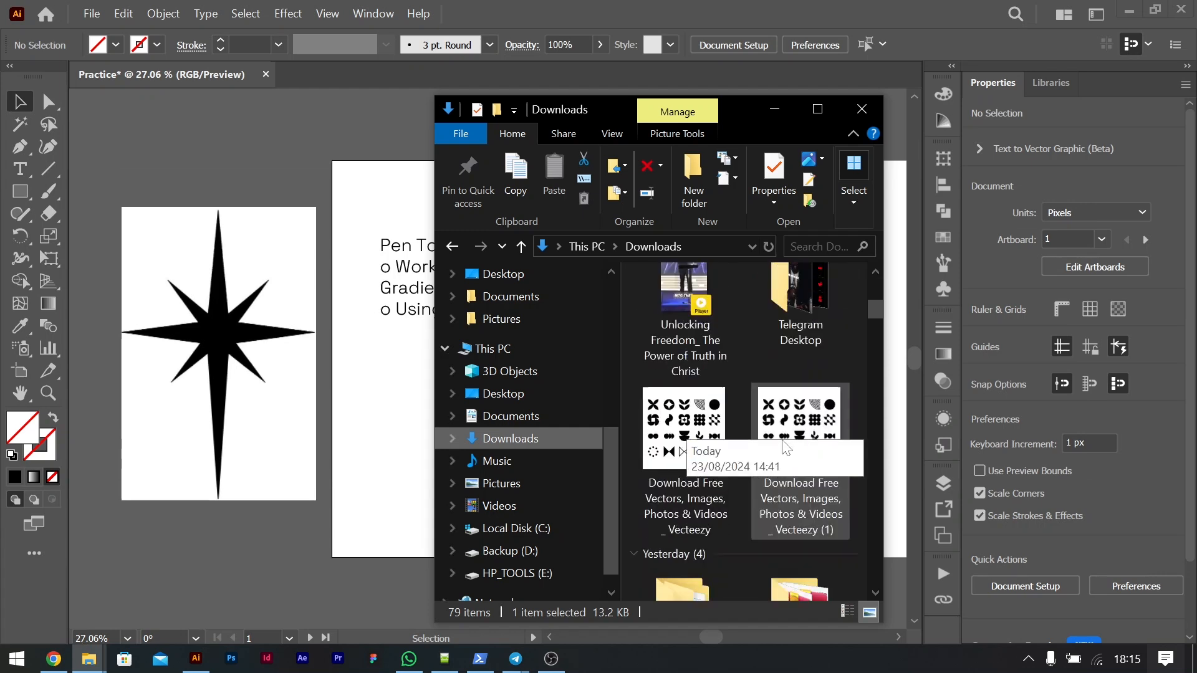
Step: Place the Vecteezy shapes image from Downloads into the document, enlarged to about 448 px square, above the starburst image
click(651, 303)
drag(651, 304, 349, 359)
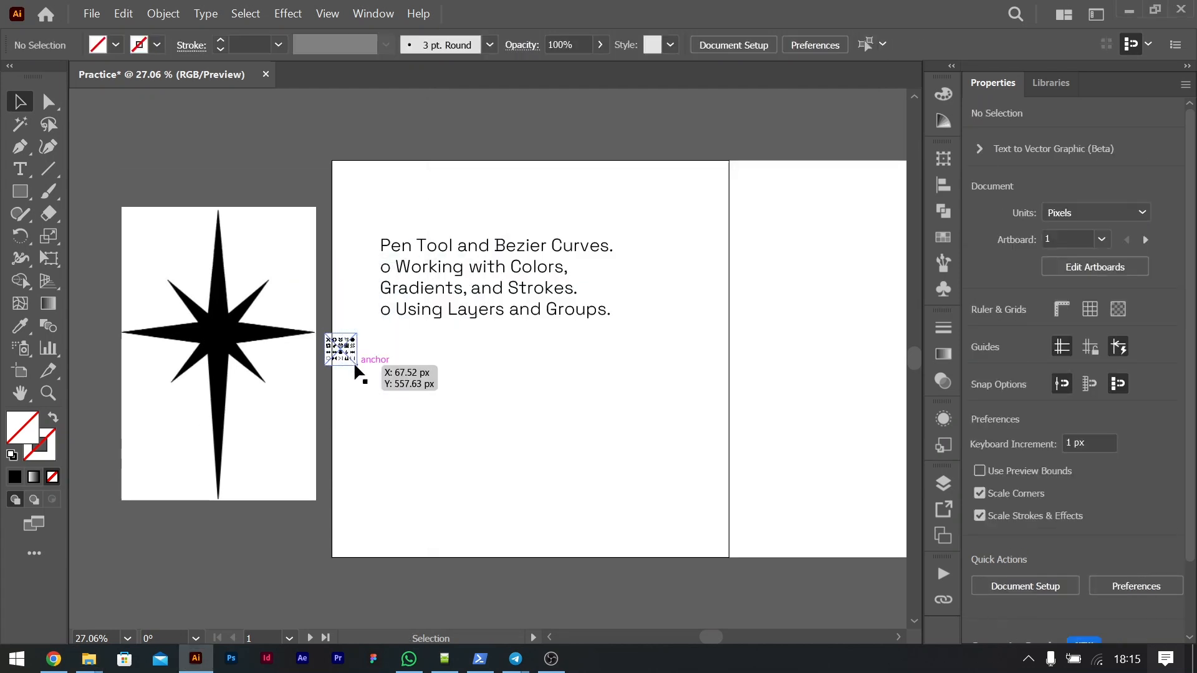
click(354, 362)
drag(357, 365, 516, 496)
drag(406, 415, 211, 223)
scroll(425, 253, up, 3)
drag(262, 312, 286, 182)
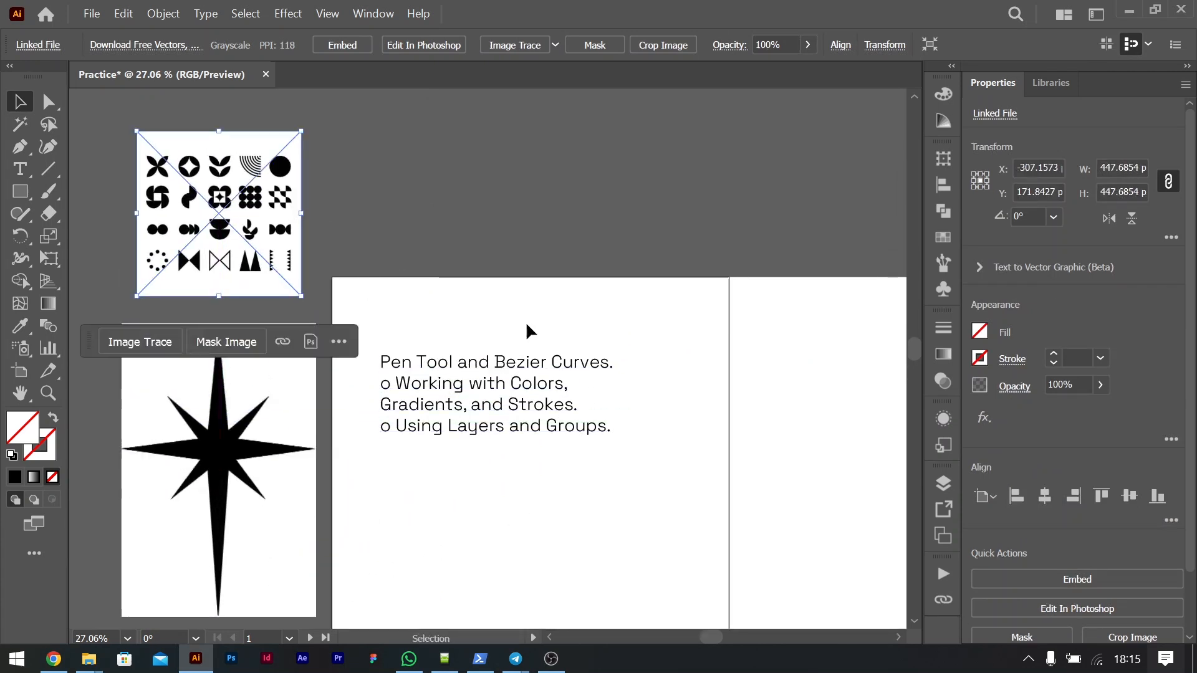
click(687, 406)
Step: Remove the leading "o" characters and their spaces from the "Working with Colors" and "Using Layers and Groups" lines
scroll(687, 406, down, 2)
scroll(686, 406, down, 1)
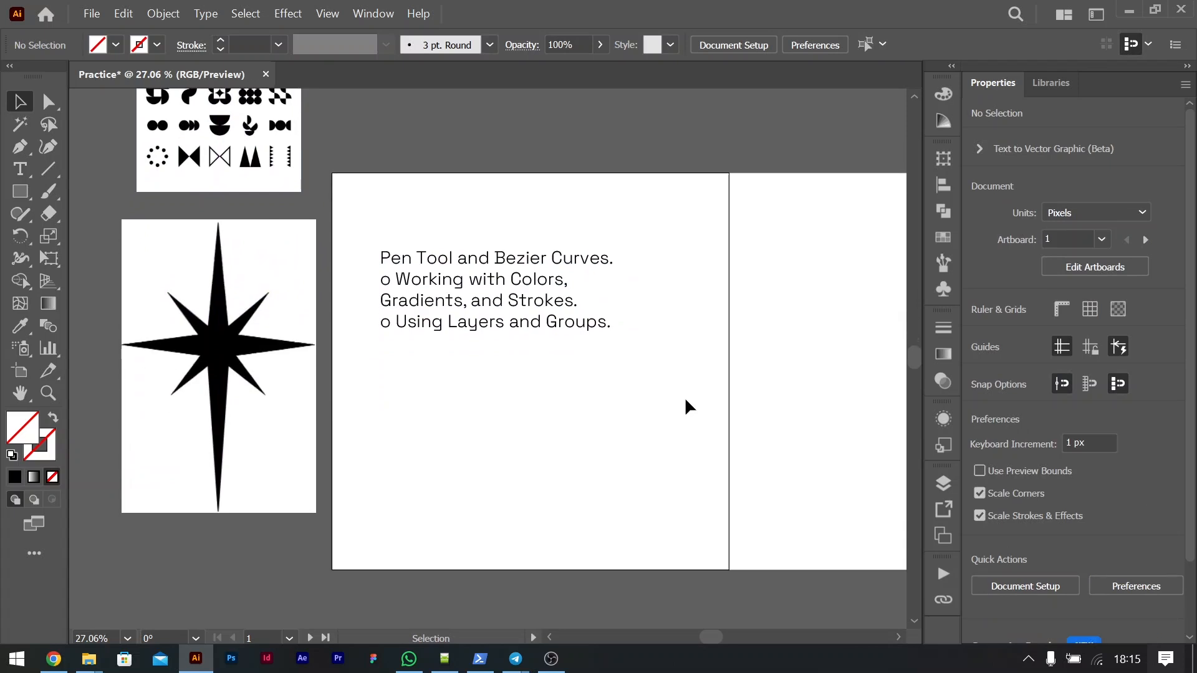
click(417, 259)
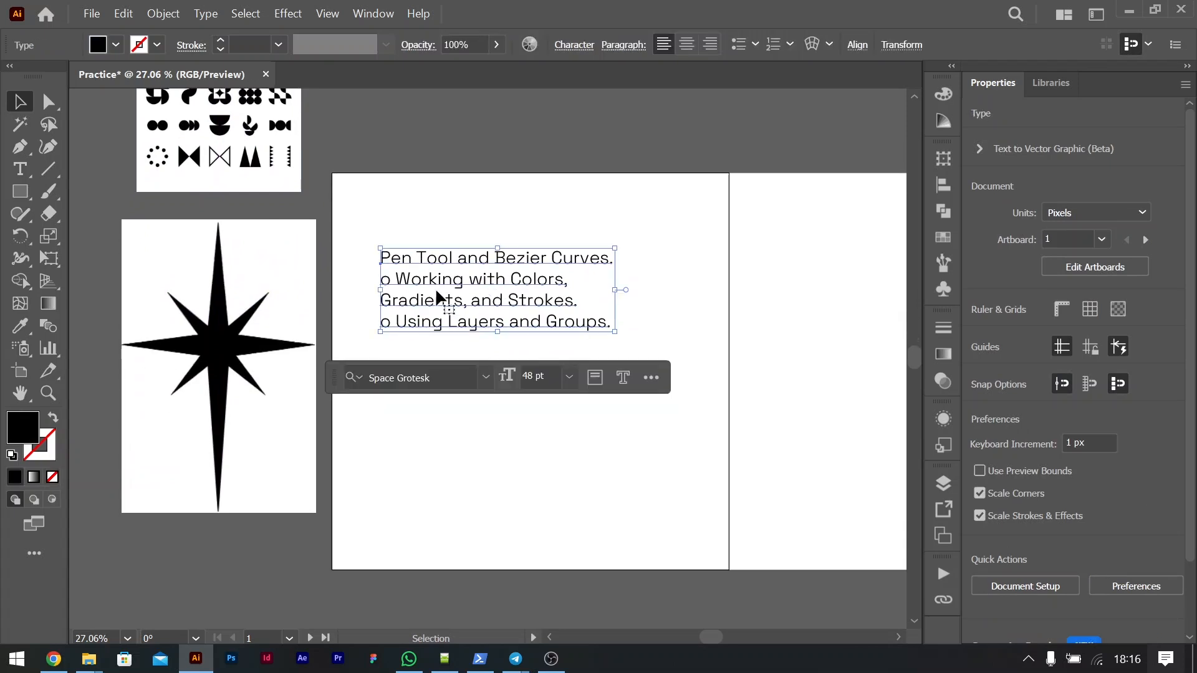
double_click(567, 251)
key(BackSpace)
key(BackSpace)
key(Down)
key(Delete)
key(Delete)
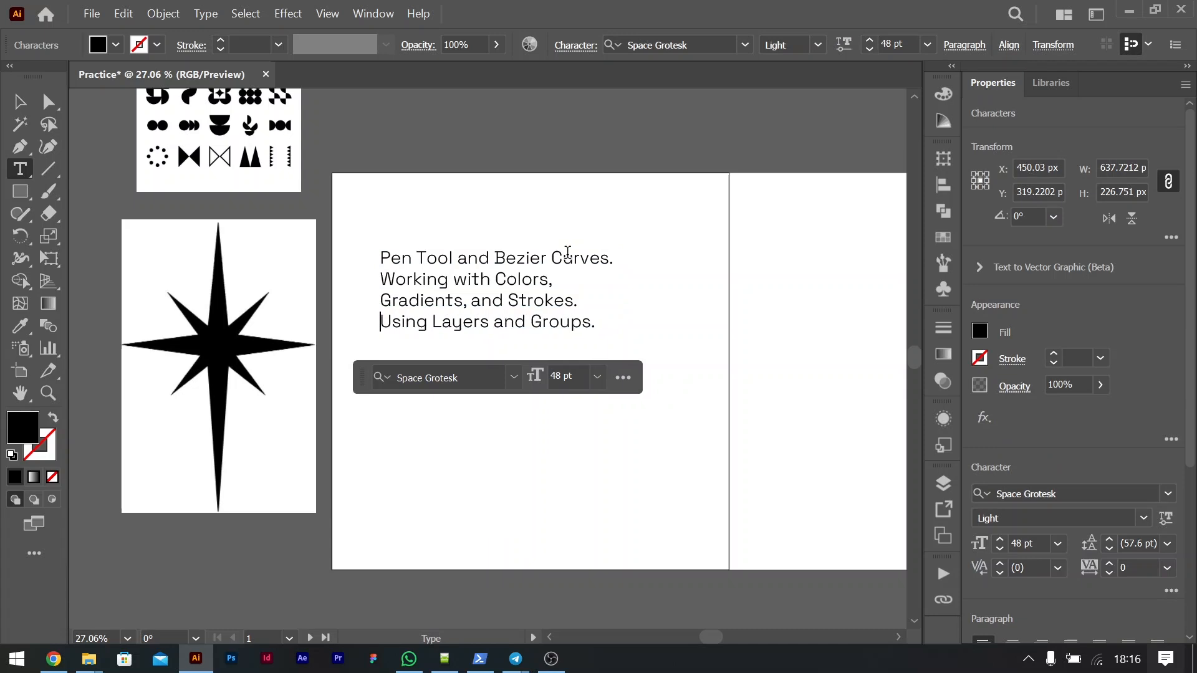
Step: Apply bullets to all four lines of the topic text and move the list lower on the first artboard
key(ctrl+a)
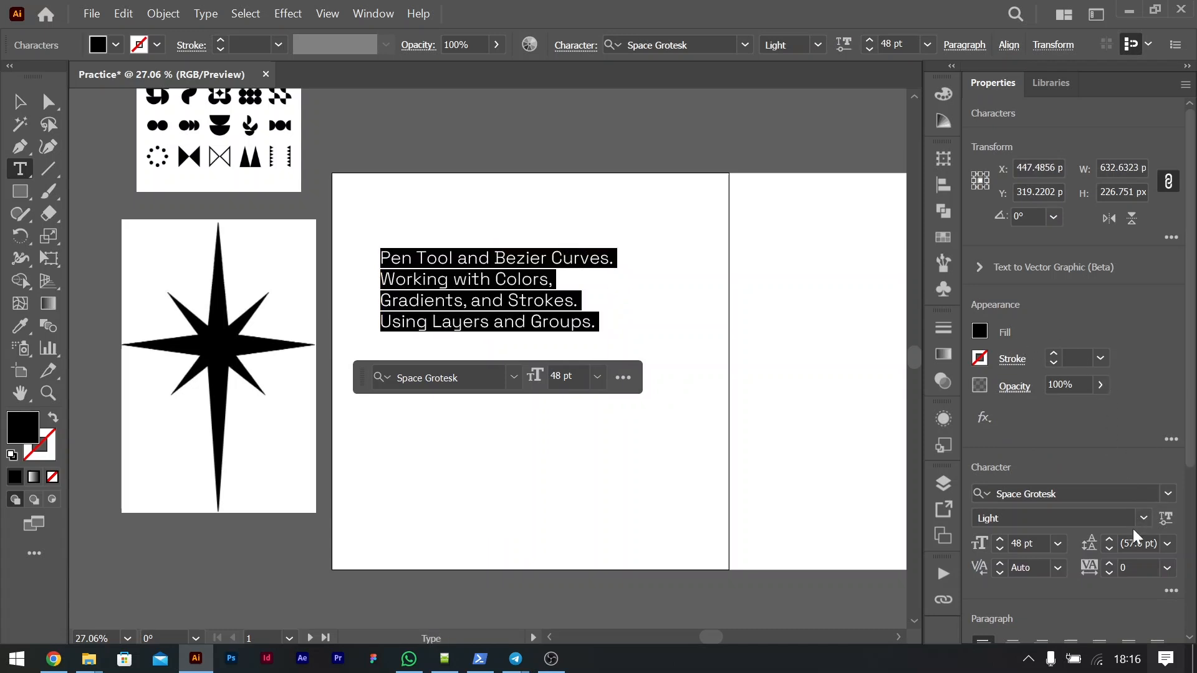
scroll(1192, 520, down, 4)
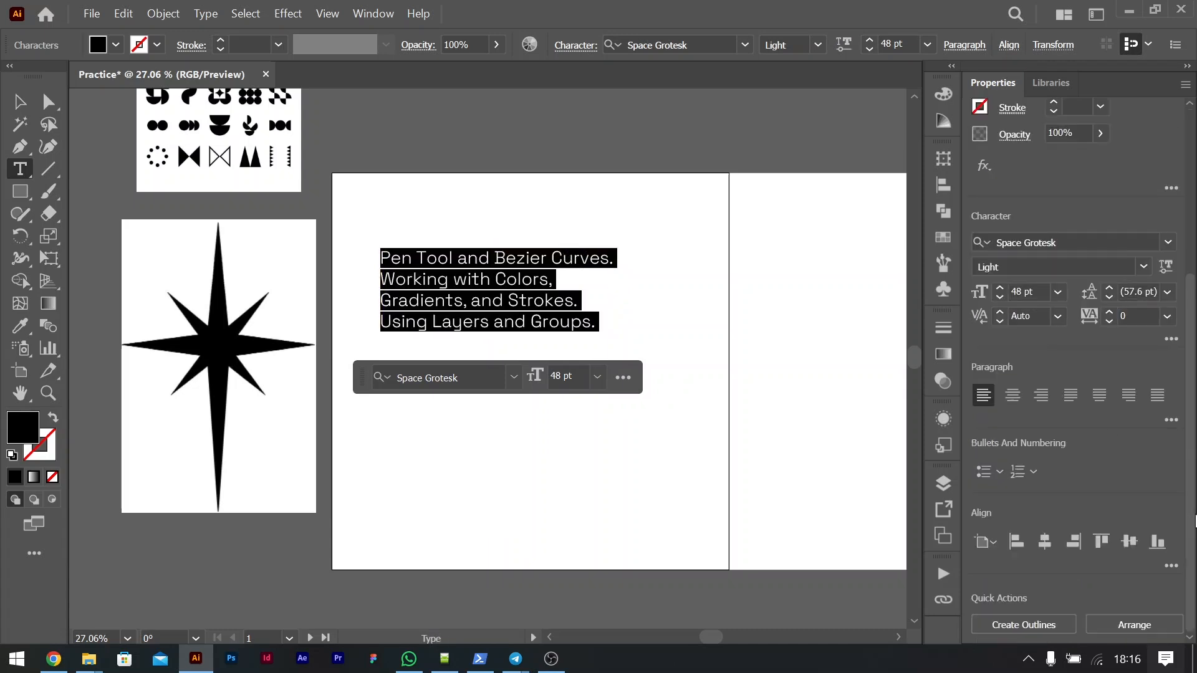
click(983, 472)
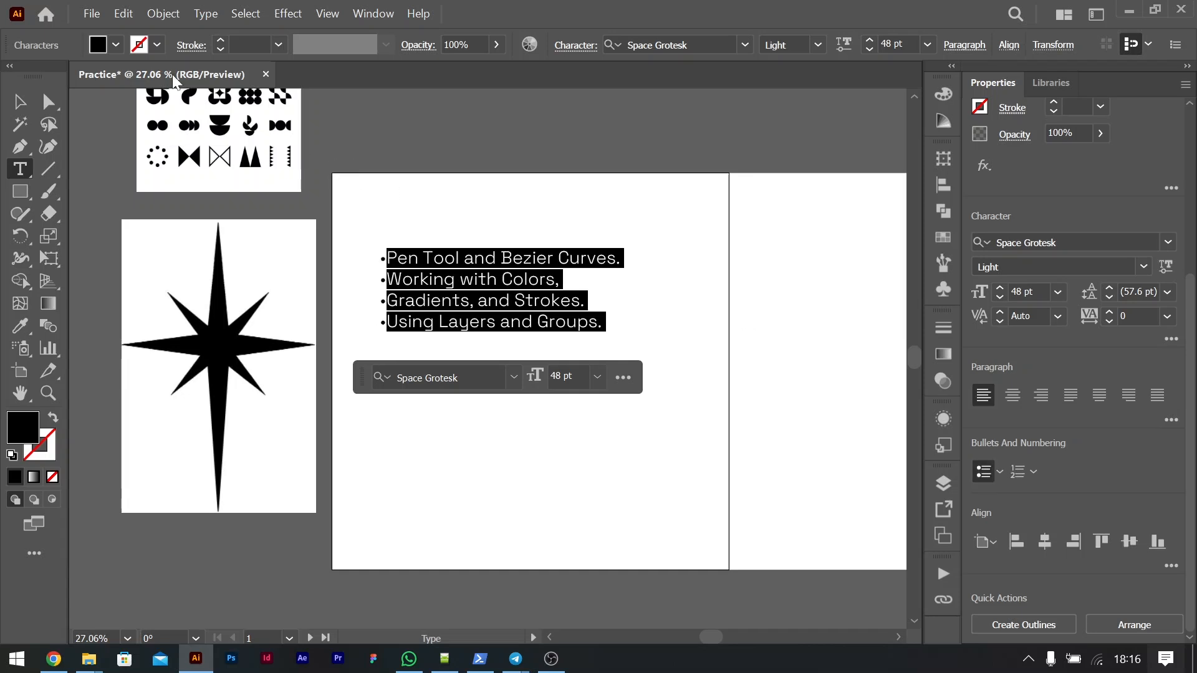
click(19, 101)
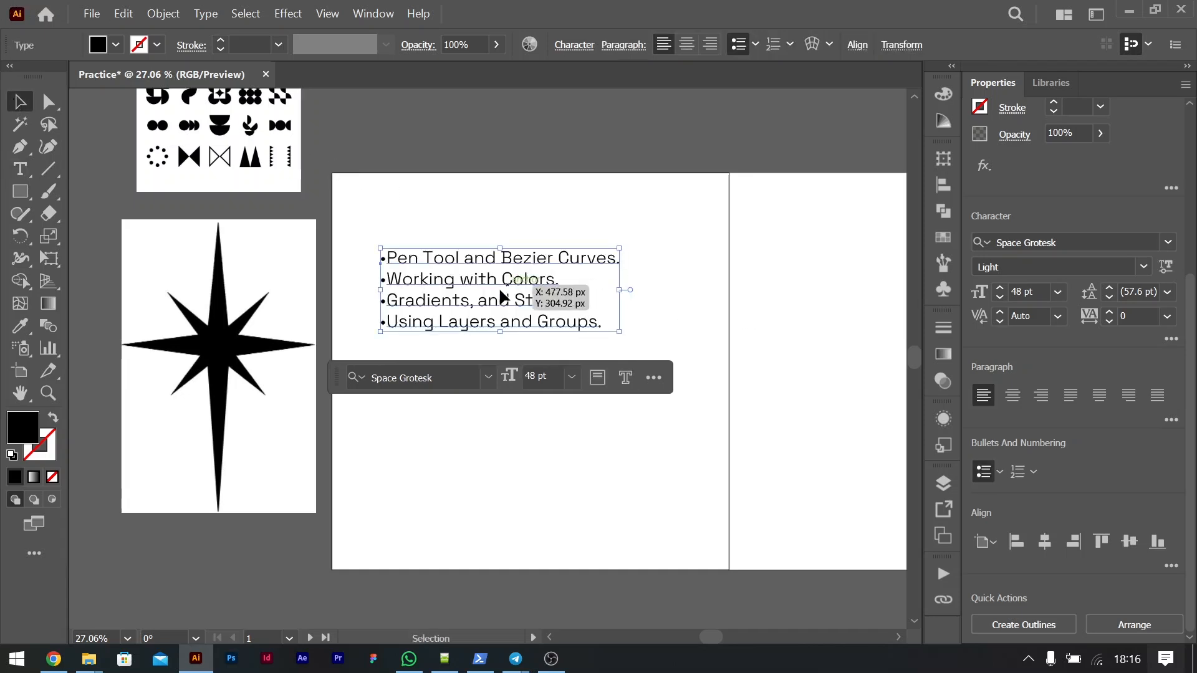
drag(494, 284, 508, 424)
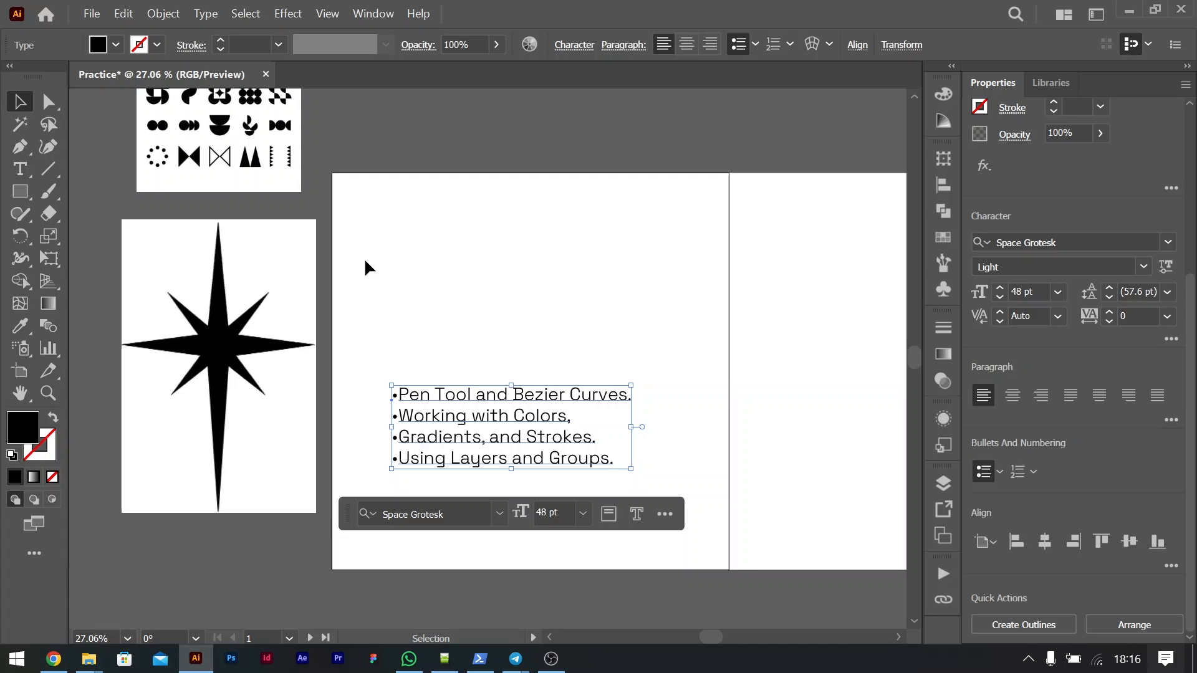
click(648, 284)
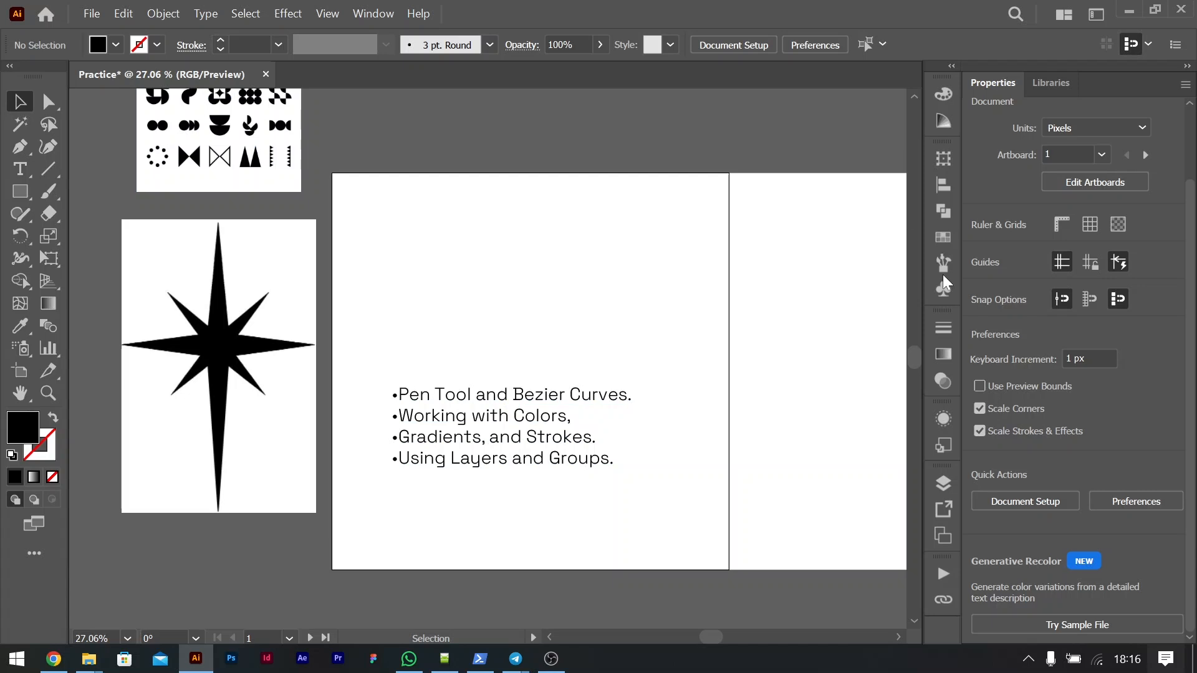
Step: Reset the Essentials Classic workspace
click(383, 15)
click(356, 19)
click(368, 13)
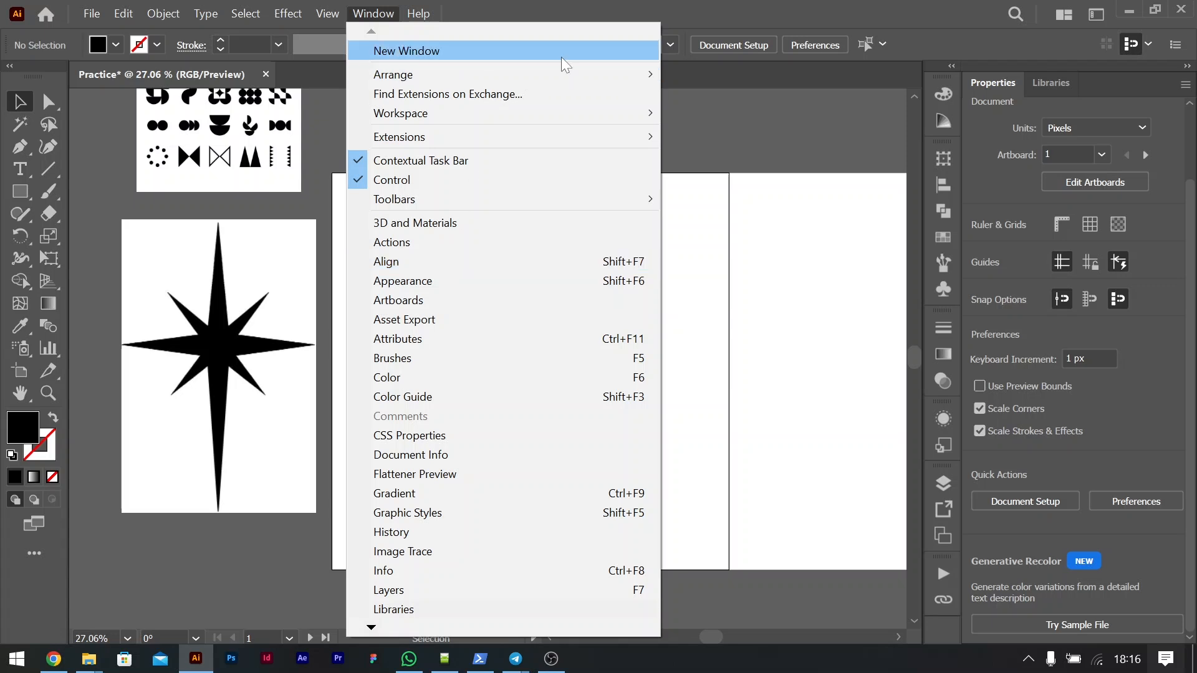
mouse_move(599, 122)
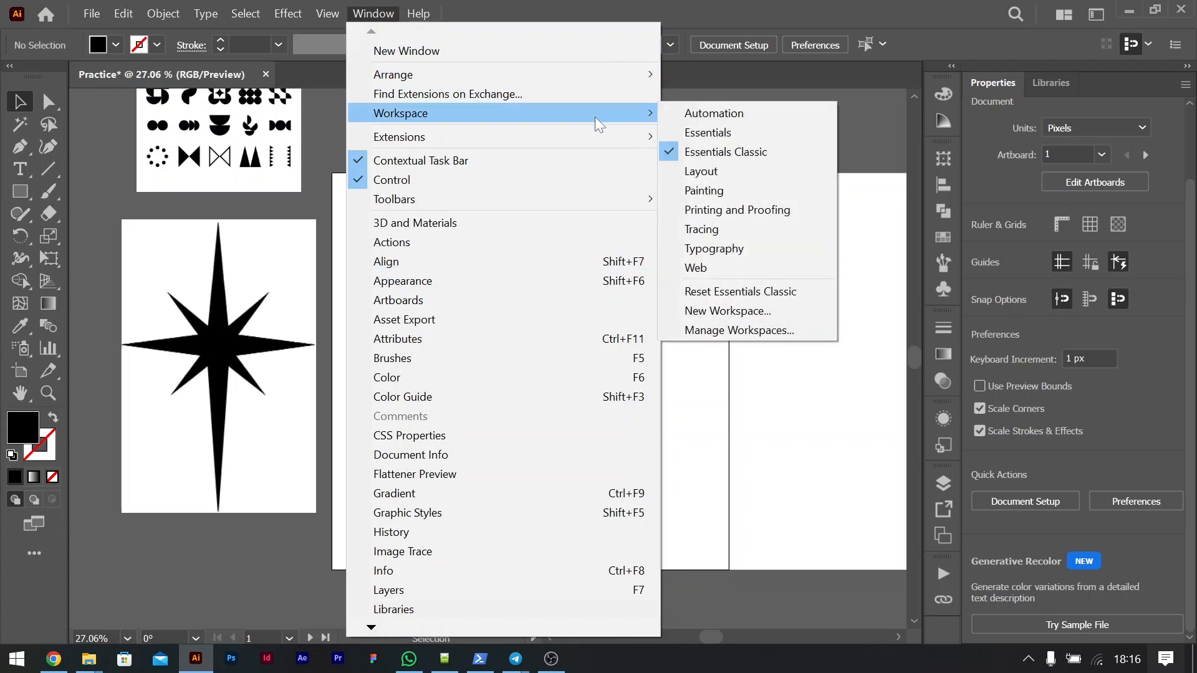
click(751, 291)
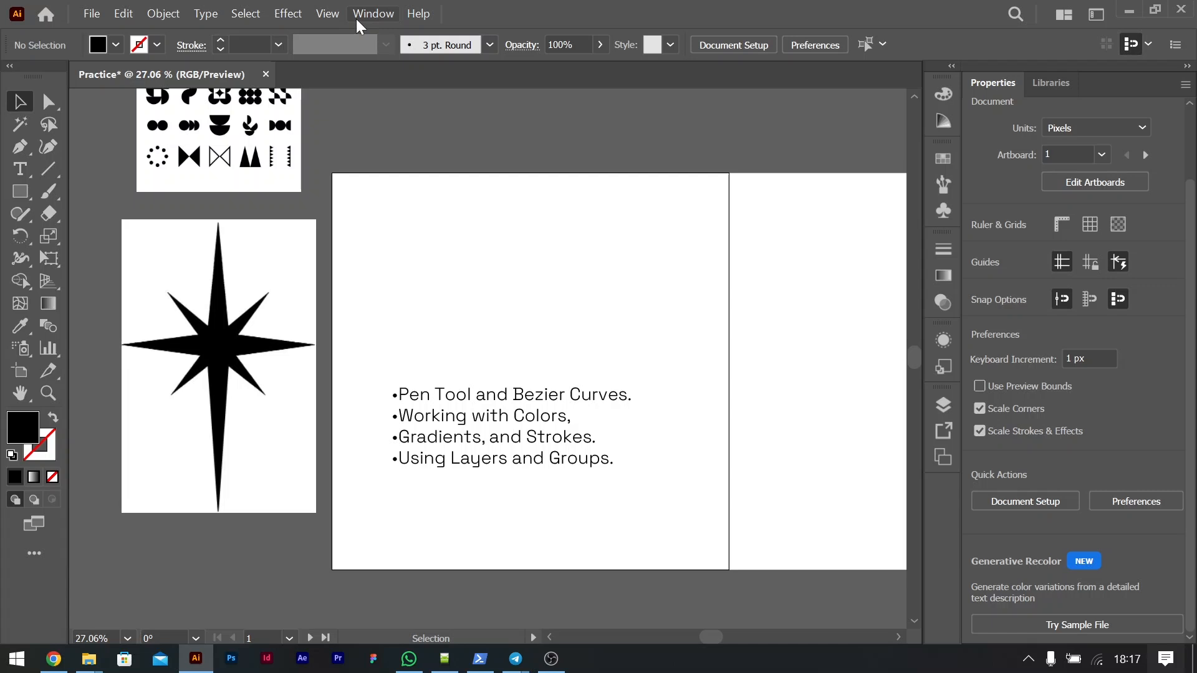
Step: Move the bulleted list off the artboard onto the pasteboard and place the starburst image on the first artboard
drag(537, 414, 605, 272)
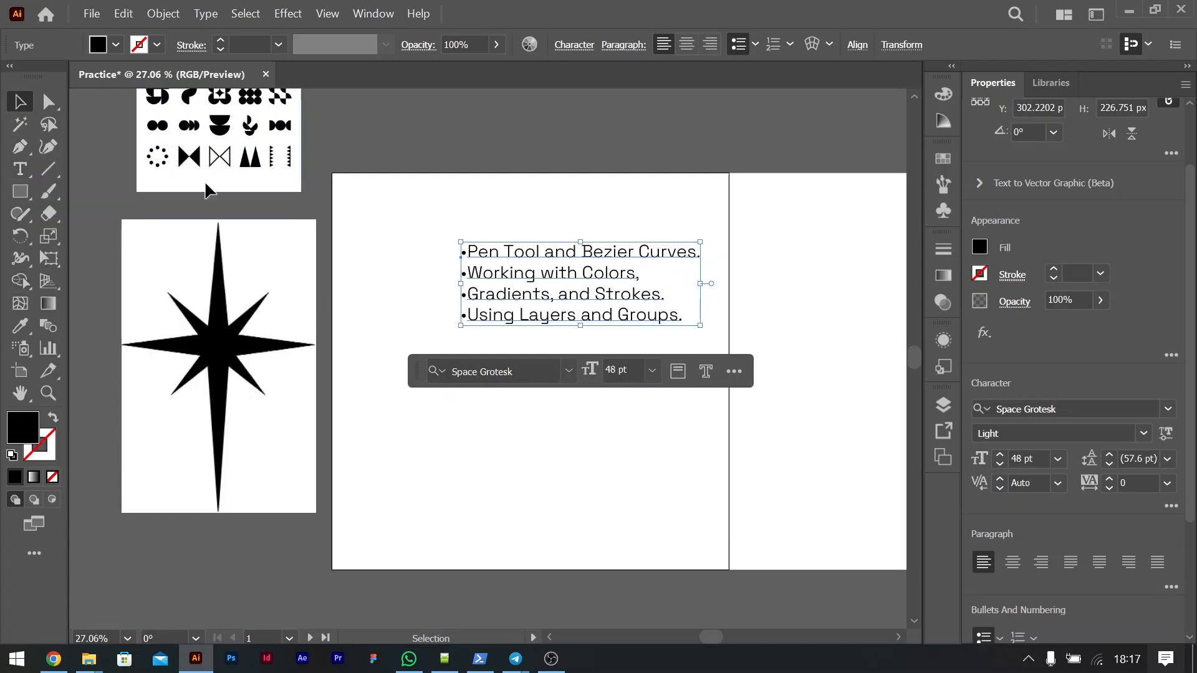
click(19, 147)
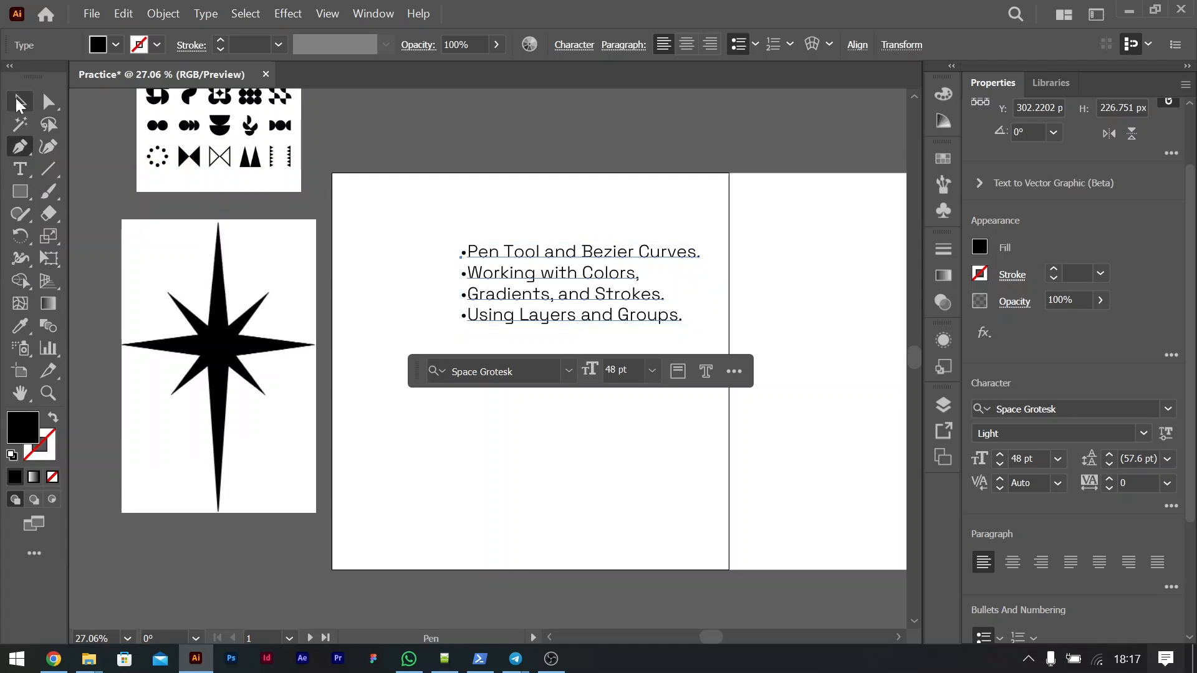
click(20, 103)
click(268, 344)
drag(268, 344, 789, 360)
drag(558, 294, 167, 347)
drag(759, 356, 566, 361)
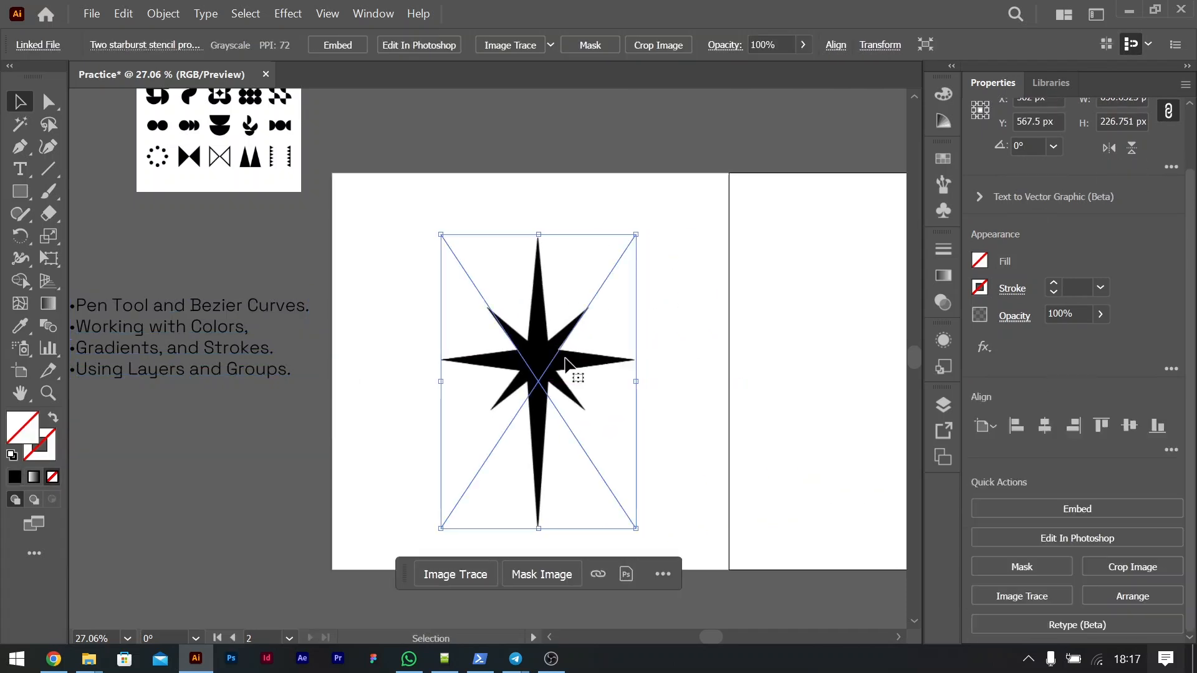
Step: Center the starburst image horizontally and vertically on the first artboard
click(1044, 425)
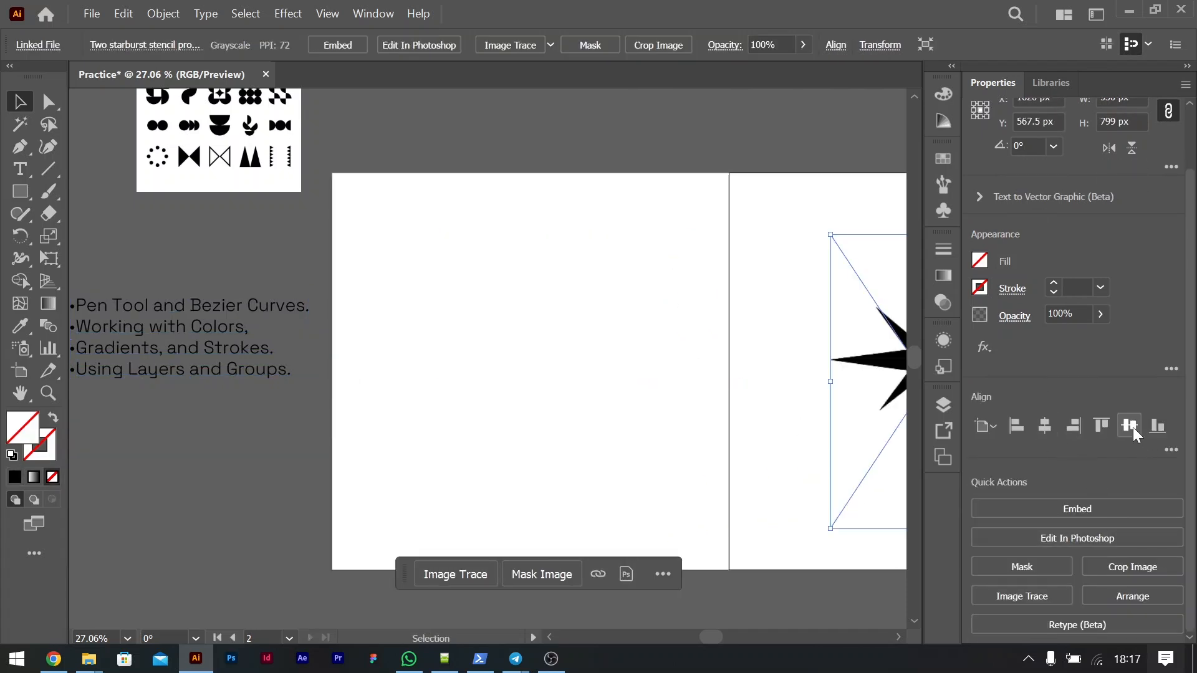
key(ctrl+z)
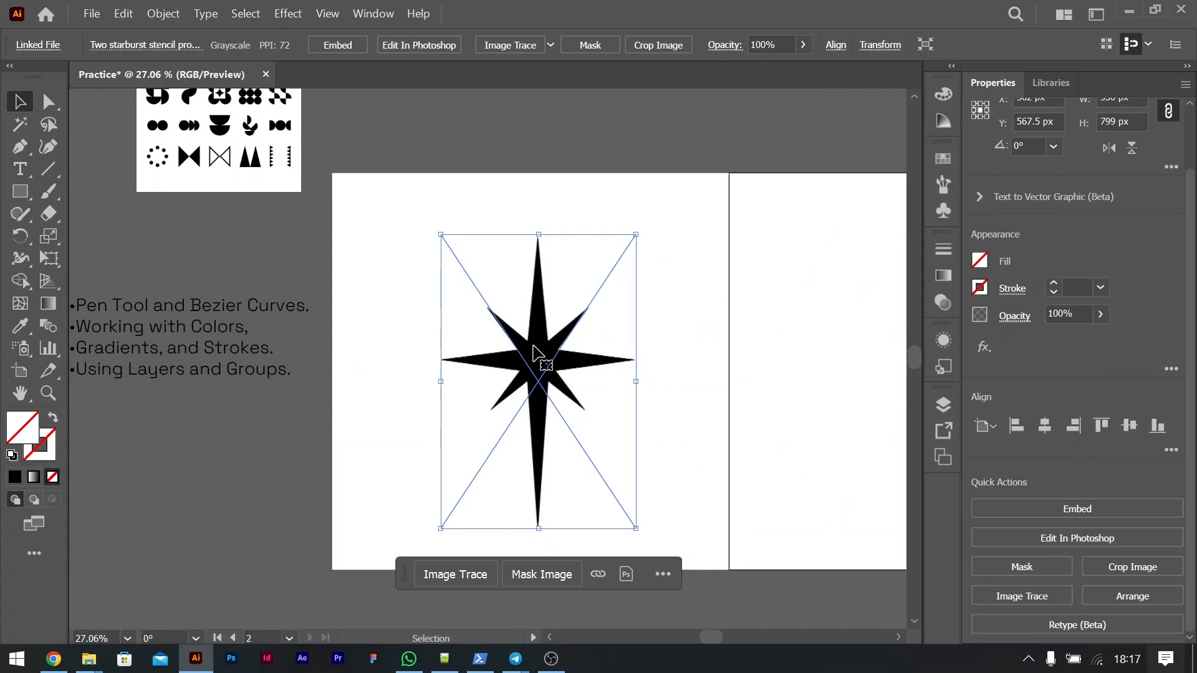
click(637, 349)
click(583, 359)
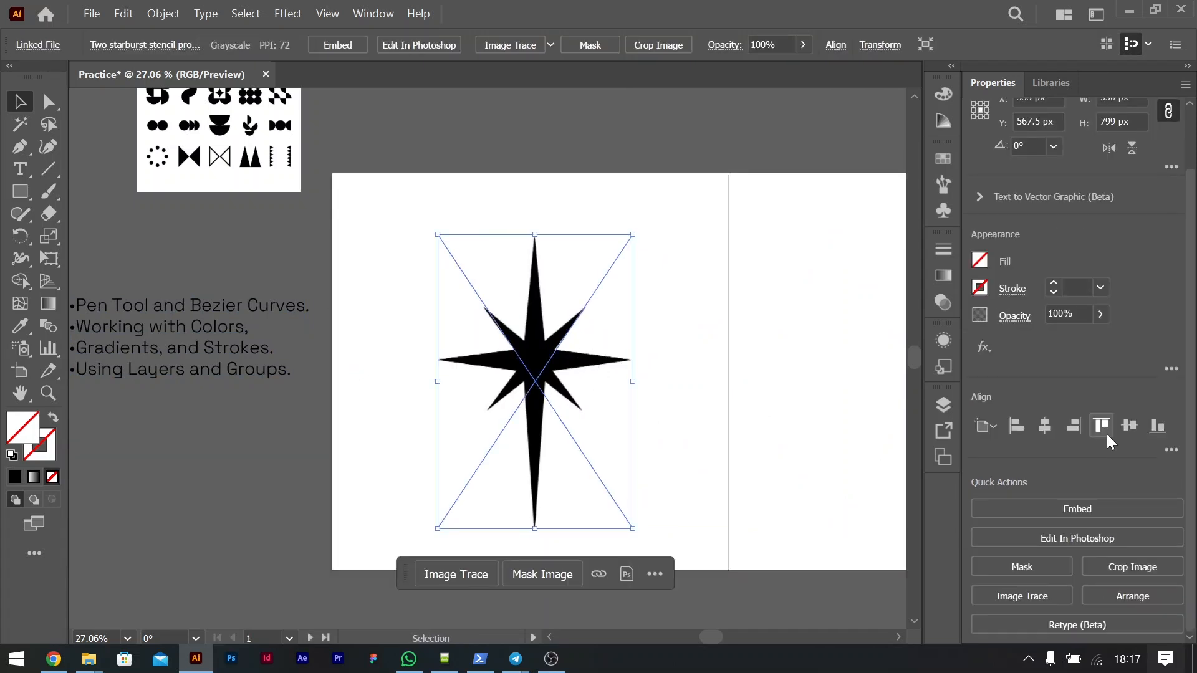
click(1042, 428)
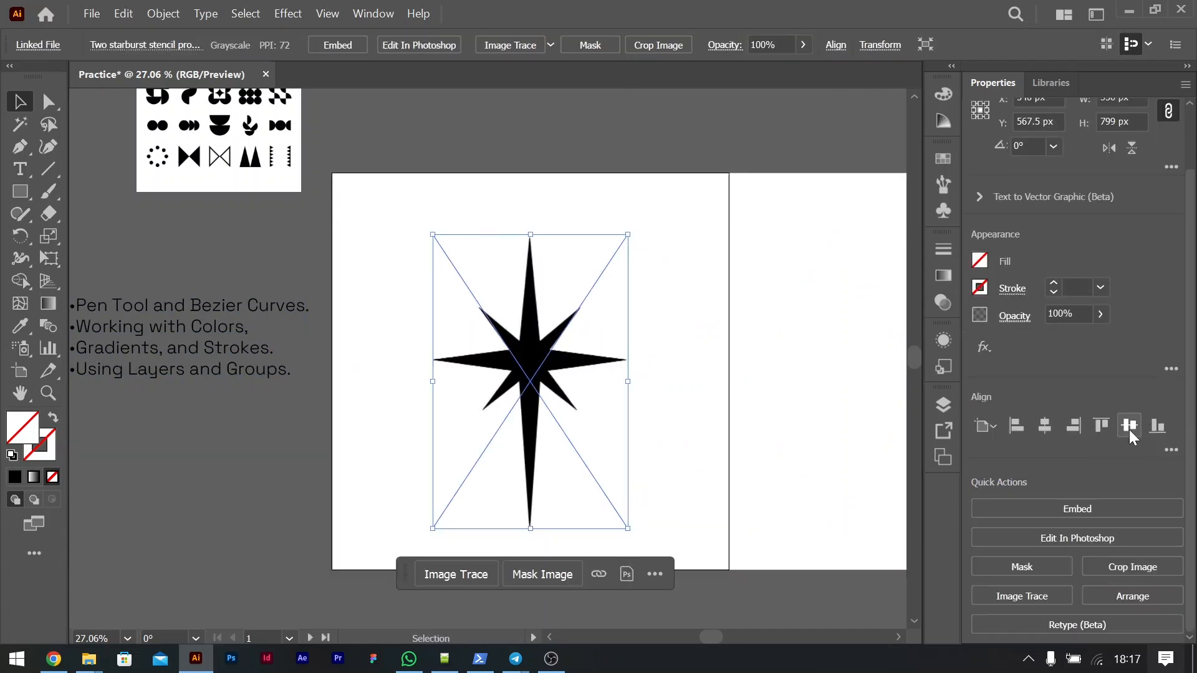
click(1128, 427)
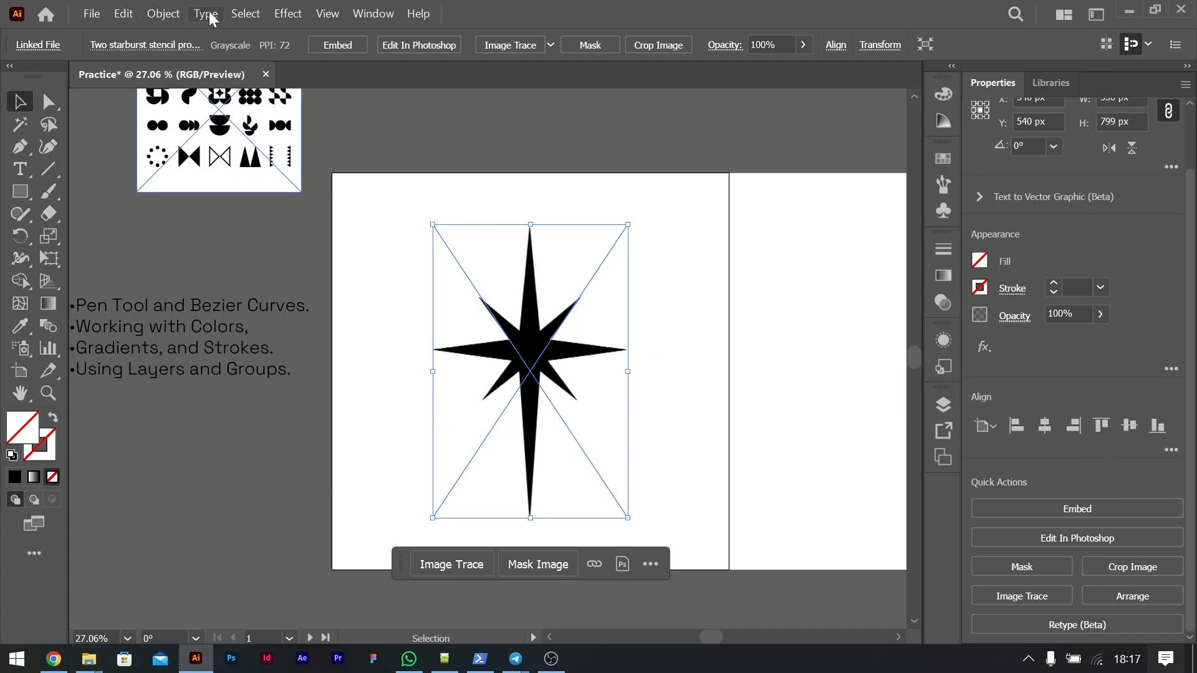
click(165, 18)
mouse_move(230, 171)
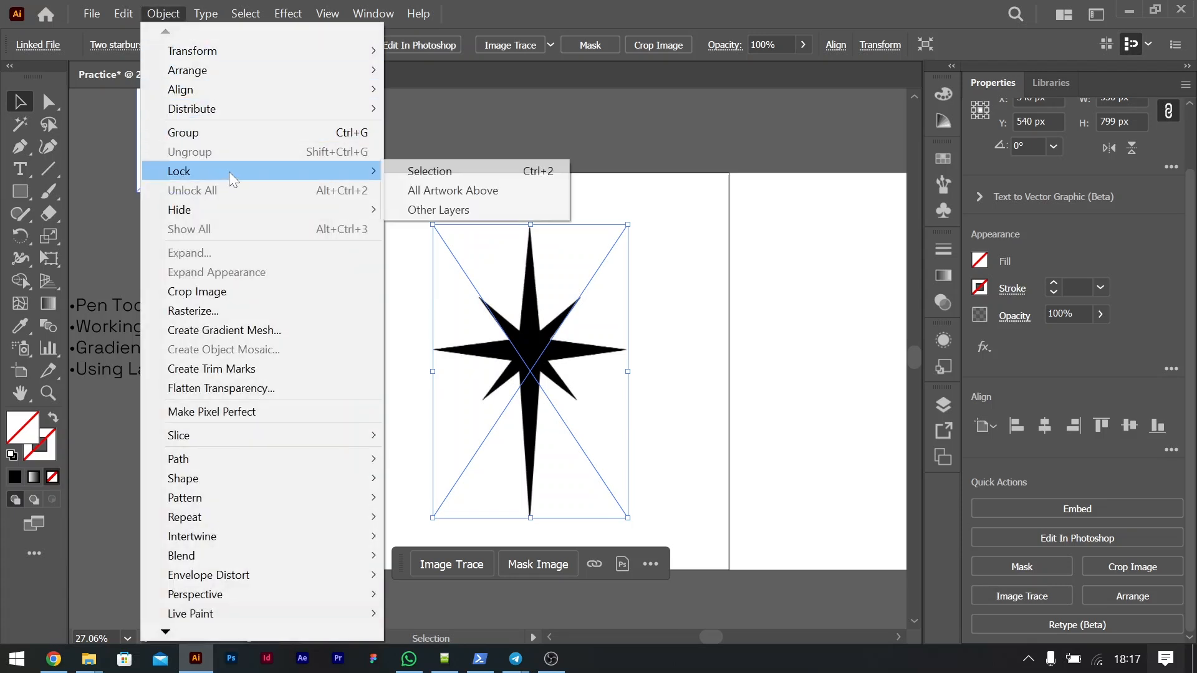
click(532, 170)
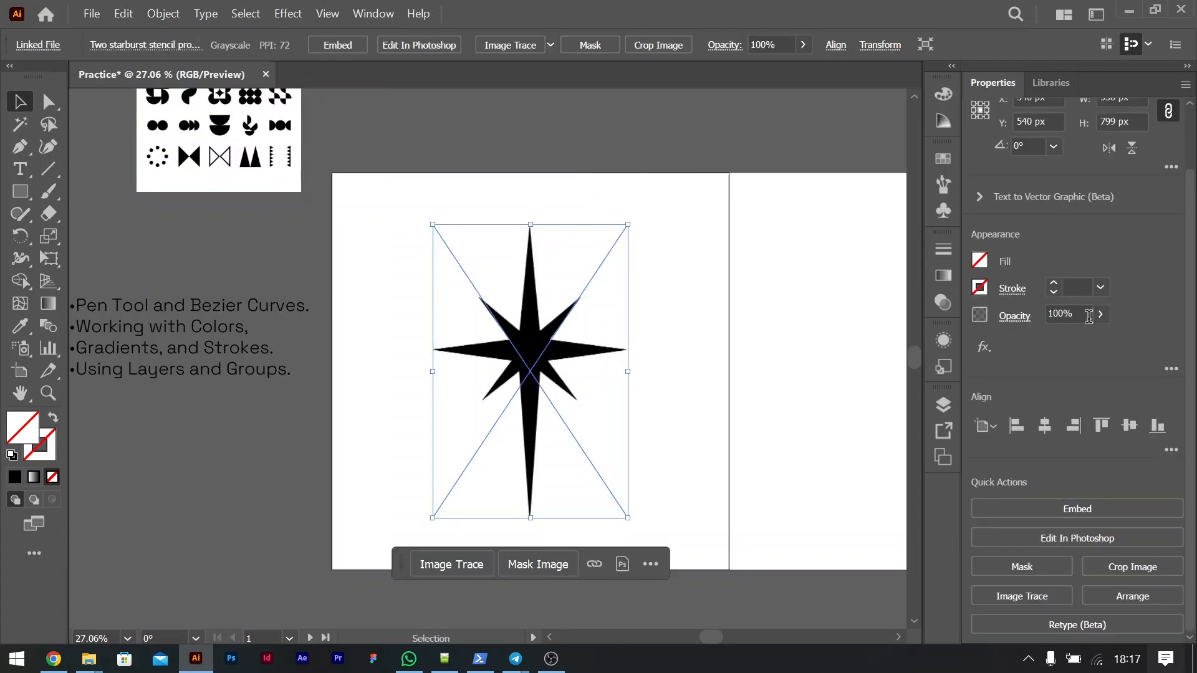
Step: Lower the starburst image's opacity to 19% and lock the image in place
click(1099, 314)
drag(1100, 337, 1044, 342)
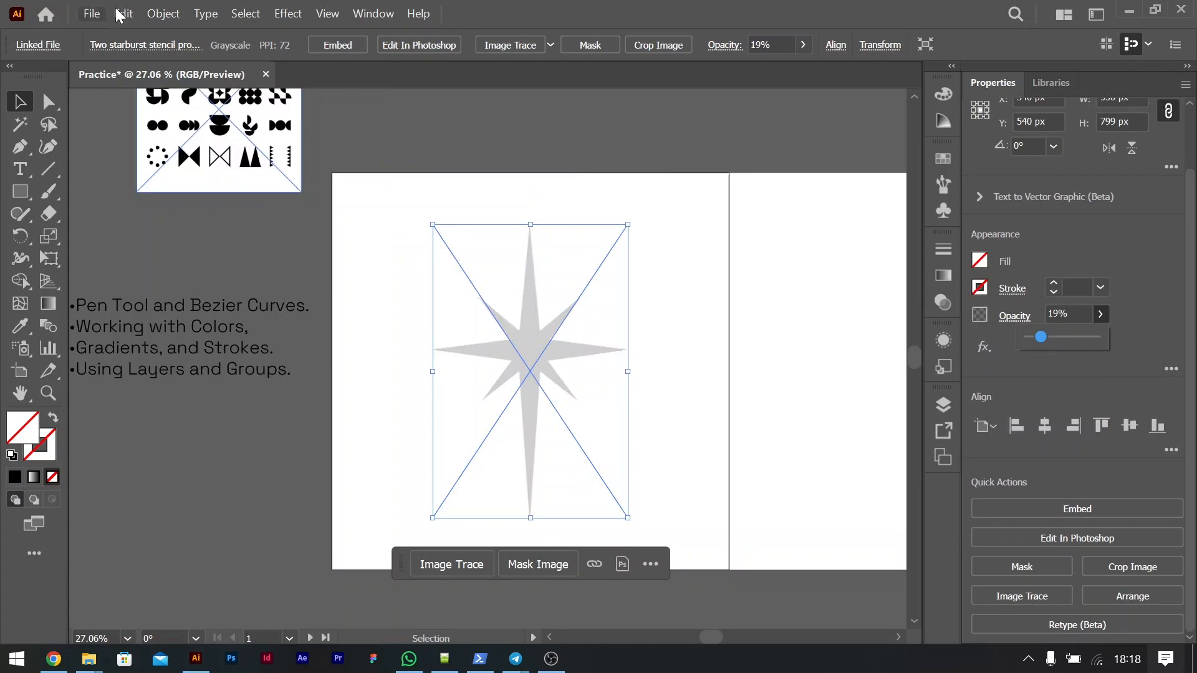
click(168, 16)
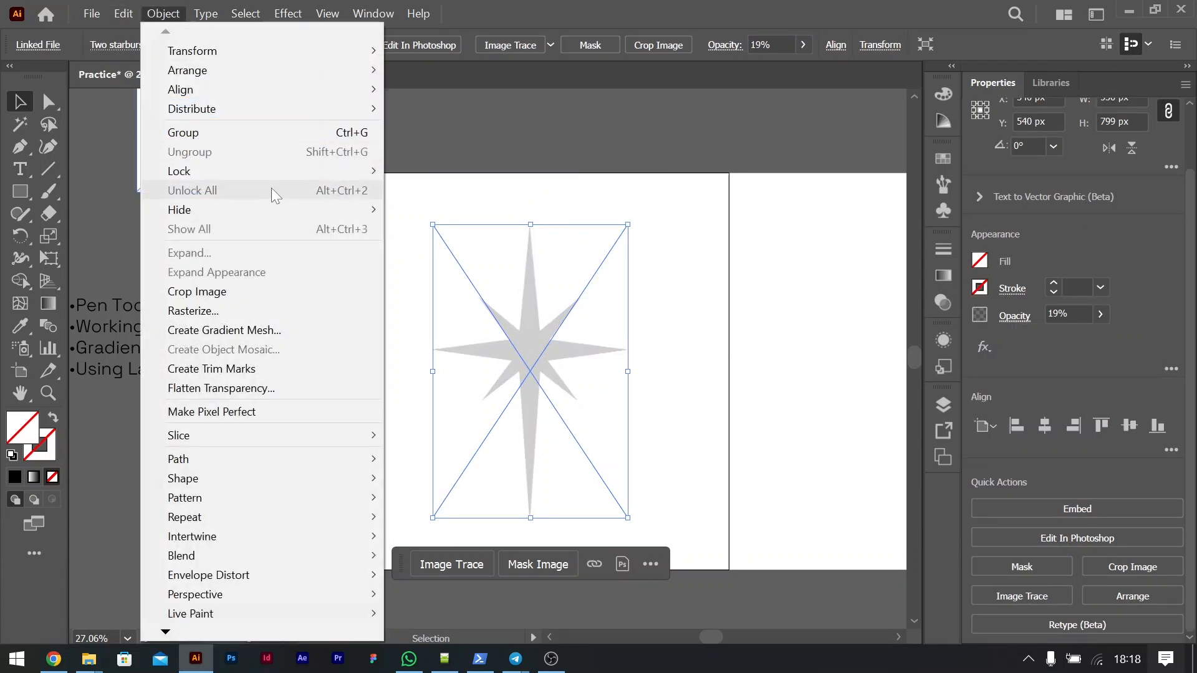
mouse_move(305, 169)
click(439, 170)
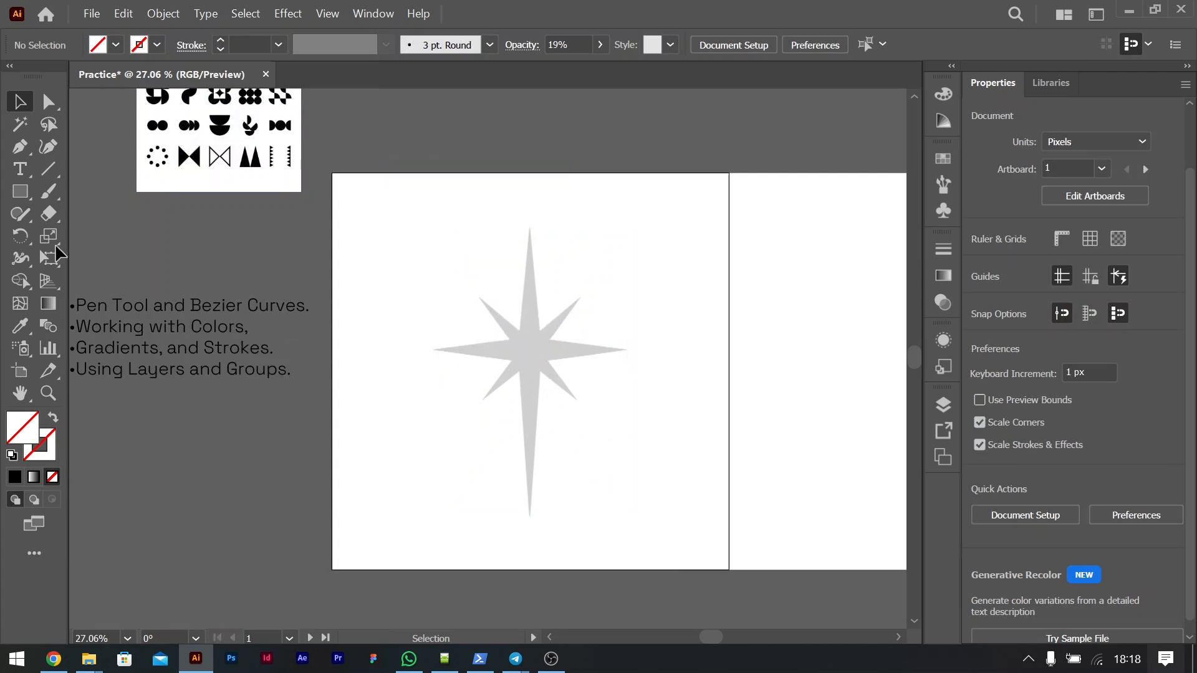
Step: Trace the right half of the faded starburst with straight Pen tool segments, from the top tip clockwise to the bottom tip
click(20, 146)
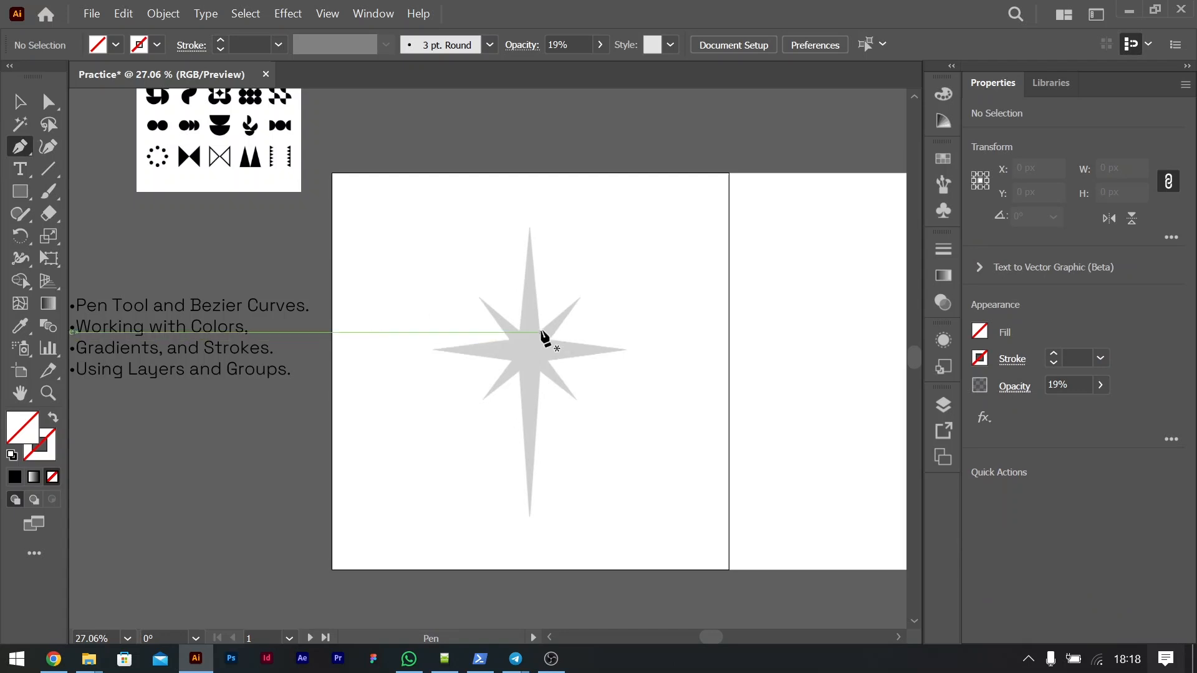
key(ctrl+equal)
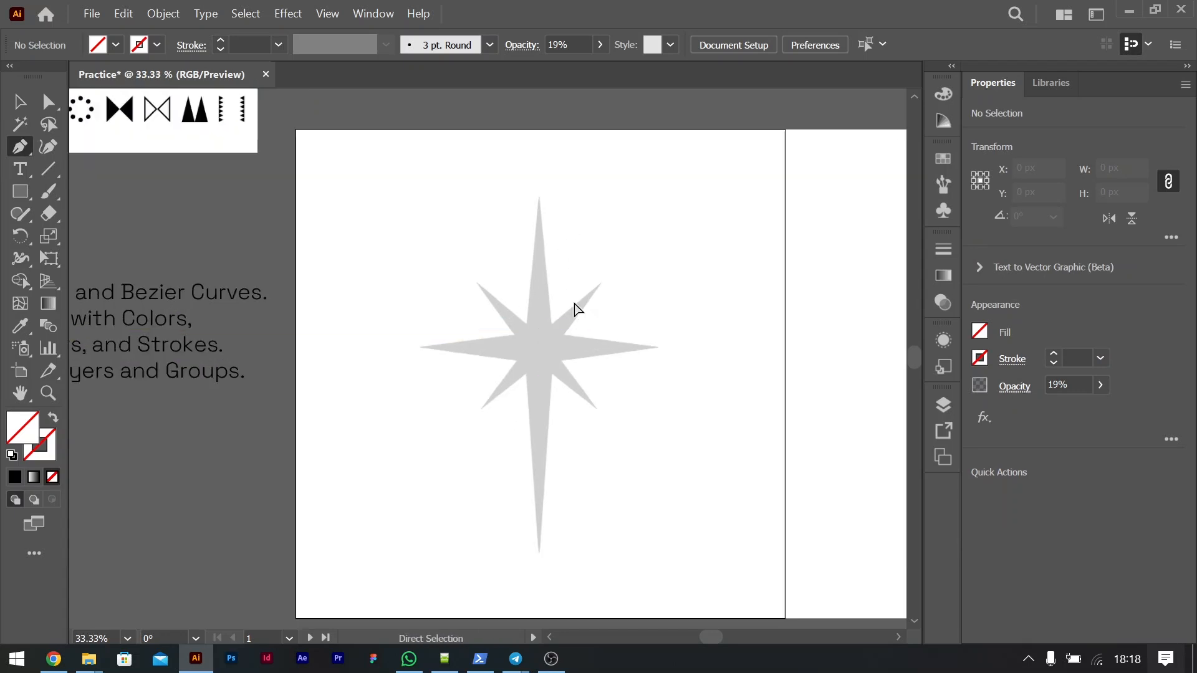
key(ctrl+0)
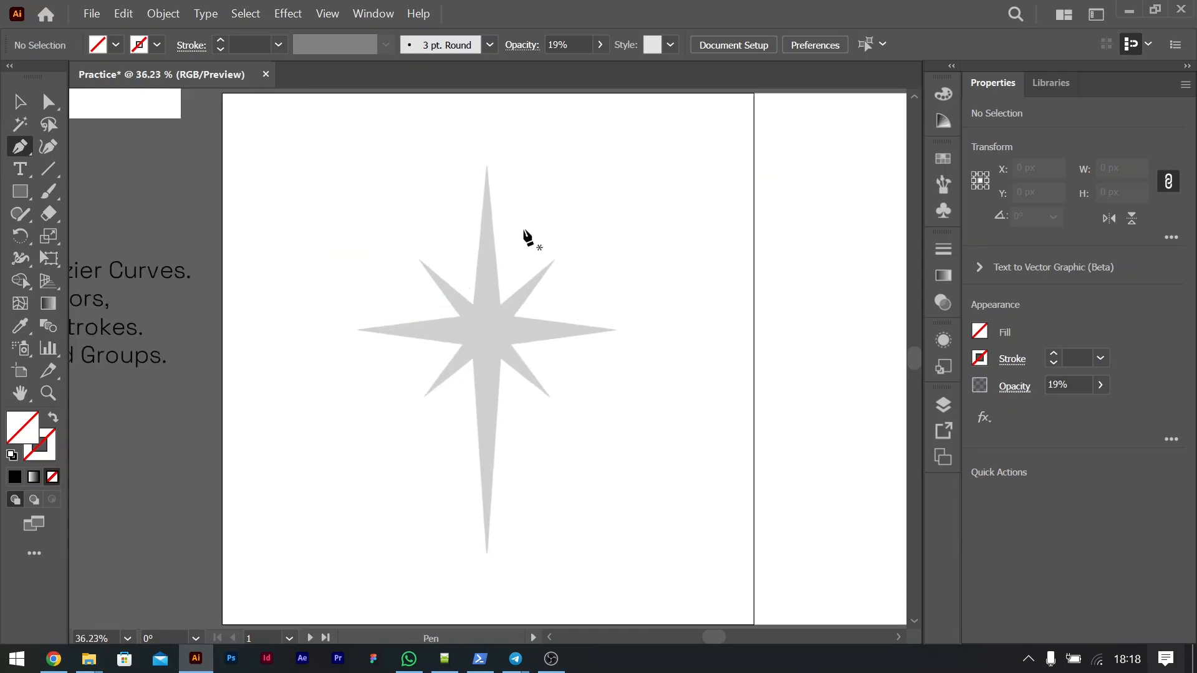
click(488, 168)
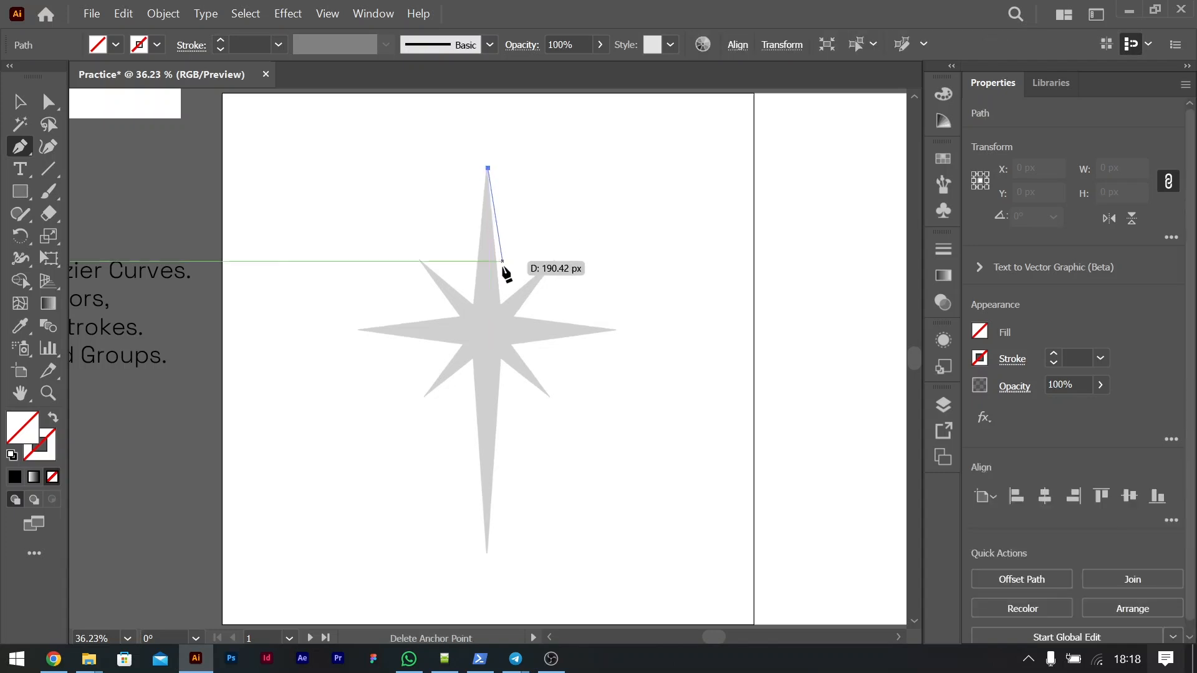
click(499, 305)
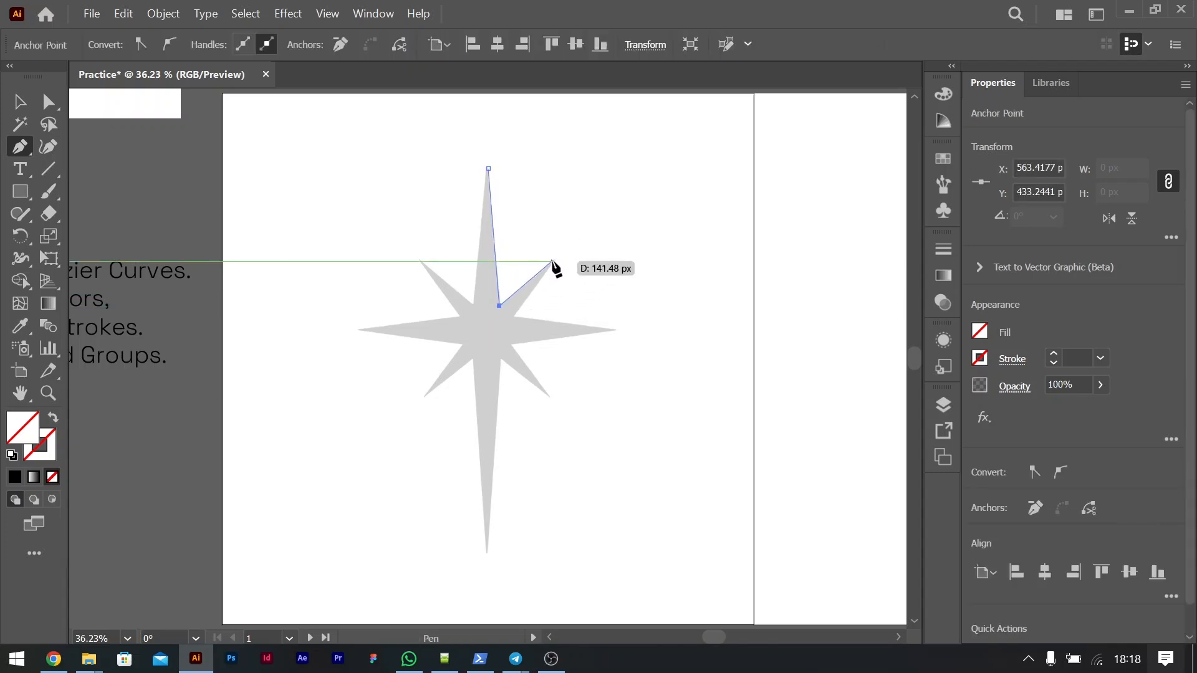
click(553, 260)
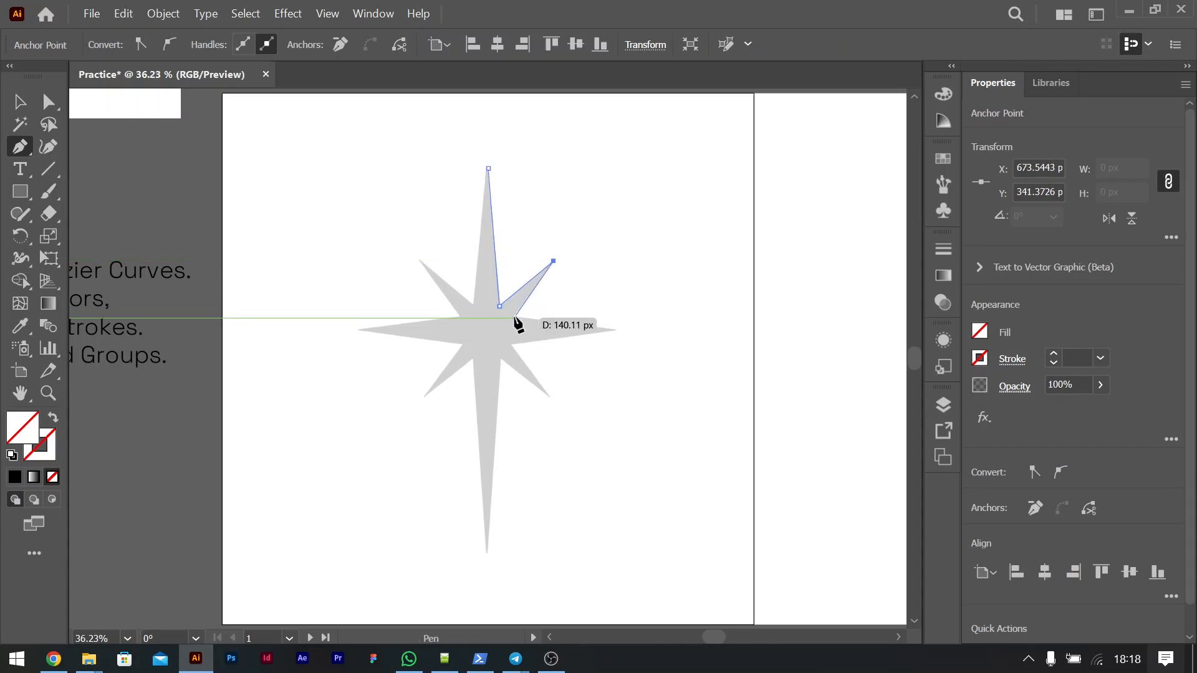
click(512, 317)
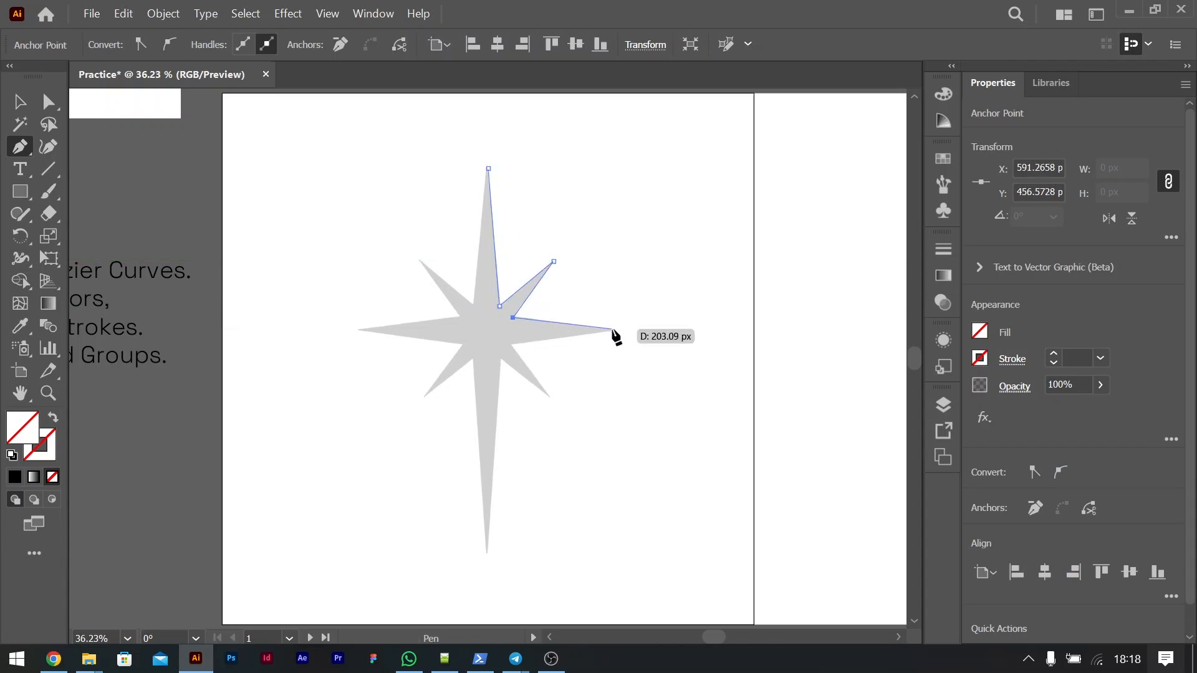
click(614, 330)
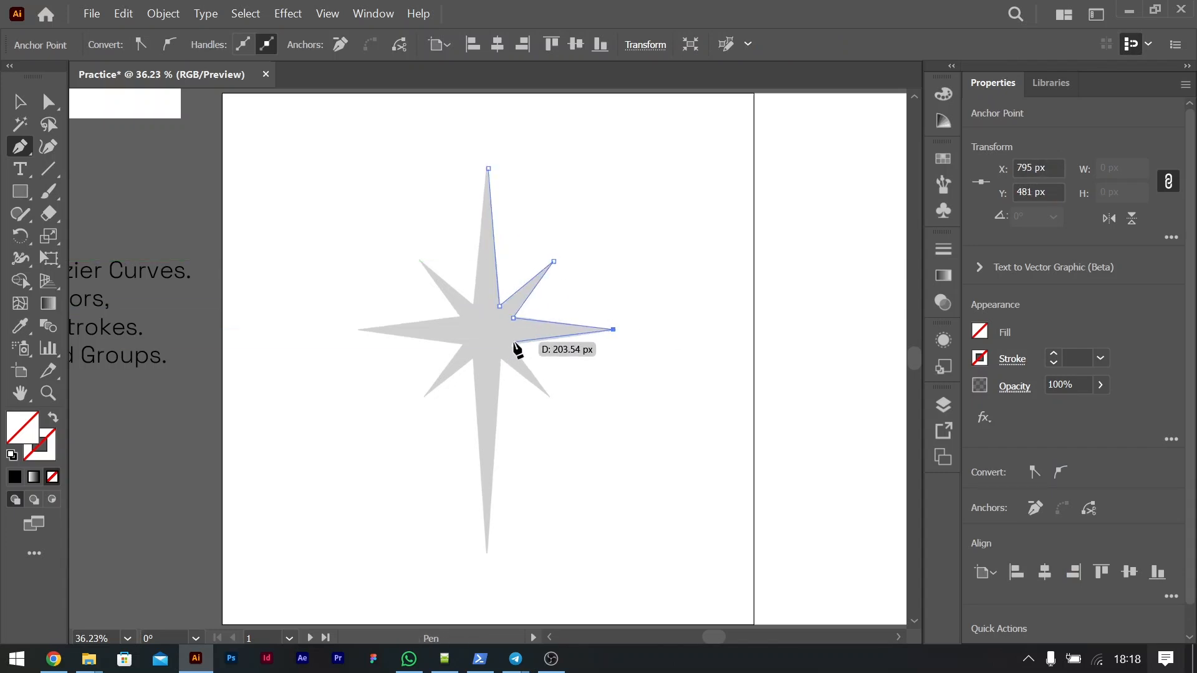
click(511, 342)
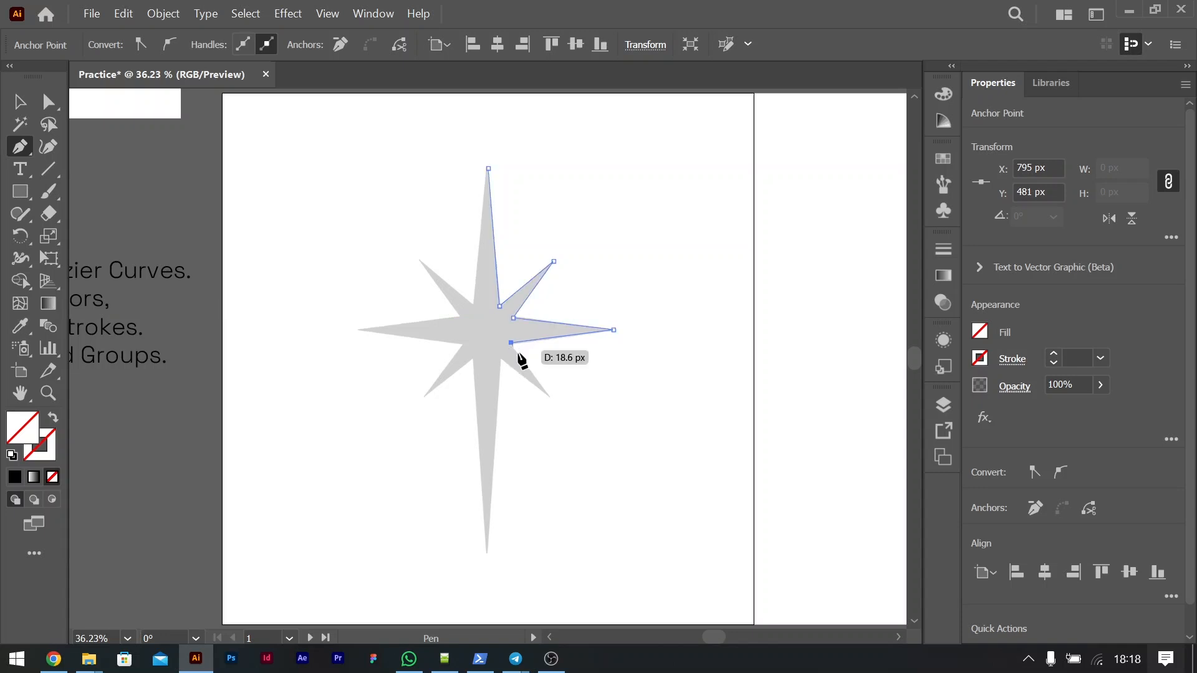
click(547, 393)
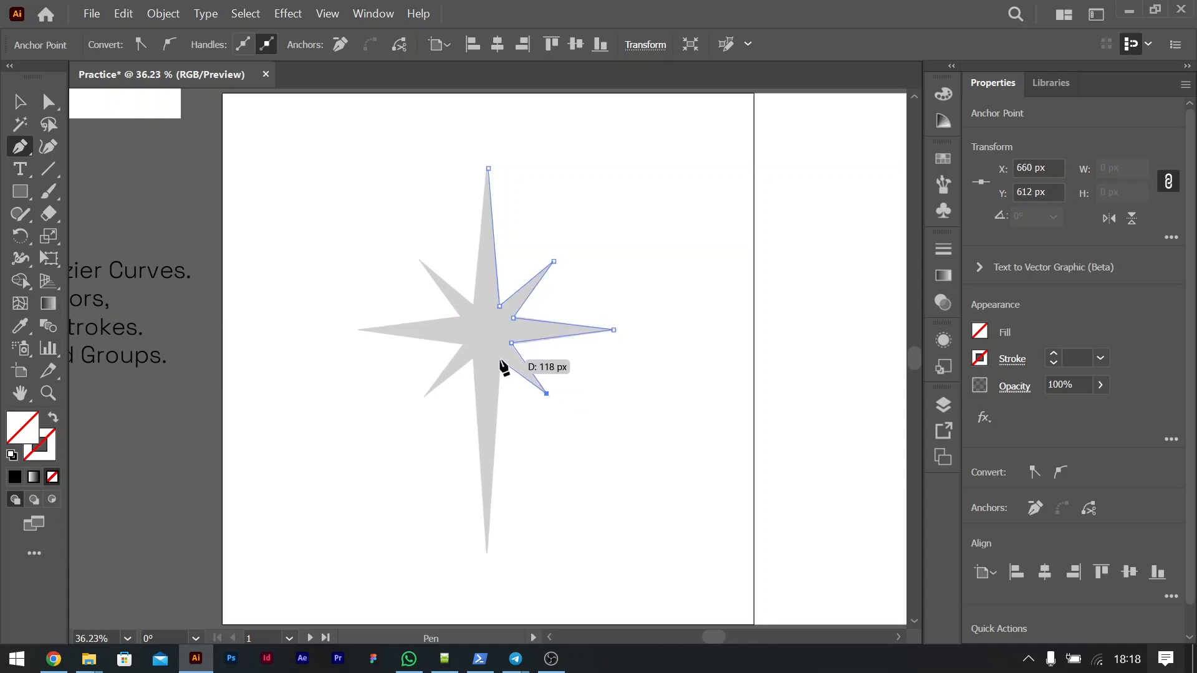
click(500, 358)
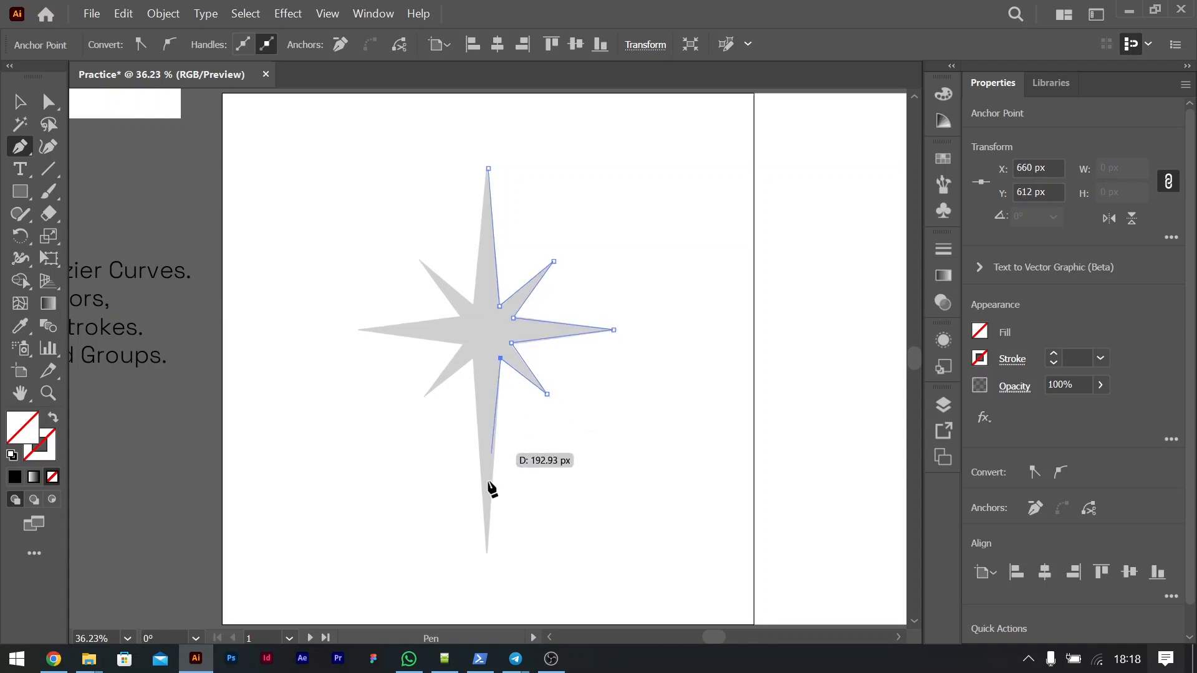
click(487, 550)
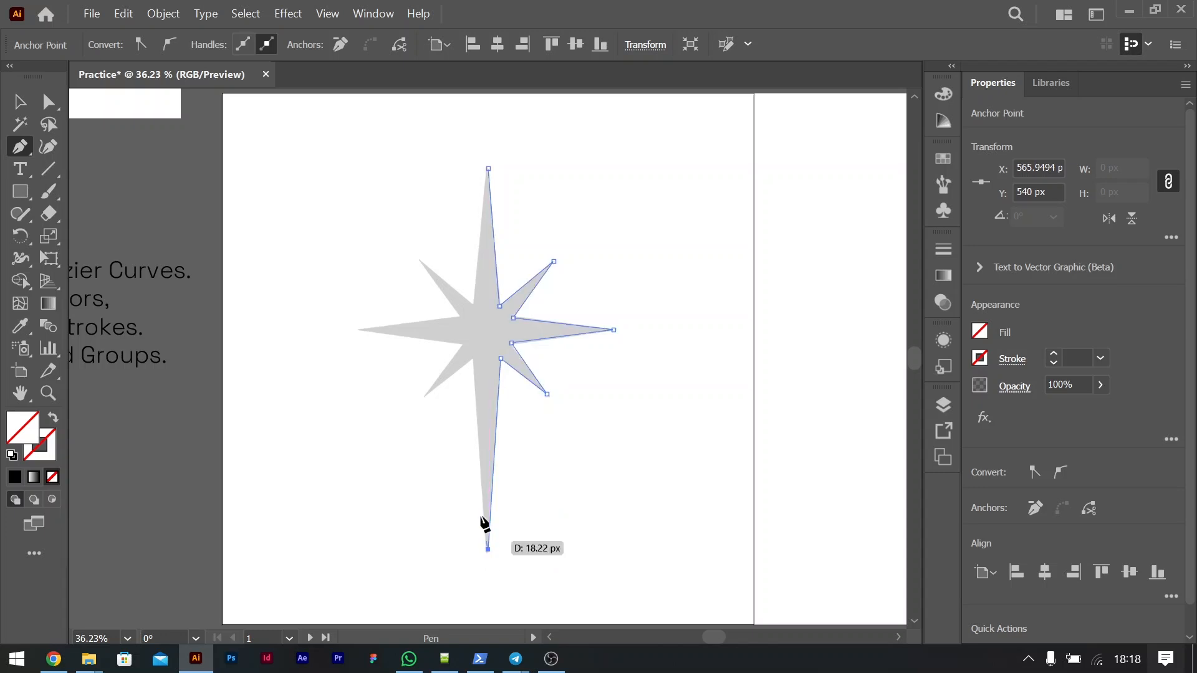
Step: Continue the path up the left half of the starburst and close it at the top tip
click(472, 359)
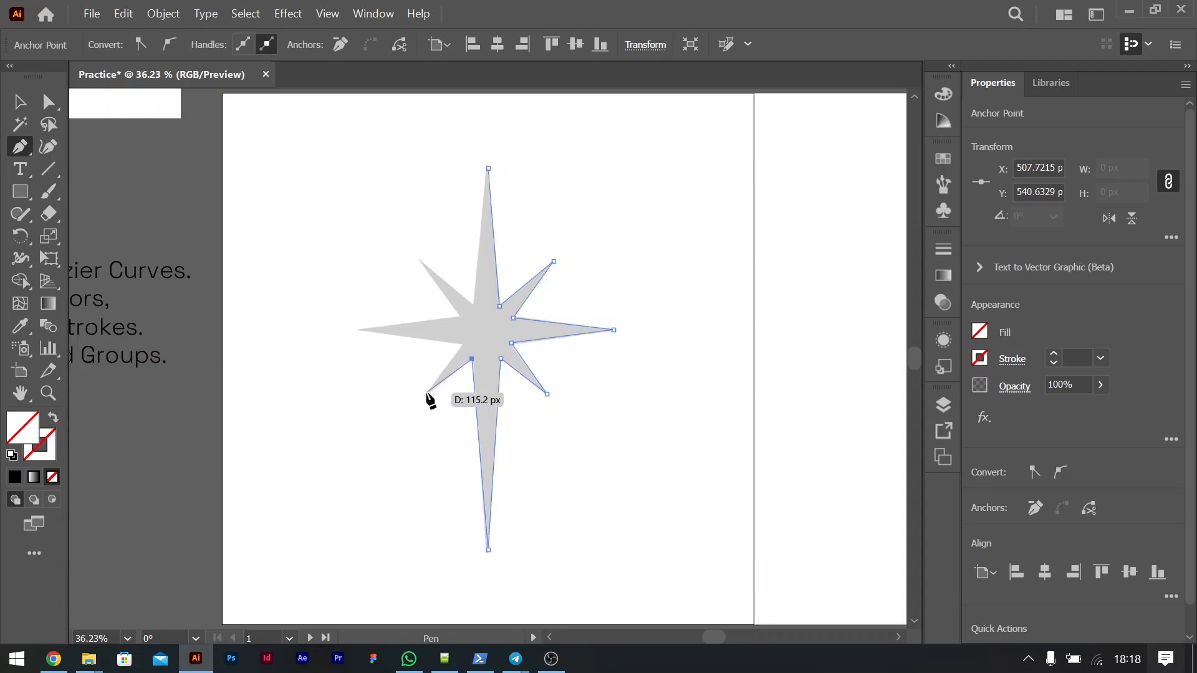
click(427, 395)
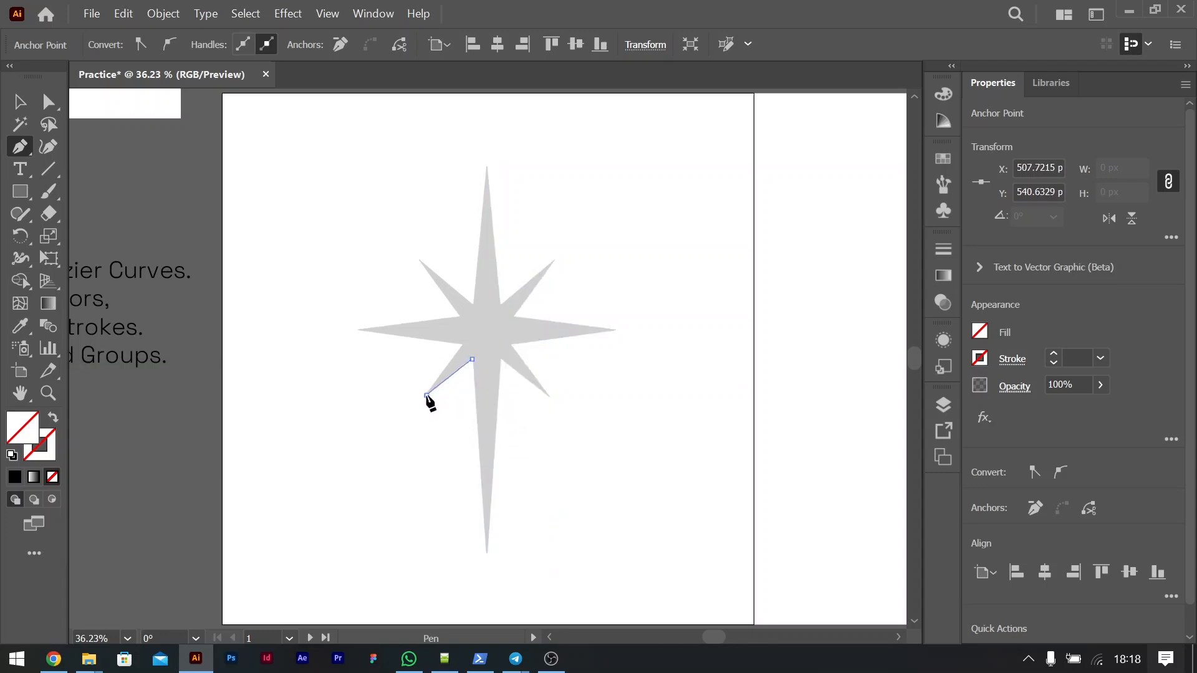
click(462, 346)
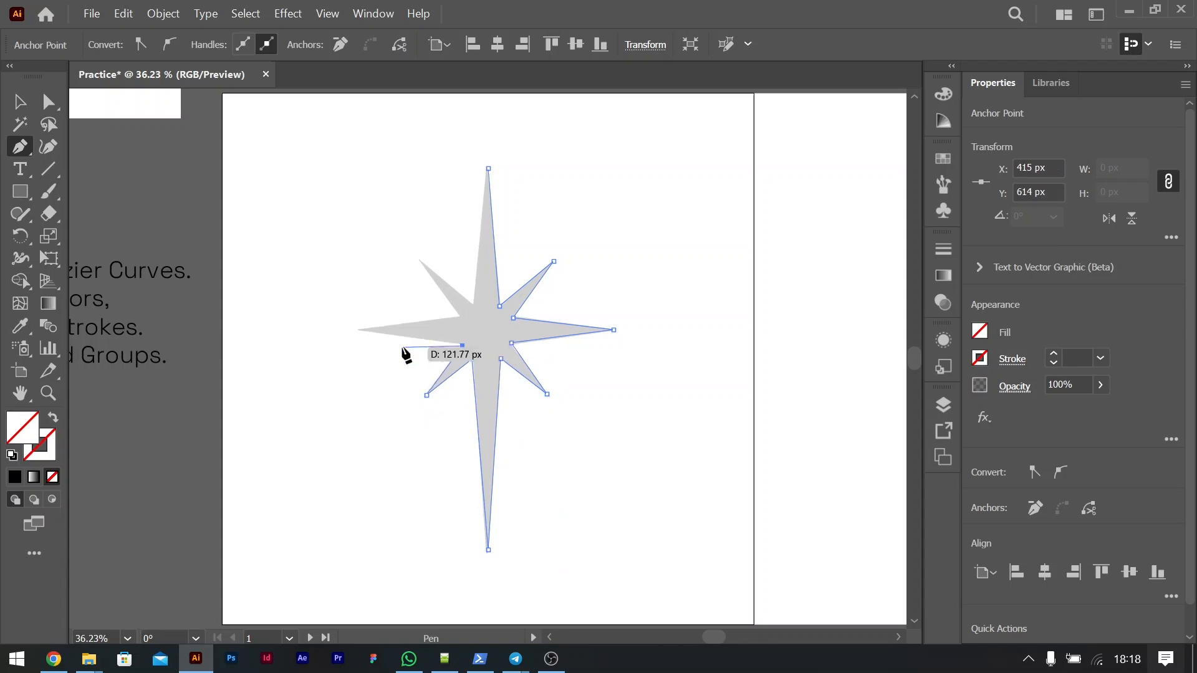
click(356, 329)
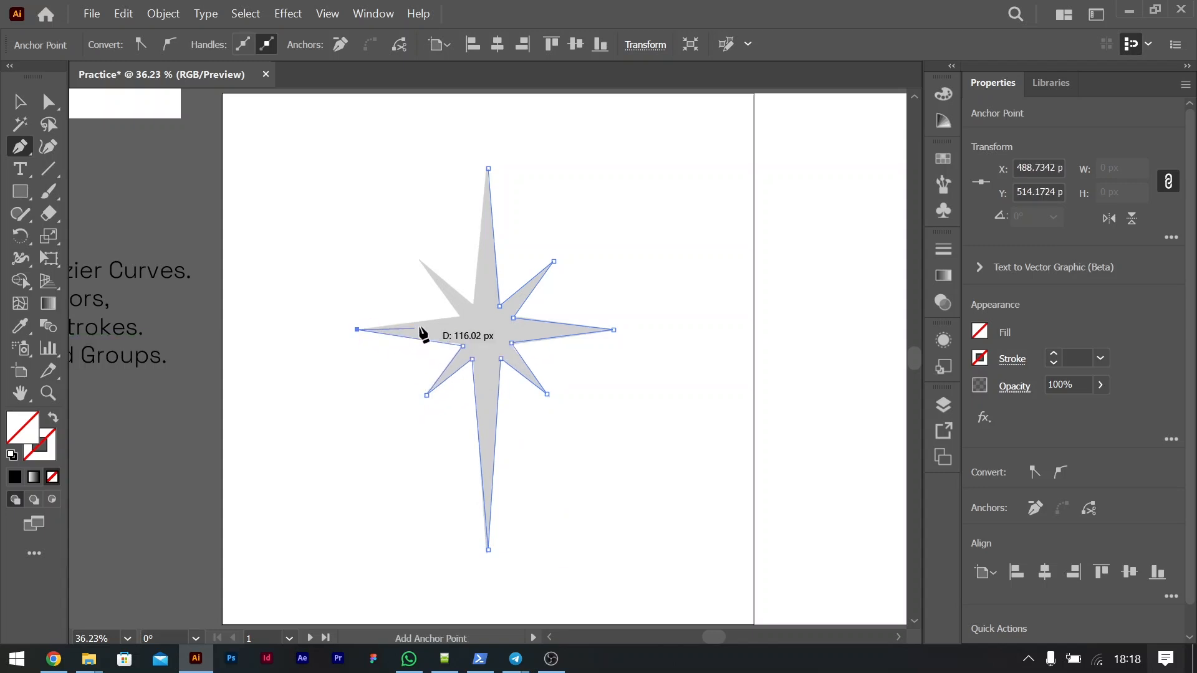
click(459, 318)
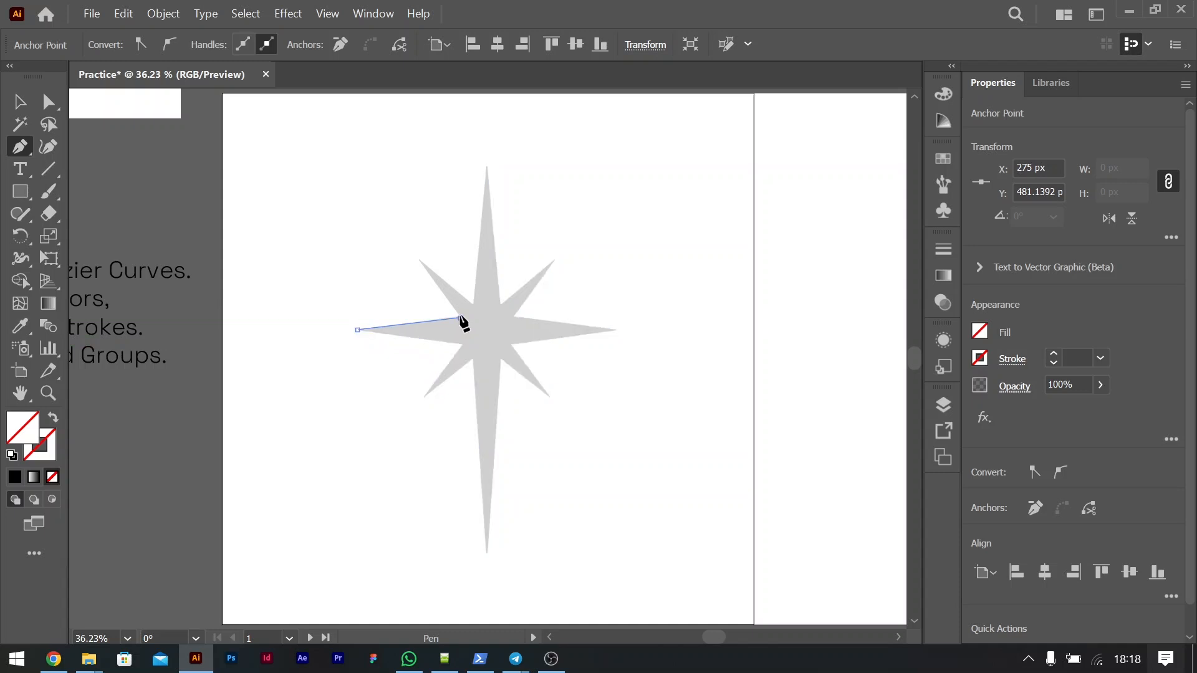
click(421, 262)
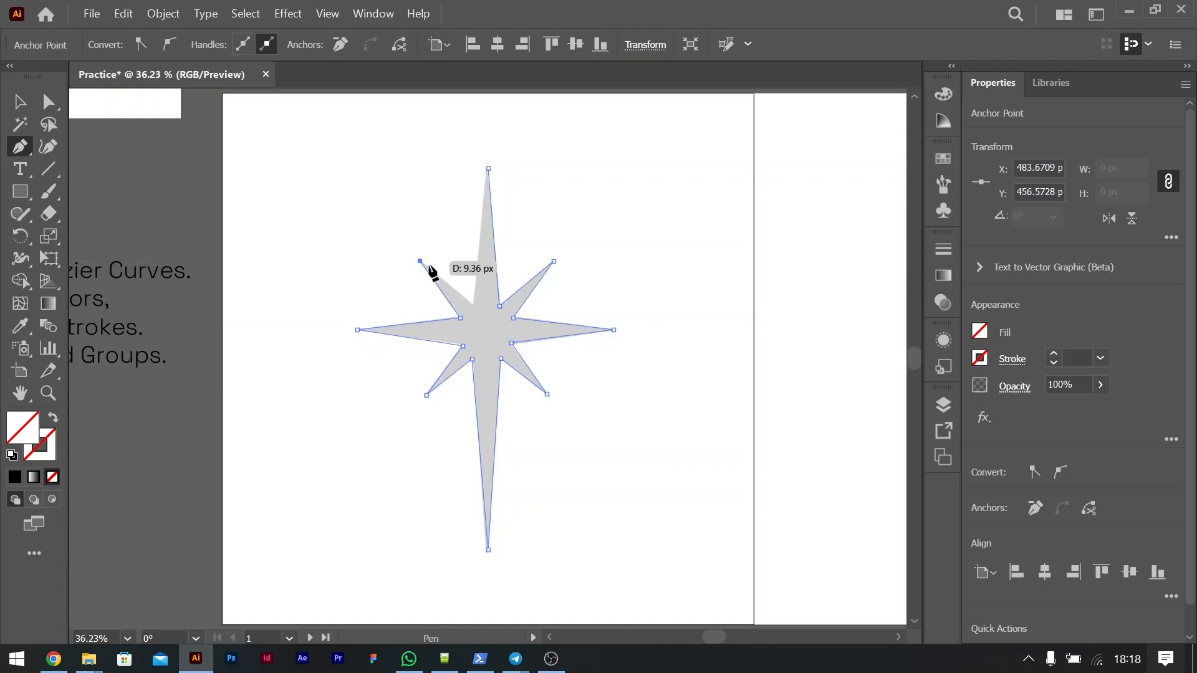
click(472, 305)
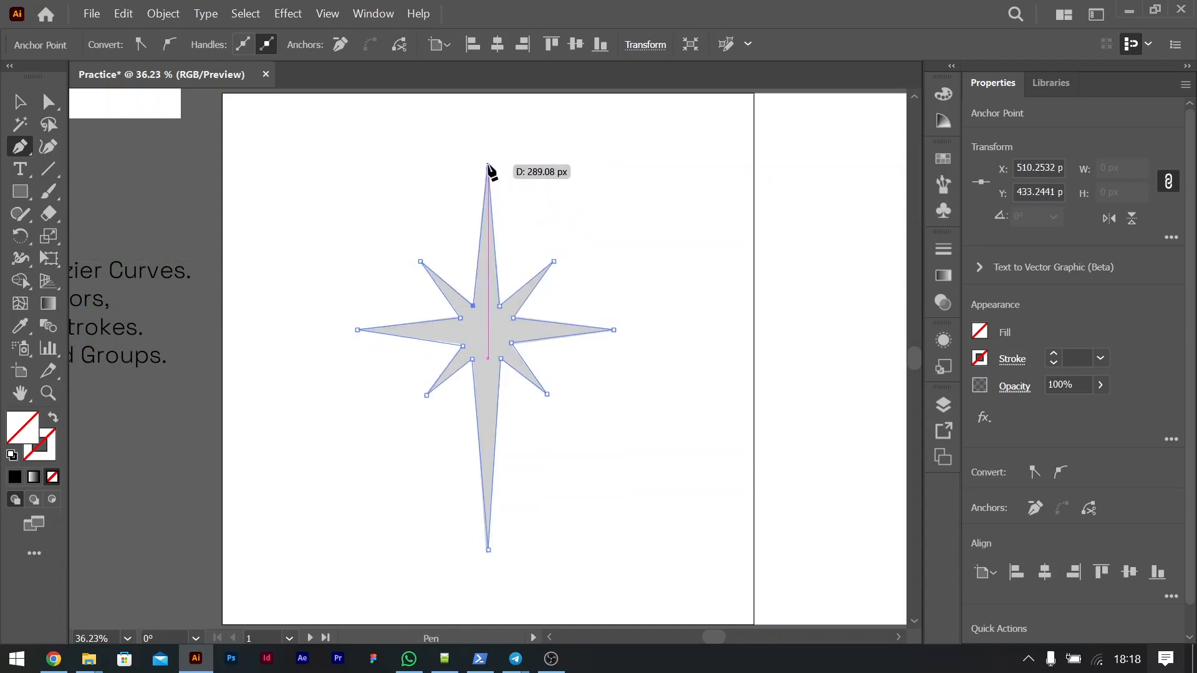
click(488, 168)
Step: Fill the traced starburst path with black
click(20, 101)
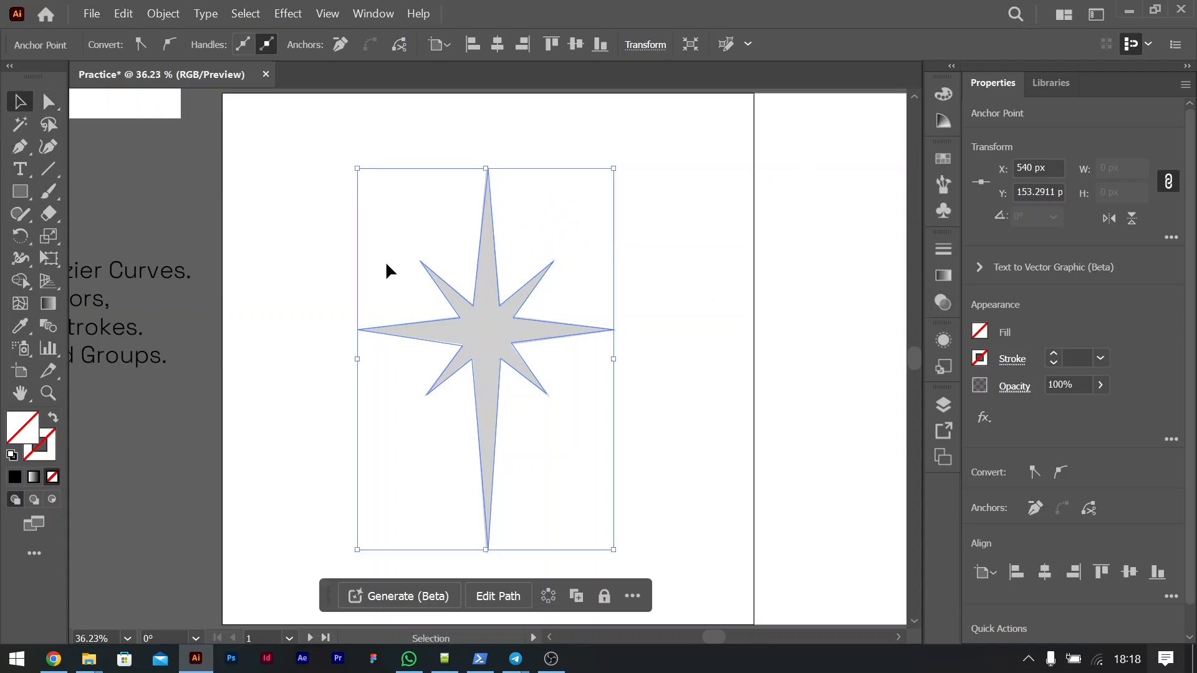
click(980, 332)
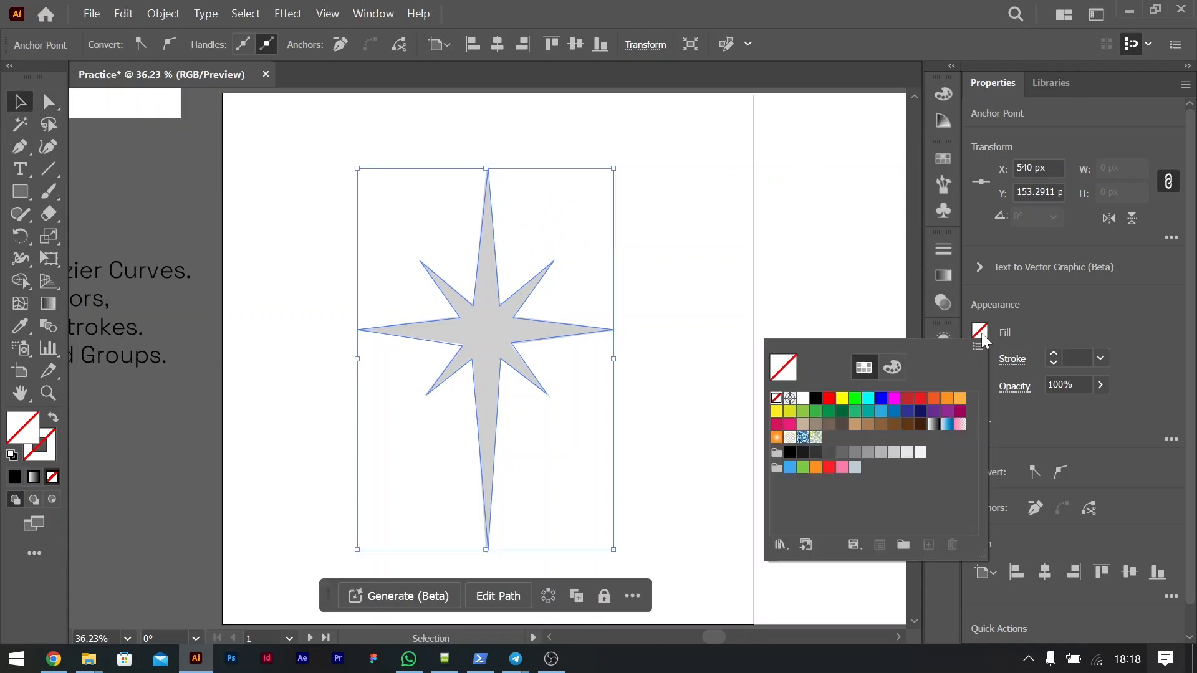
click(821, 404)
drag(531, 353, 649, 343)
key(ctrl+z)
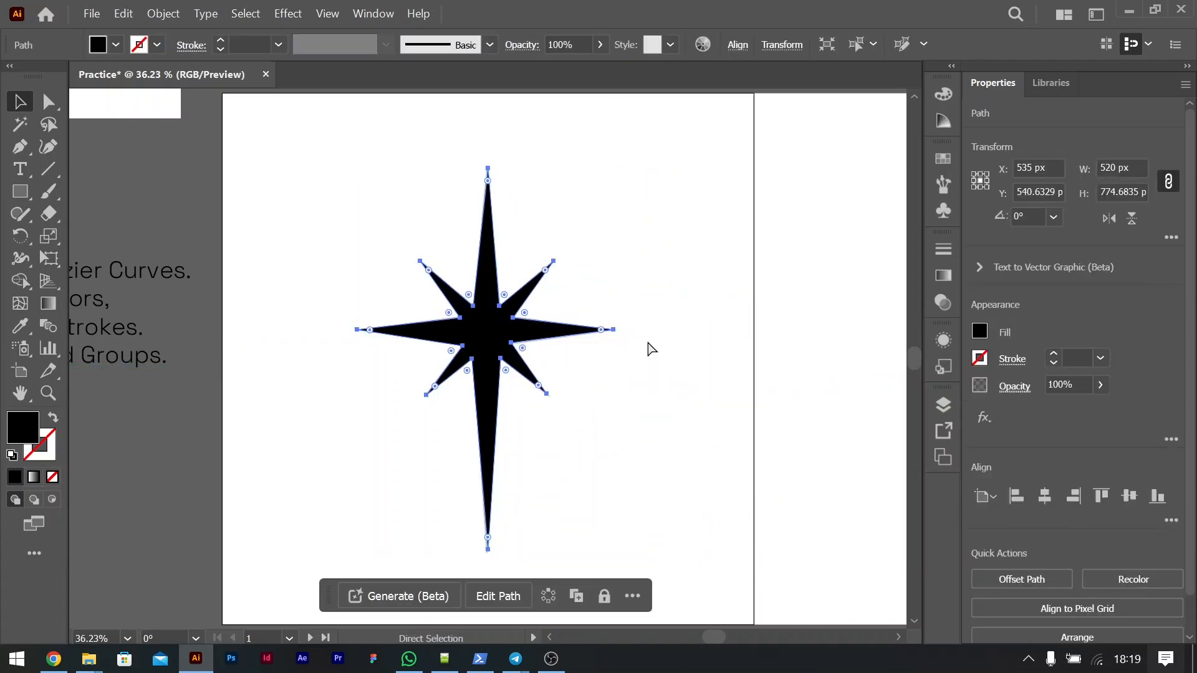
key(ctrl+minus)
key(v)
scroll(275, 283, left, 3)
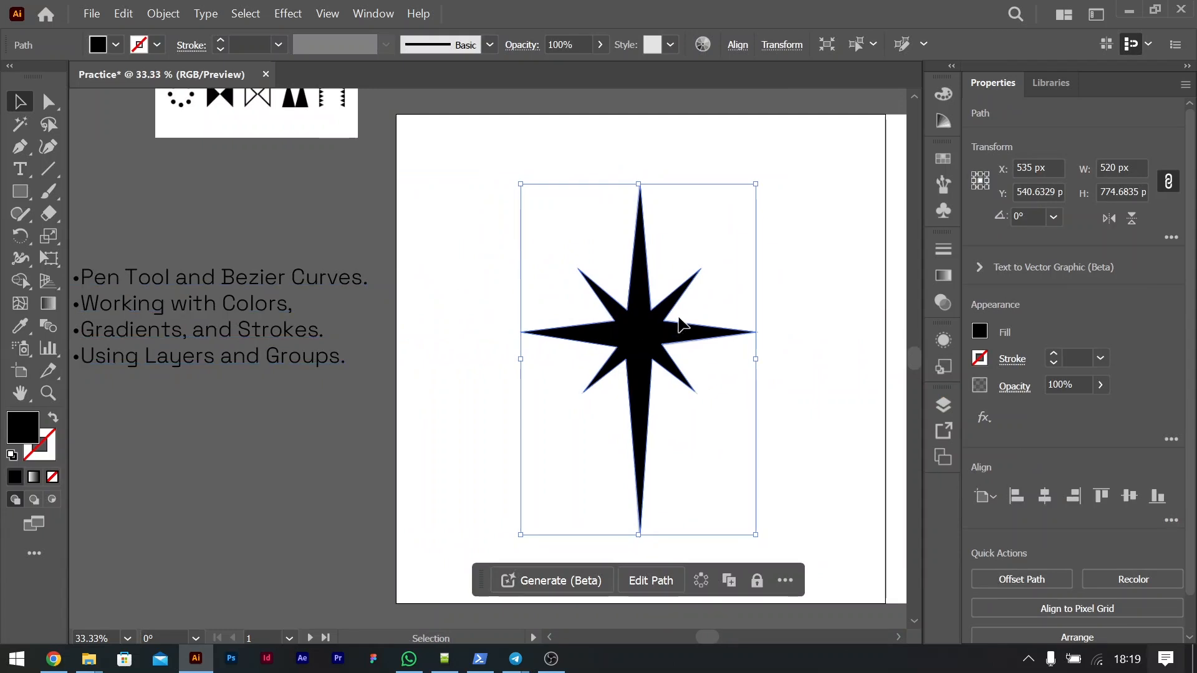
scroll(678, 318, right, 5)
Step: Move the icon sheet image onto the second artboard and center it there horizontally and vertically
click(25, 153)
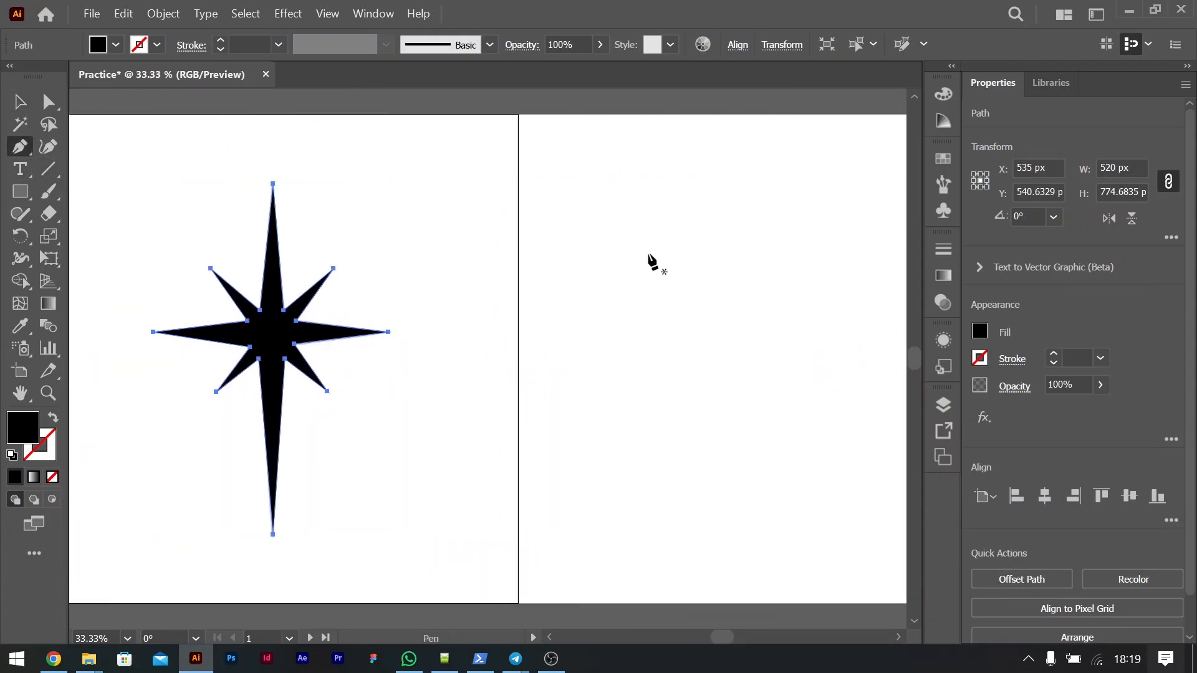
scroll(575, 357, left, 3)
click(19, 101)
drag(133, 114, 837, 372)
scroll(821, 315, right, 3)
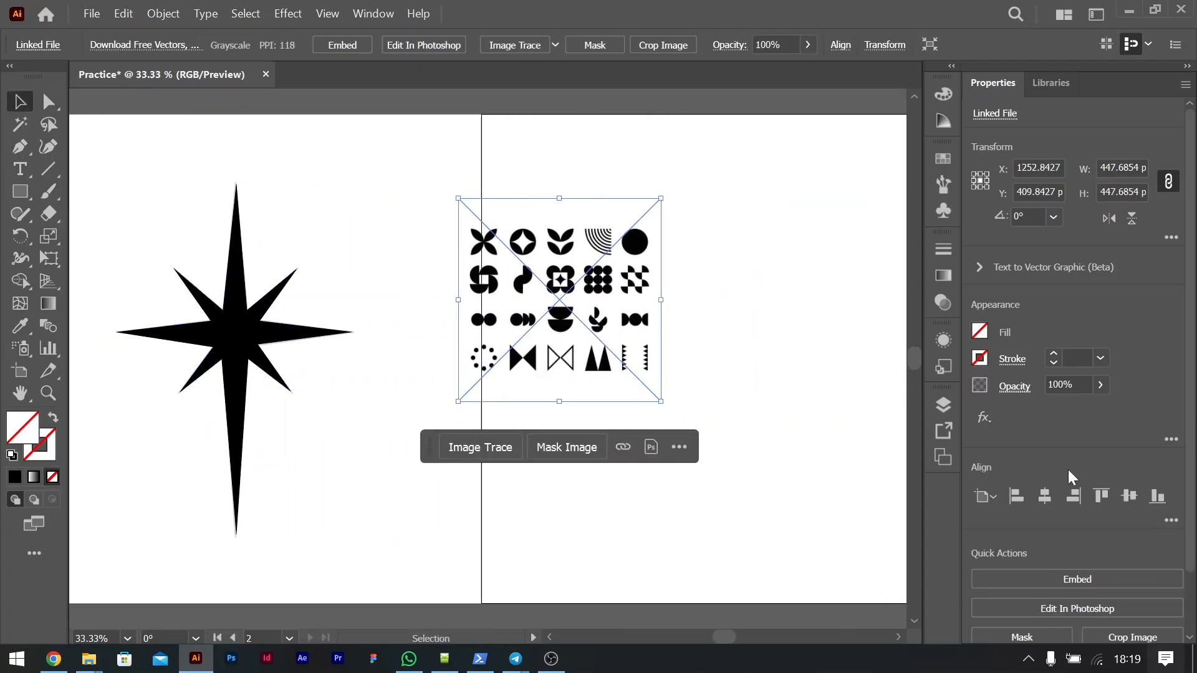
click(1044, 496)
click(1129, 495)
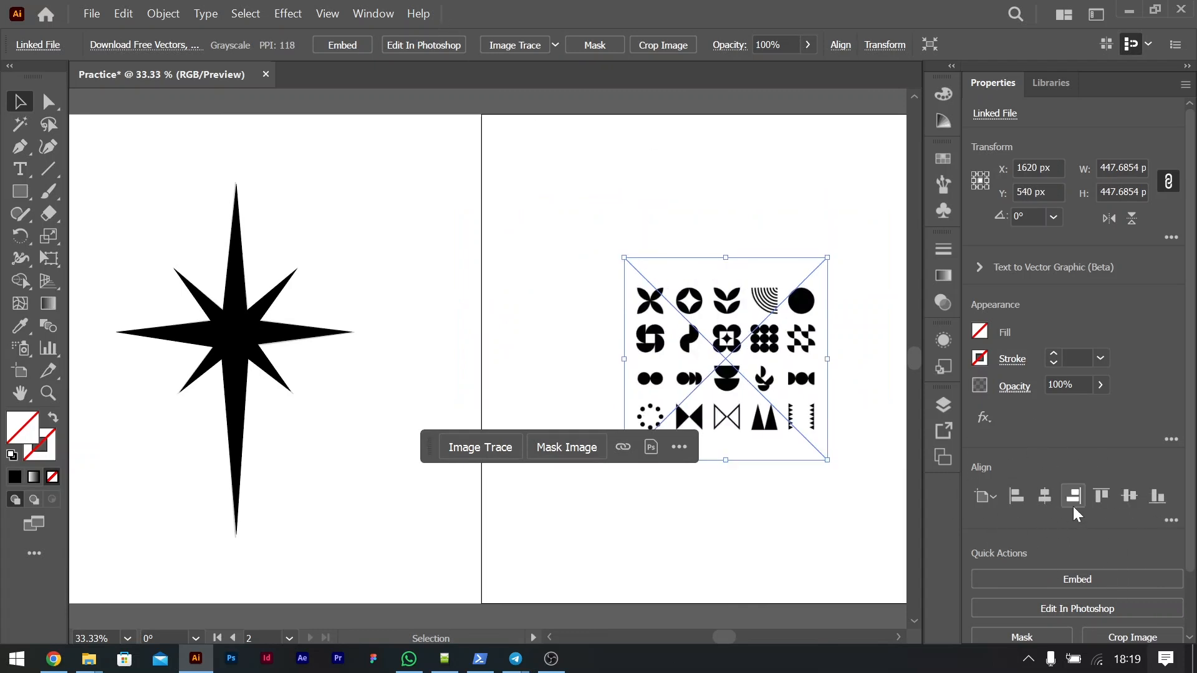
Step: Scale the icon sheet image up proportionally from its center to about 944 px square
scroll(724, 420, right, 3)
drag(623, 360, 745, 360)
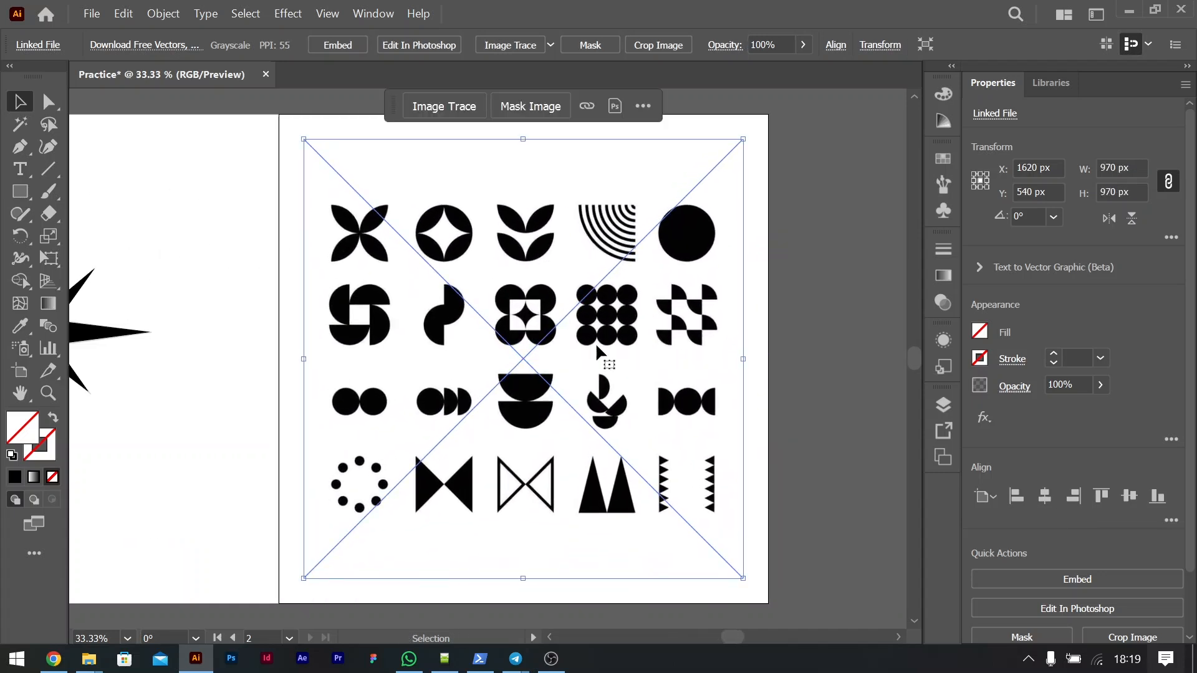
key(ctrl+z)
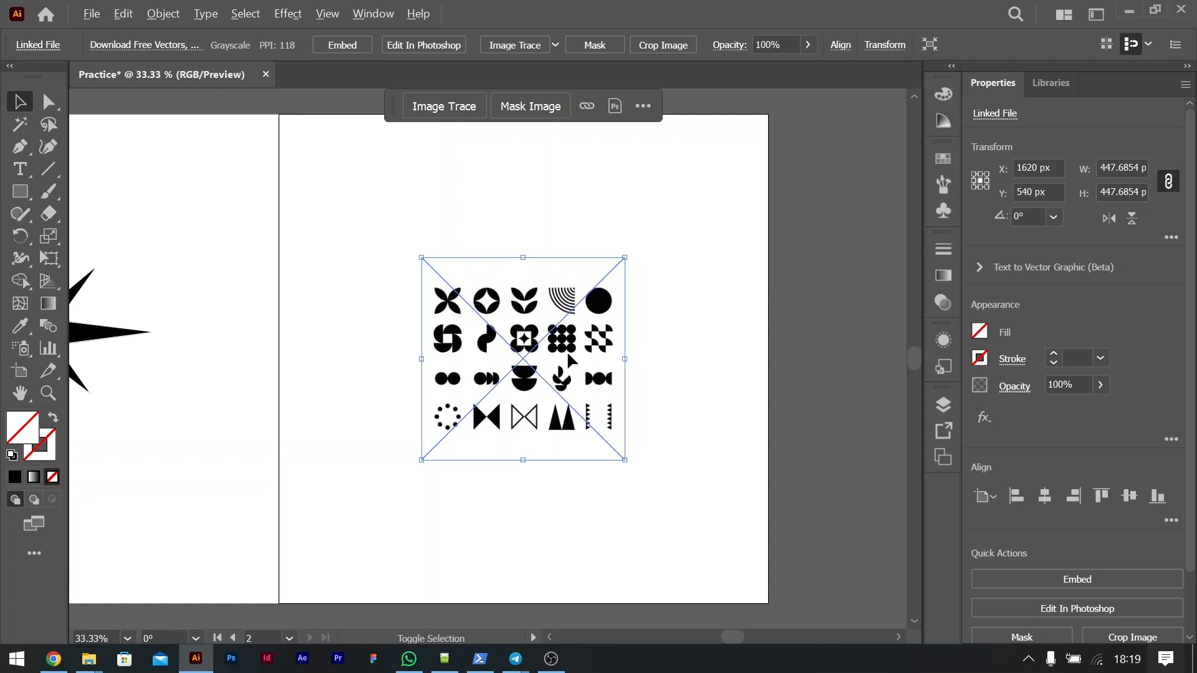
mouse_move(629, 364)
mouse_down()
mouse_move(774, 377)
mouse_move(736, 371)
mouse_up()
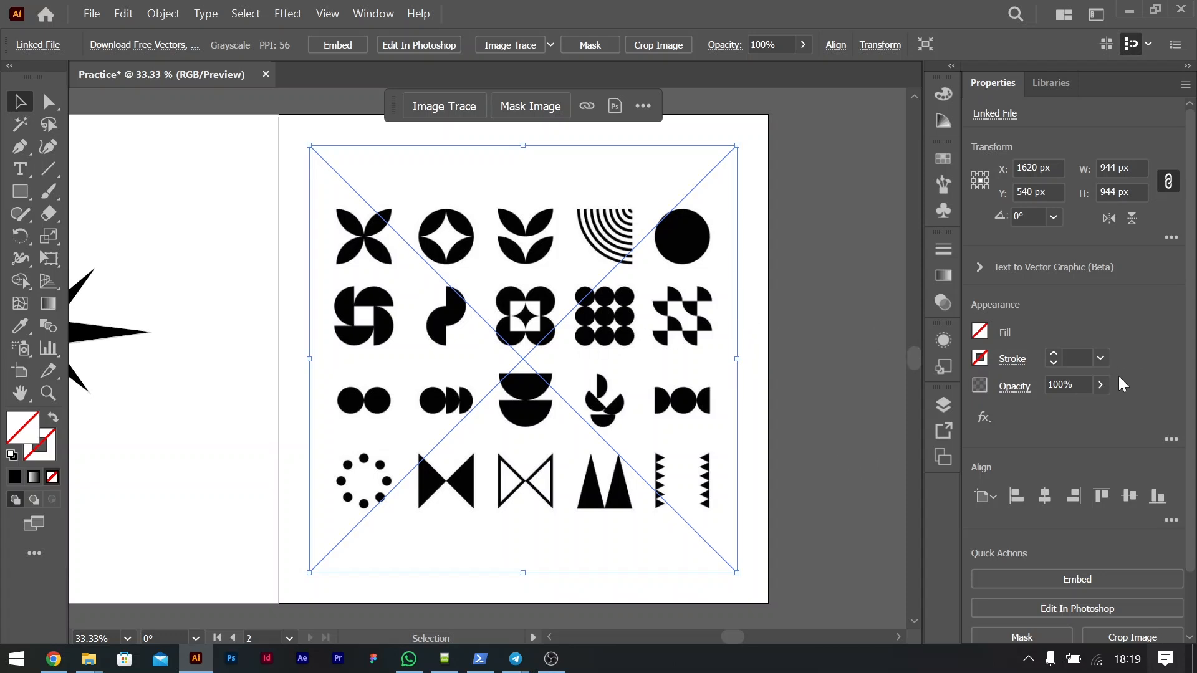
Step: Lower the icon sheet image's opacity to 21% and lock the image in place
click(1100, 384)
drag(1098, 407, 1042, 407)
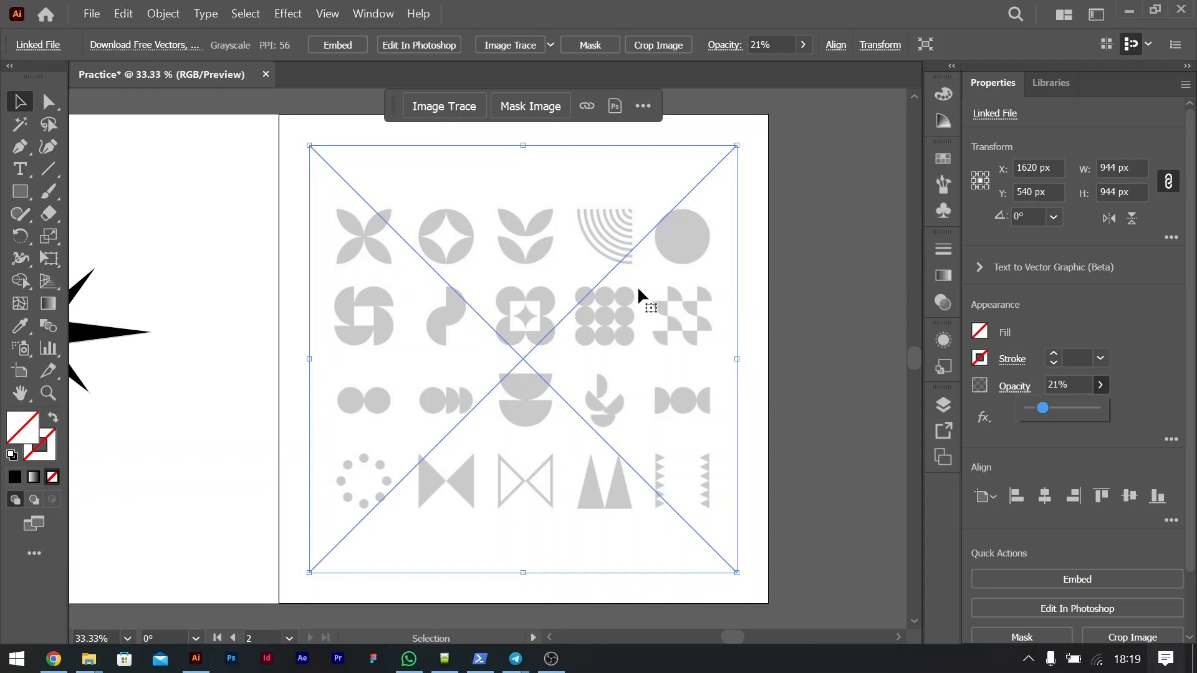
click(816, 395)
click(648, 359)
key(ctrl+2)
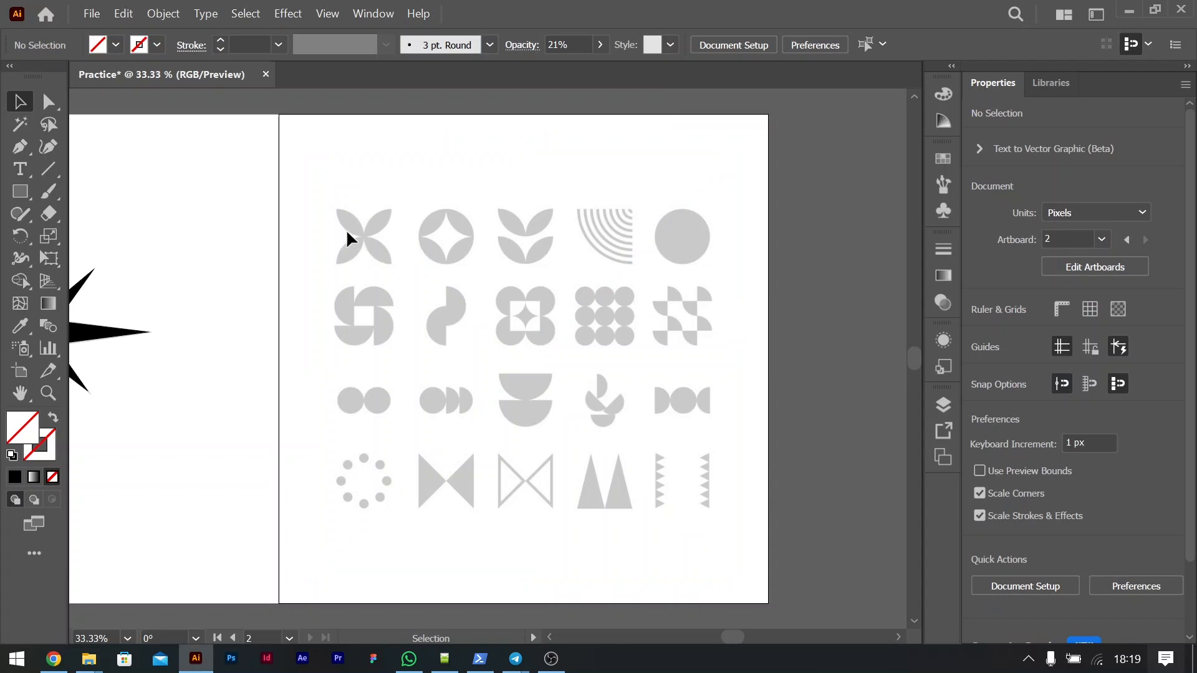
Step: With the Pen tool, trace the lower-right curve of the first flower's upper-right petal from the flower's center to the petal tip
key(ctrl+equal)
key(ctrl+equal)
scroll(359, 231, left, 4)
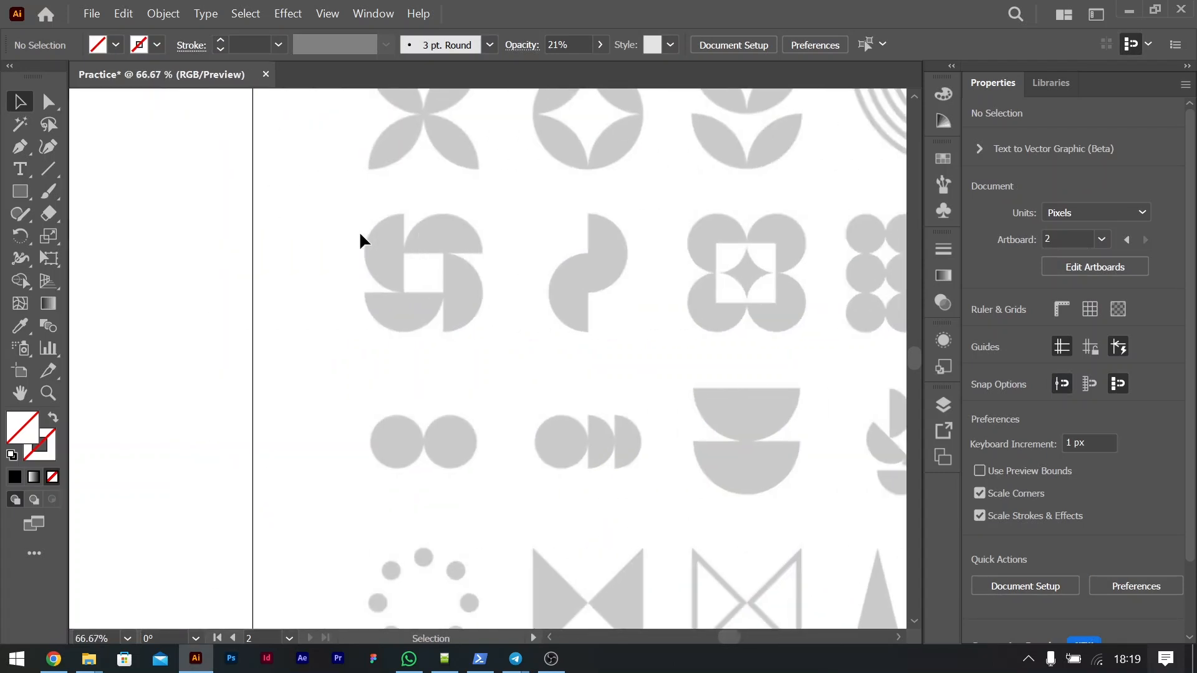
scroll(359, 230, up, 3)
key(ctrl+equal)
scroll(462, 279, left, 3)
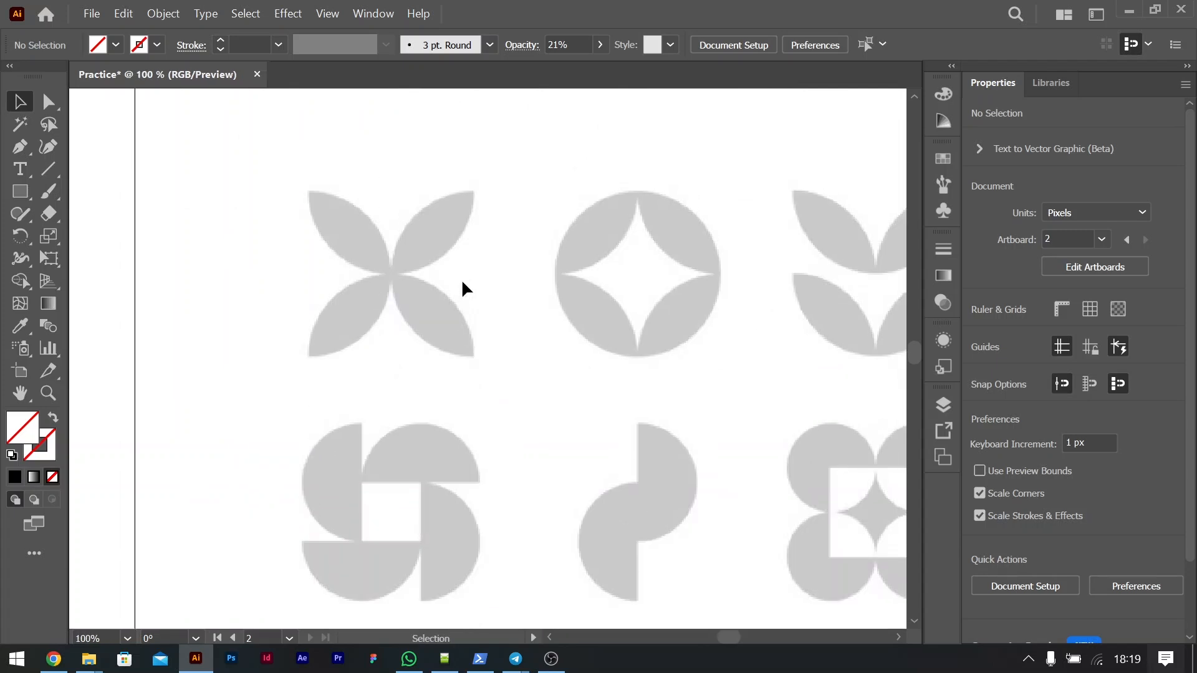
scroll(461, 279, up, 3)
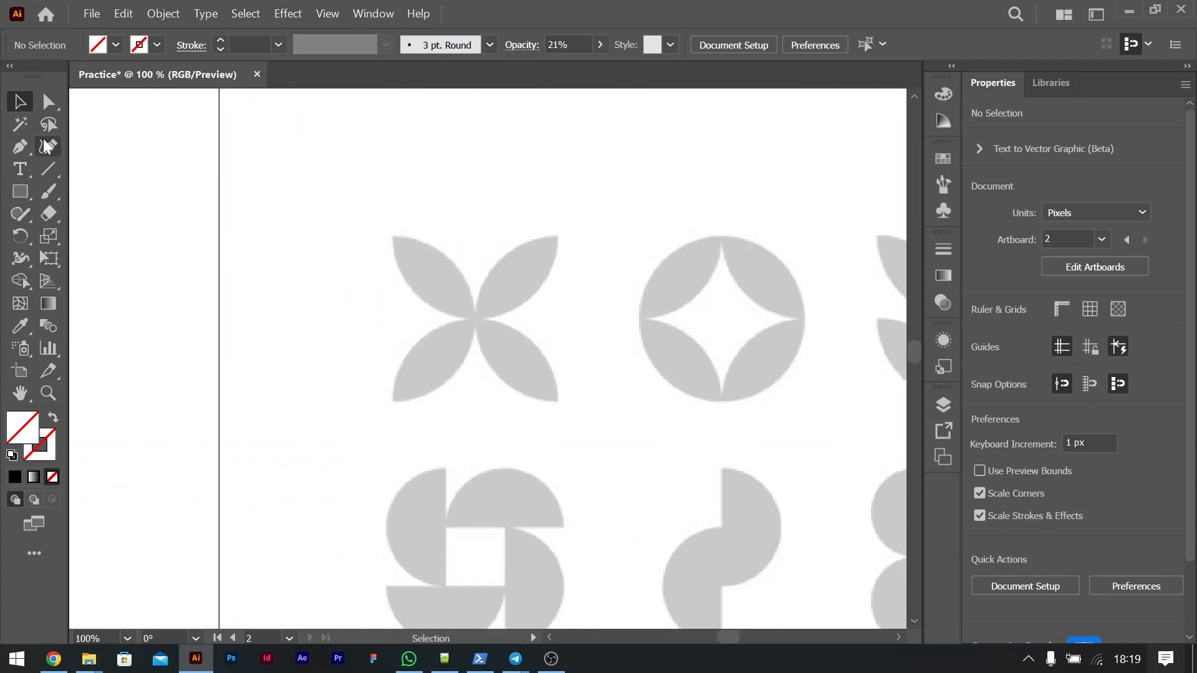
click(20, 148)
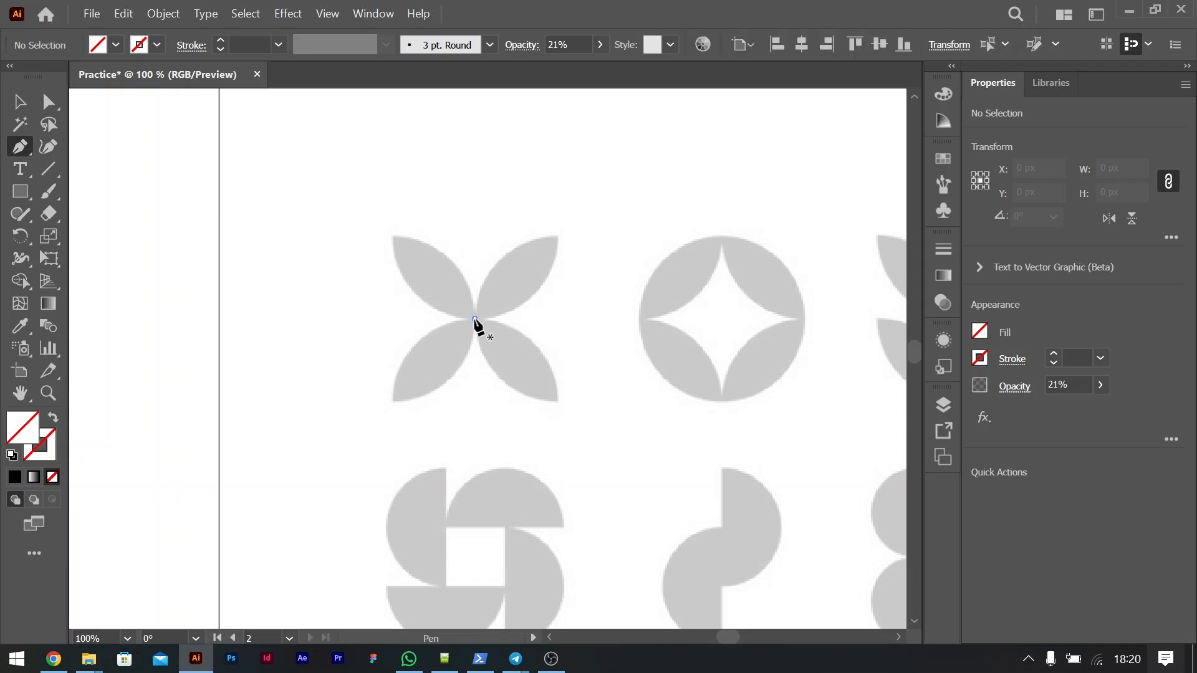
click(474, 319)
drag(529, 302, 548, 278)
key(ctrl+z)
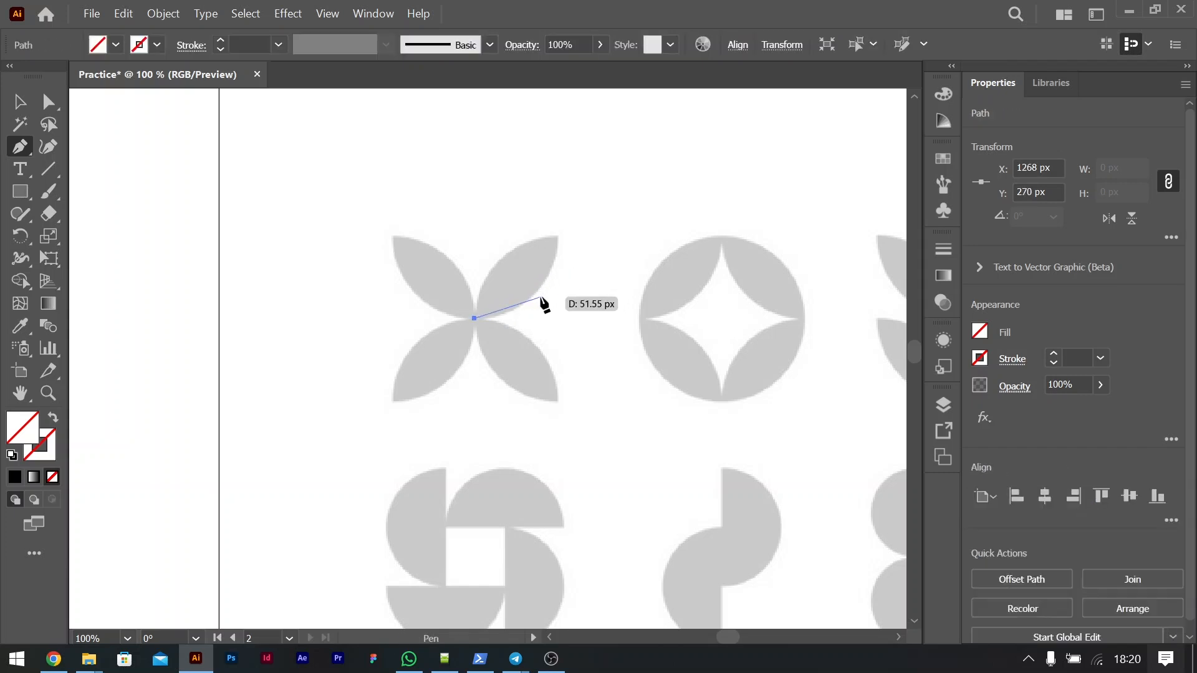
click(536, 294)
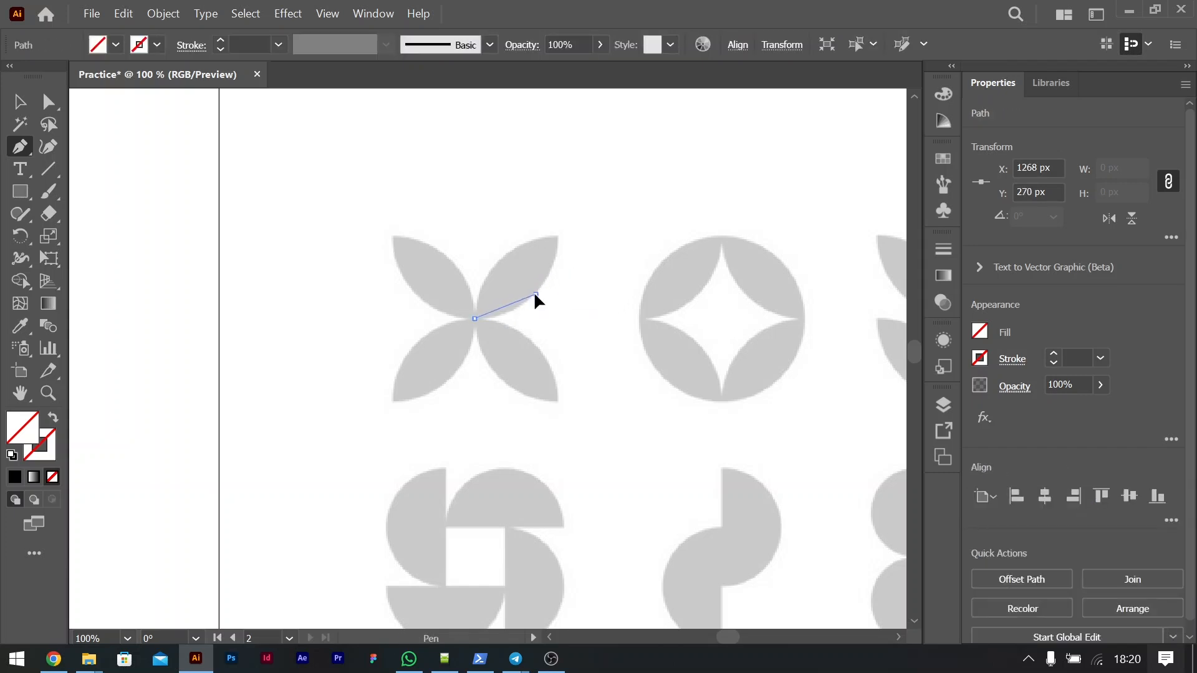
drag(554, 276, 559, 269)
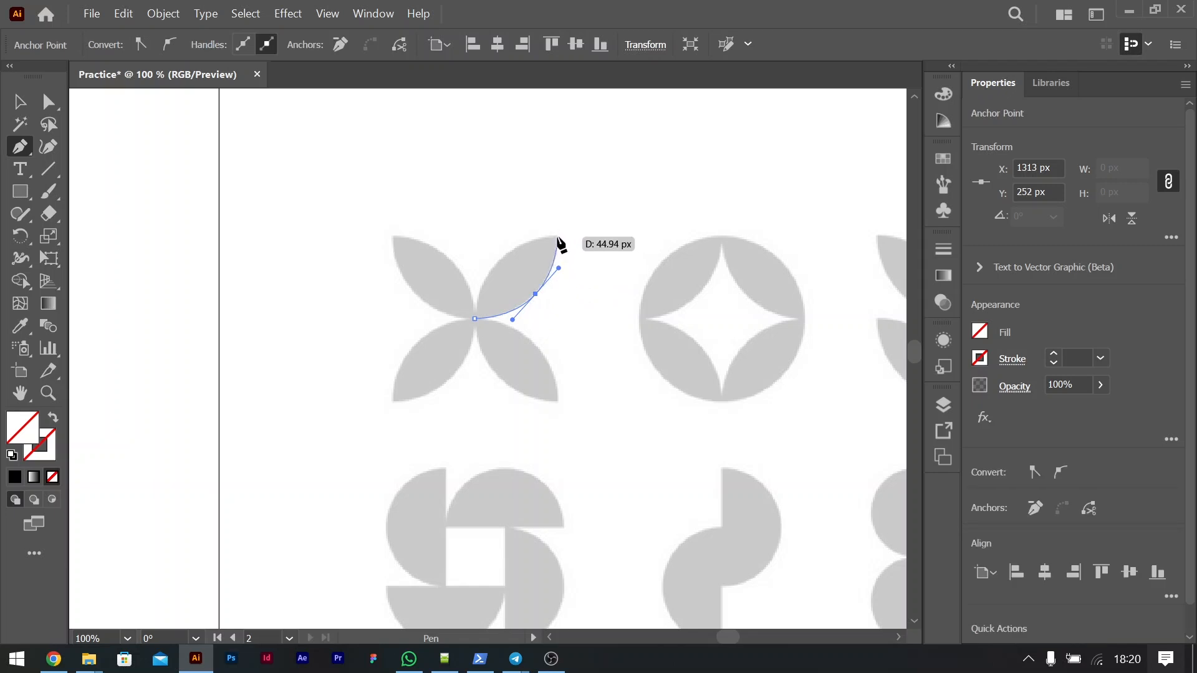
click(557, 236)
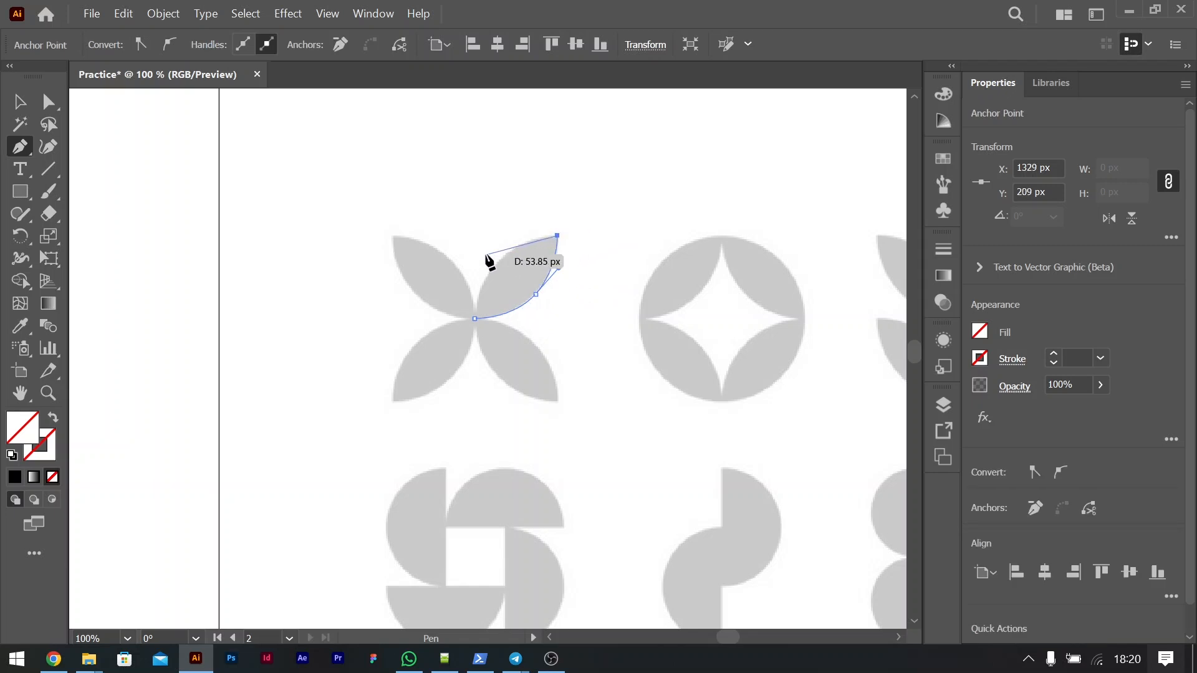
Step: Trace the upper-left curve of the petal back to the flower's center, closing the path, and deselect it
drag(497, 262, 481, 284)
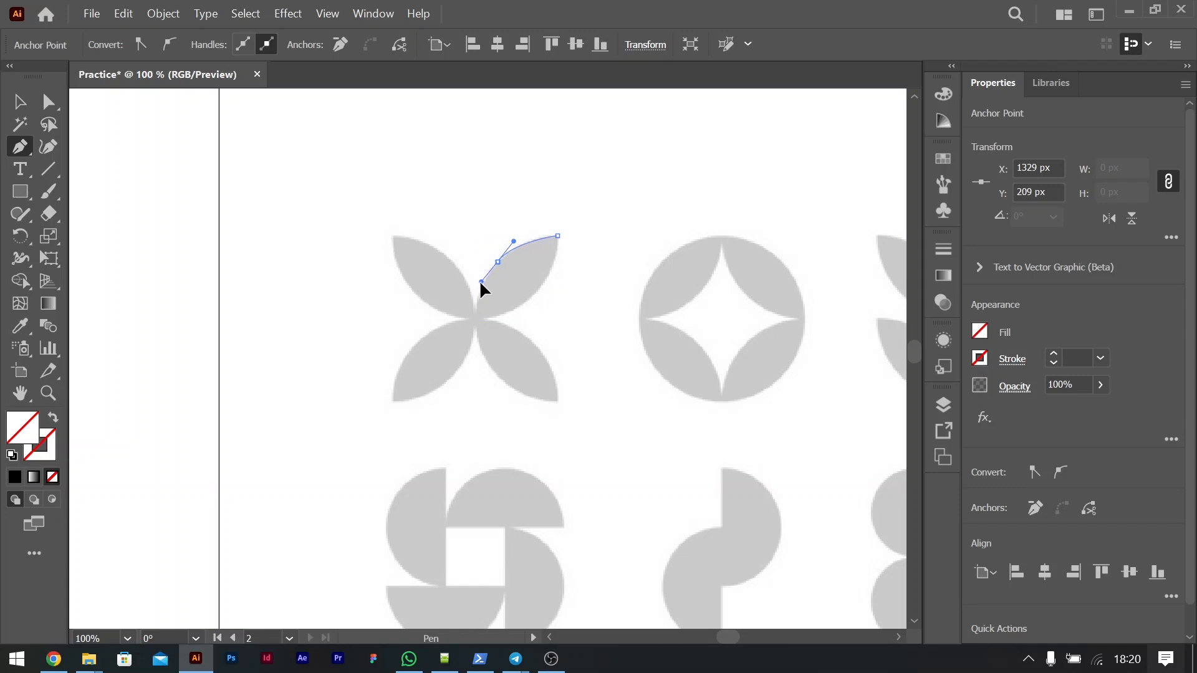
click(474, 318)
click(19, 101)
click(740, 452)
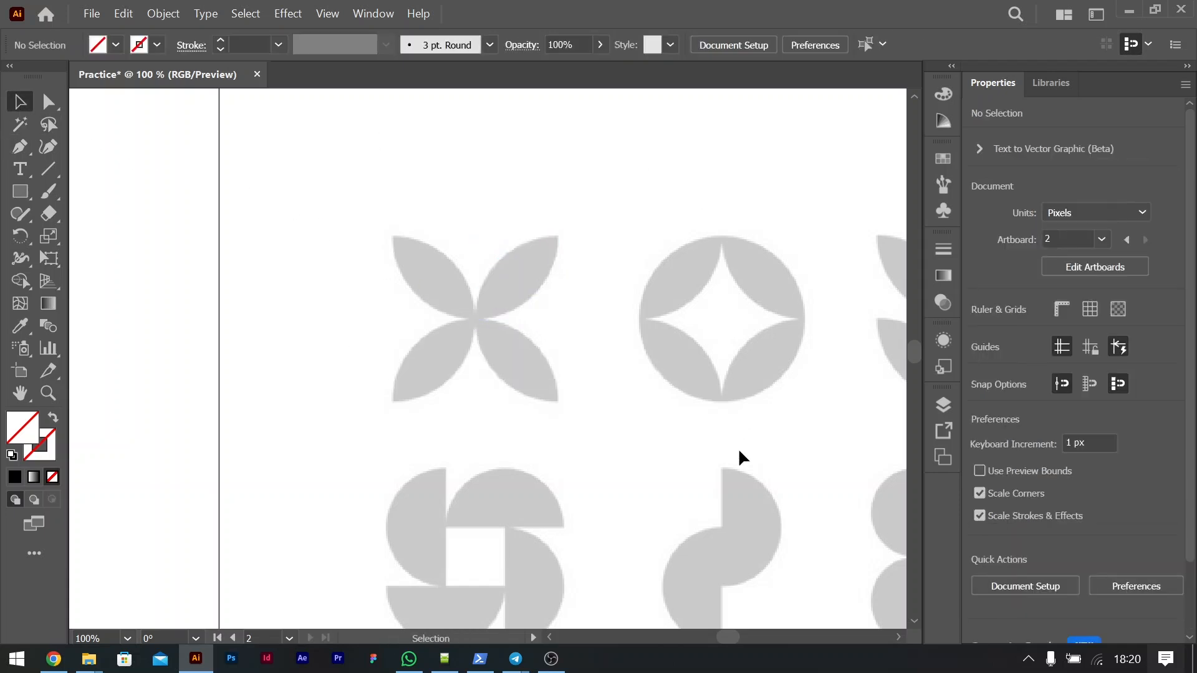
Step: Fill the traced upper-right petal with black
click(497, 257)
click(979, 332)
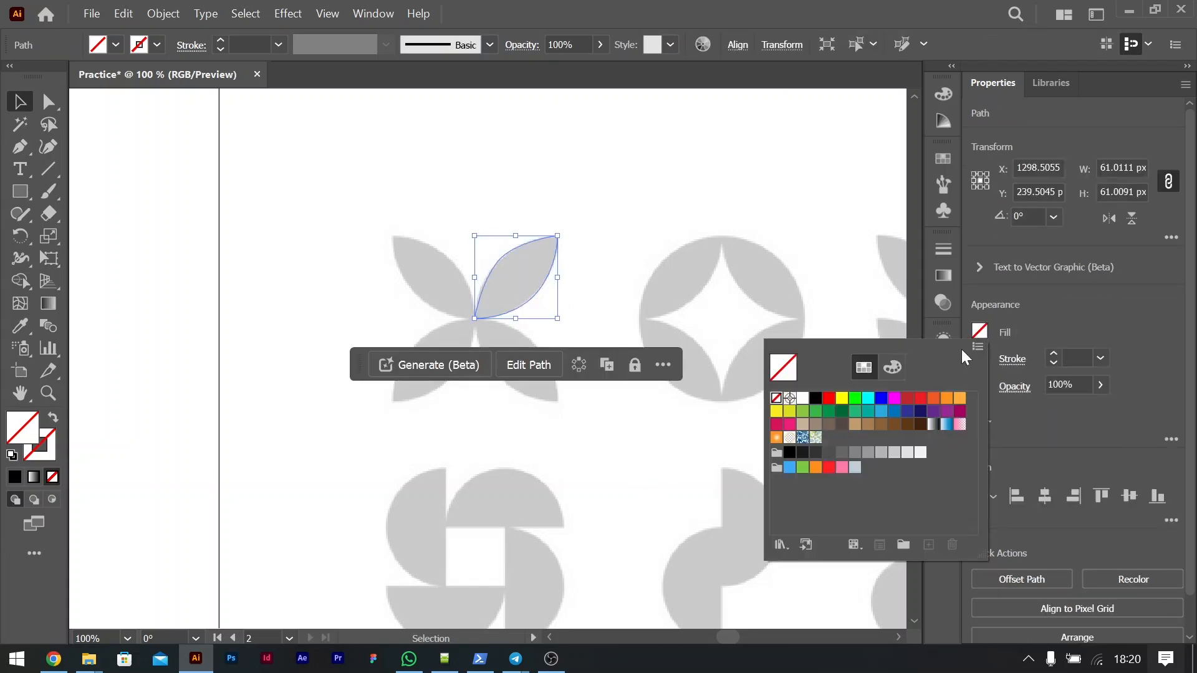
click(815, 398)
click(714, 341)
Step: Rotate a copy of the black petal by 90° about the flower's center and repeat the transformation twice to complete four petals
click(515, 302)
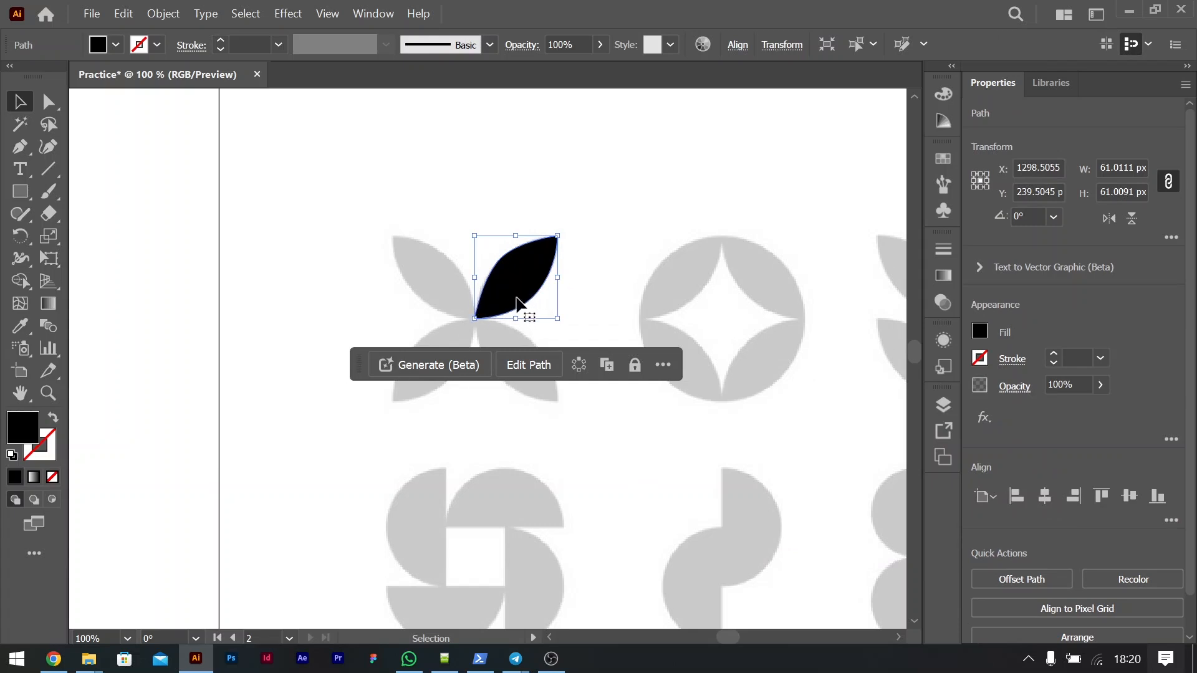
click(28, 238)
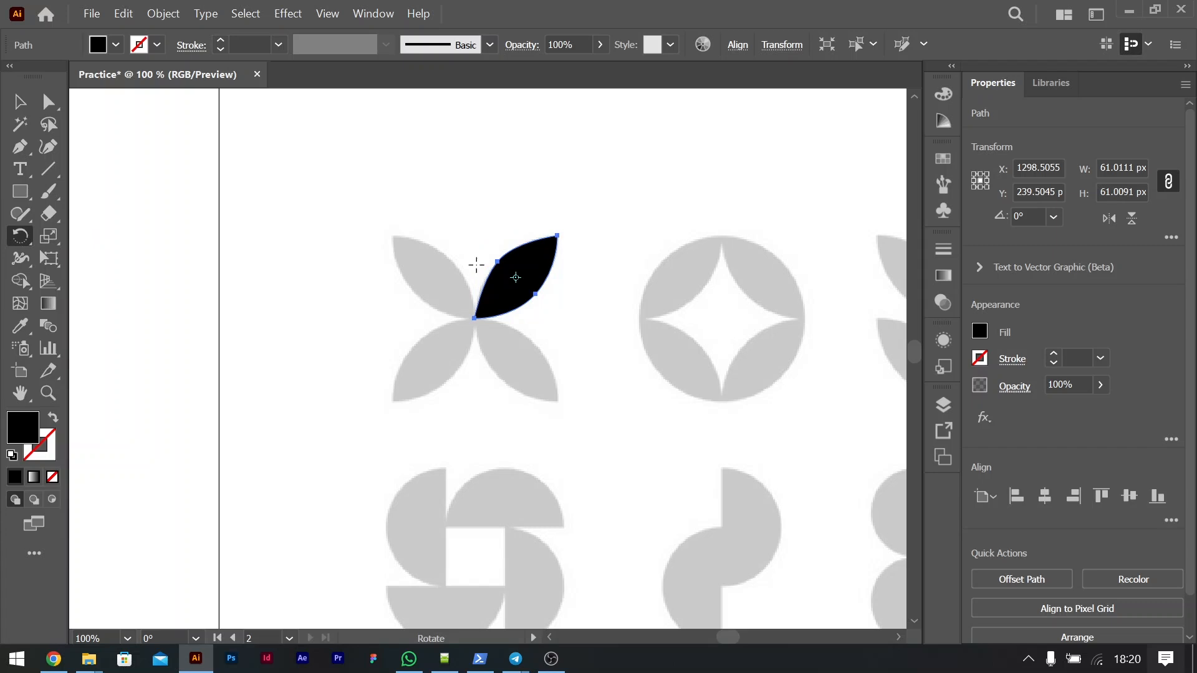
alt+click(474, 318)
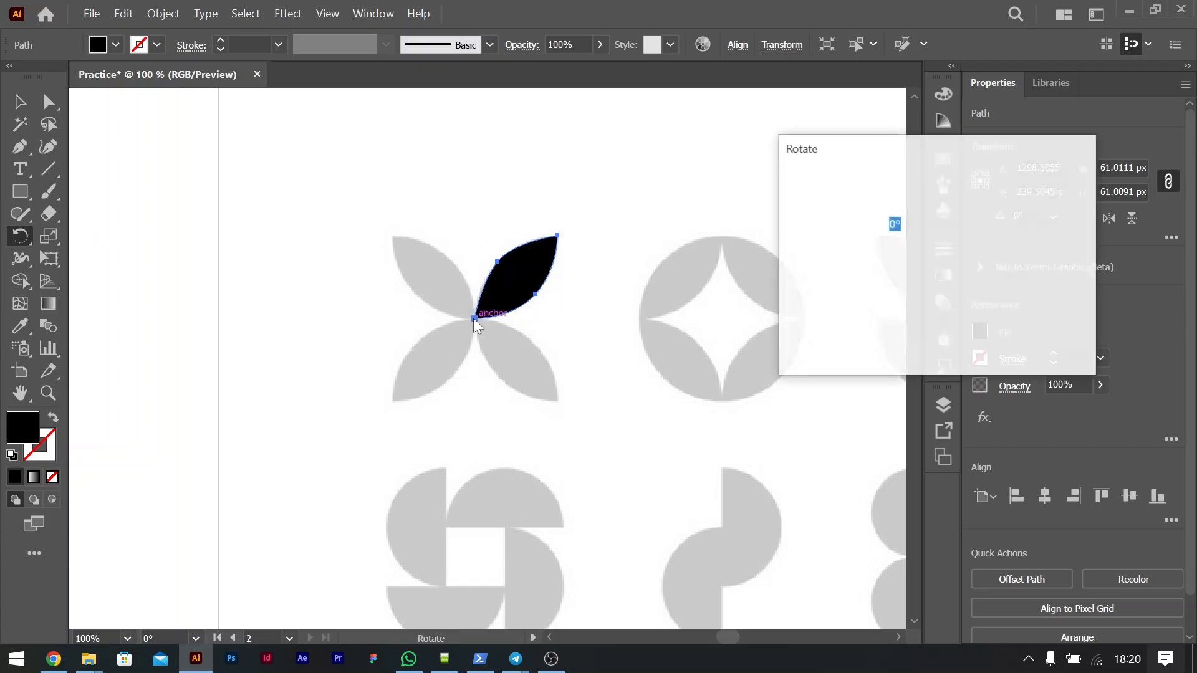
text(90)
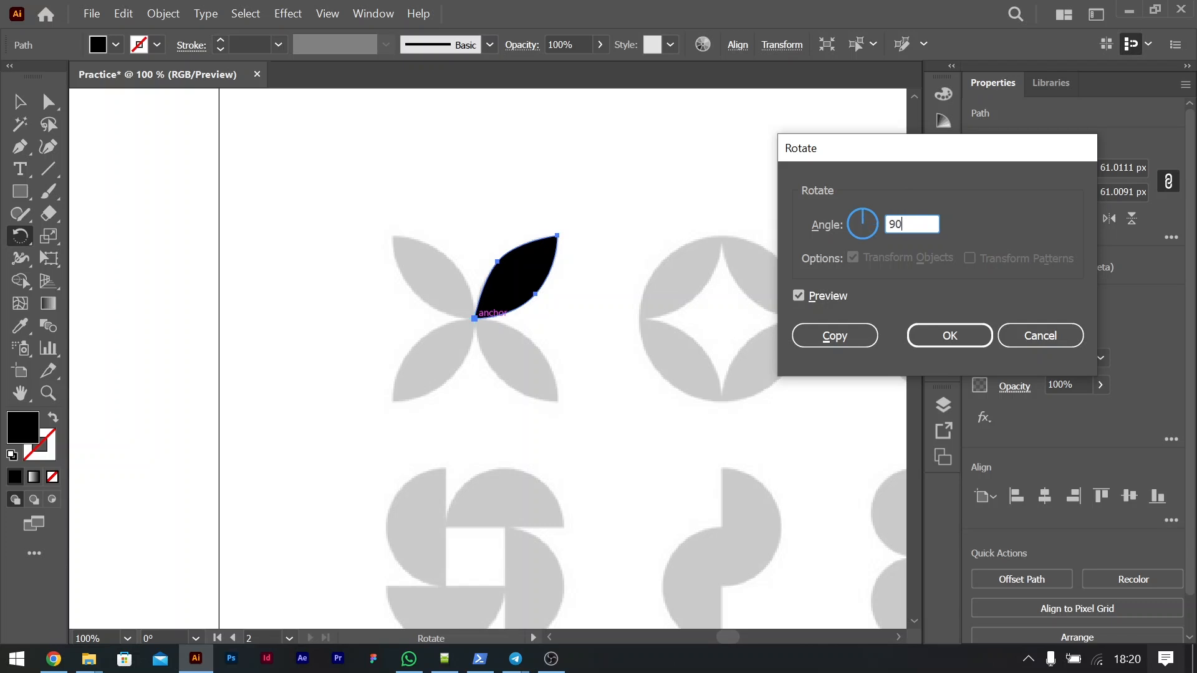
key(Tab)
click(846, 334)
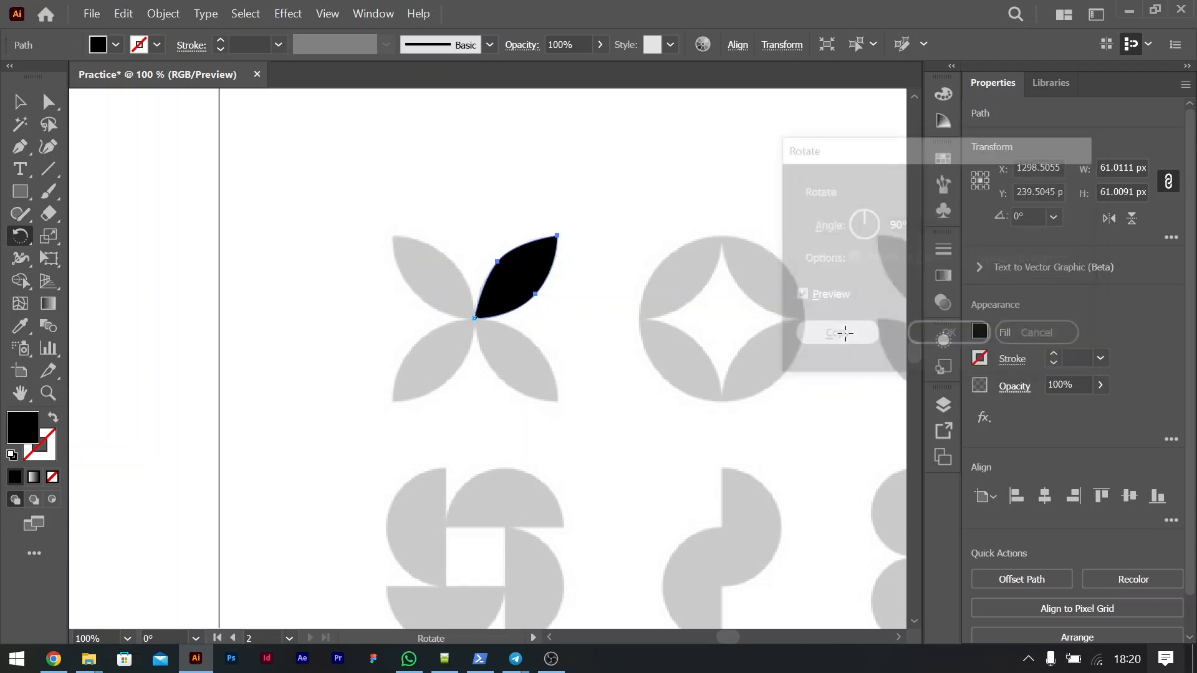
key(ctrl+d)
key(ctrl+d)
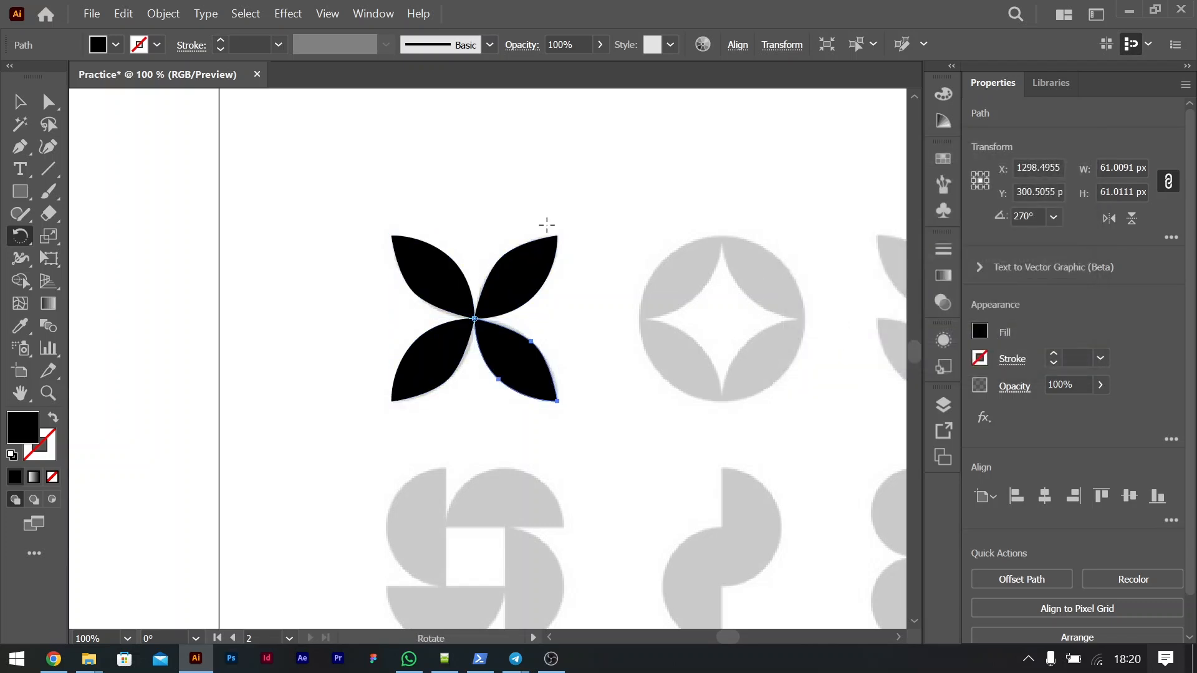
Step: Select all four black petals and move them about 153 px left, beside the reference flower
click(22, 108)
drag(343, 228, 563, 425)
drag(530, 292, 311, 297)
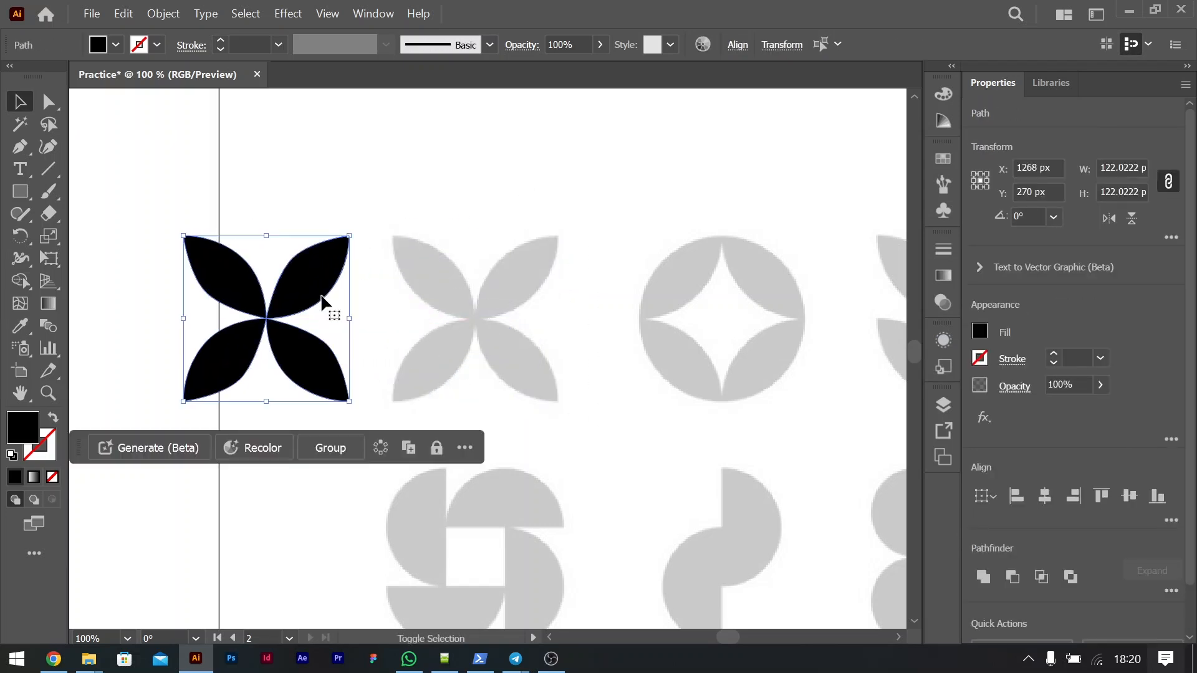
Step: With the Pen tool, trace the star inside the second icon's circle from its bottom tip through the right and top tips to the left tip
scroll(607, 367, right, 5)
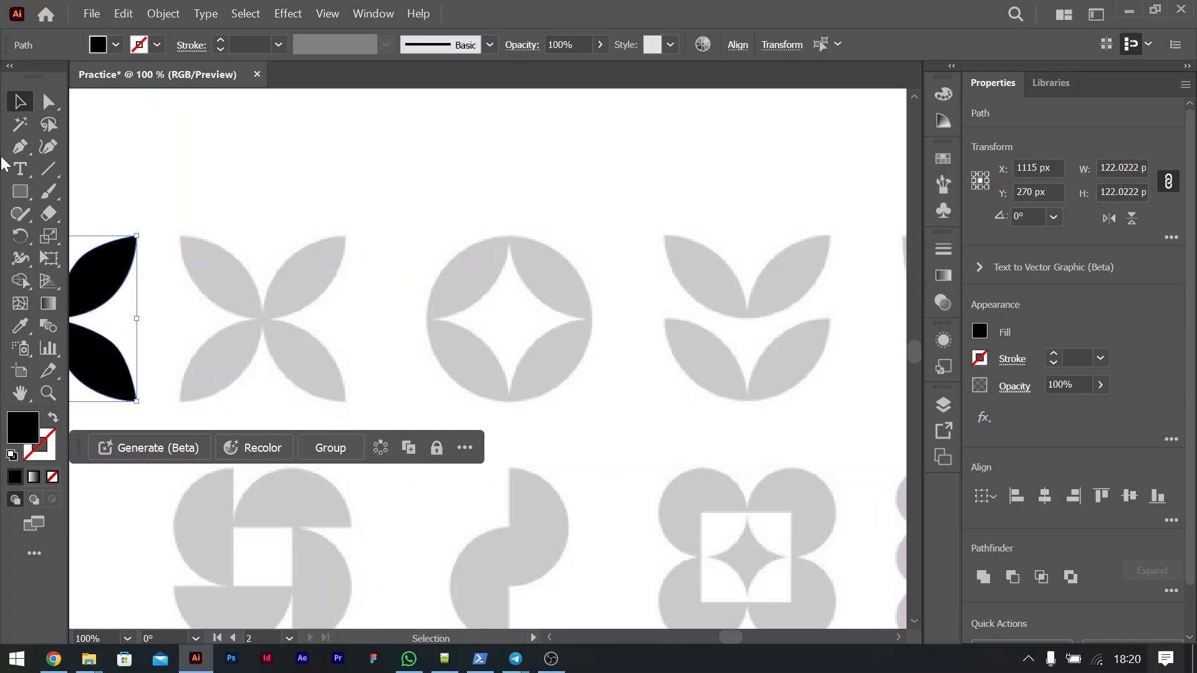
click(46, 154)
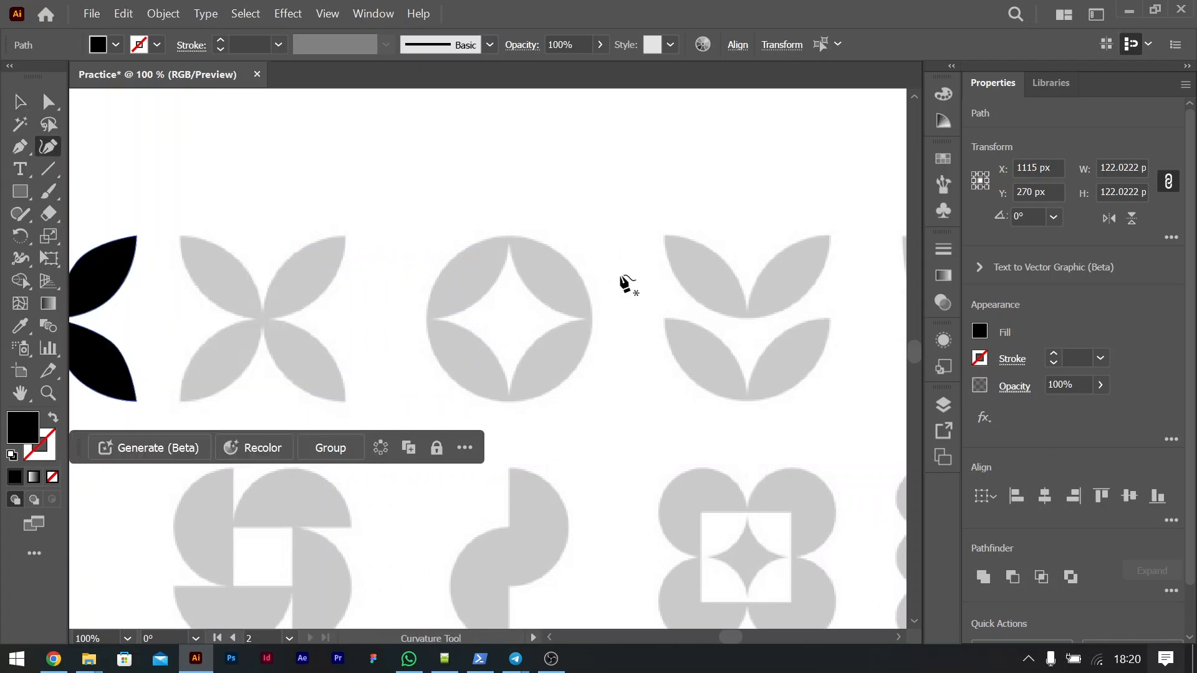
click(510, 244)
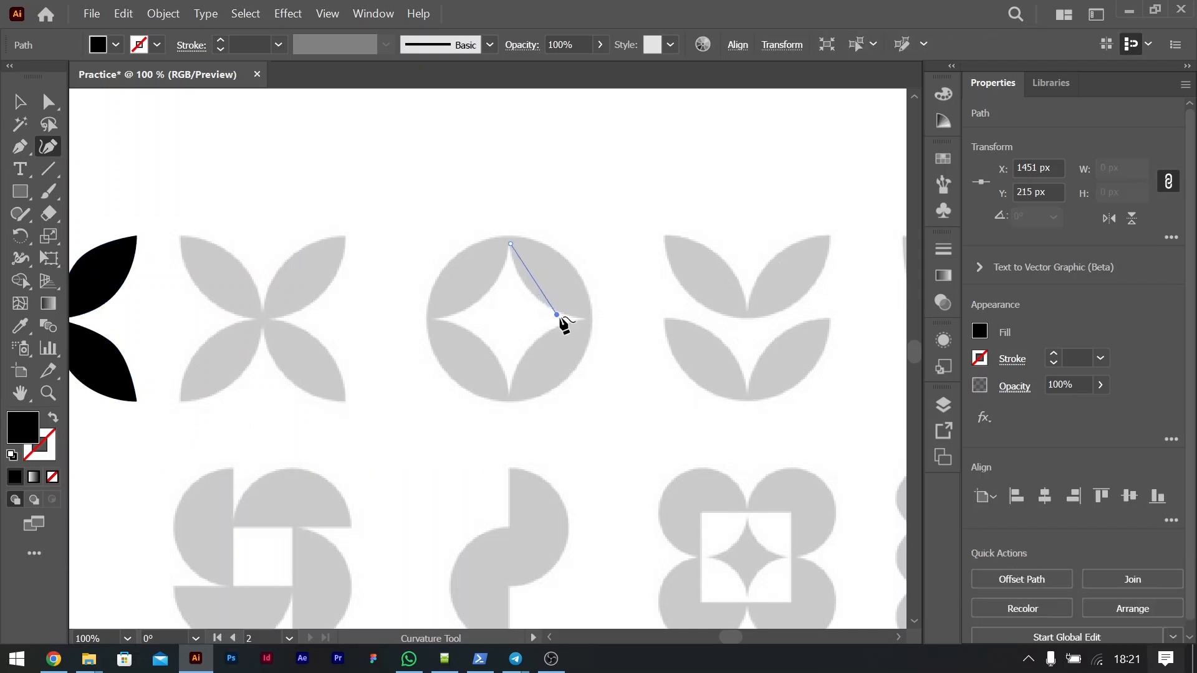
click(19, 147)
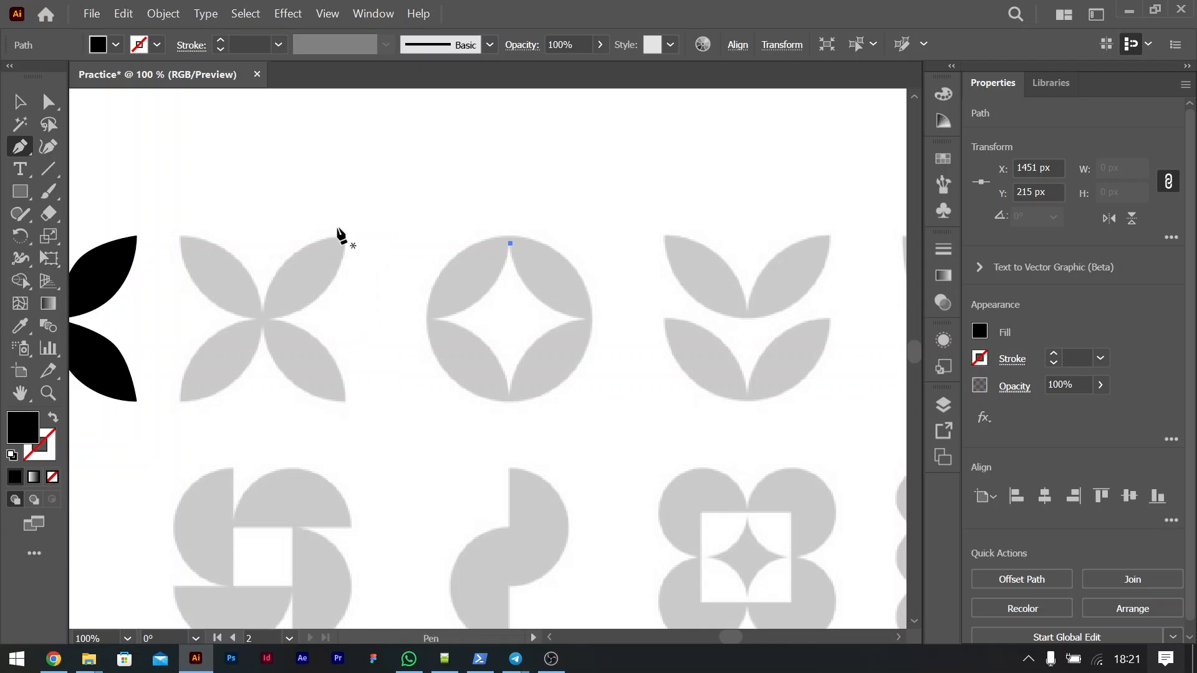
click(510, 395)
drag(533, 343, 525, 280)
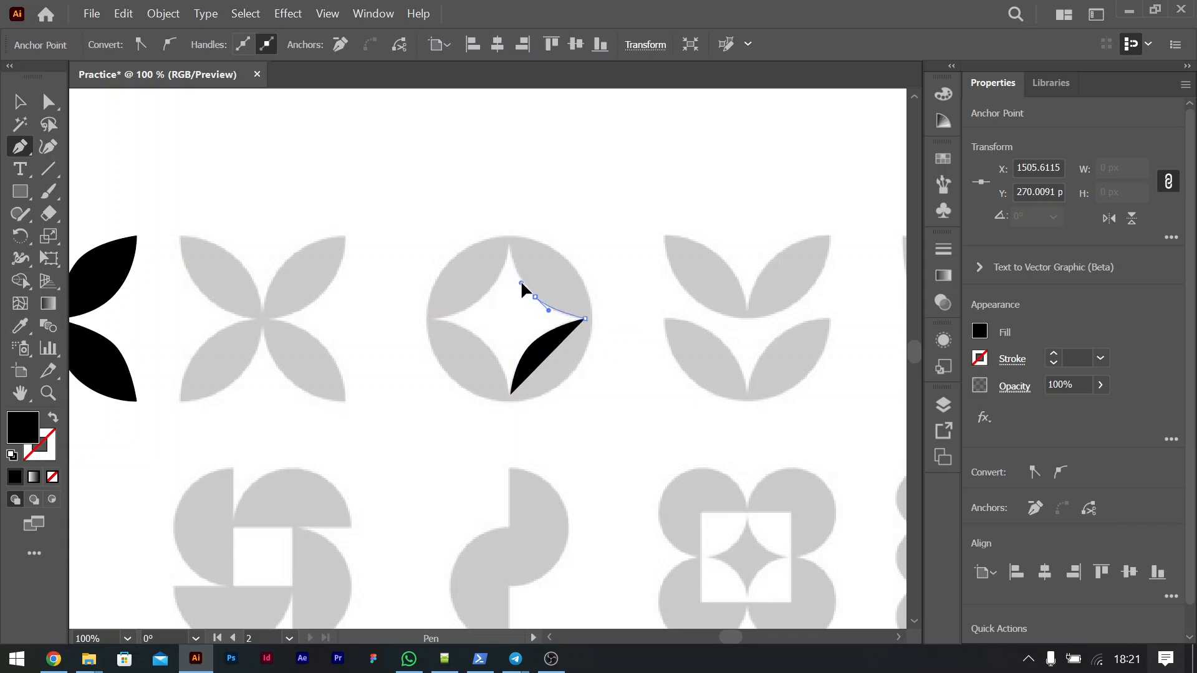
drag(520, 279, 470, 312)
click(436, 318)
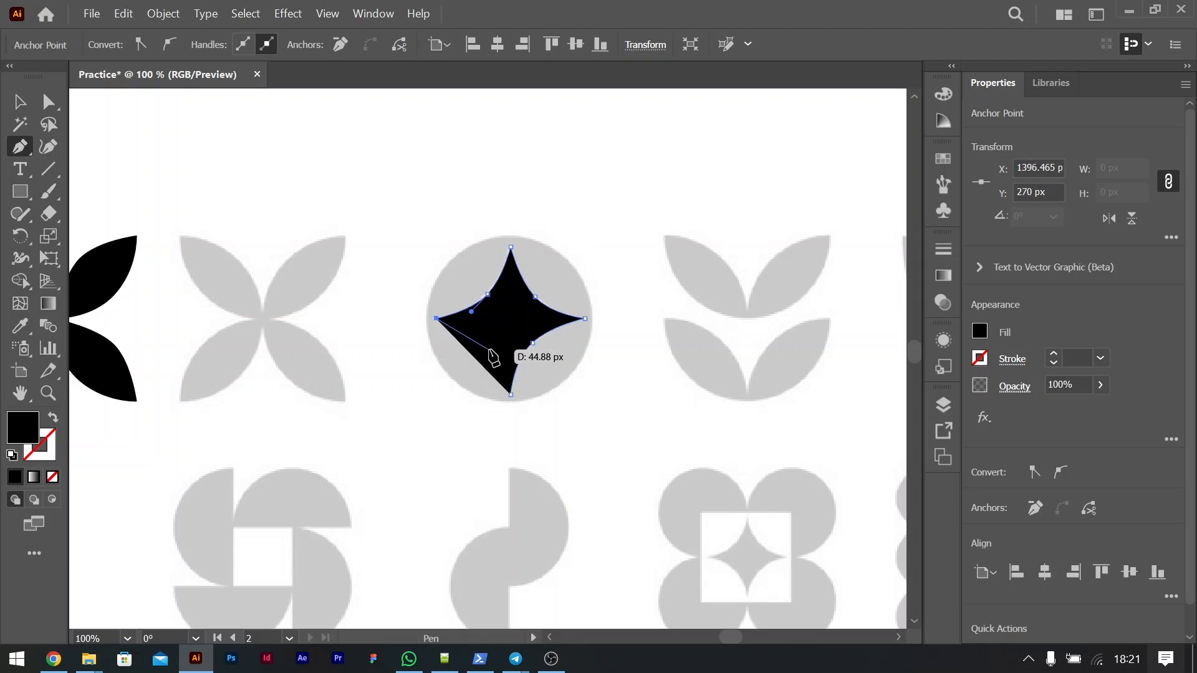
Step: Remove the star path's fill and trace its last curved side from the left tip to the bottom tip, closing the path
click(976, 334)
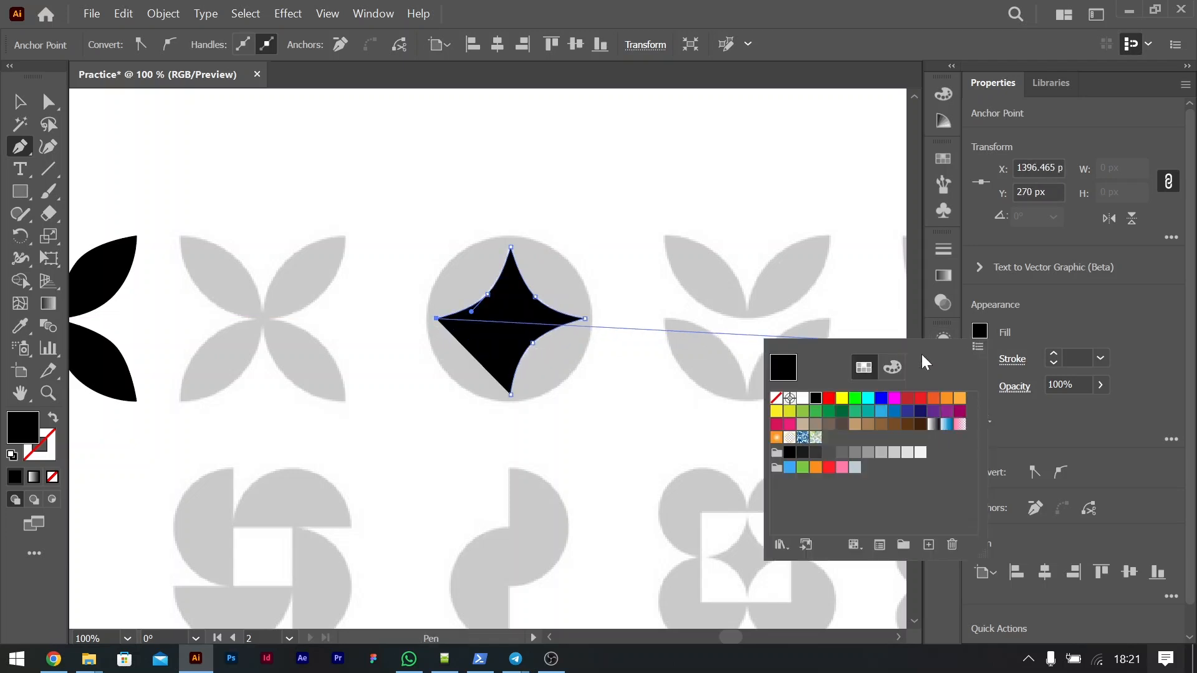
click(776, 399)
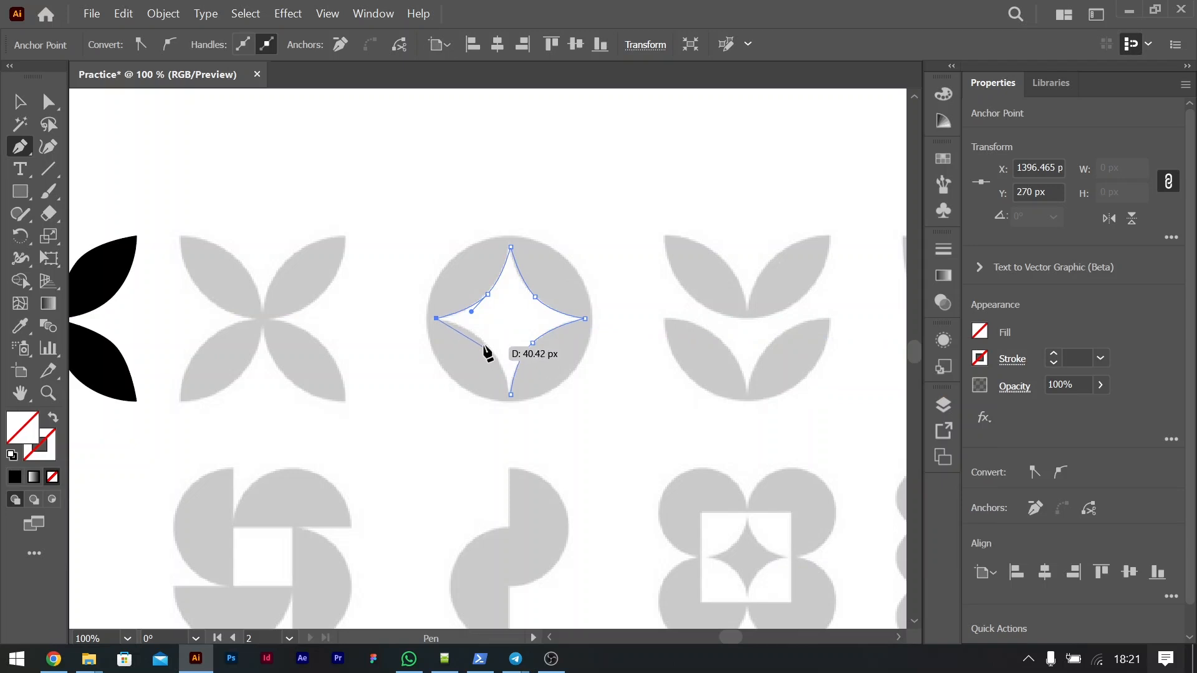
drag(484, 343, 500, 359)
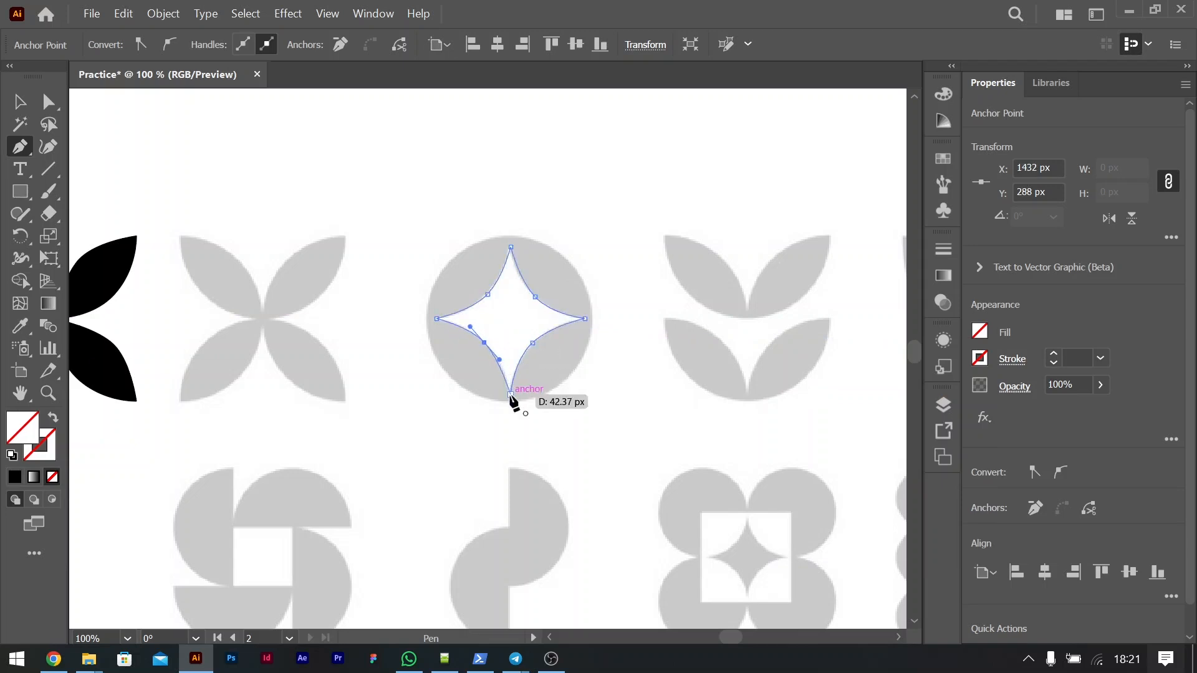
click(510, 394)
Step: Fill the closed four-pointed star with black and deselect it
click(988, 329)
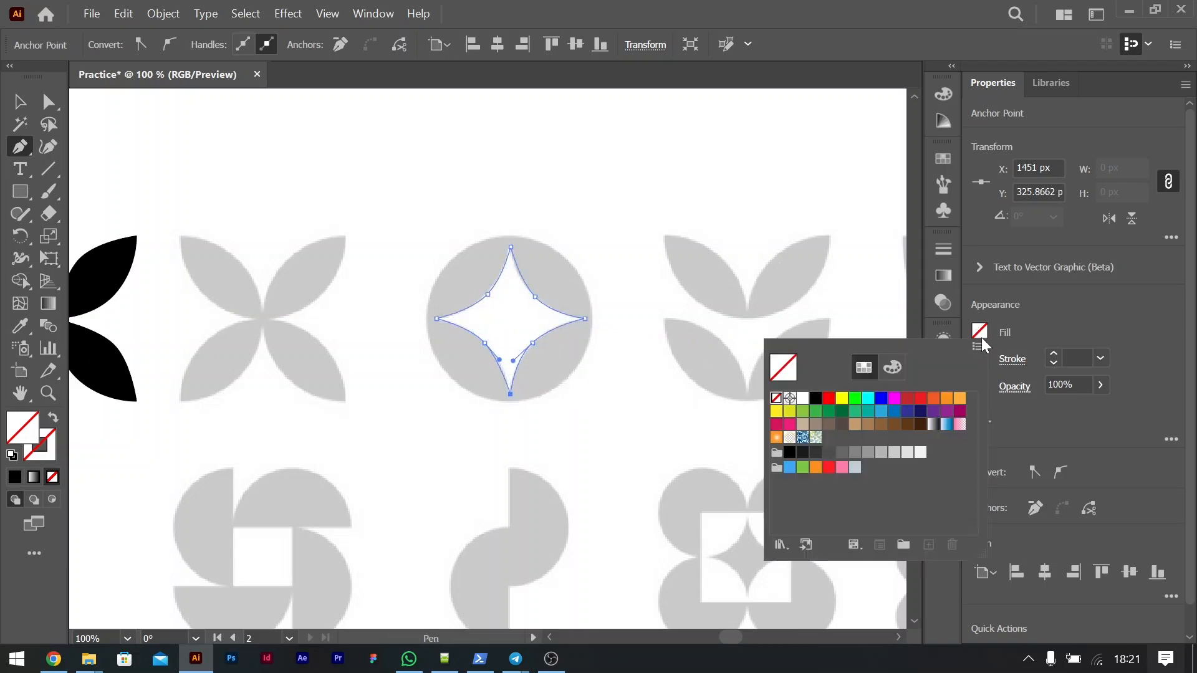
click(816, 399)
key(v)
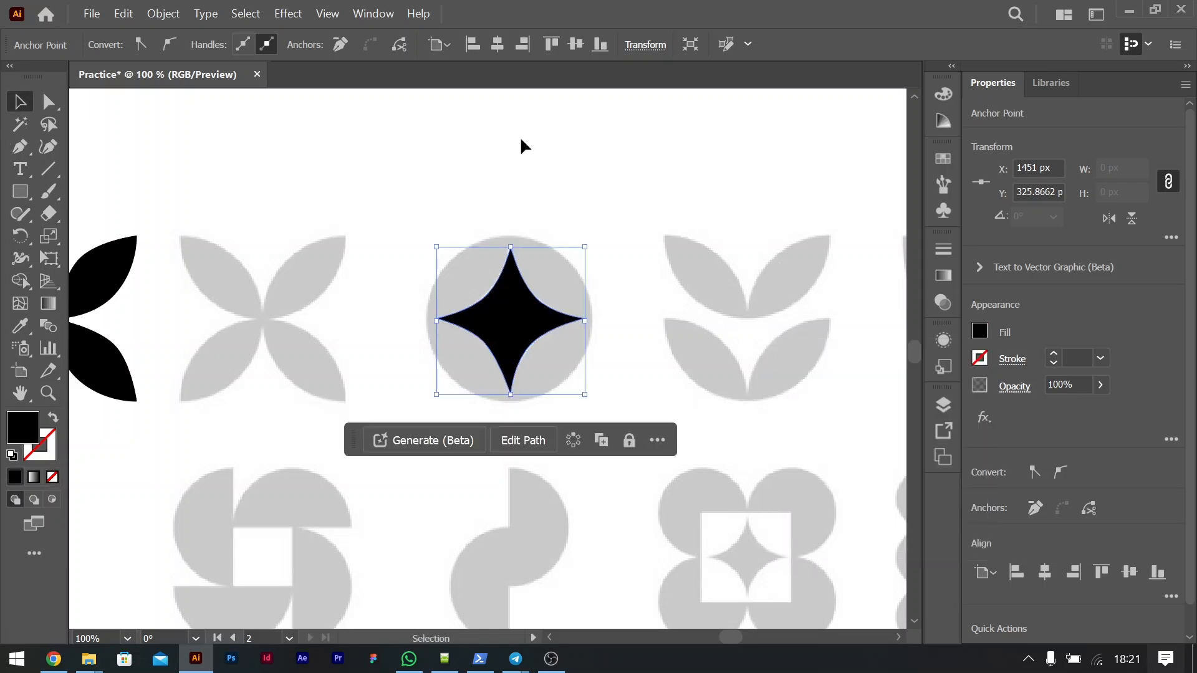
click(520, 136)
Step: Examine the traced flower and four-pointed star alongside the remaining reference shapes on the icon sheet
key(ctrl+minus)
key(ctrl+minus)
key(ctrl+minus)
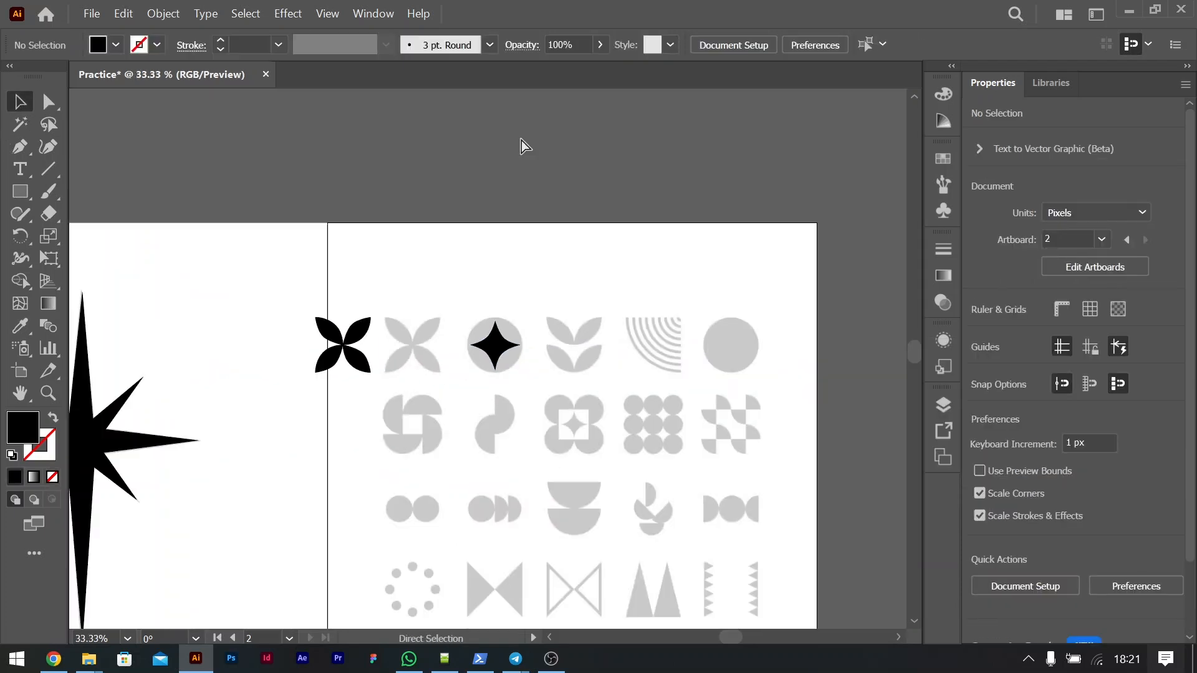
scroll(641, 380, right, 3)
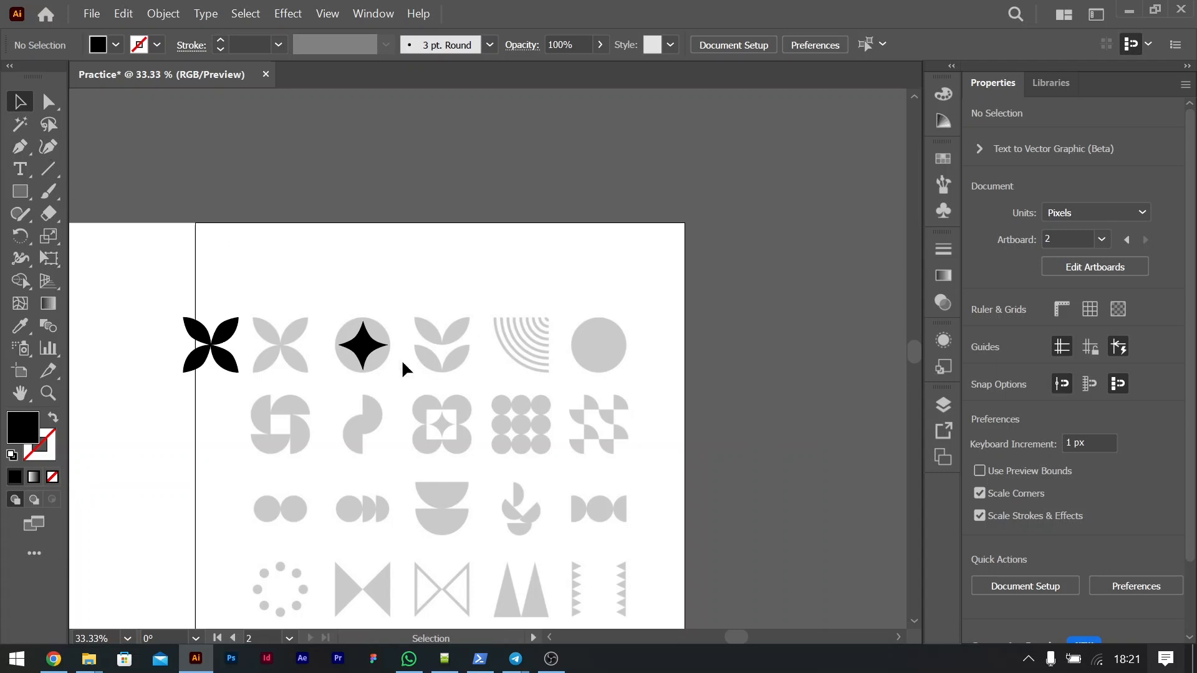
click(362, 354)
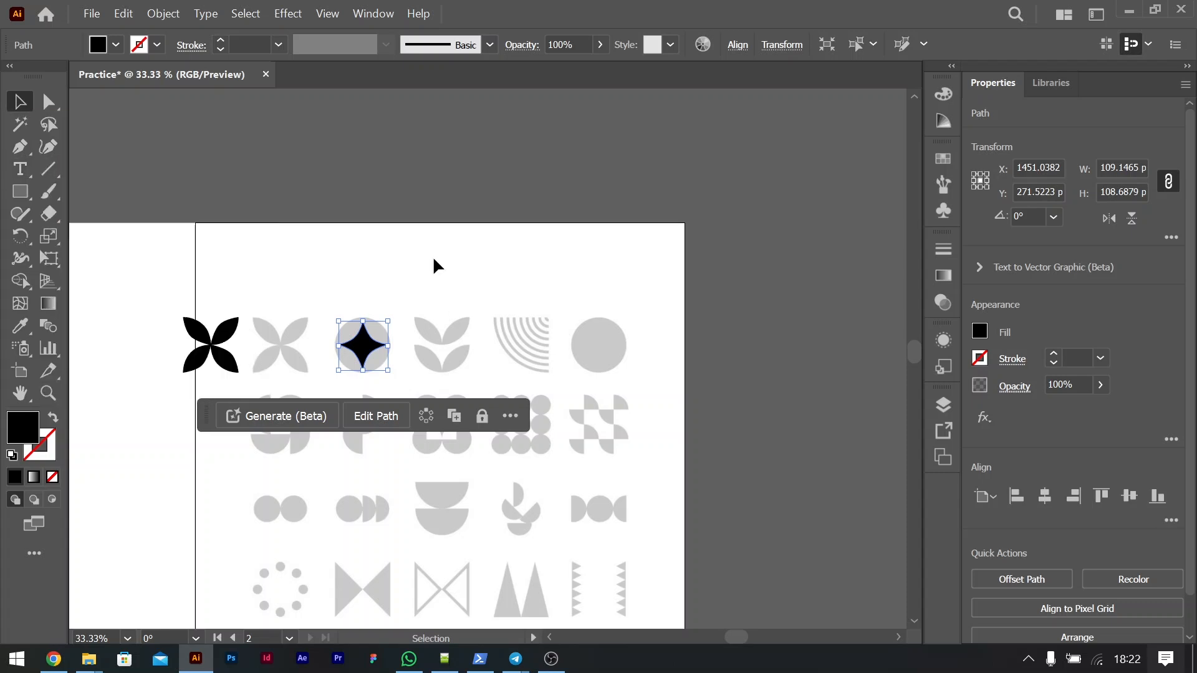
key(shift+grave)
key(ctrl+equal)
scroll(532, 382, right, 10)
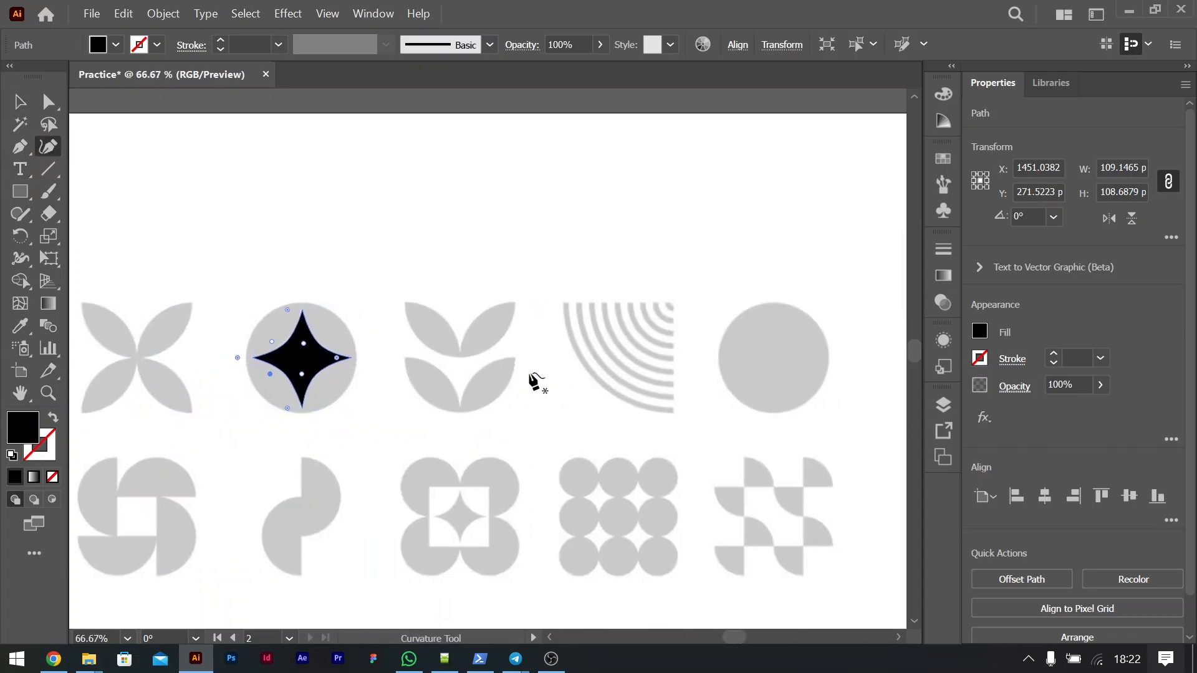
scroll(299, 299, down, 3)
scroll(272, 290, left, 3)
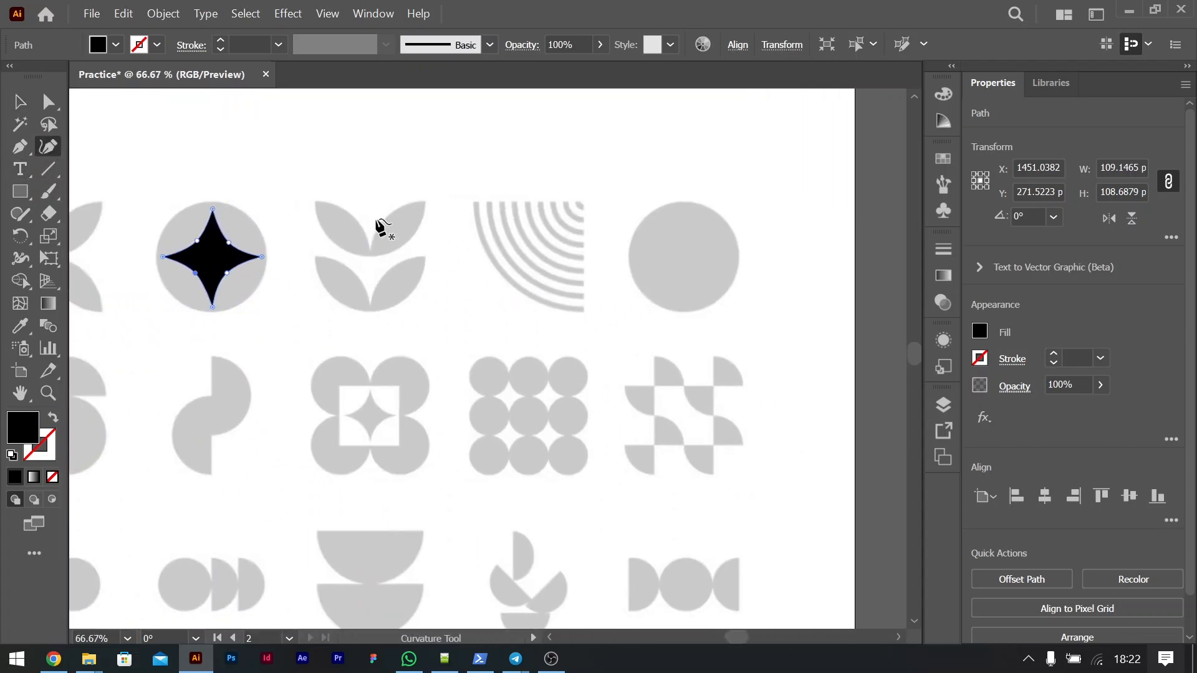
scroll(339, 222, left, 5)
scroll(340, 222, left, 2)
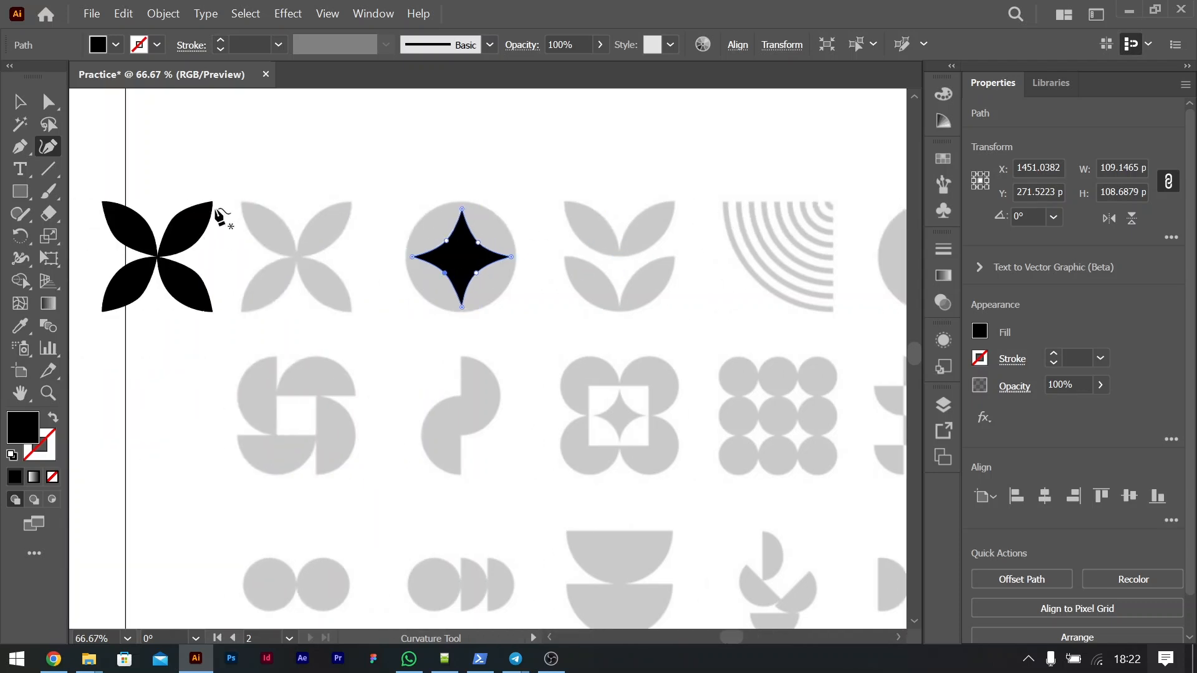
Step: Deselect the star and trace with the Curvature tool from the third icon's upper-right leaf base to the middle of its upper edge
click(19, 102)
click(660, 265)
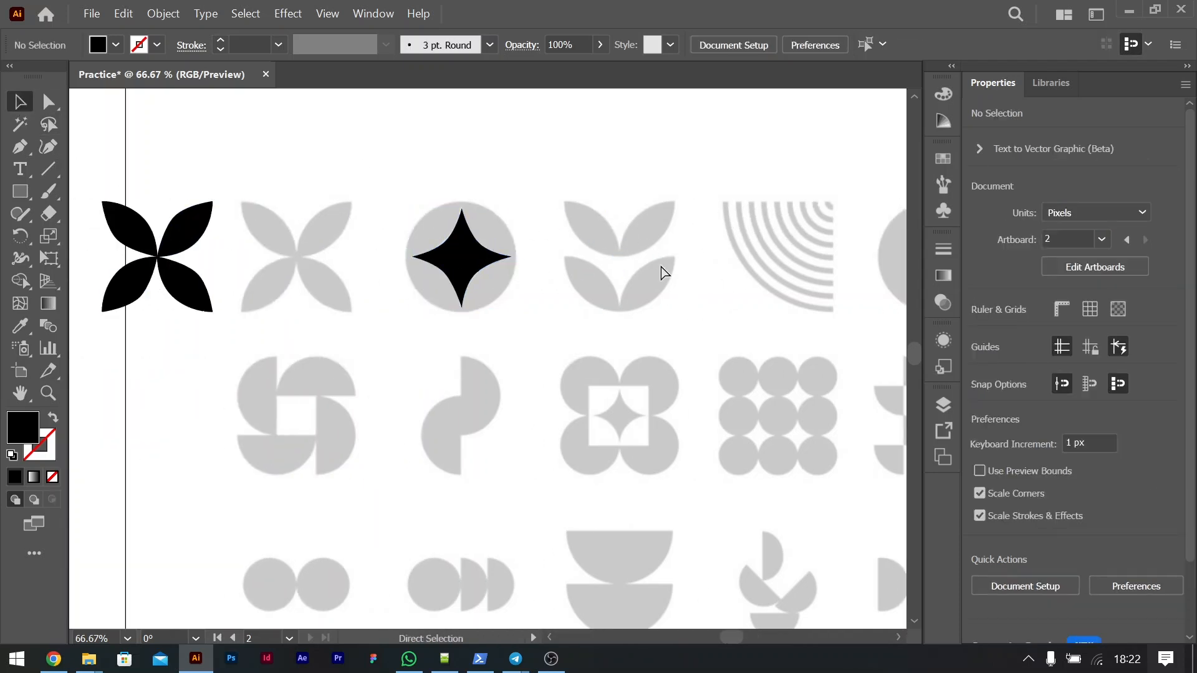
key(ctrl+plus)
key(ctrl+plus)
scroll(661, 267, right, 10)
scroll(660, 267, up, 8)
scroll(661, 267, right, 1)
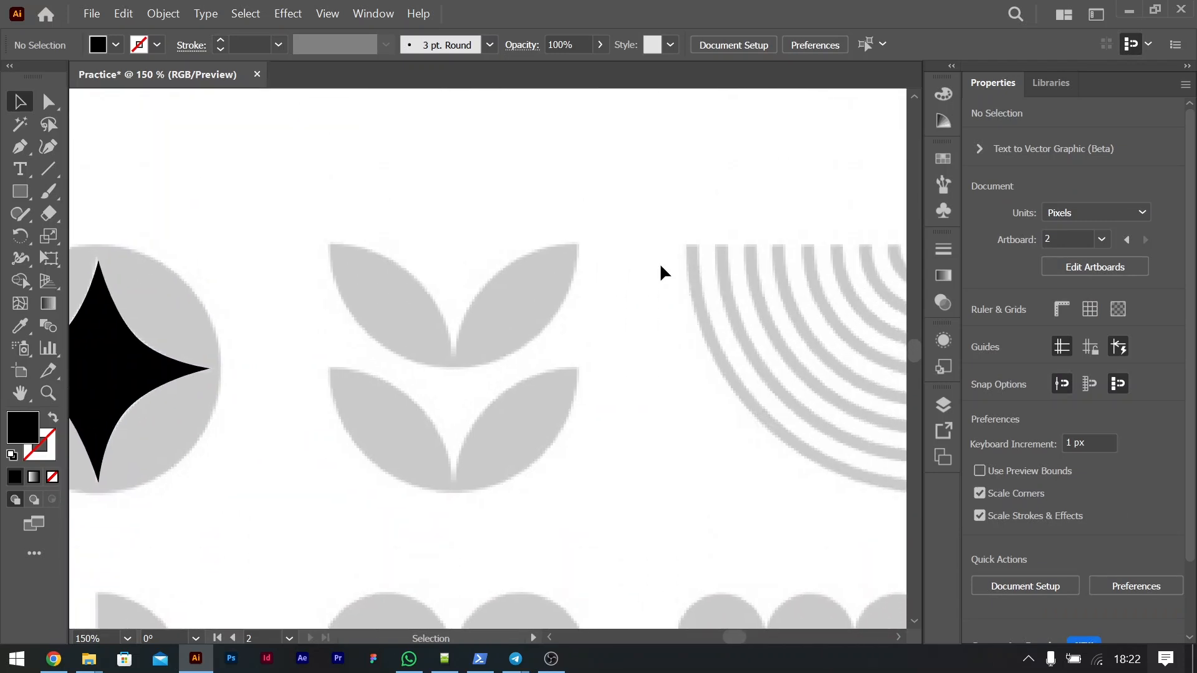
click(50, 147)
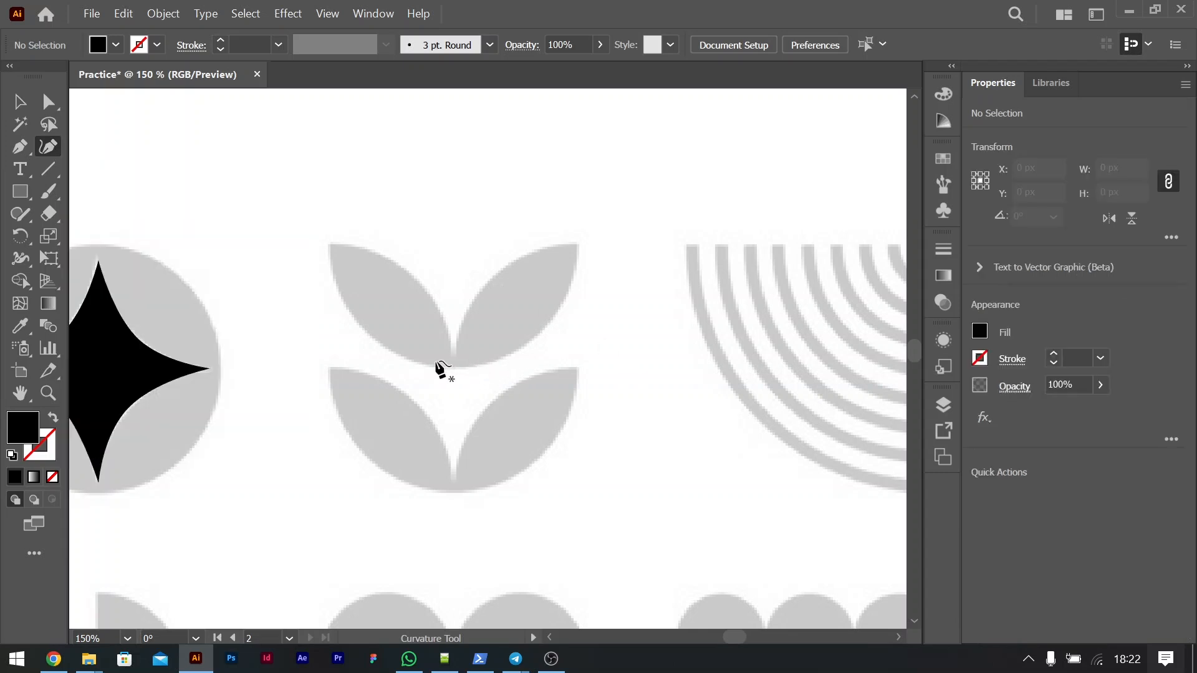
click(454, 360)
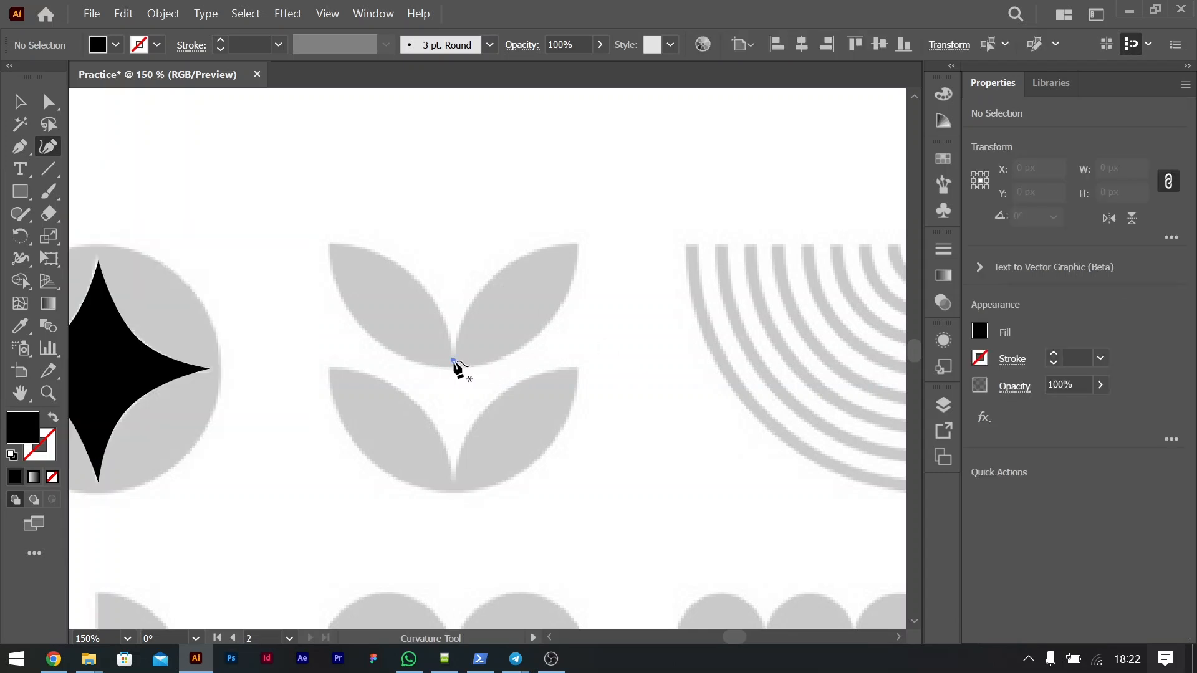
click(482, 287)
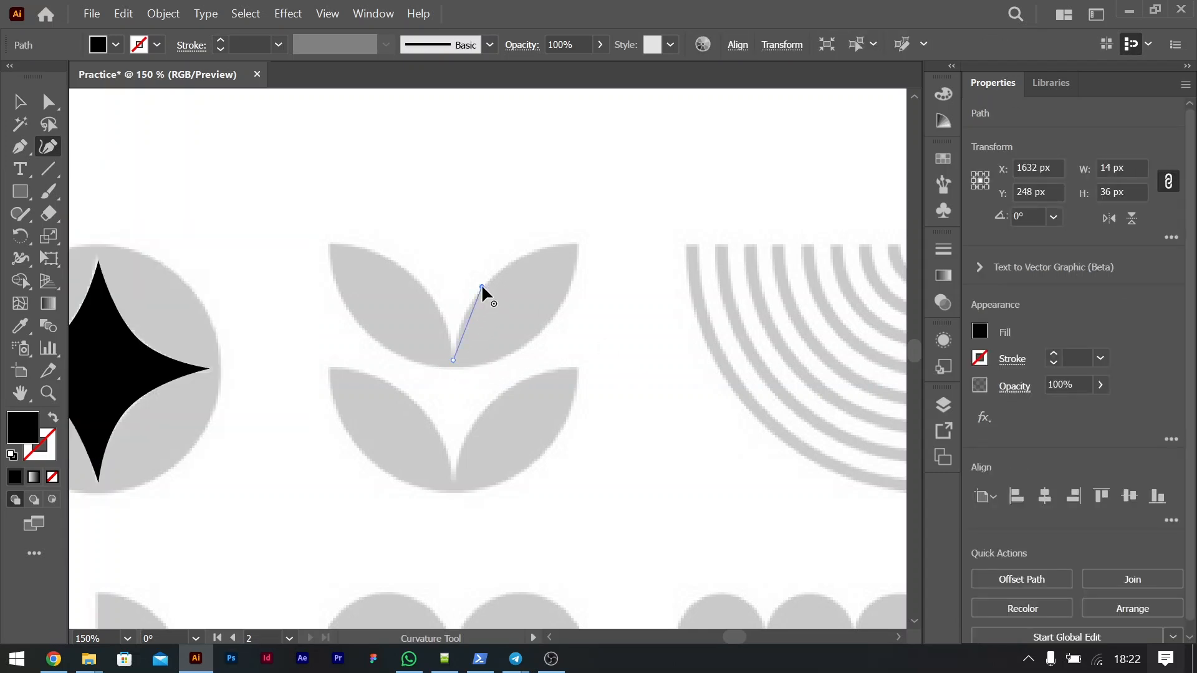
click(575, 245)
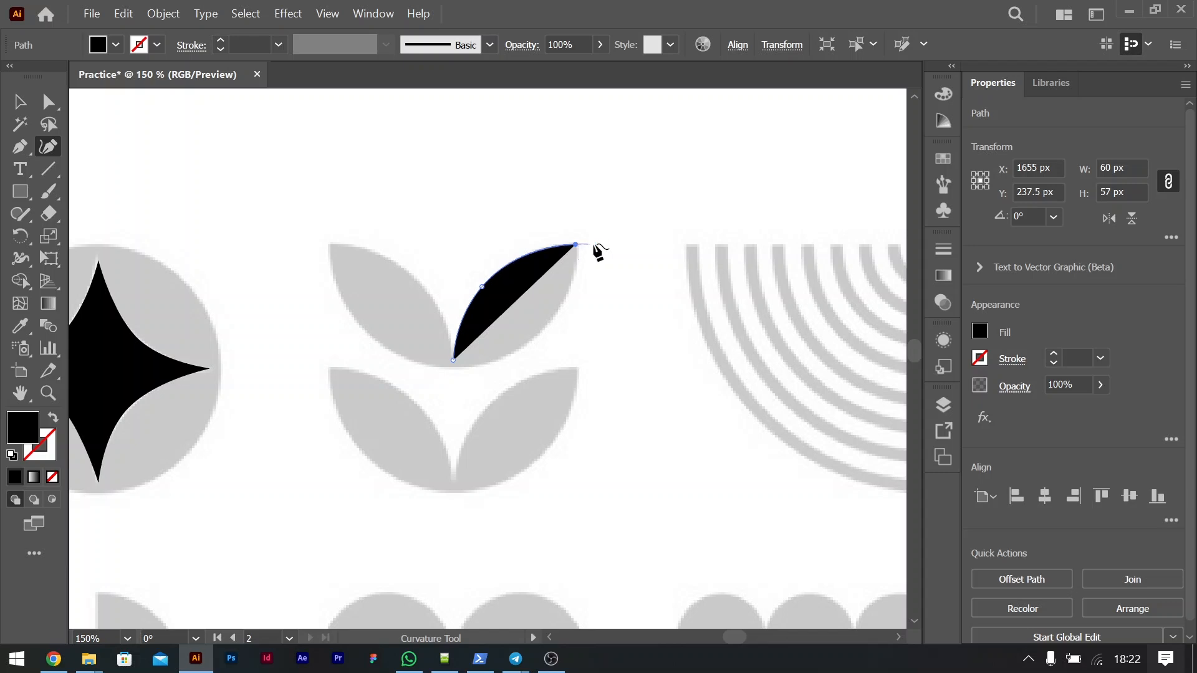
click(541, 332)
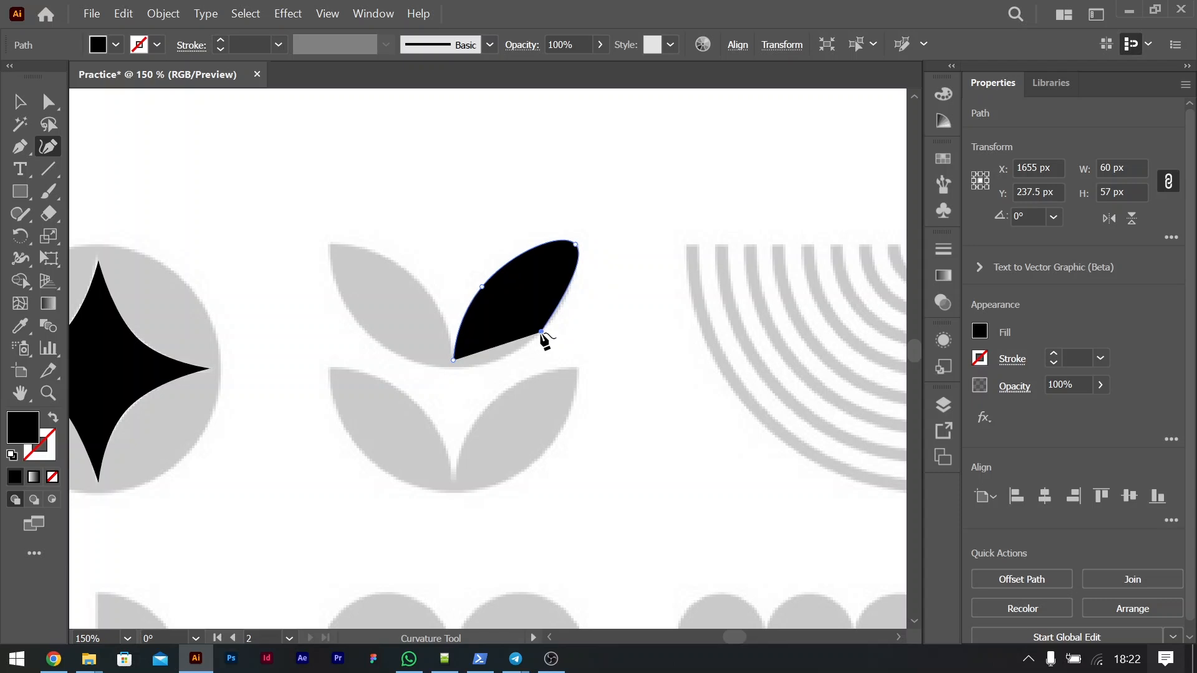
click(455, 361)
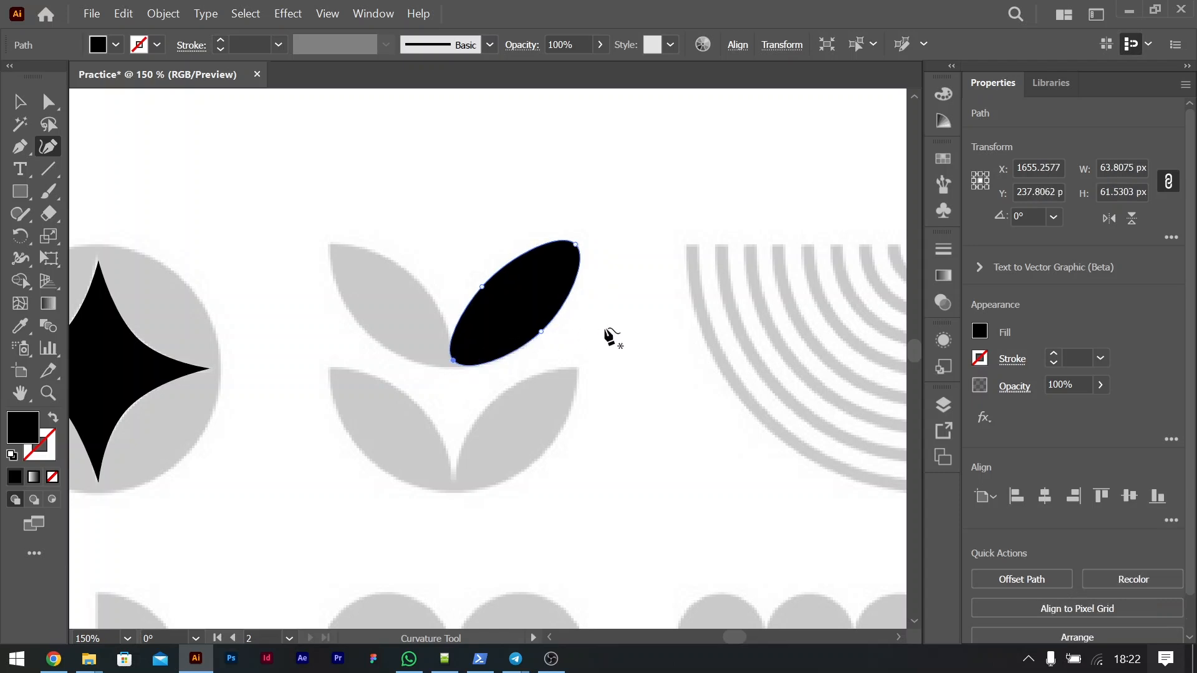
key(ctrl+z)
key(ctrl+z)
key(ctrl+z)
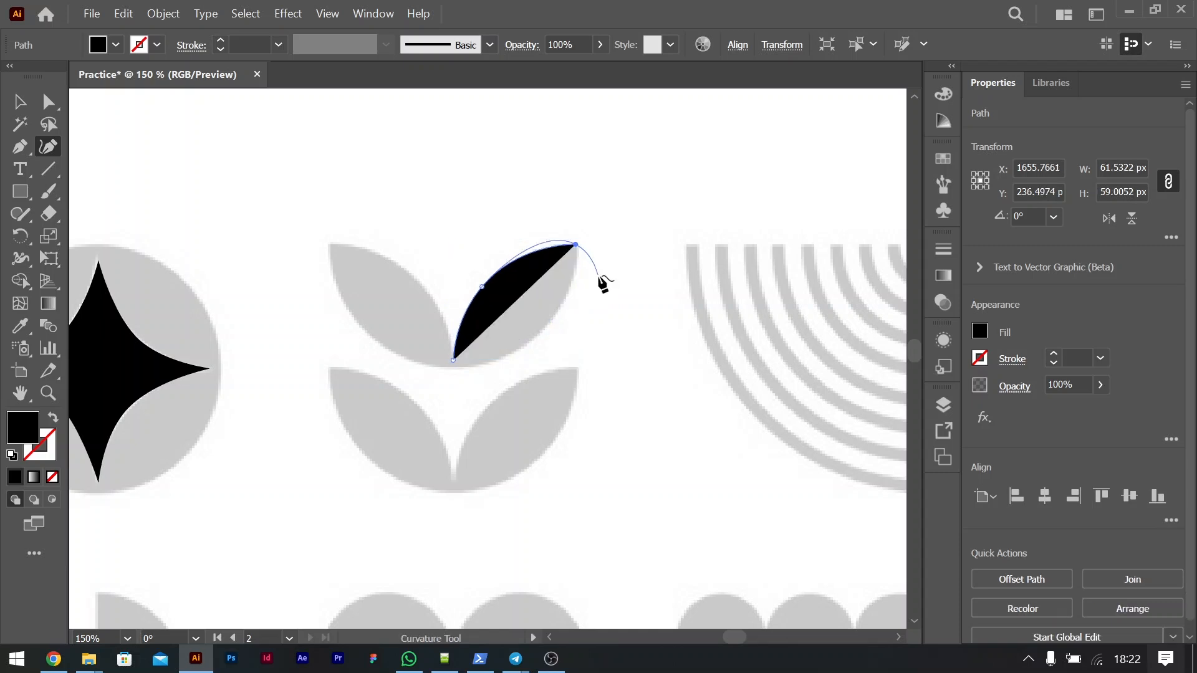
Step: Finish the upper-right leaf outline with a corner at its tip and a curved lower edge back to the base, about 60 × 61 px
click(576, 245)
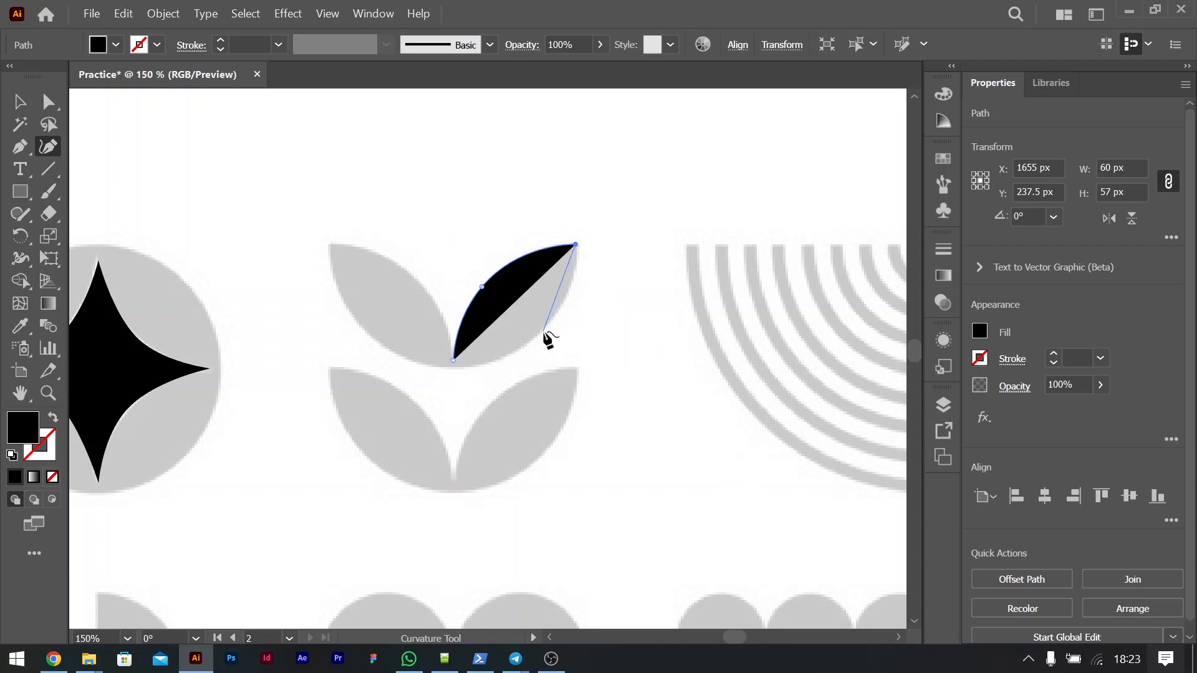
click(544, 331)
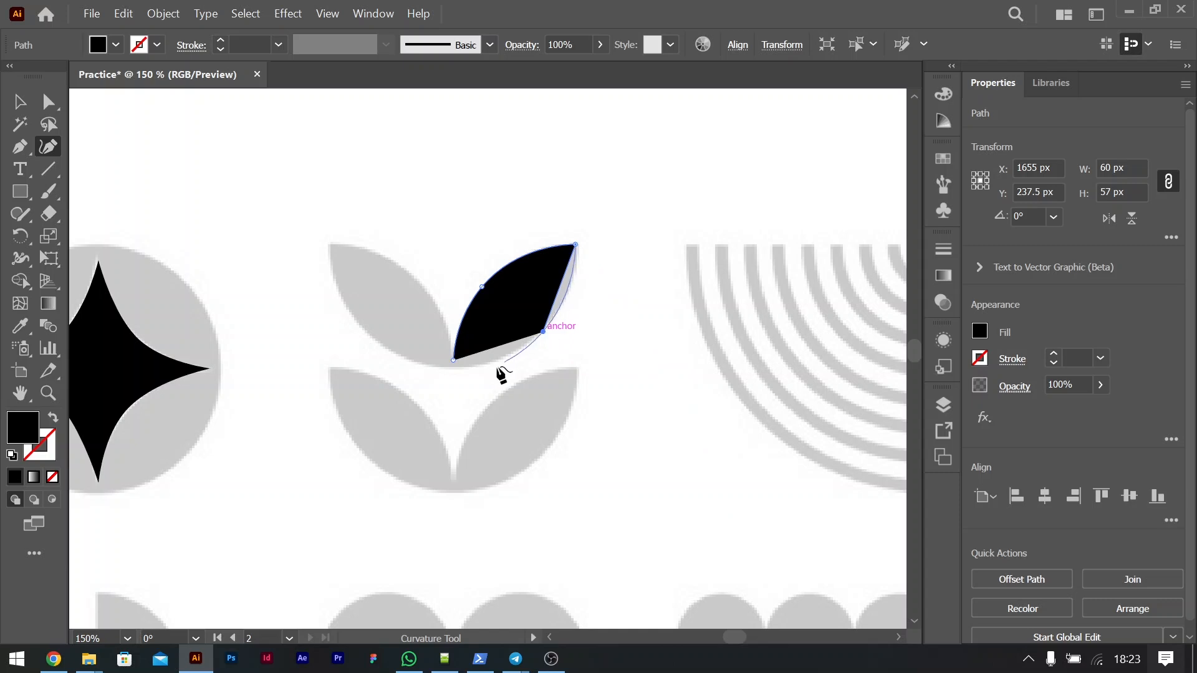
click(453, 361)
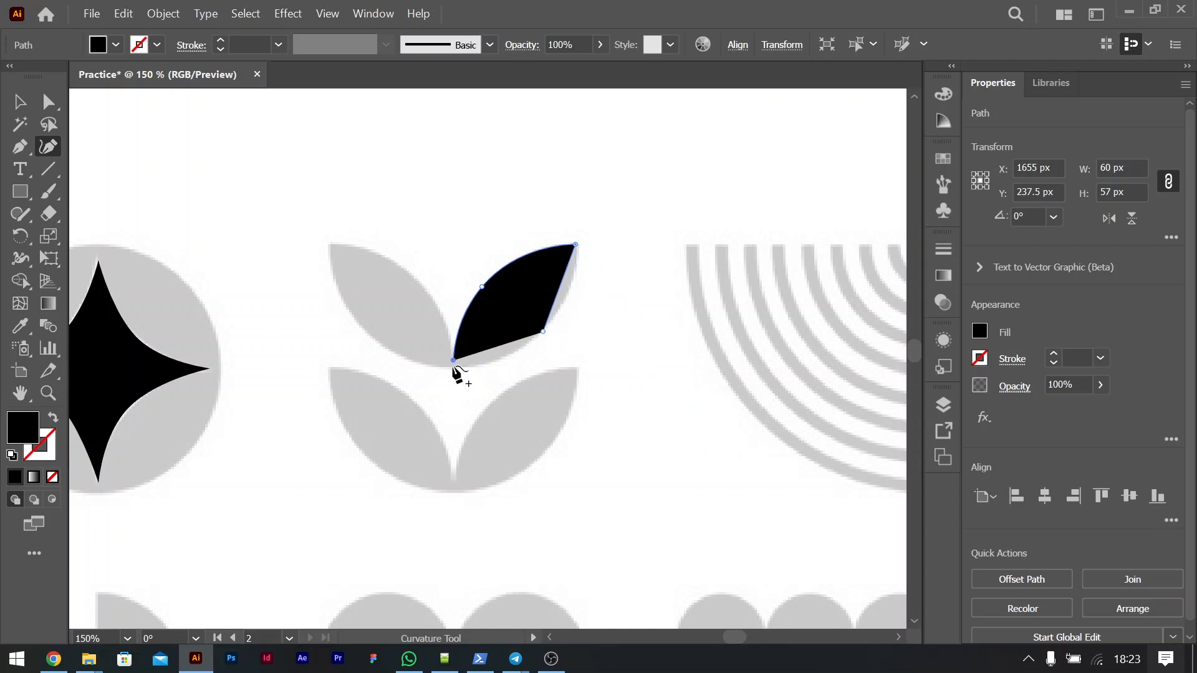
click(453, 368)
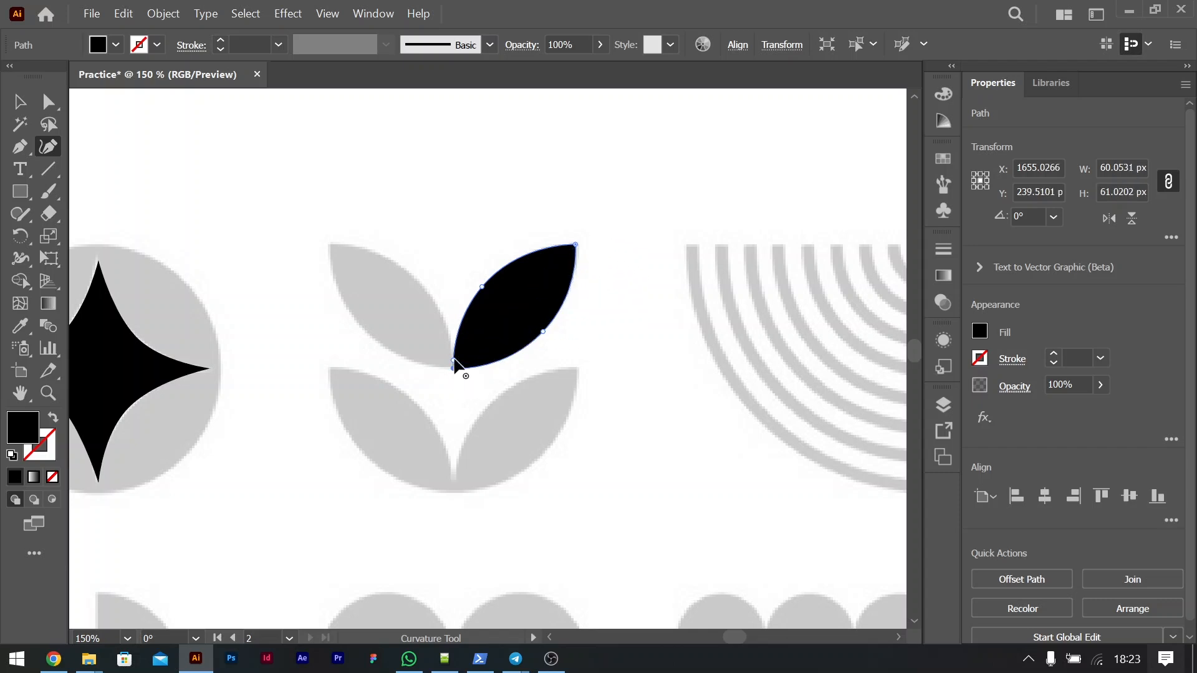
Step: Add an anchor point to the upper-right leaf's inner edge just above its base
key(ctrl)
key(ctrl+equal)
key(ctrl+equal)
key(ctrl+equal)
key(ctrl+equal)
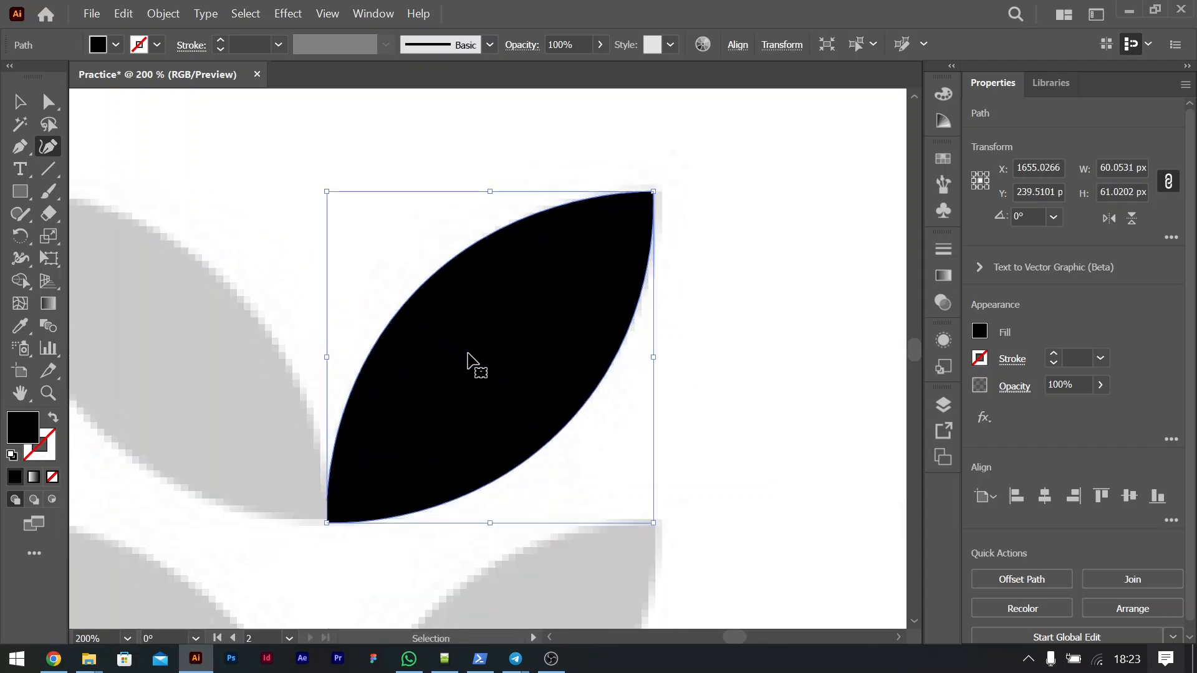
scroll(472, 358, down, 3)
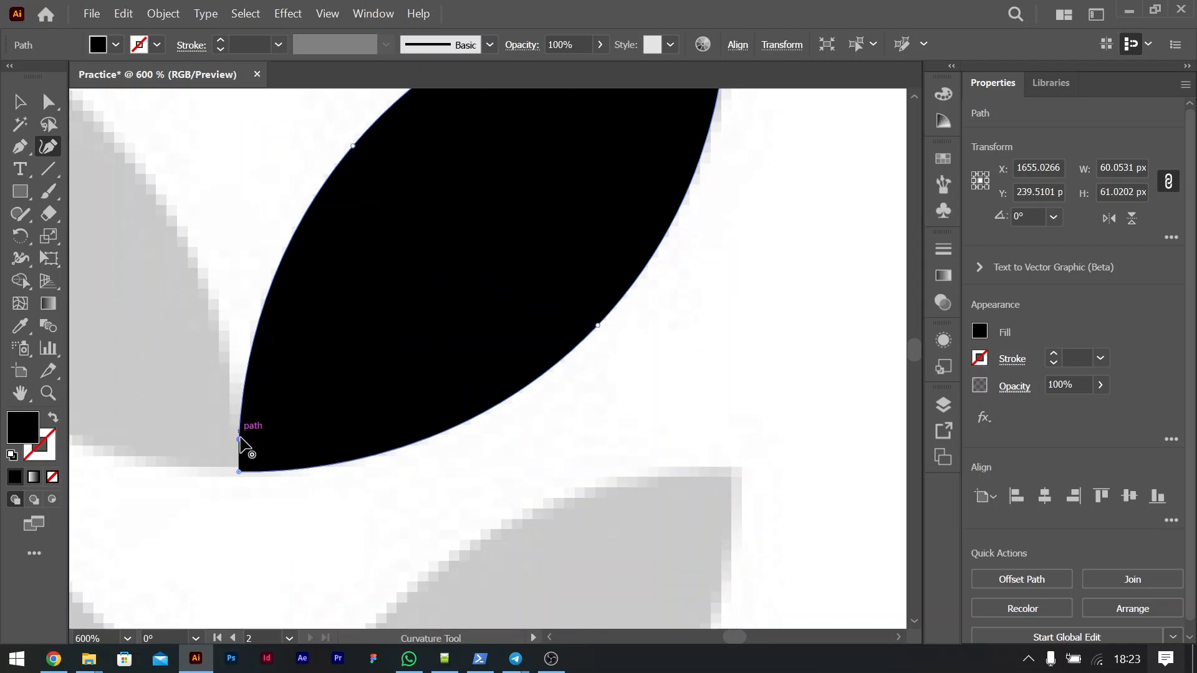
click(240, 425)
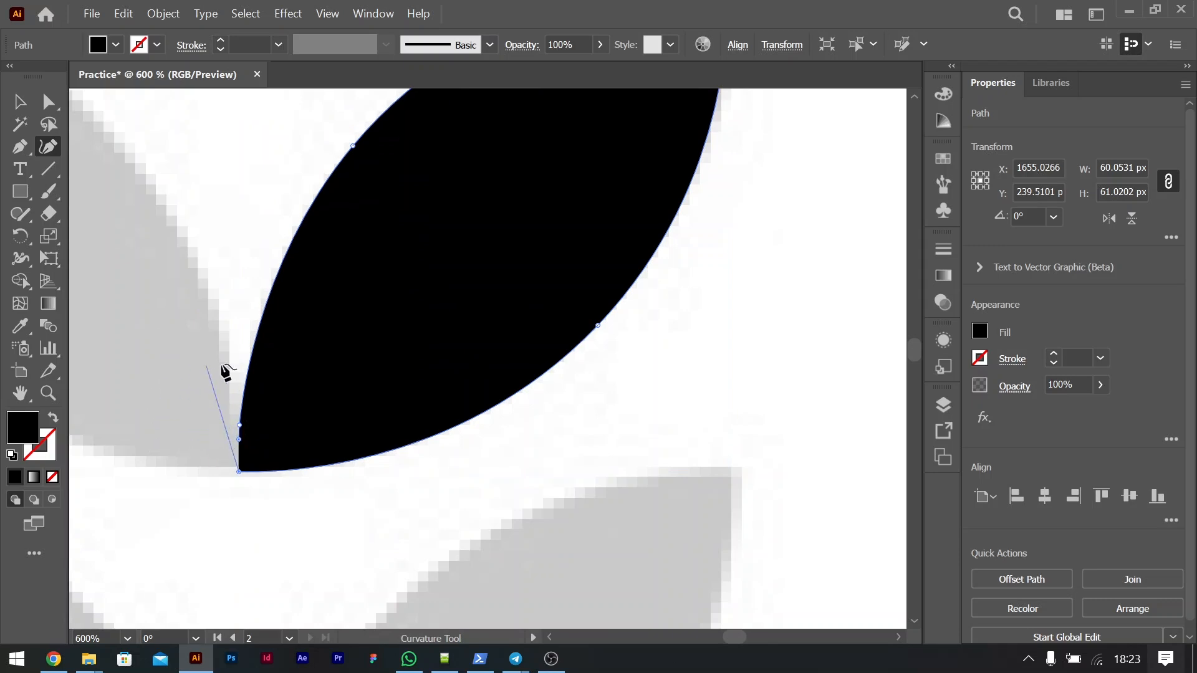
key(ctrl+minus)
key(ctrl+minus)
key(ctrl+minus)
key(ctrl+minus)
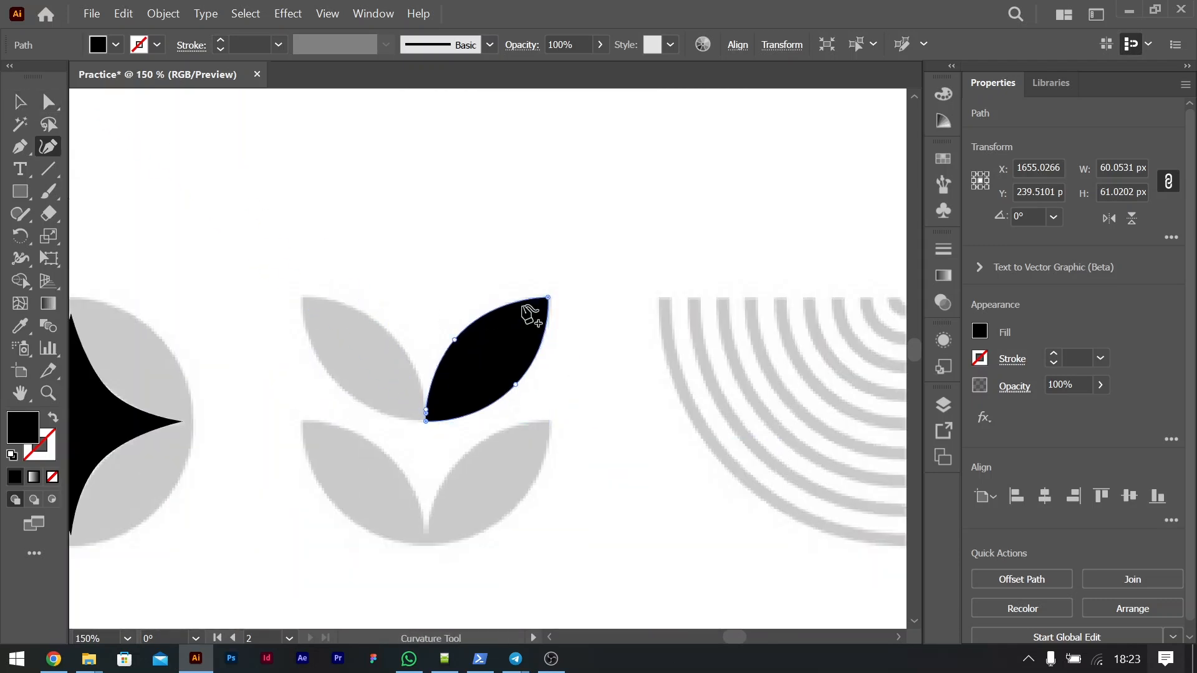
key(v)
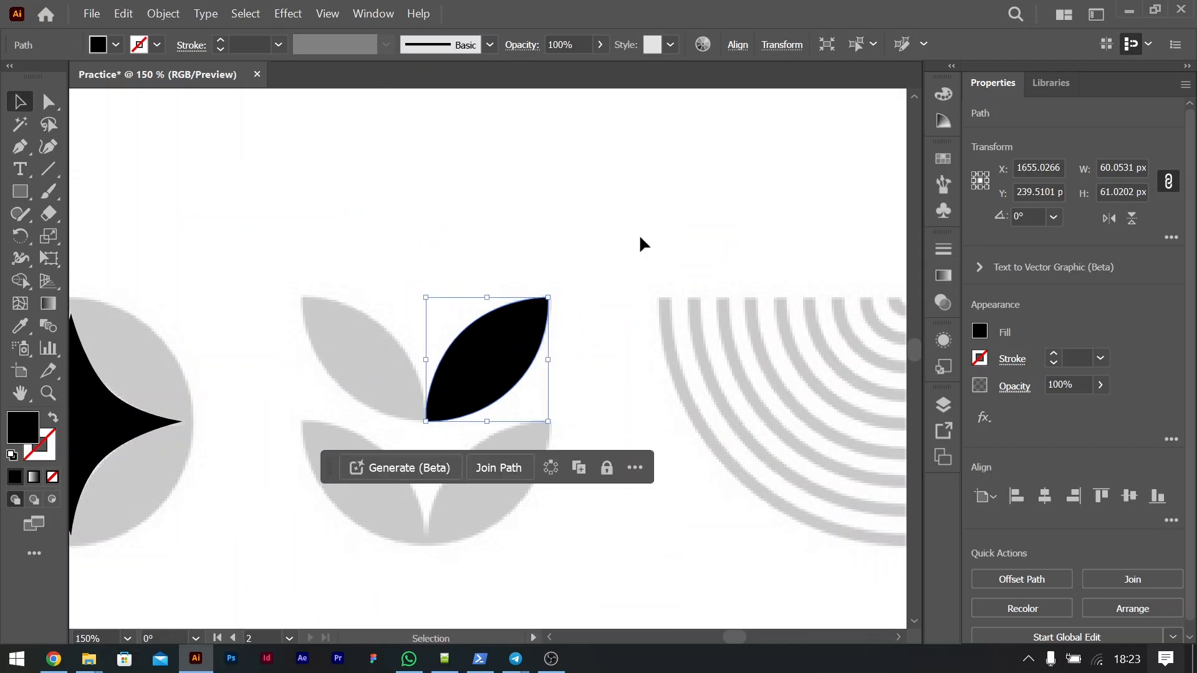
click(642, 243)
drag(507, 382, 548, 313)
key(ctrl+z)
drag(521, 367, 481, 235)
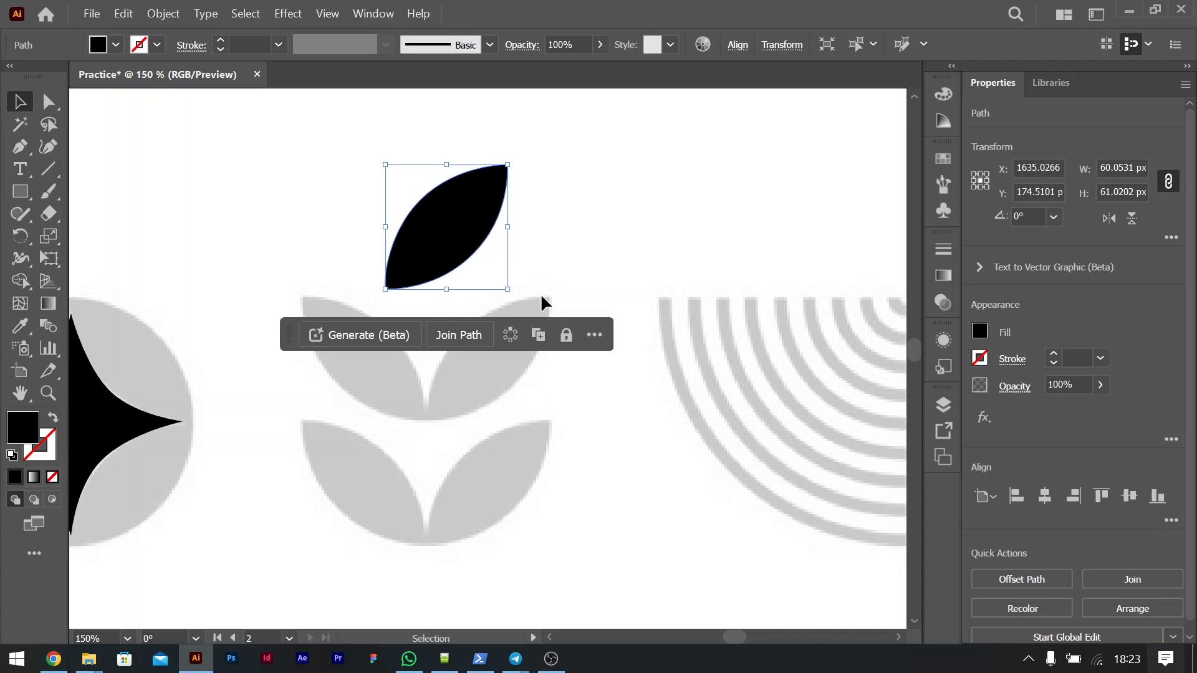
click(540, 297)
key(ctrl+z)
click(716, 252)
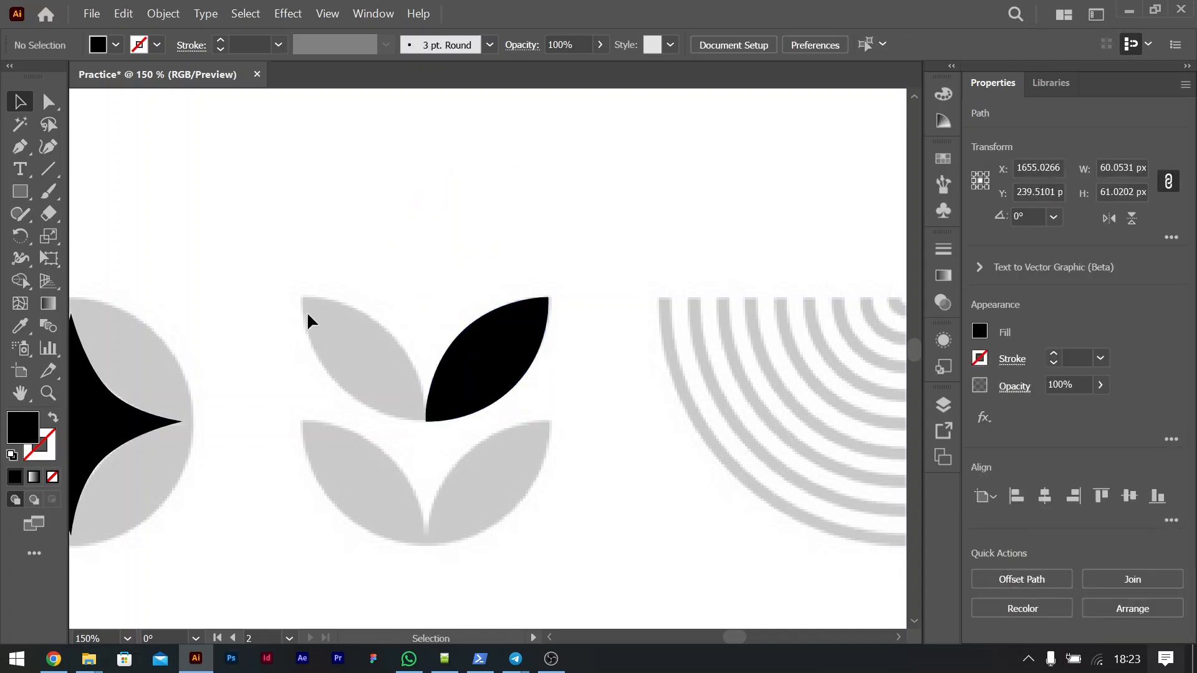
Step: Trace with the Curvature tool from the third icon's lower-right leaf tip to the middle of its upper edge
scroll(534, 448, down, 3)
scroll(534, 447, right, 7)
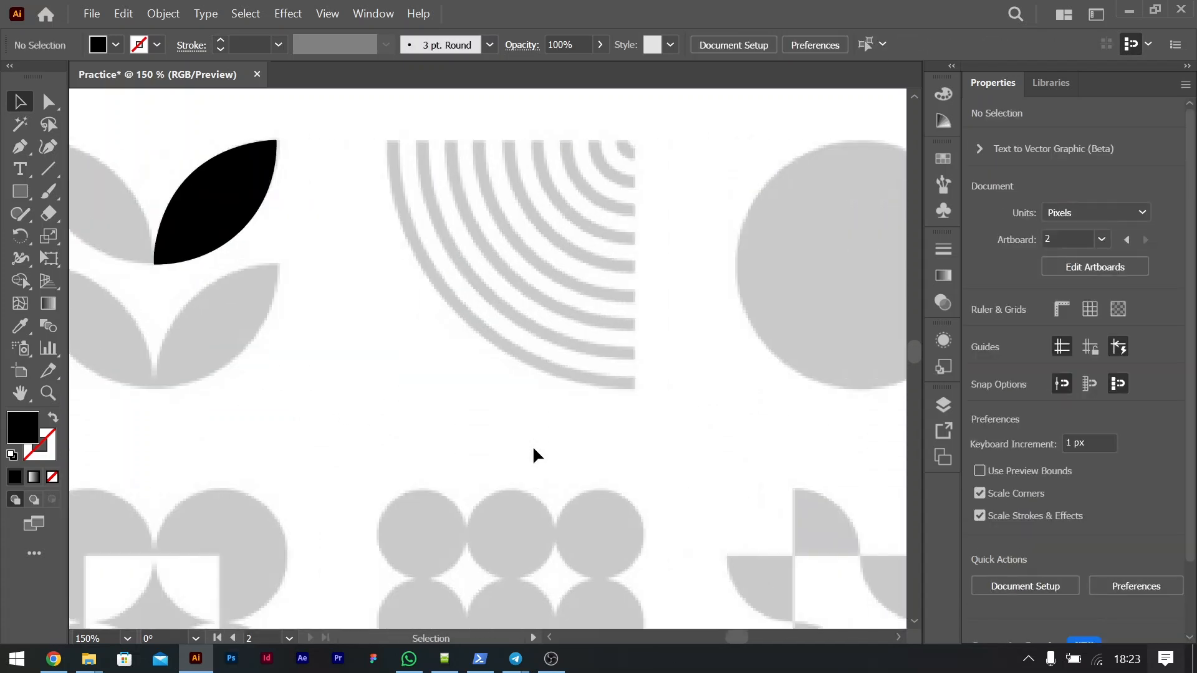
scroll(533, 448, left, 6)
scroll(533, 448, left, 3)
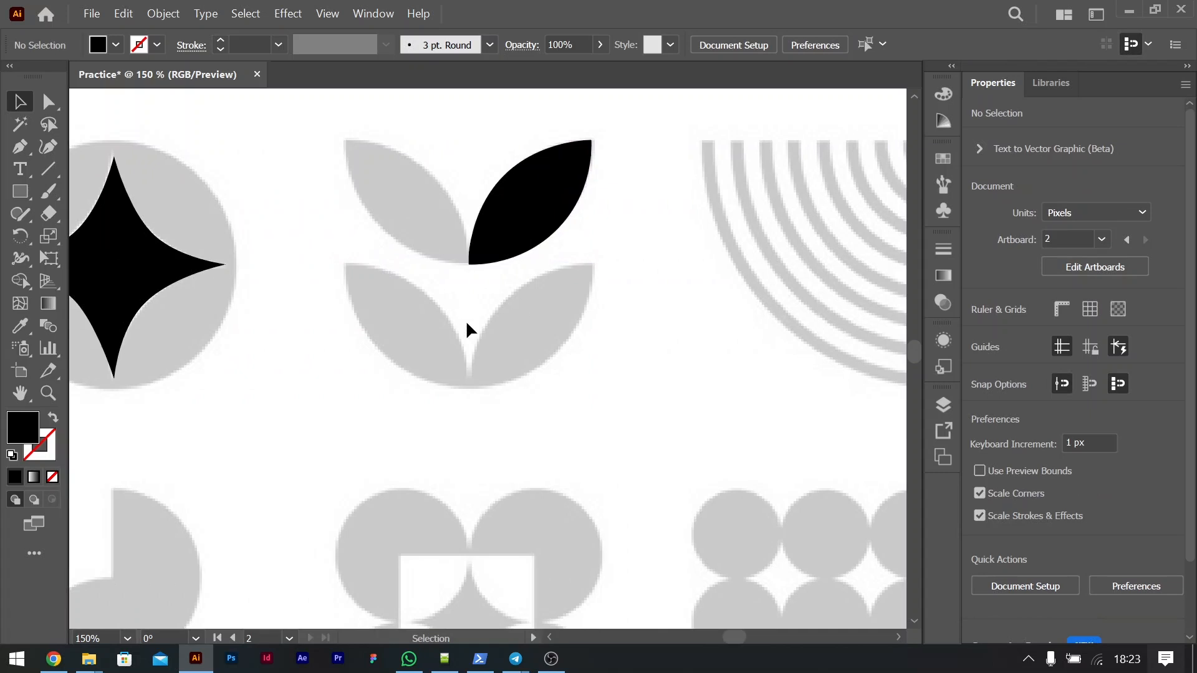
key(ctrl+plus)
key(ctrl+plus)
scroll(536, 340, up, 3)
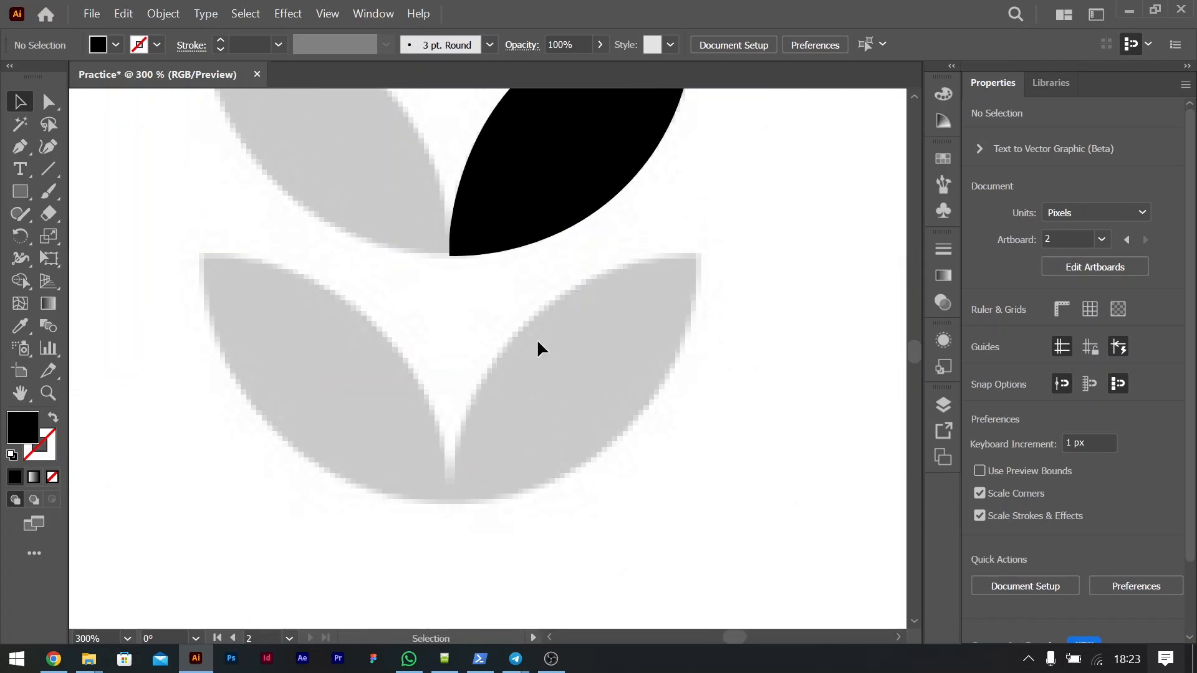
click(51, 146)
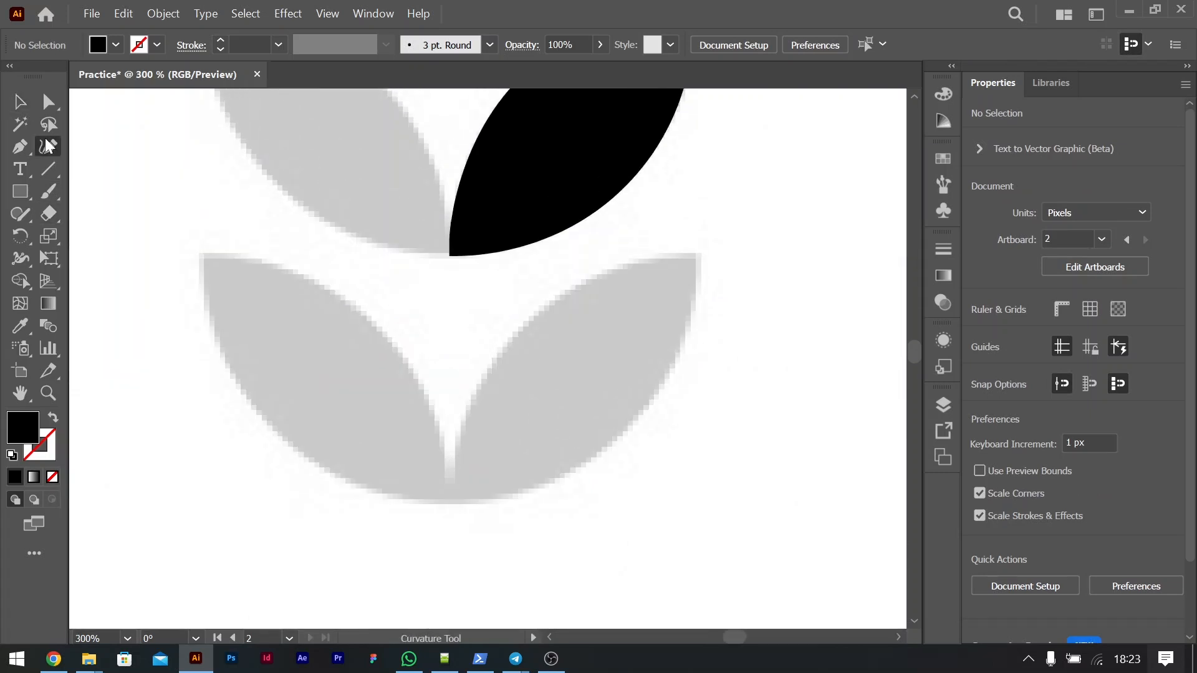
click(698, 256)
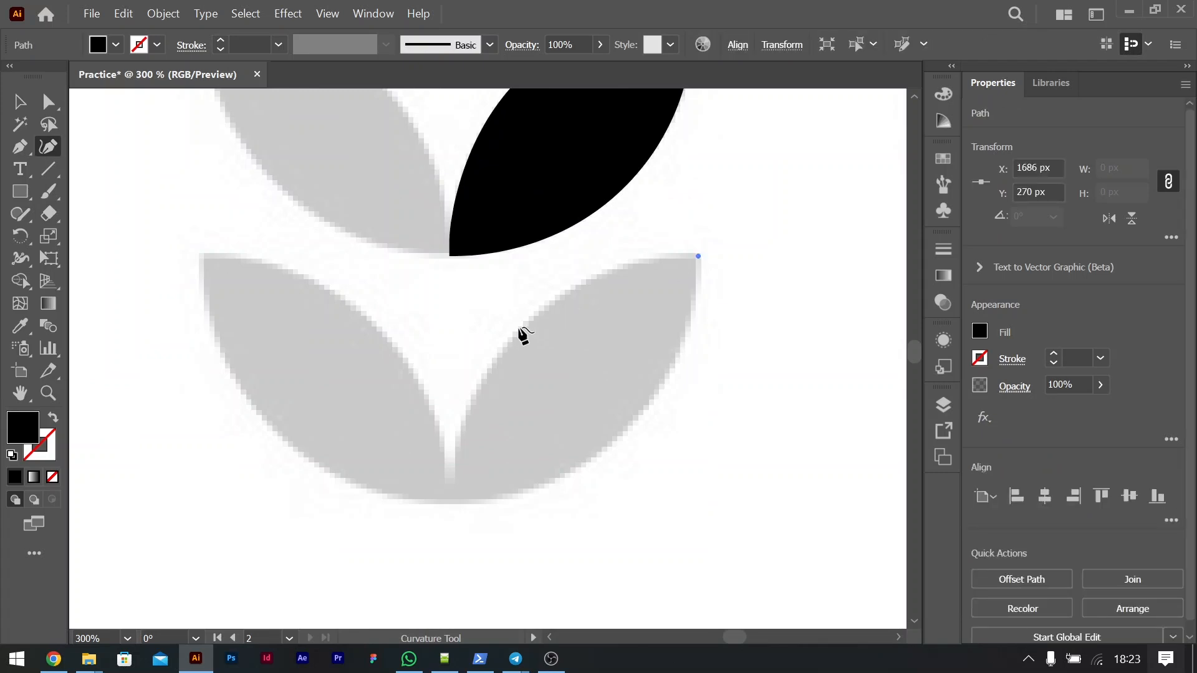
click(519, 325)
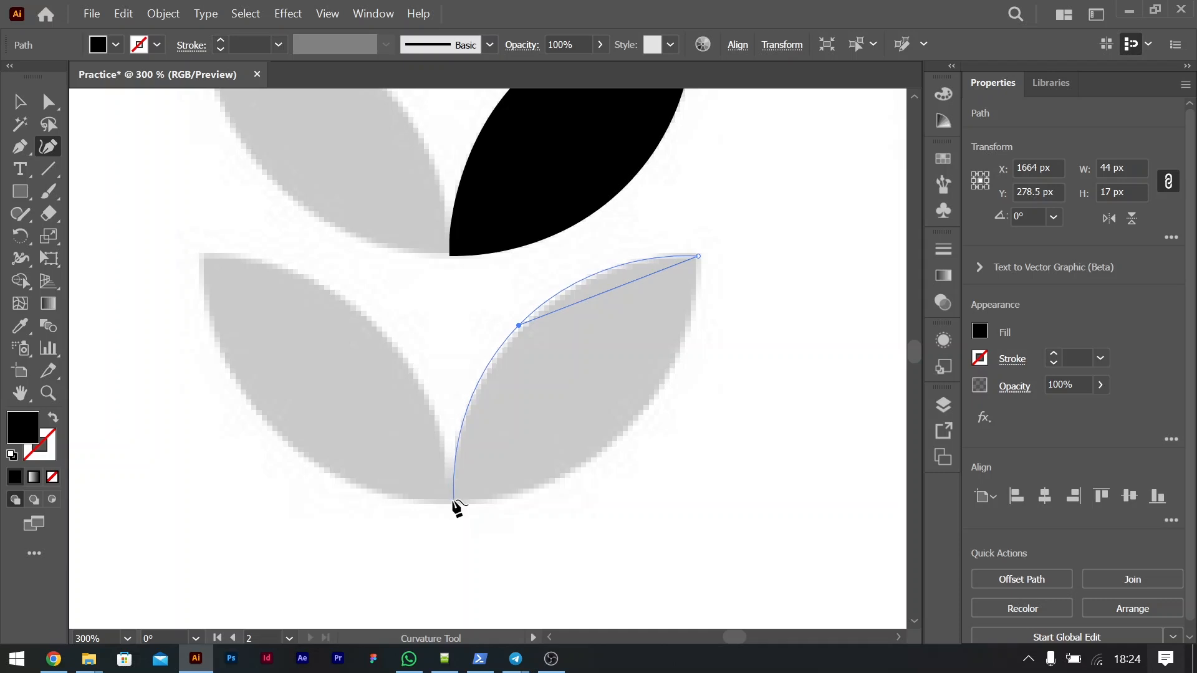
click(696, 255)
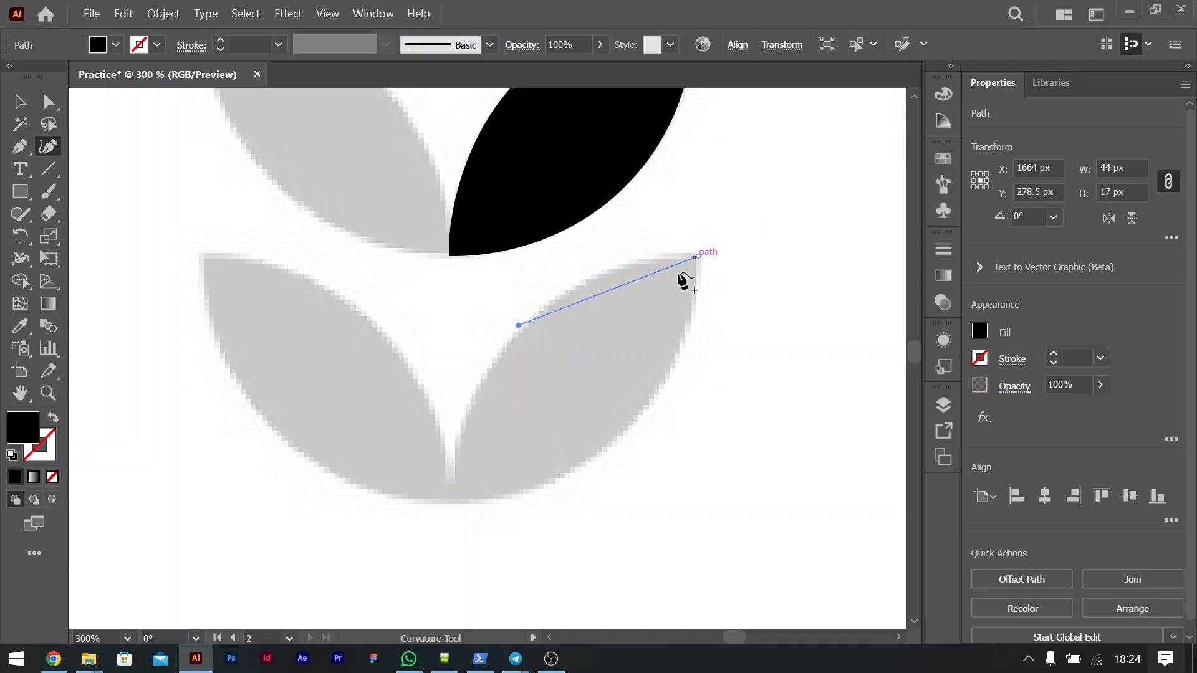
click(449, 500)
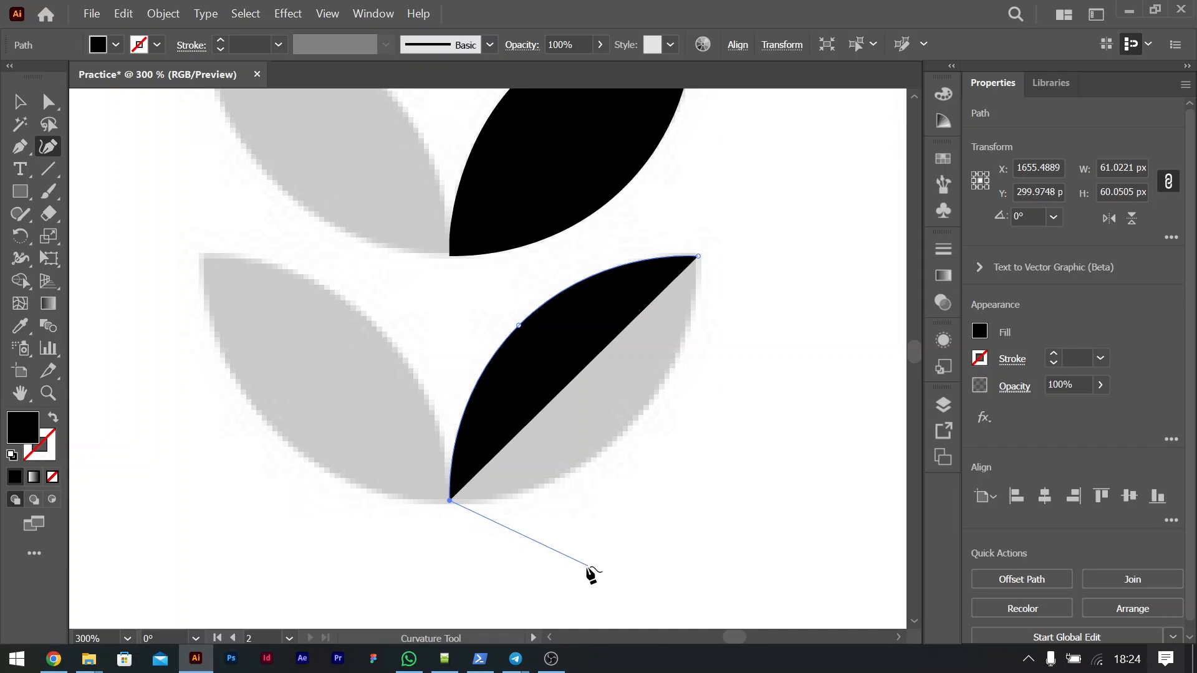
key(ctrl+z)
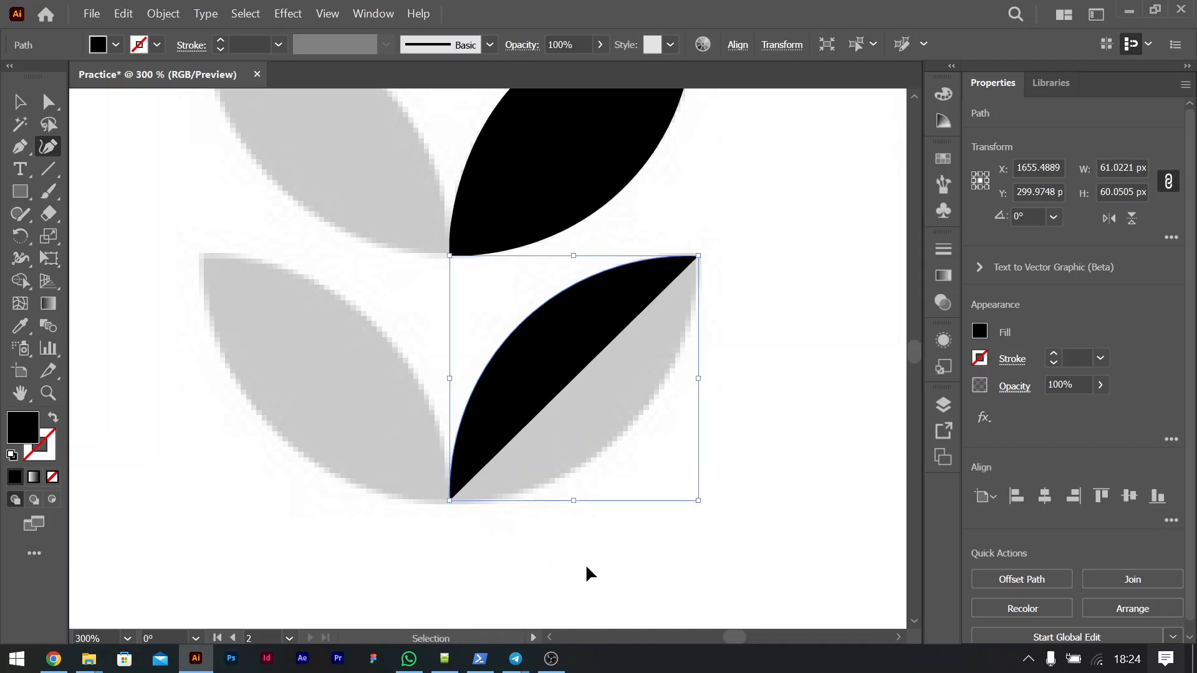
key(ctrl+z)
click(448, 500)
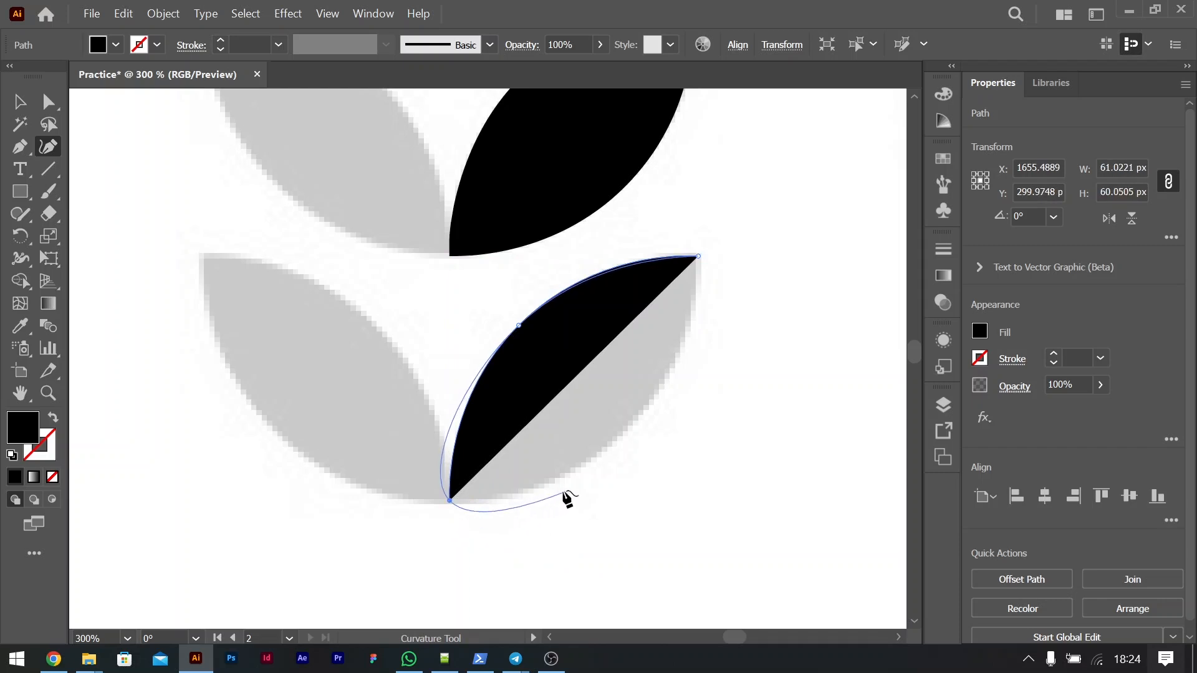
key(ctrl+z)
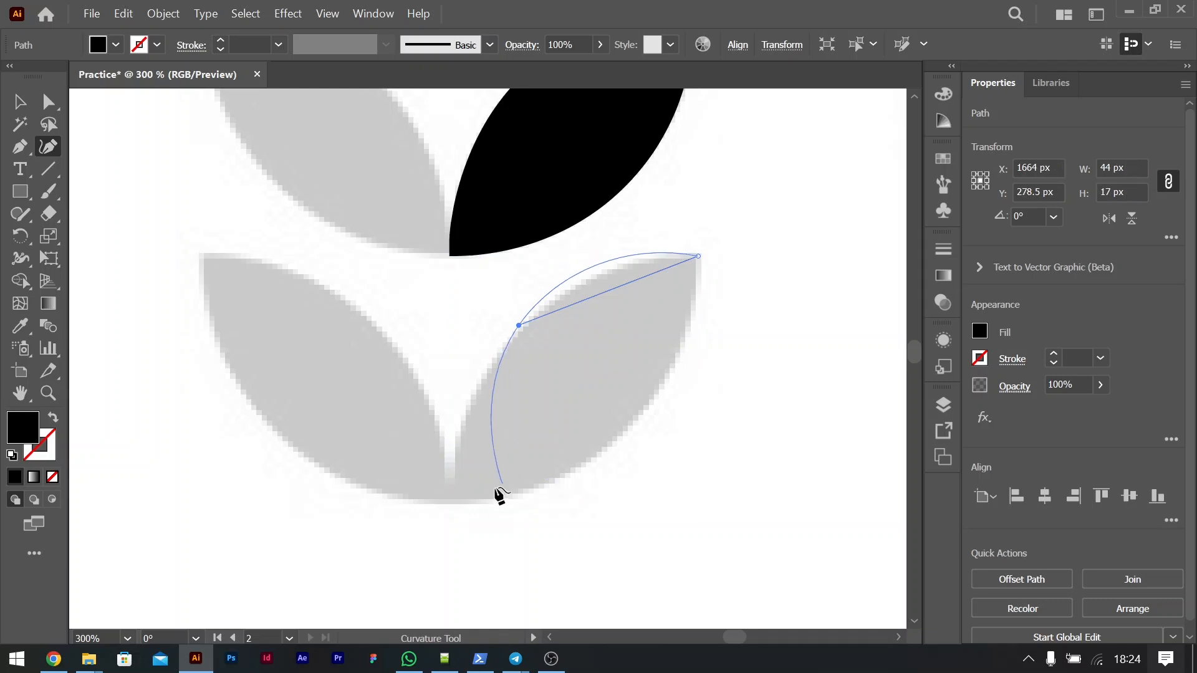
Step: Complete the lower-right leaf with a corner at its base and a curved lower edge, closing the path at the tip, about 61 × 60 px
click(450, 501)
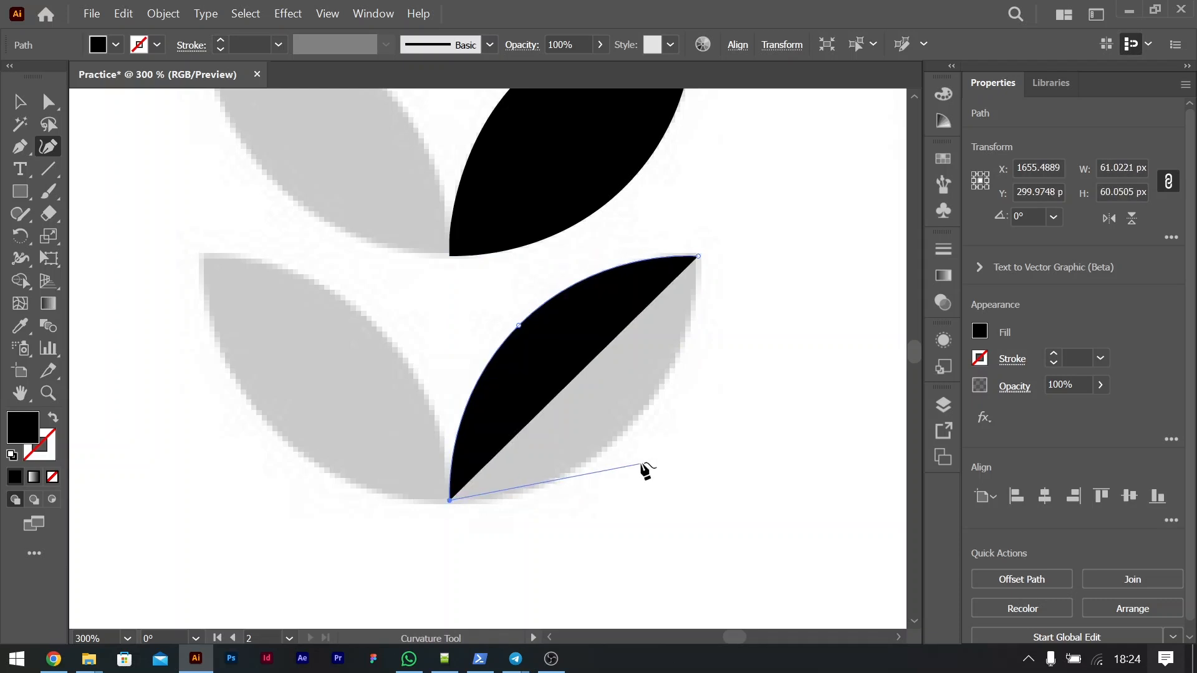
click(625, 430)
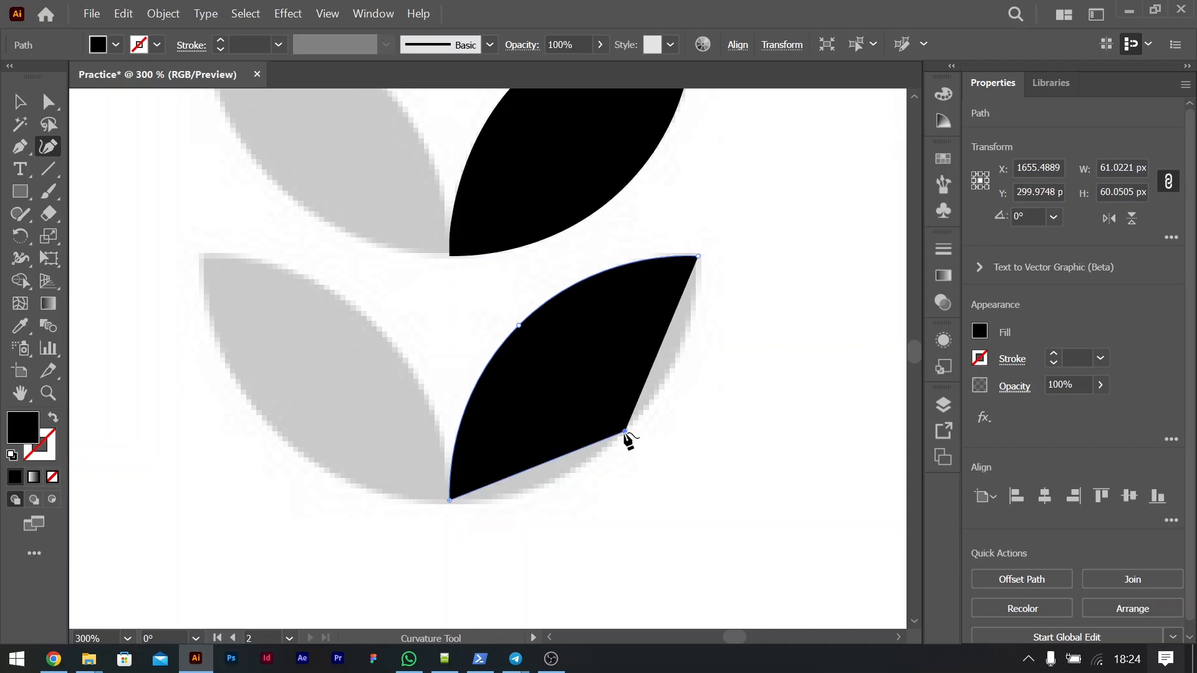
click(699, 256)
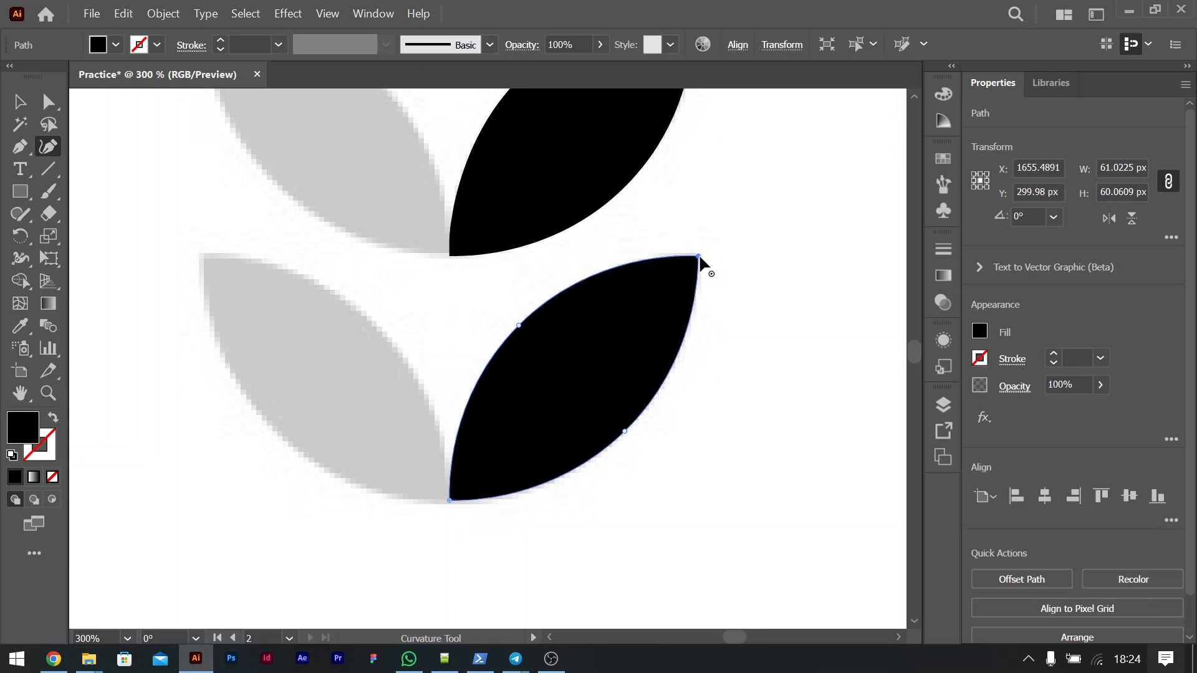
click(20, 102)
drag(621, 364, 414, 399)
key(ctrl+z)
Step: Rotate a copy of the lower-right leaf by 90° about its base point to form the lower-left leaf, and deselect it
key(ctrl+minus)
key(ctrl+minus)
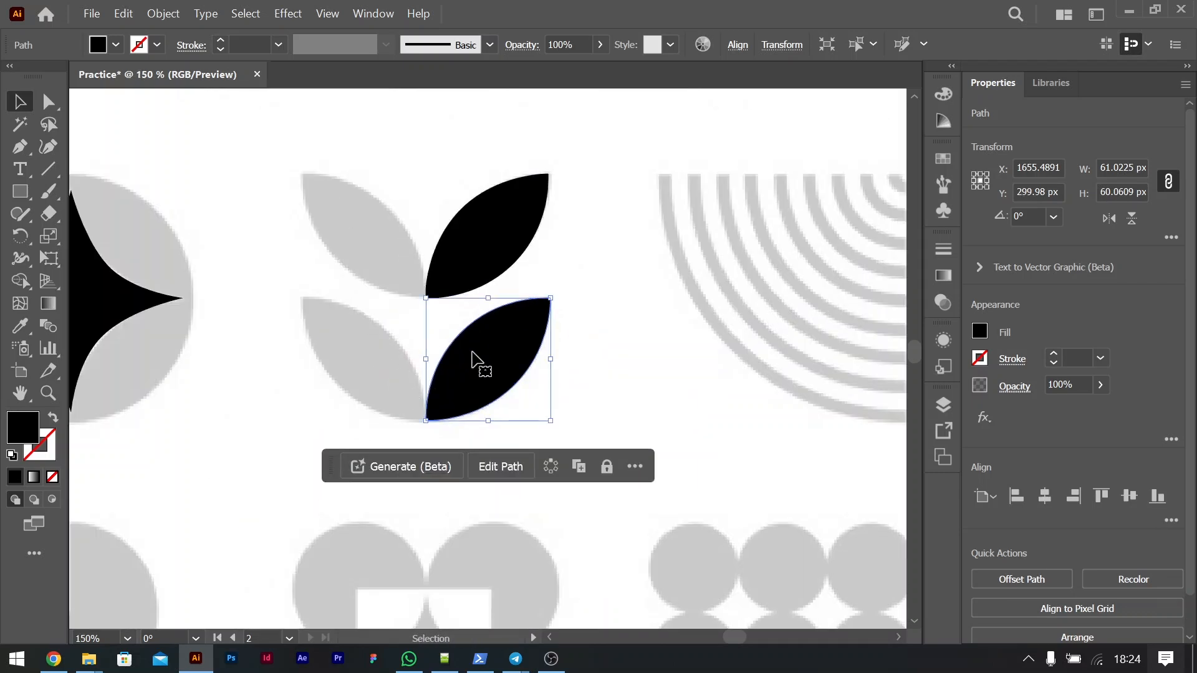
key(r)
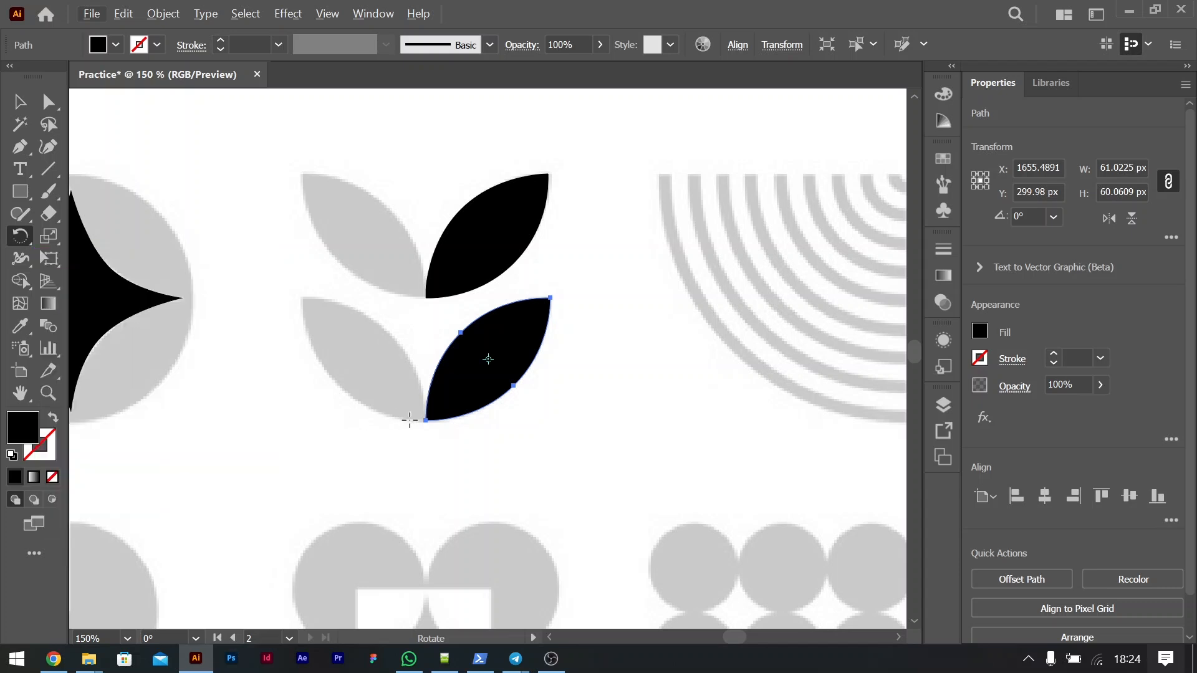
alt+click(426, 421)
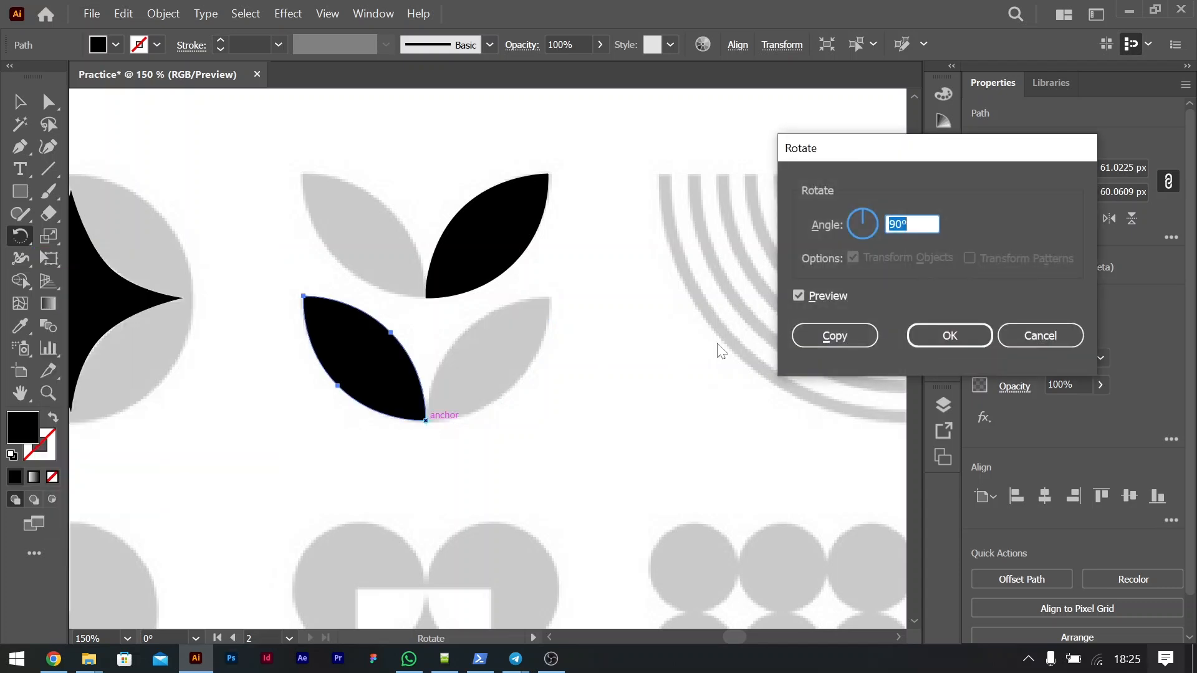
click(835, 336)
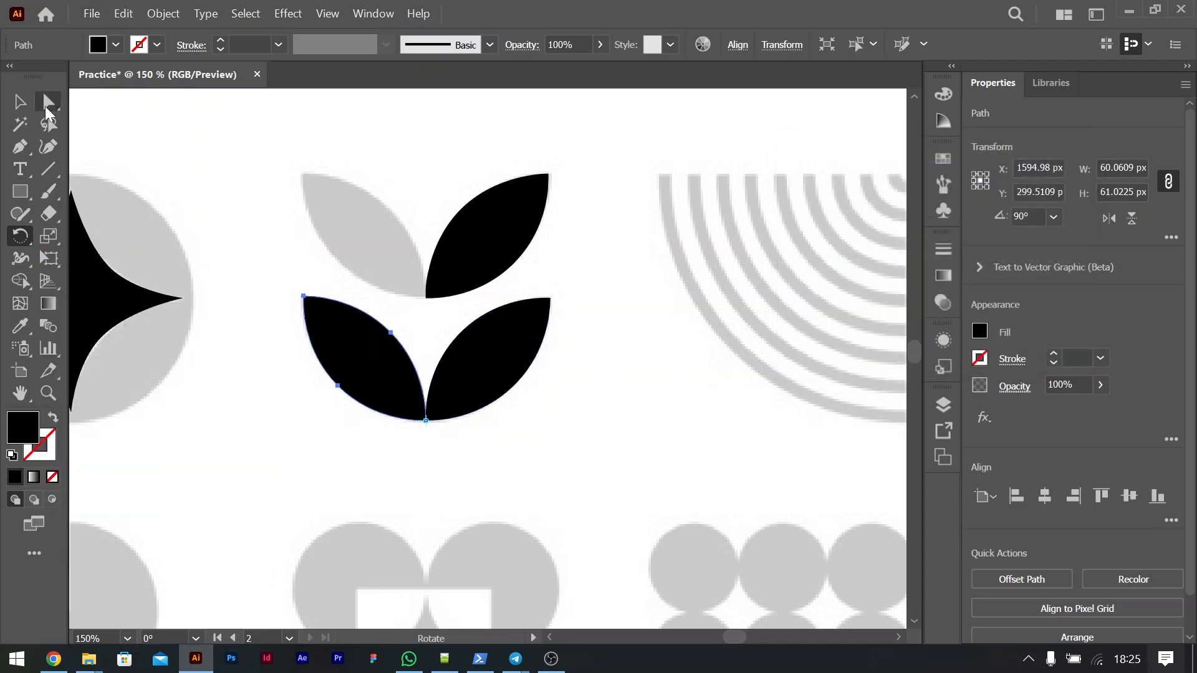
click(20, 102)
click(697, 391)
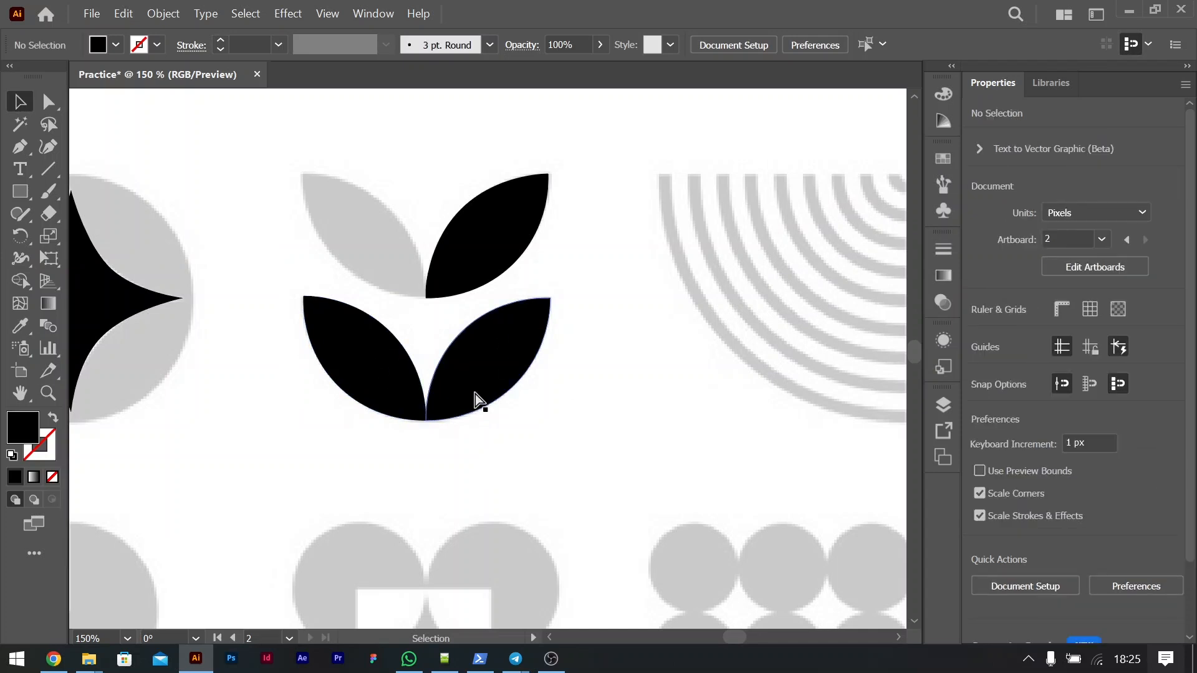
Step: Trace the concentric-arcs icon's outermost arc with the Curvature tool, about 117 × 119 px
key(ctrl+minus)
key(ctrl+minus)
scroll(475, 393, right, 2)
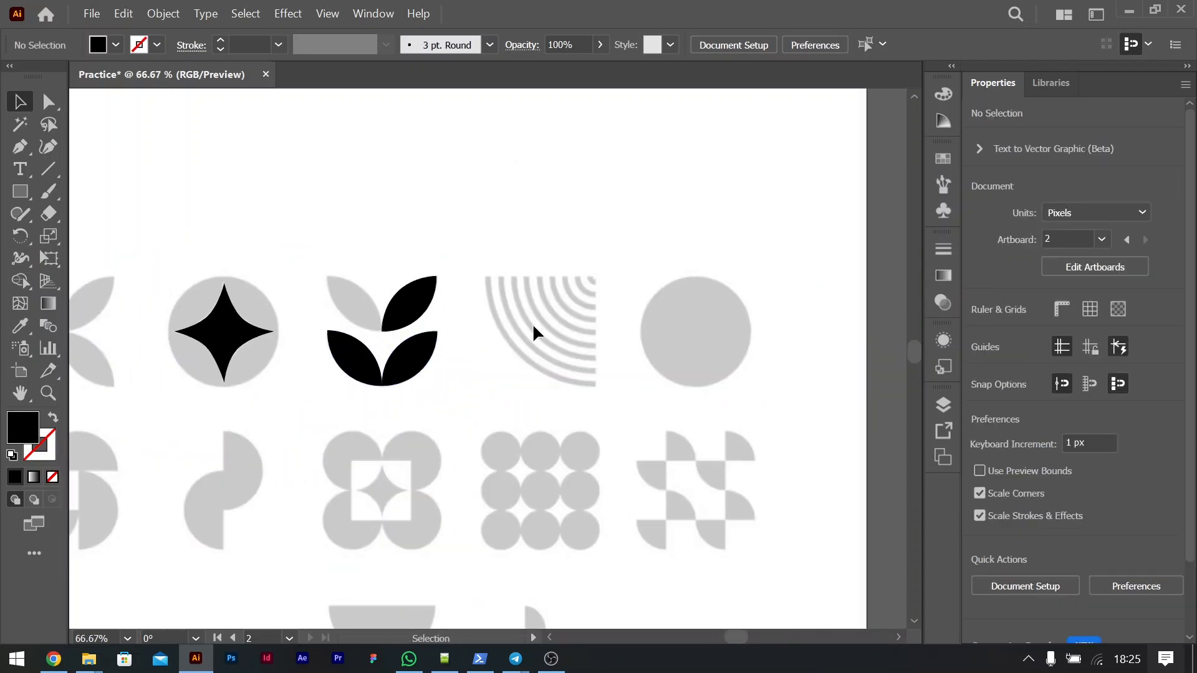
key(ctrl+plus)
key(ctrl+plus)
scroll(534, 326, right, 5)
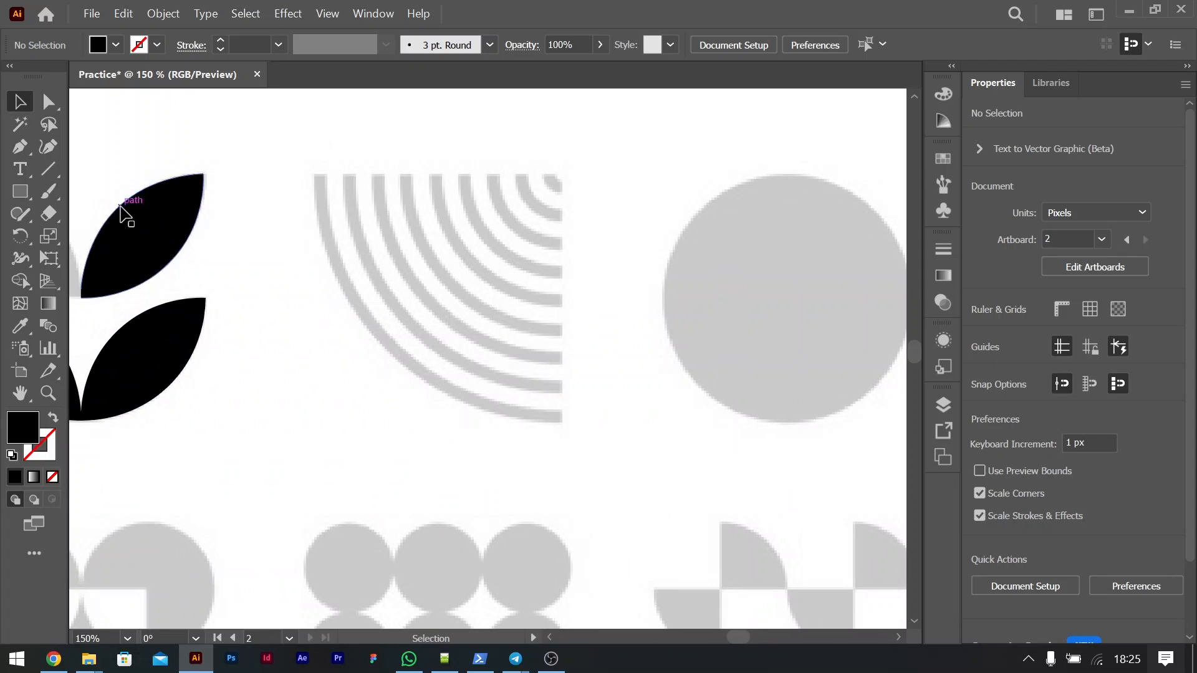
click(49, 143)
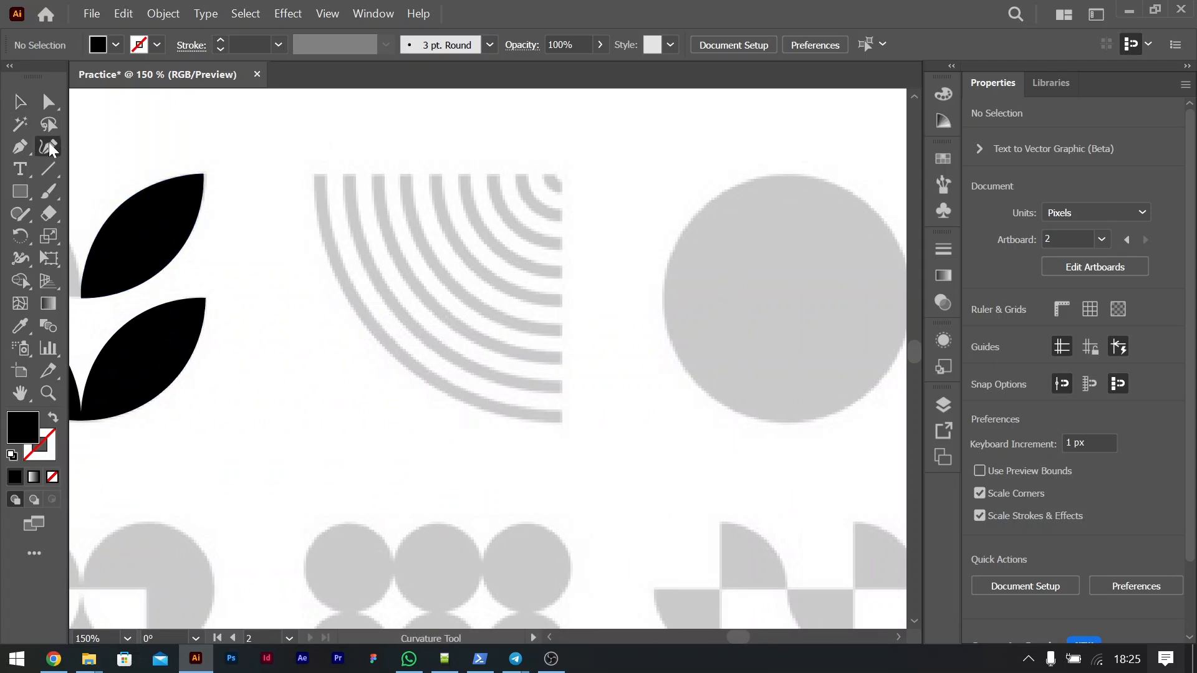
click(321, 174)
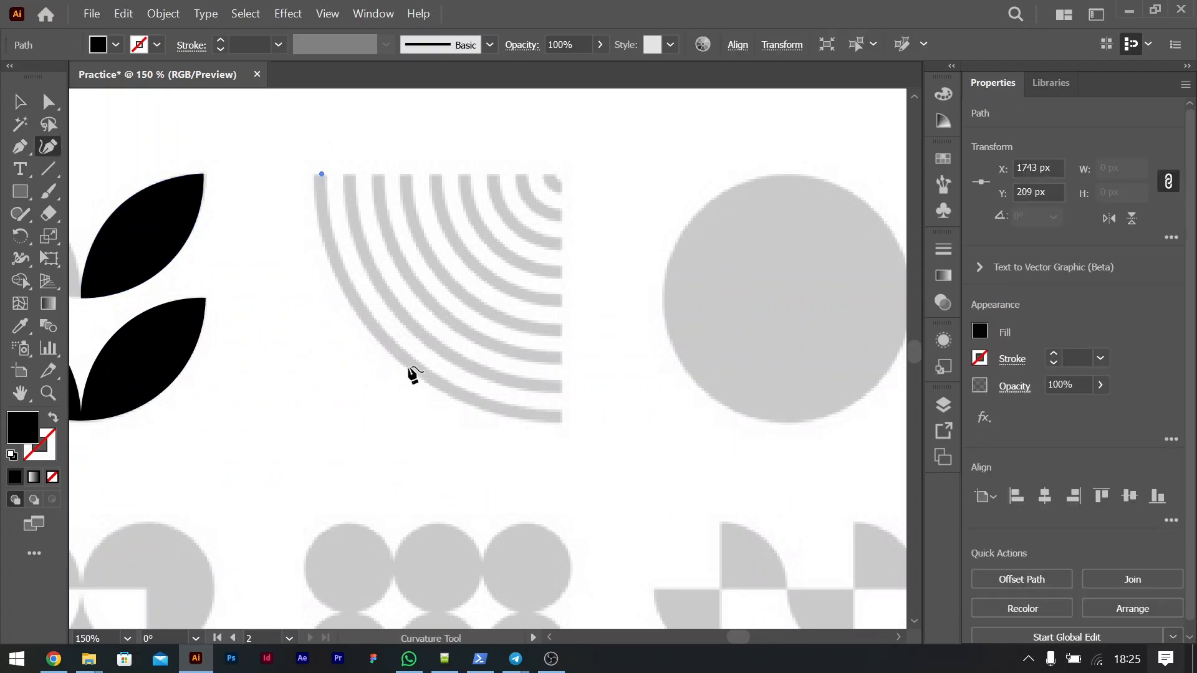
click(389, 342)
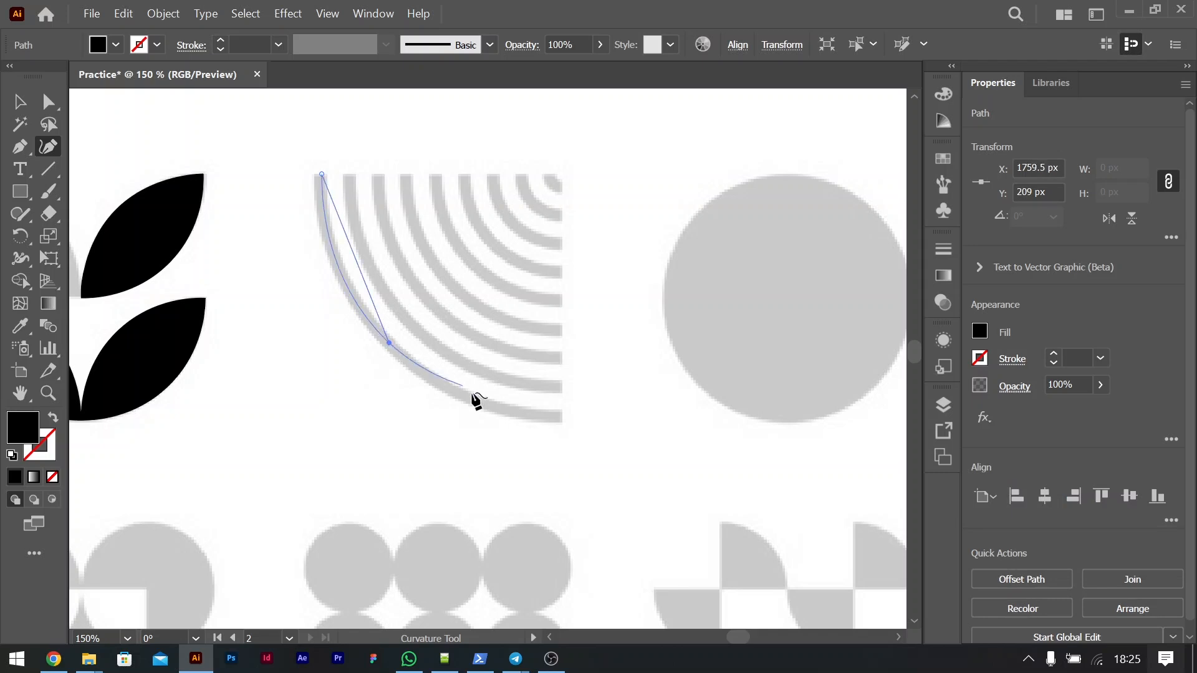
click(561, 417)
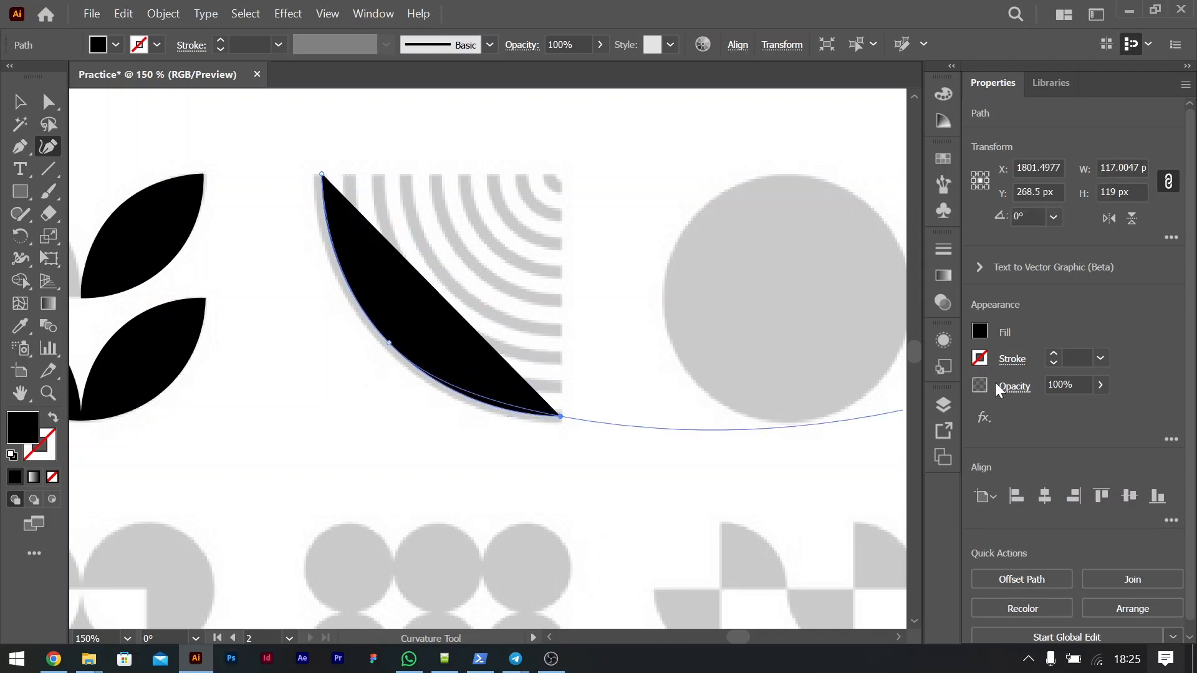
Step: Remove the traced arc's fill and give it a 6 pt black stroke
click(982, 339)
click(779, 402)
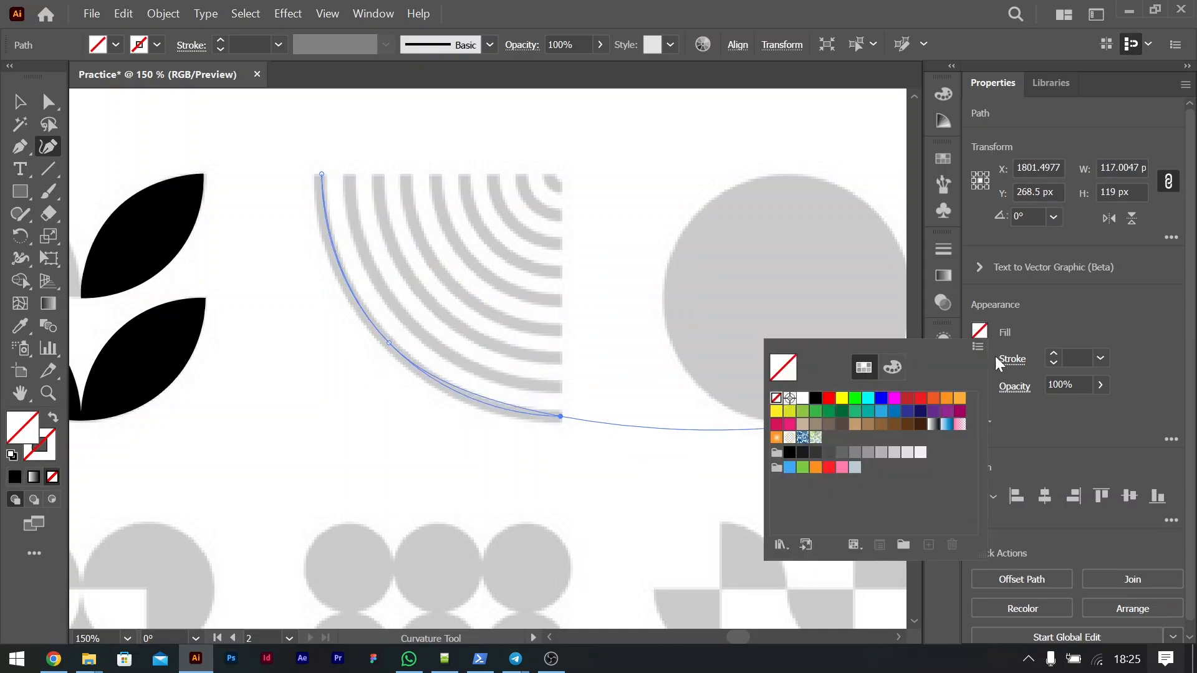
click(1053, 353)
click(1053, 354)
click(1053, 354)
click(1053, 354)
click(1053, 354)
click(1052, 354)
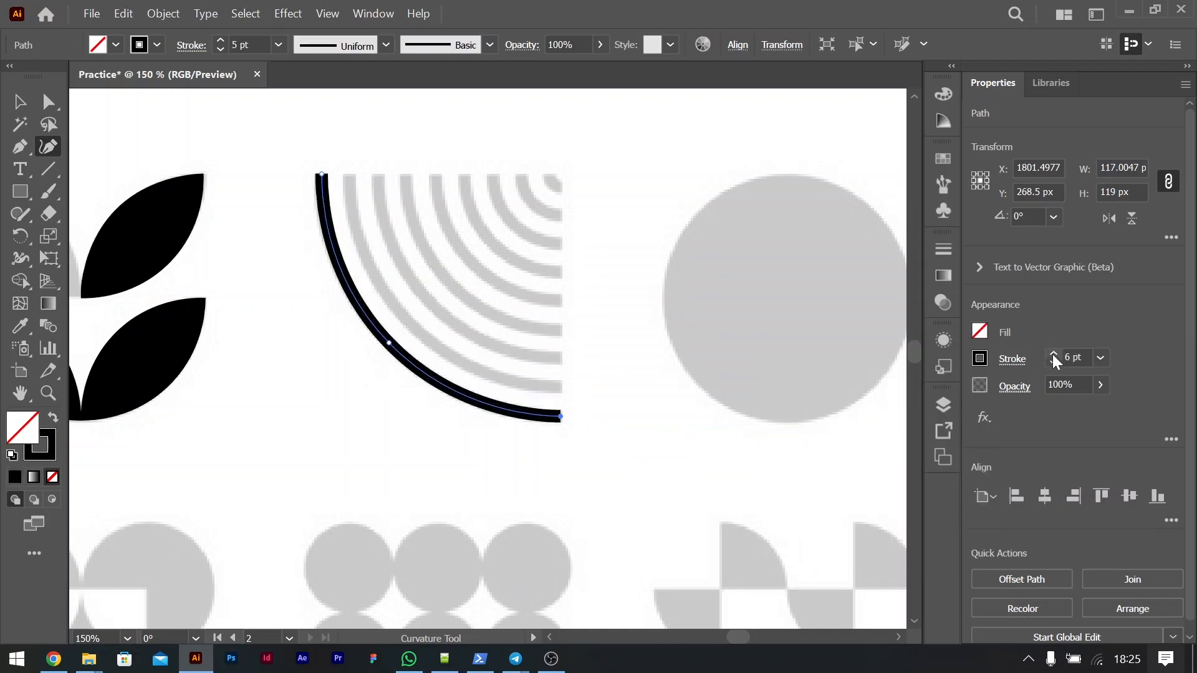
Step: Finish the arc's path, move it off the reference and delete it
key(Escape)
key(v)
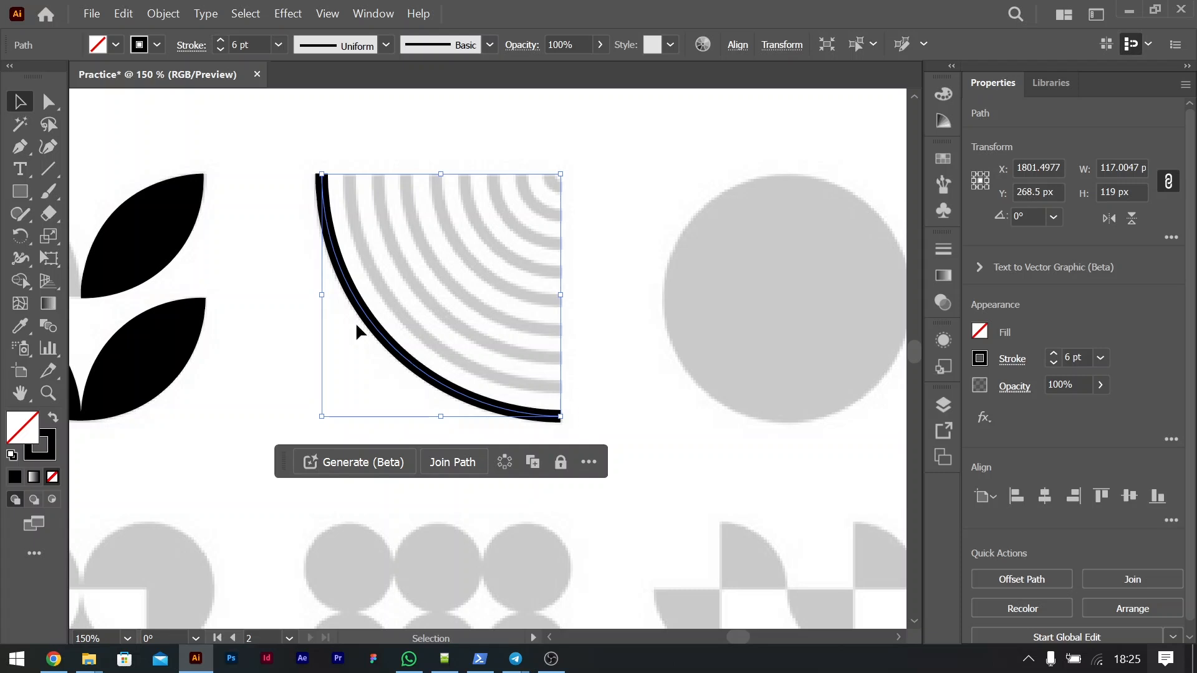
drag(391, 342, 324, 380)
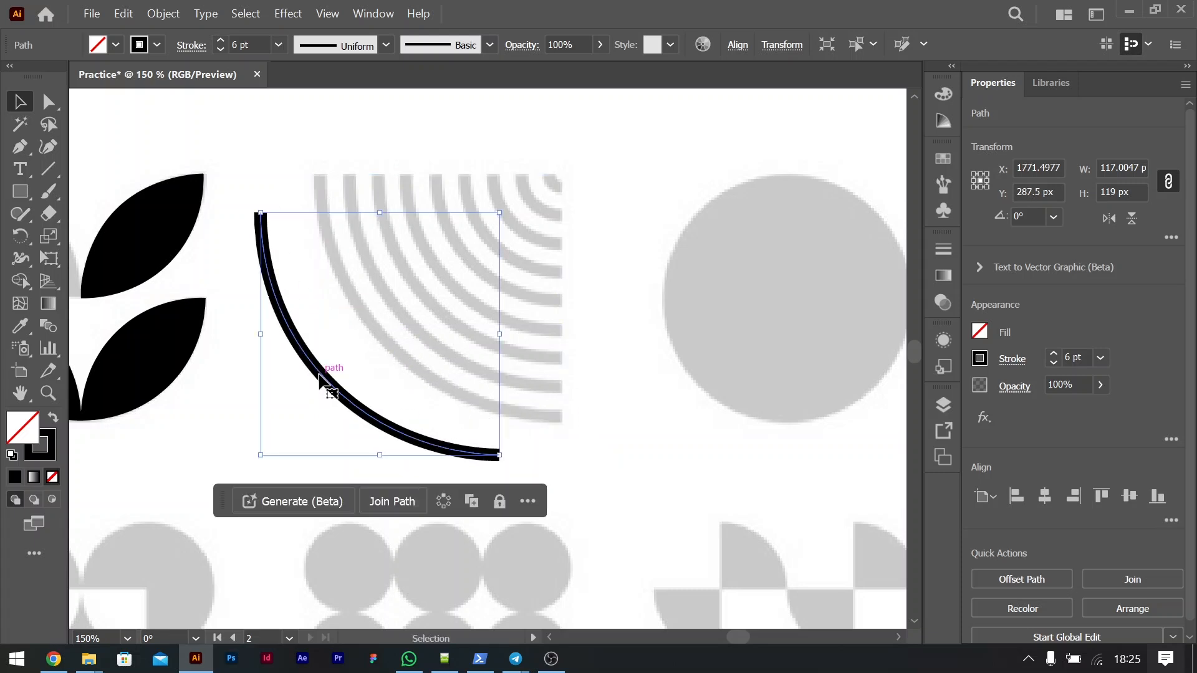
key(Delete)
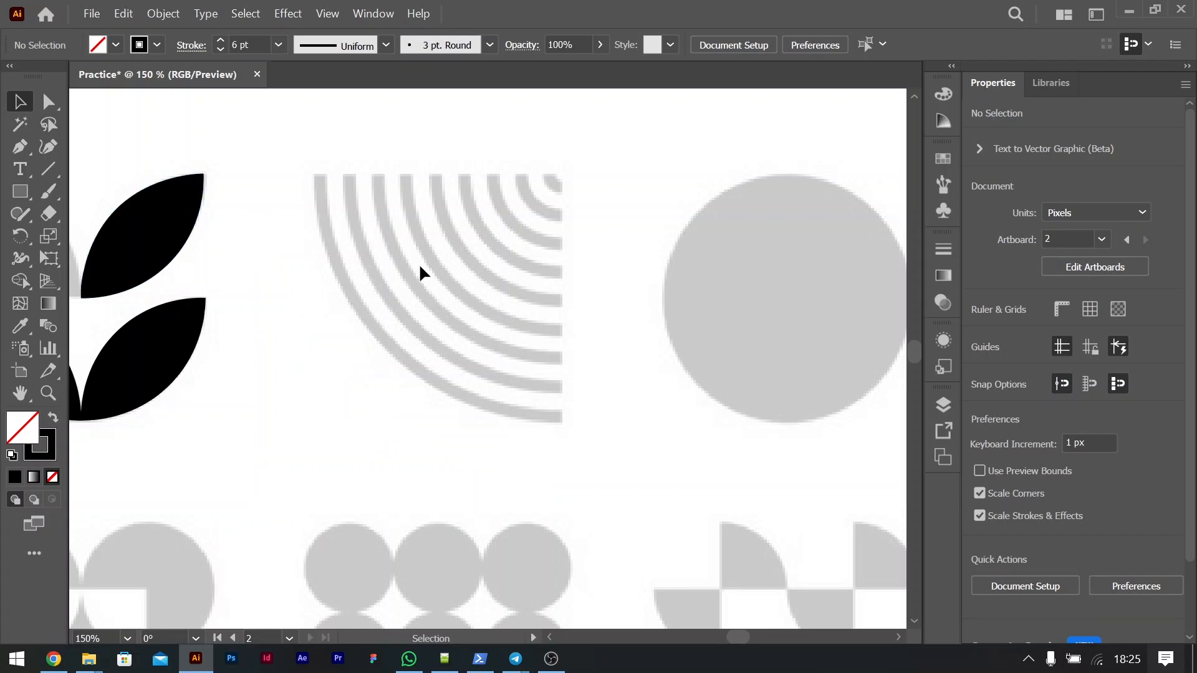
Step: Retrace the outermost arc with the Curvature tool through three points, about 118 × 120 px, and deselect it
key(ctrl+plus)
scroll(419, 266, up, 2)
scroll(419, 266, left, 4)
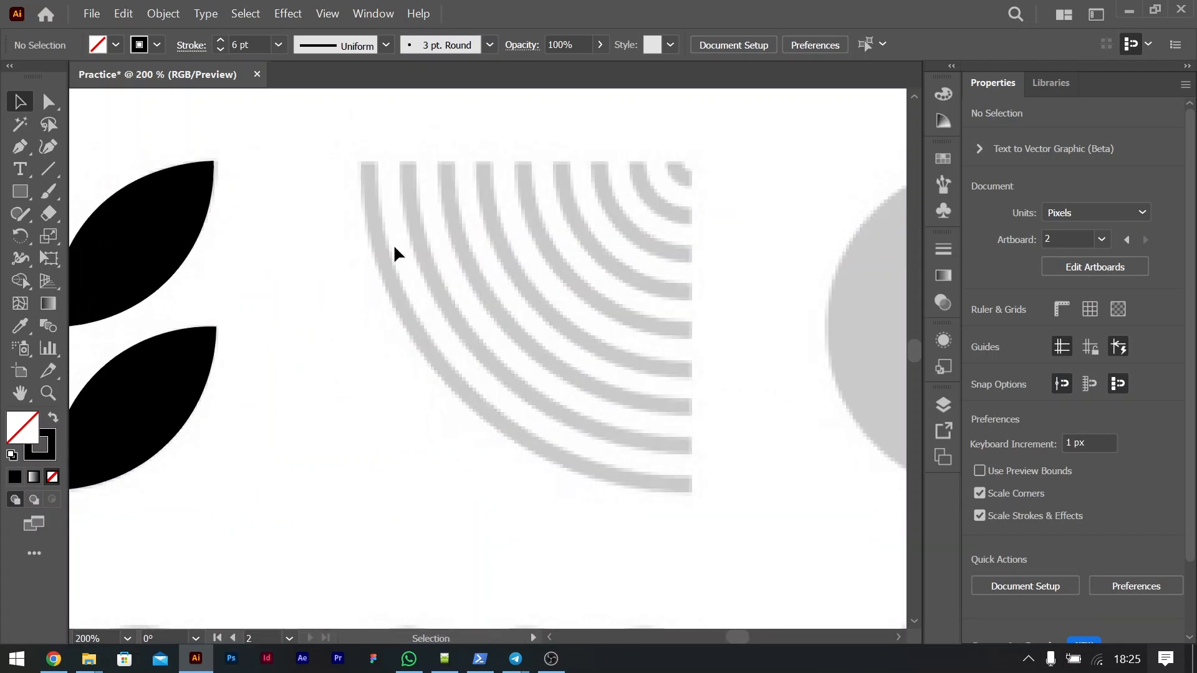
scroll(563, 265, right, 1)
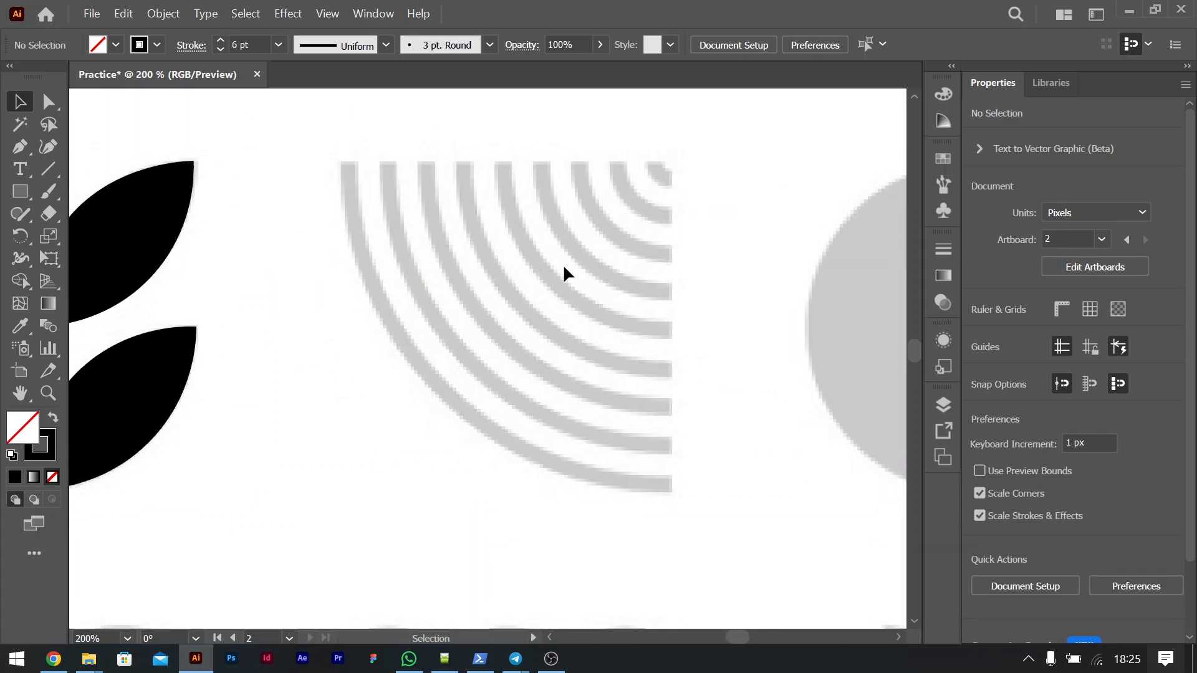
click(46, 149)
click(346, 161)
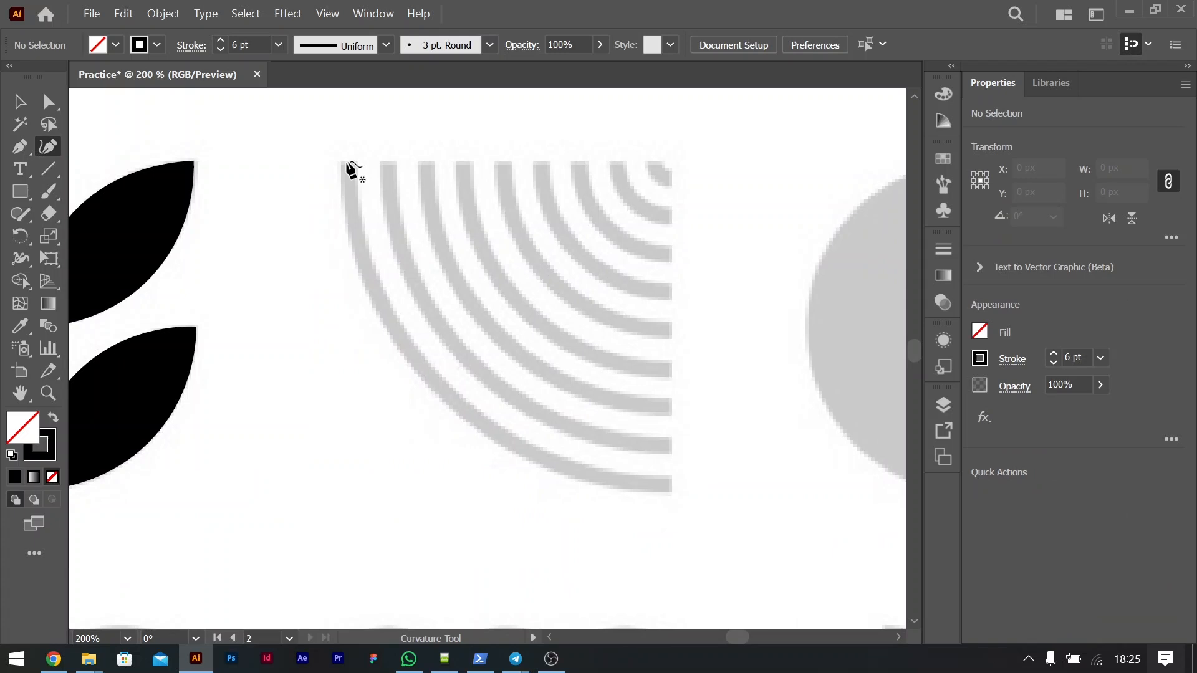
click(432, 377)
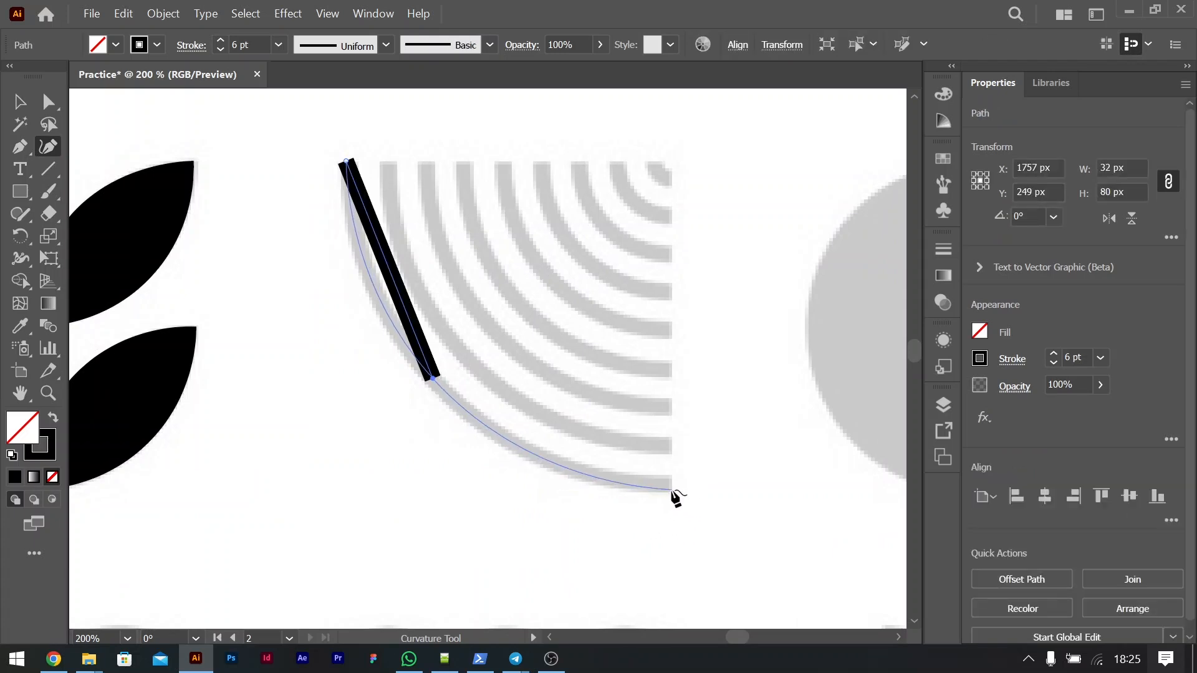
click(670, 488)
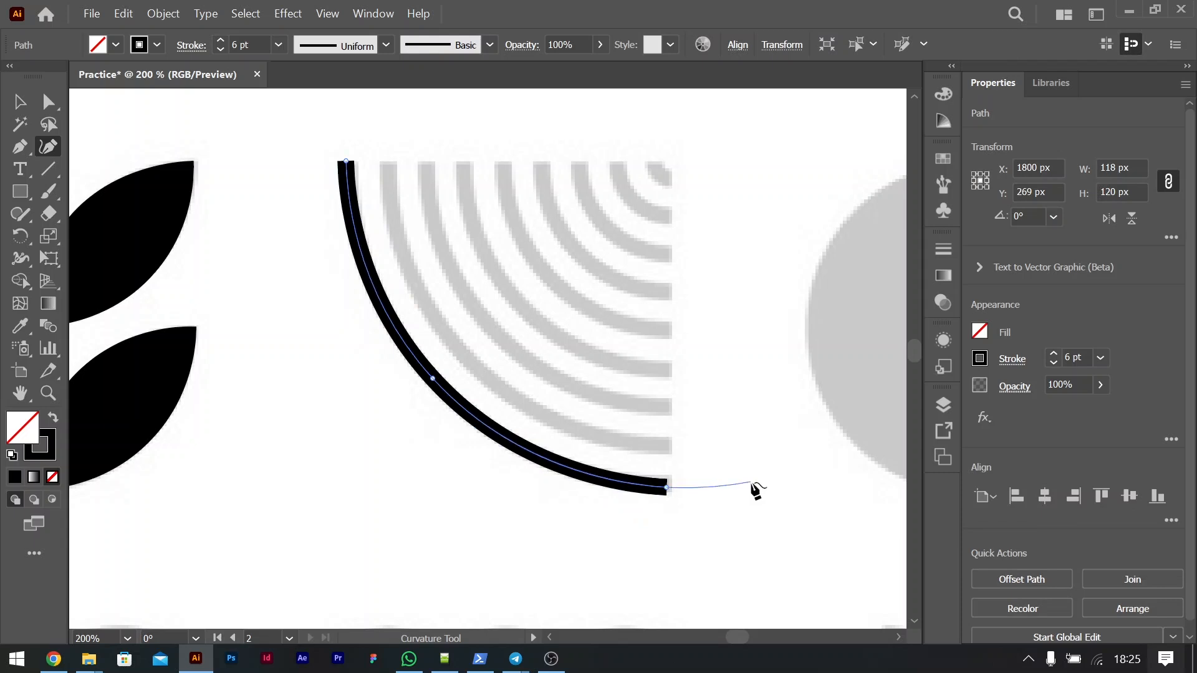
click(20, 103)
key(ctrl+minus)
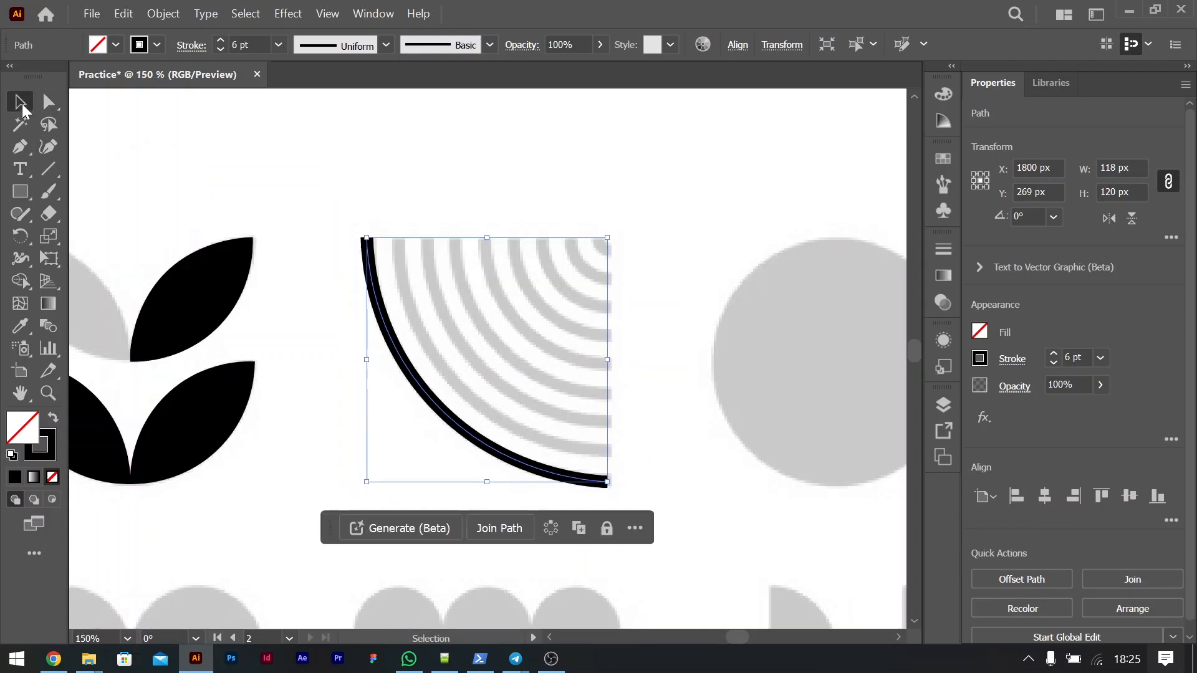
key(ctrl+minus)
key(ctrl+minus)
click(593, 275)
Step: Look over all the reference icons on the second artboard's icon sheet
scroll(592, 275, left, 3)
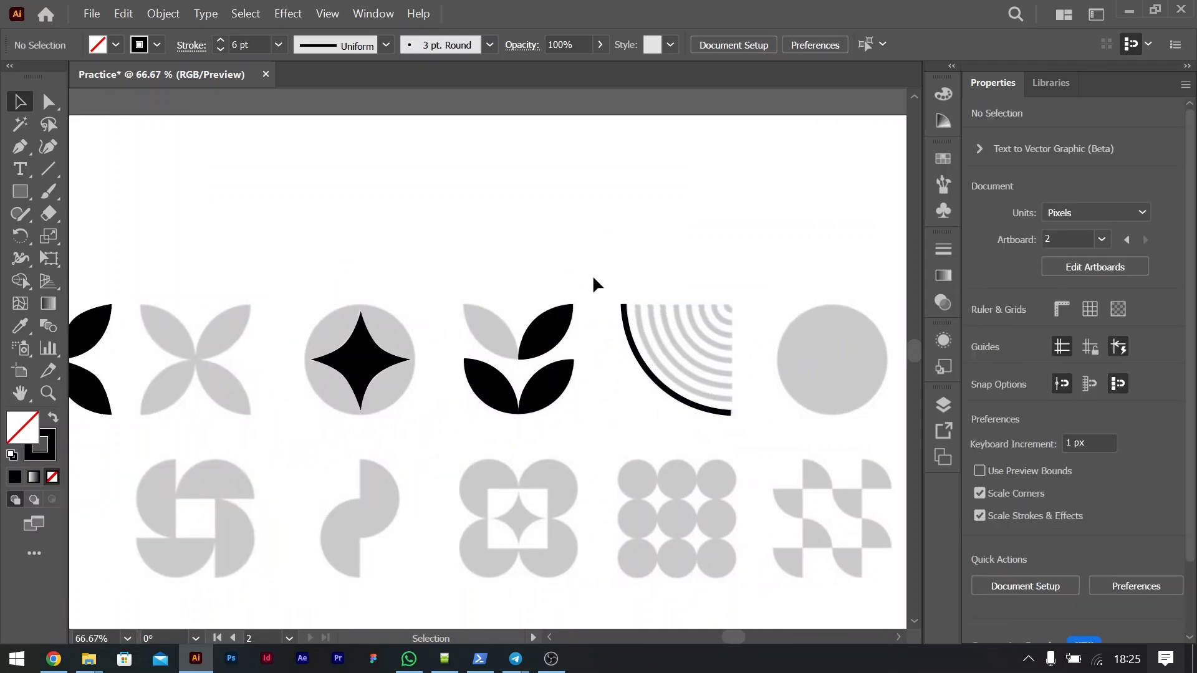
scroll(593, 283, down, 2)
scroll(592, 278, left, 3)
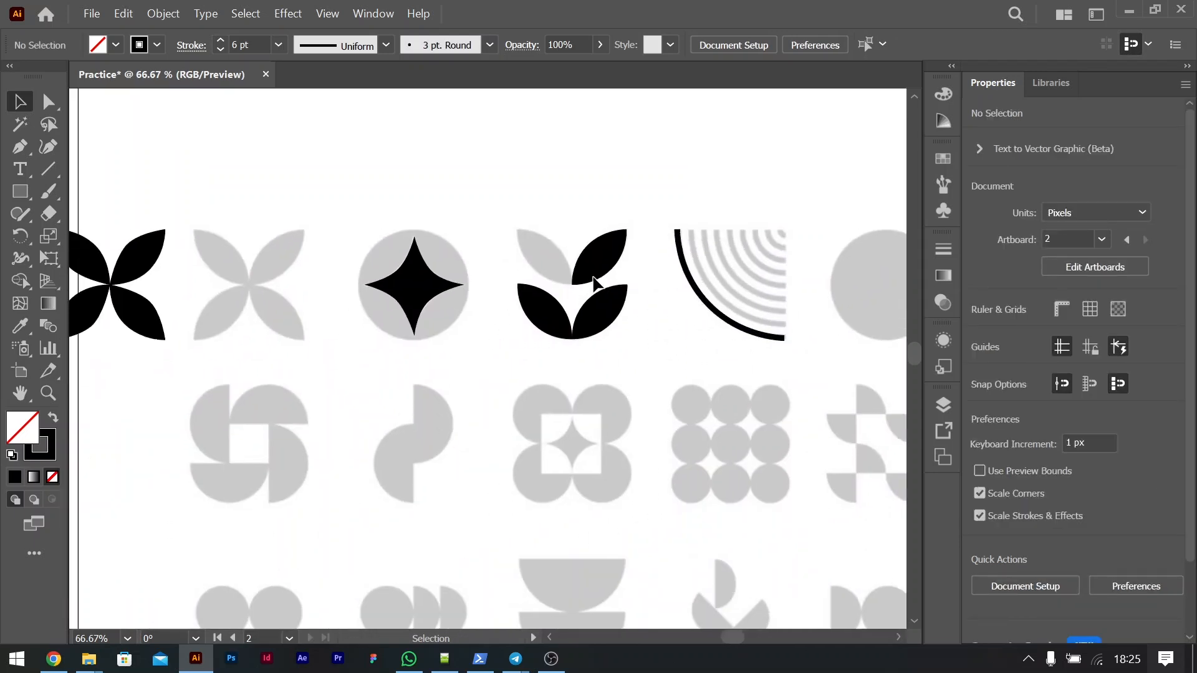
key(ctrl+minus)
key(ctrl+minus)
scroll(724, 400, down, 2)
scroll(724, 404, down, 2)
scroll(724, 404, right, 5)
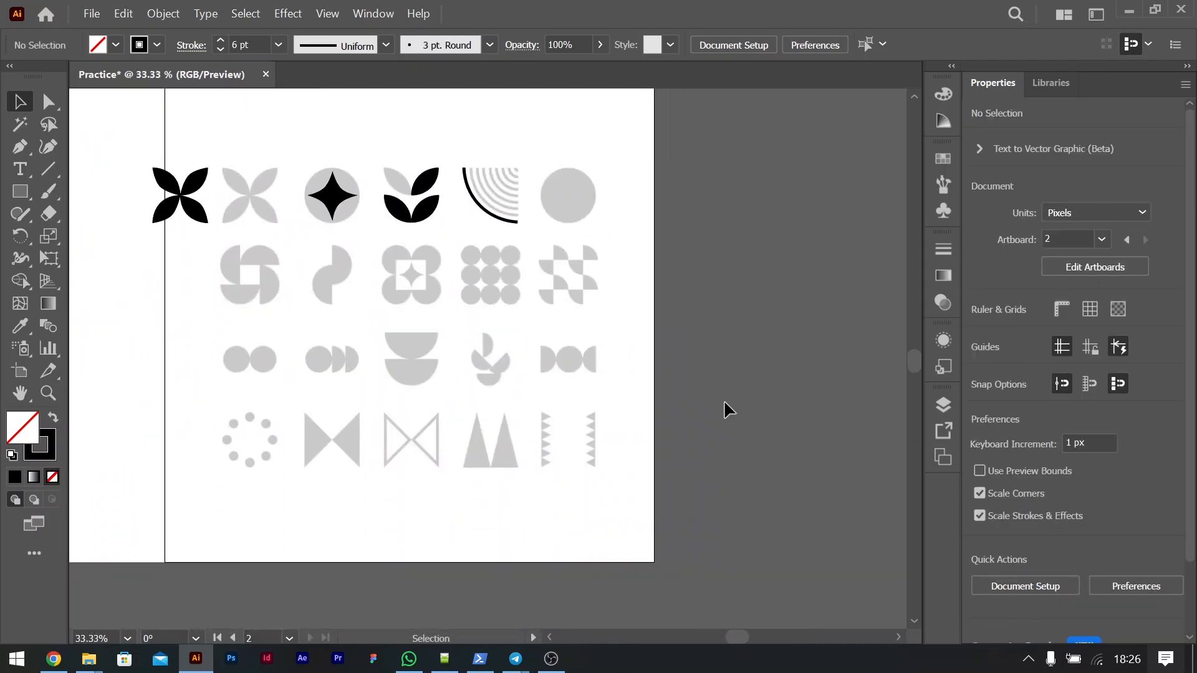
Step: Return to the star on the first artboard and show the variants grouped with the Pen tool
scroll(403, 318, left, 15)
scroll(402, 323, left, 5)
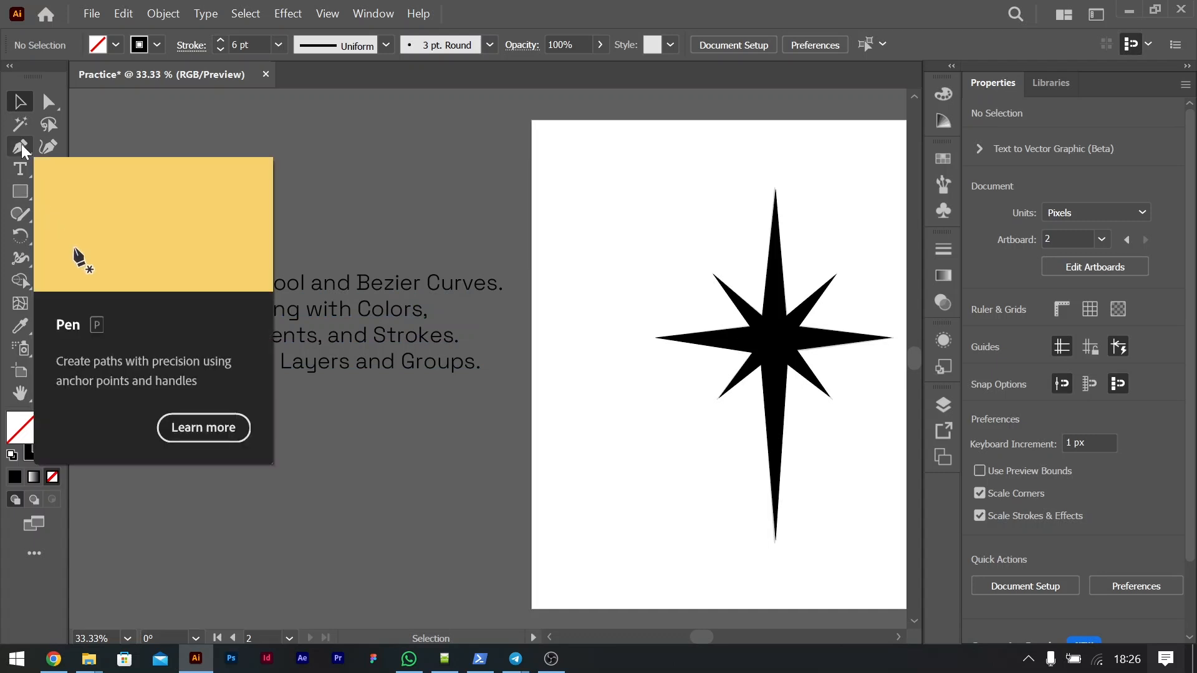
right_click(21, 144)
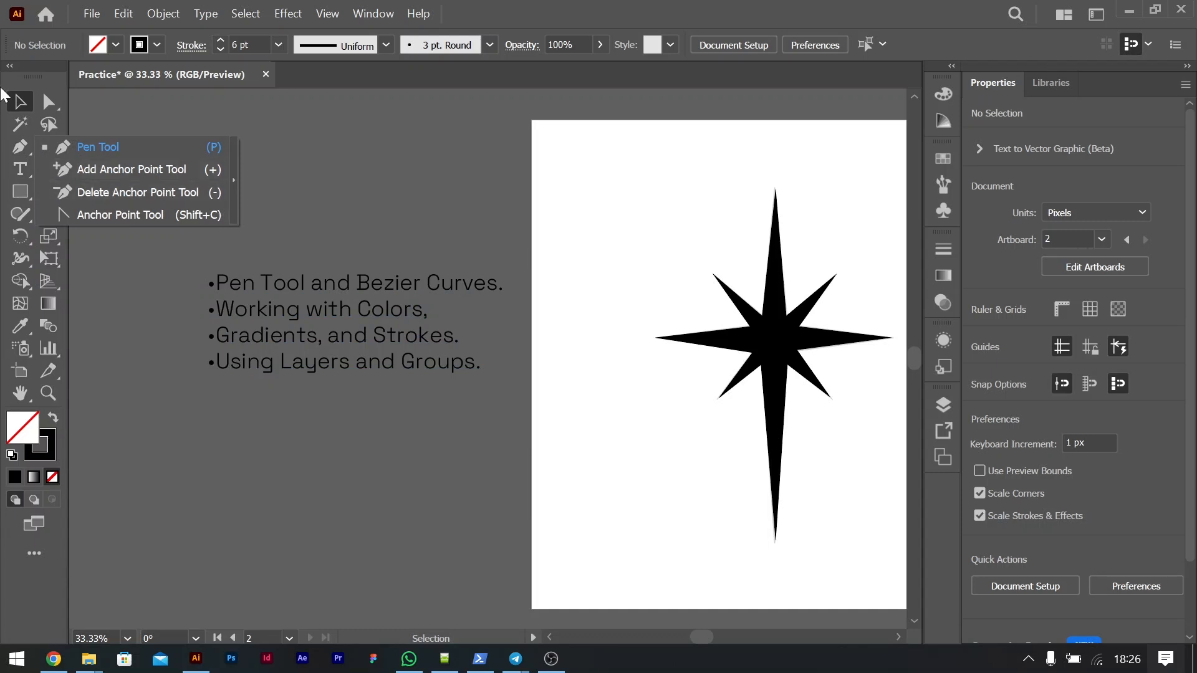
click(23, 102)
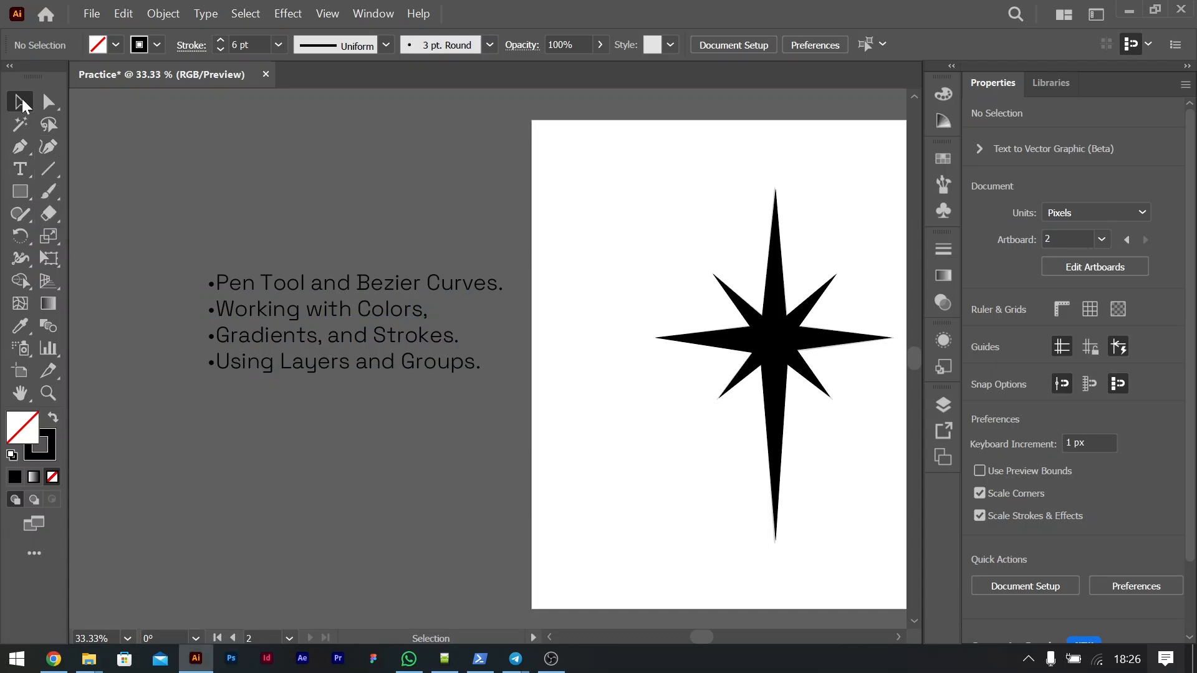
Step: Select the star and pick its upper-left, left and right tip anchor points in turn with the Direct Selection tool
click(781, 226)
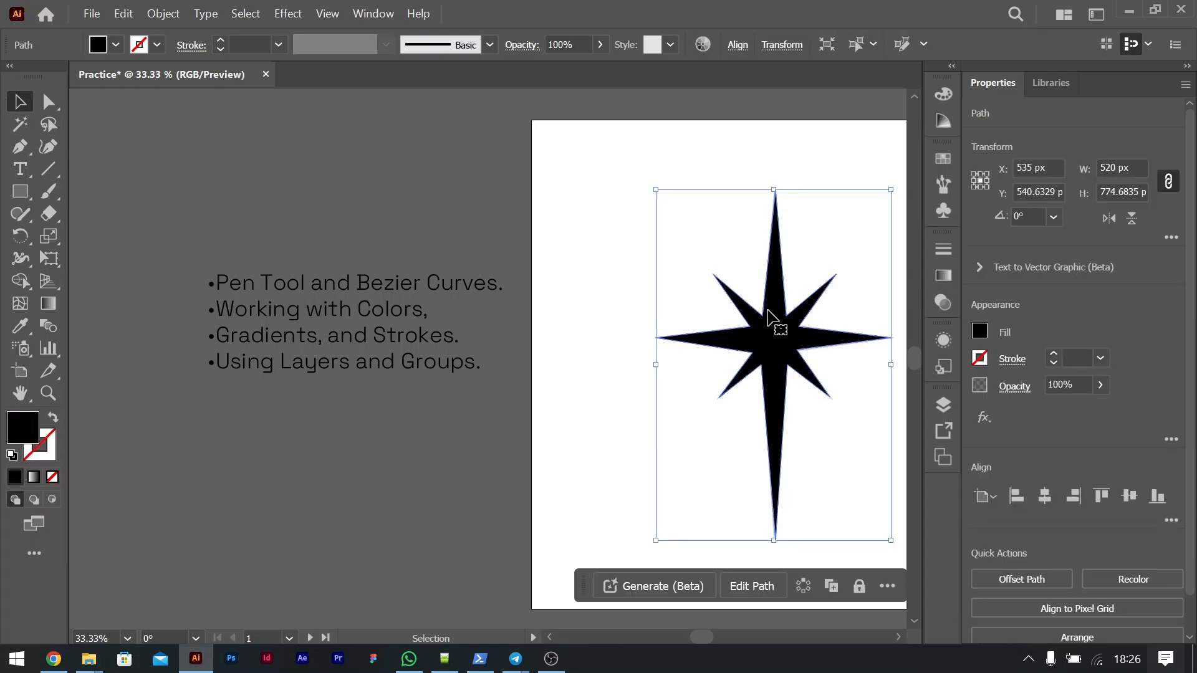
key(ctrl+plus)
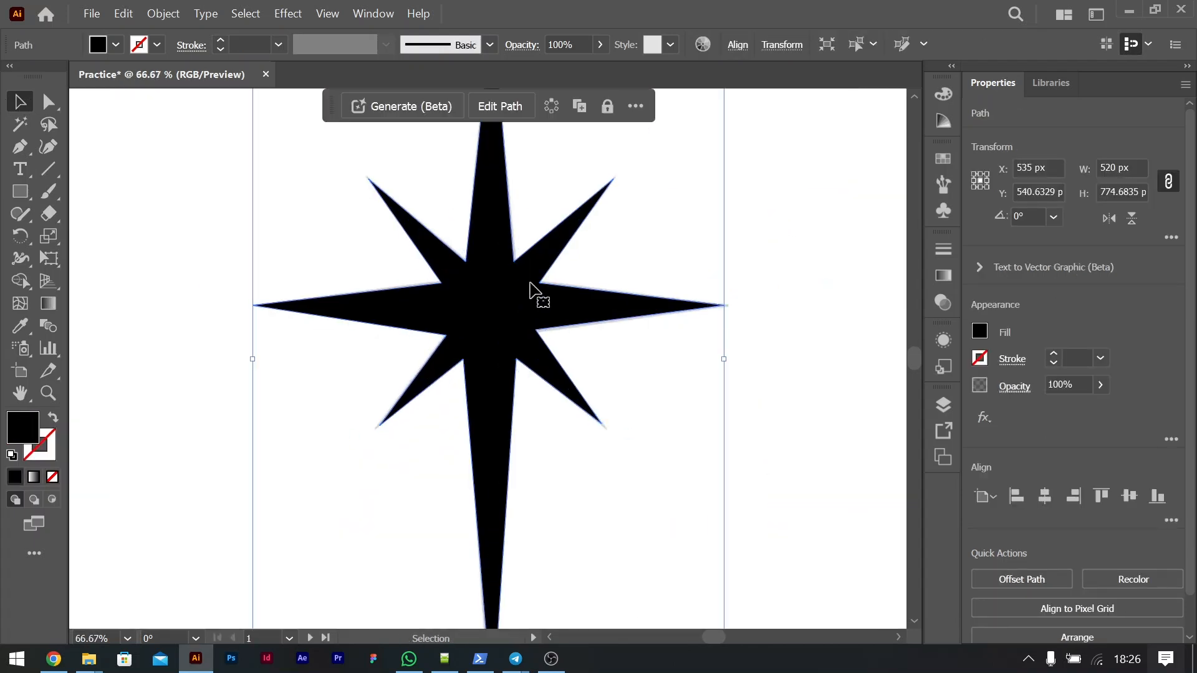
click(49, 101)
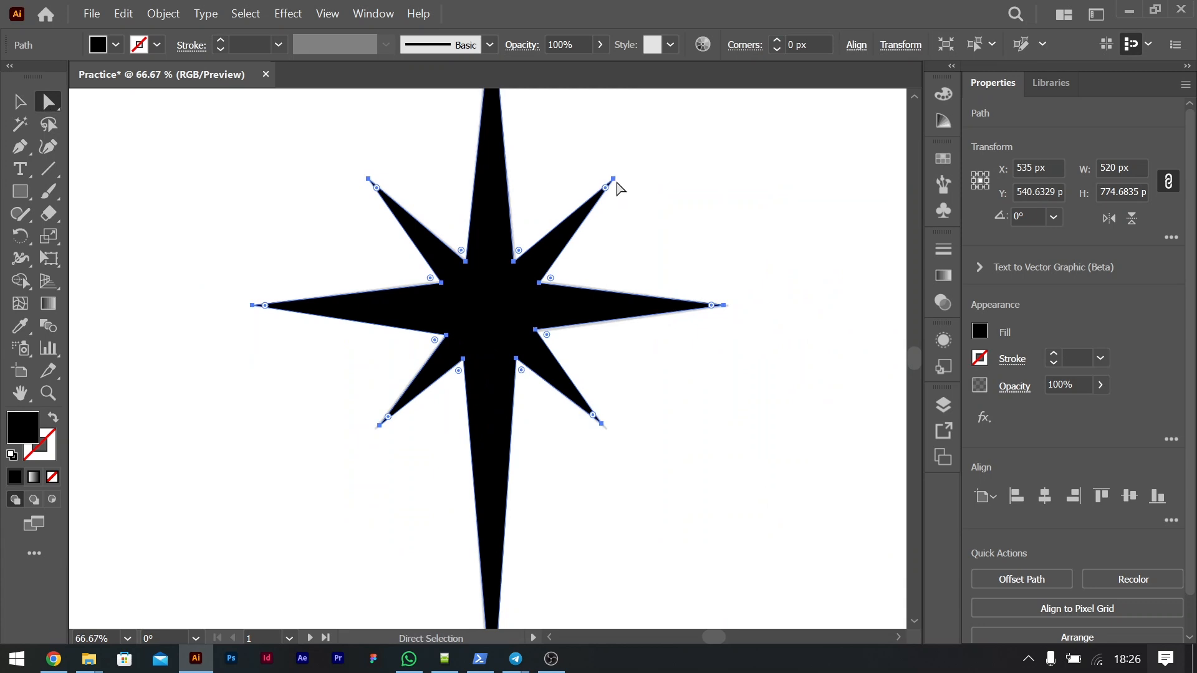
click(368, 180)
click(252, 305)
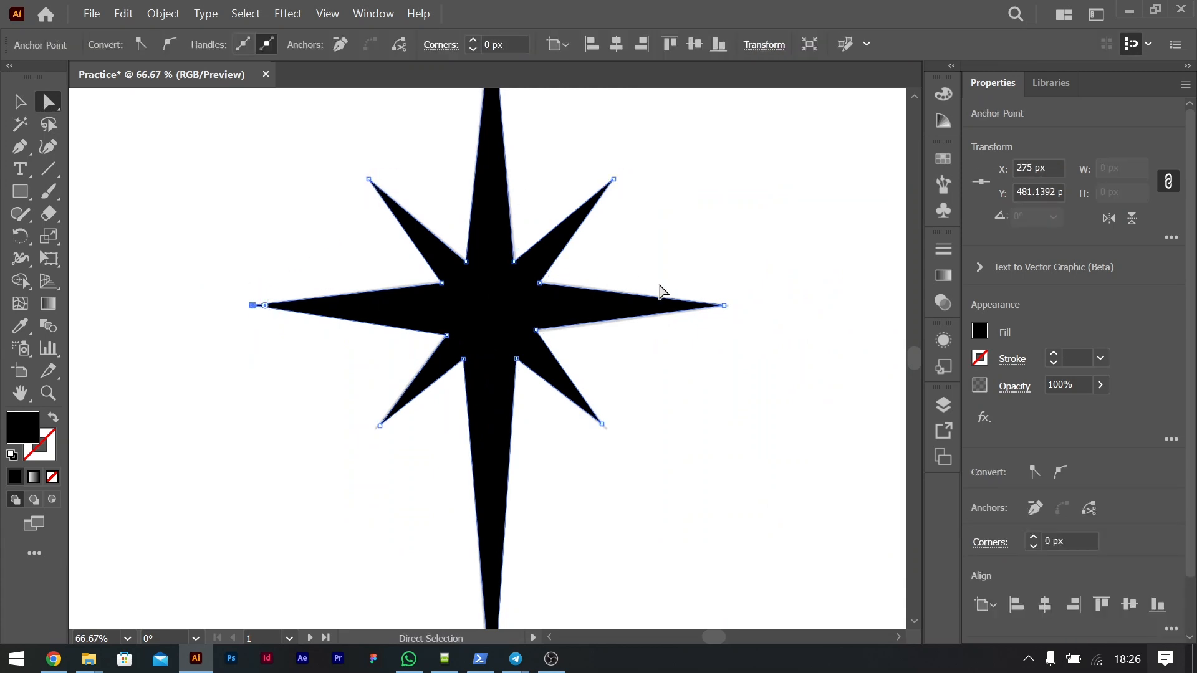
click(724, 305)
Step: Examine the star's right arm closely against the faded reference beneath it
key(ctrl+minus)
key(ctrl+minus)
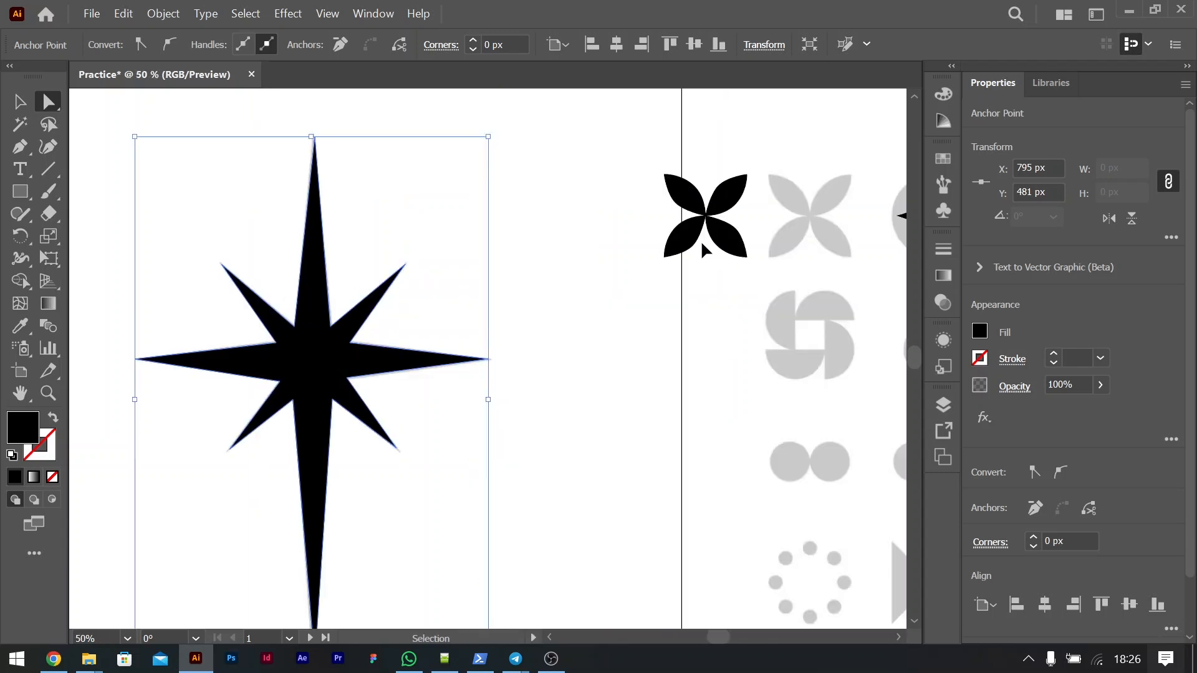
key(ctrl+plus)
key(ctrl+plus)
key(ctrl+plus)
key(ctrl+plus)
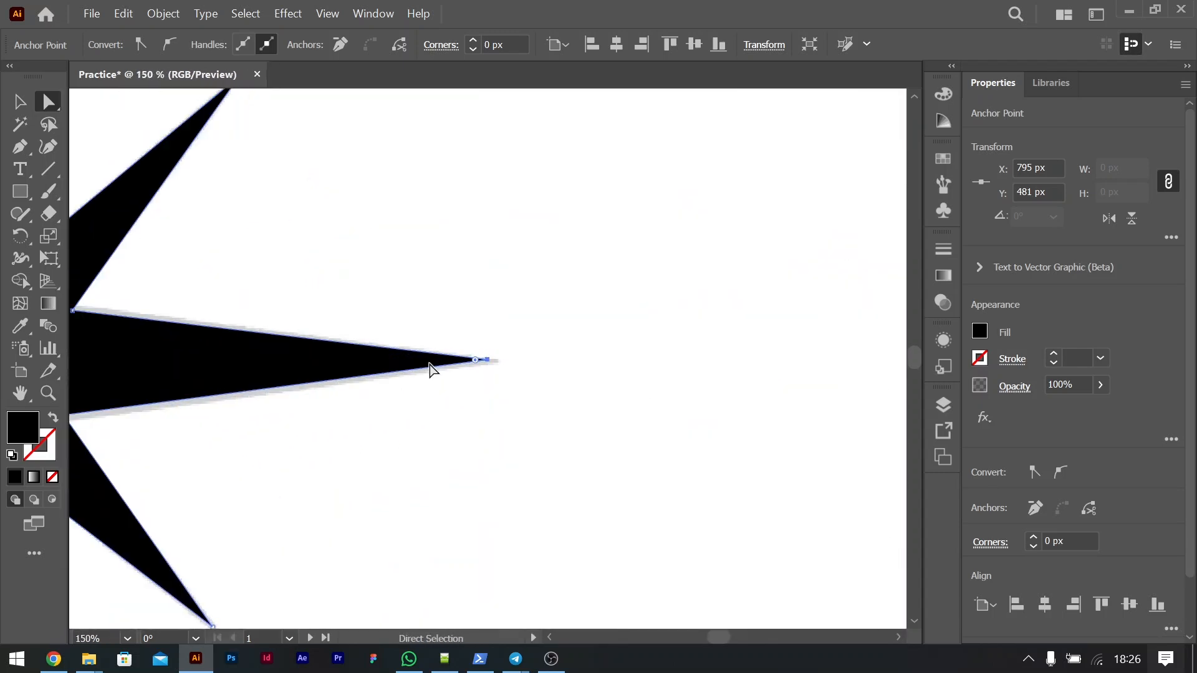
scroll(476, 355, left, 5)
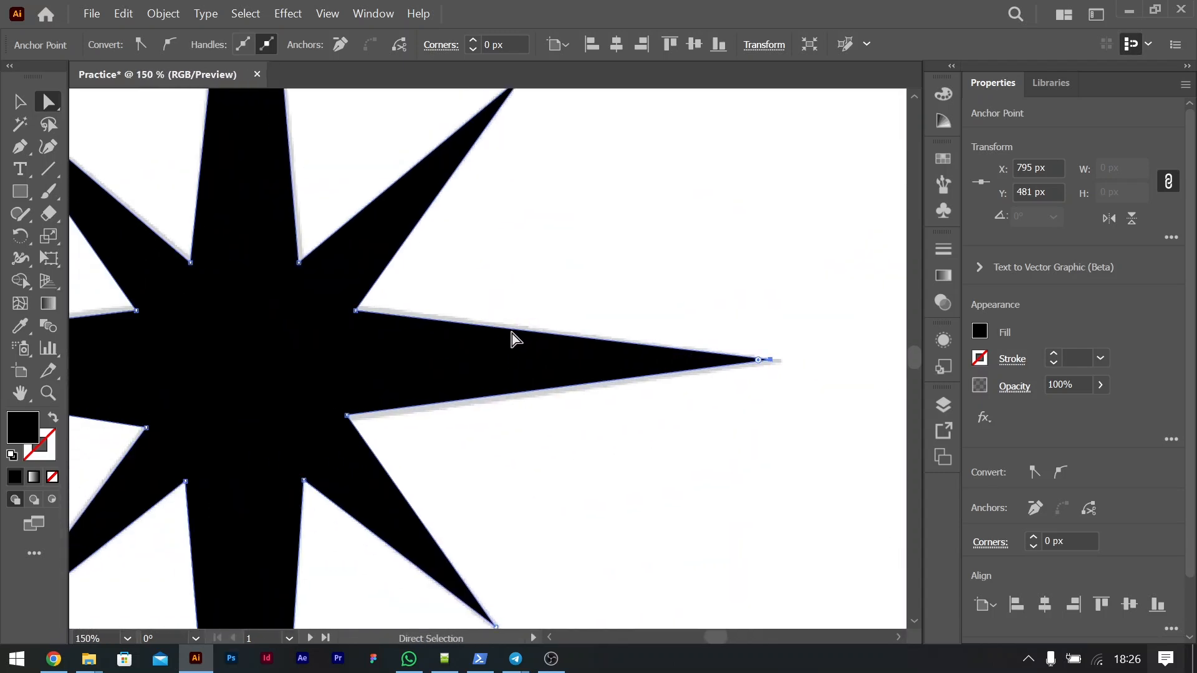
Step: Add an anchor point on the upper edge of the star's right arm, pull it outward, and undo the move
right_click(20, 150)
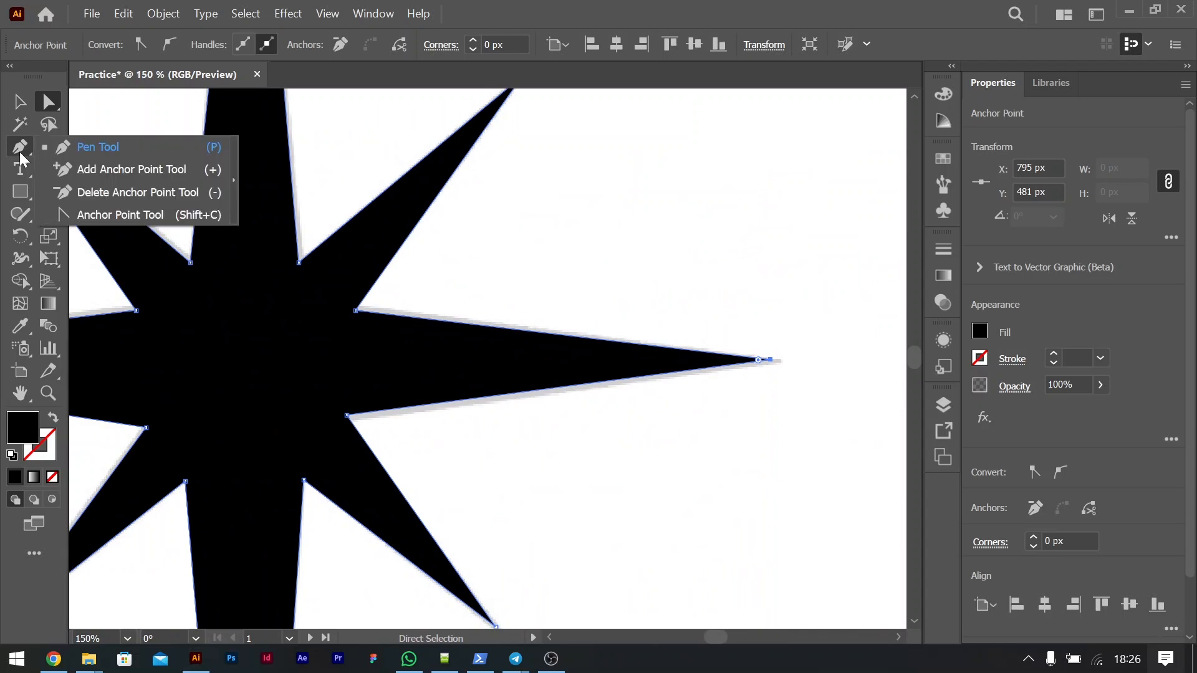
click(118, 170)
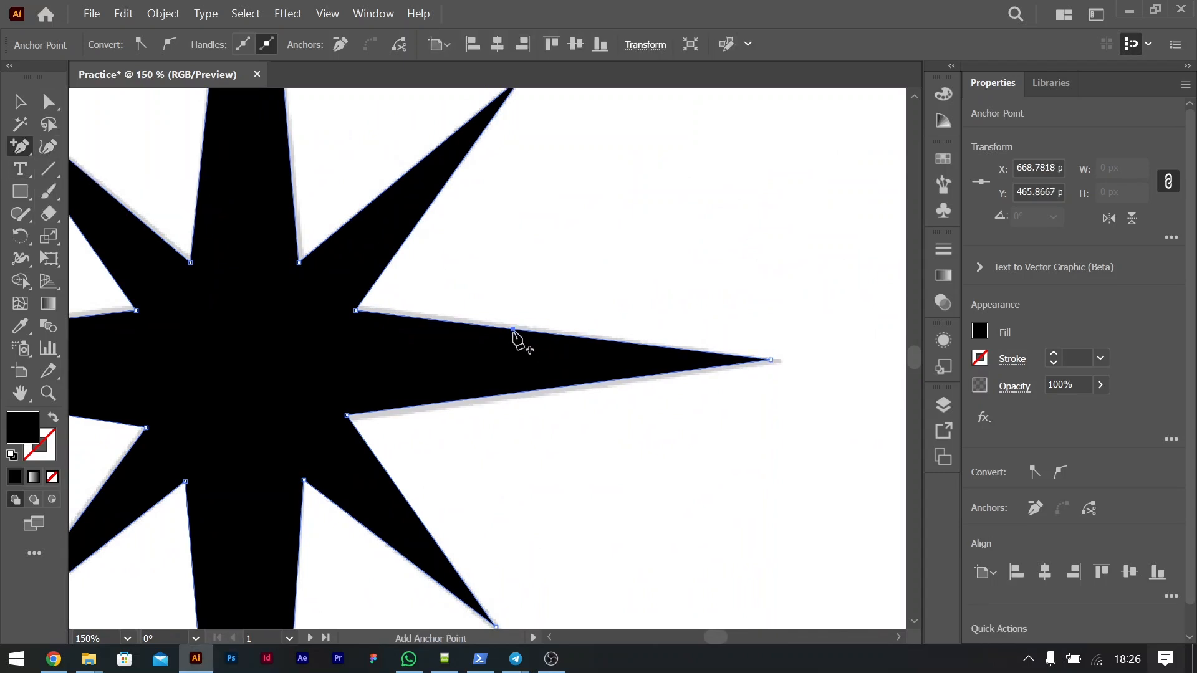
key(a)
drag(515, 336, 559, 200)
key(ctrl+z)
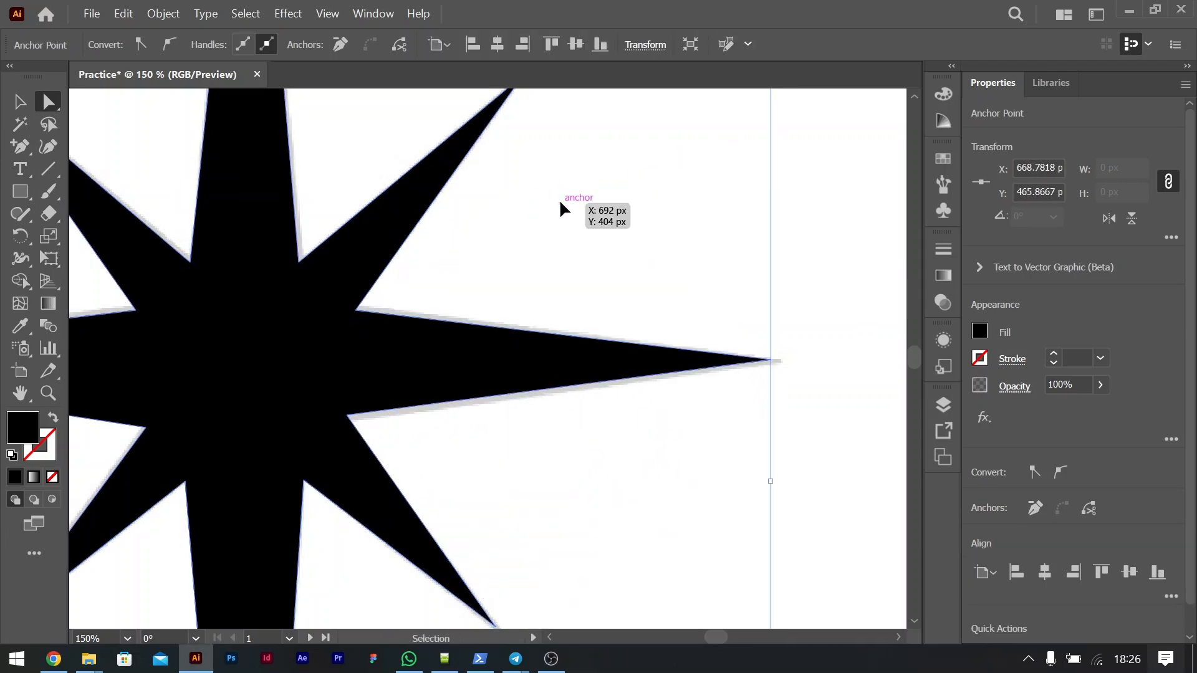
Step: Remove the star's right tip with the Delete Anchor Point tool, and undo the deletion
key(ctrl+minus)
key(ctrl+minus)
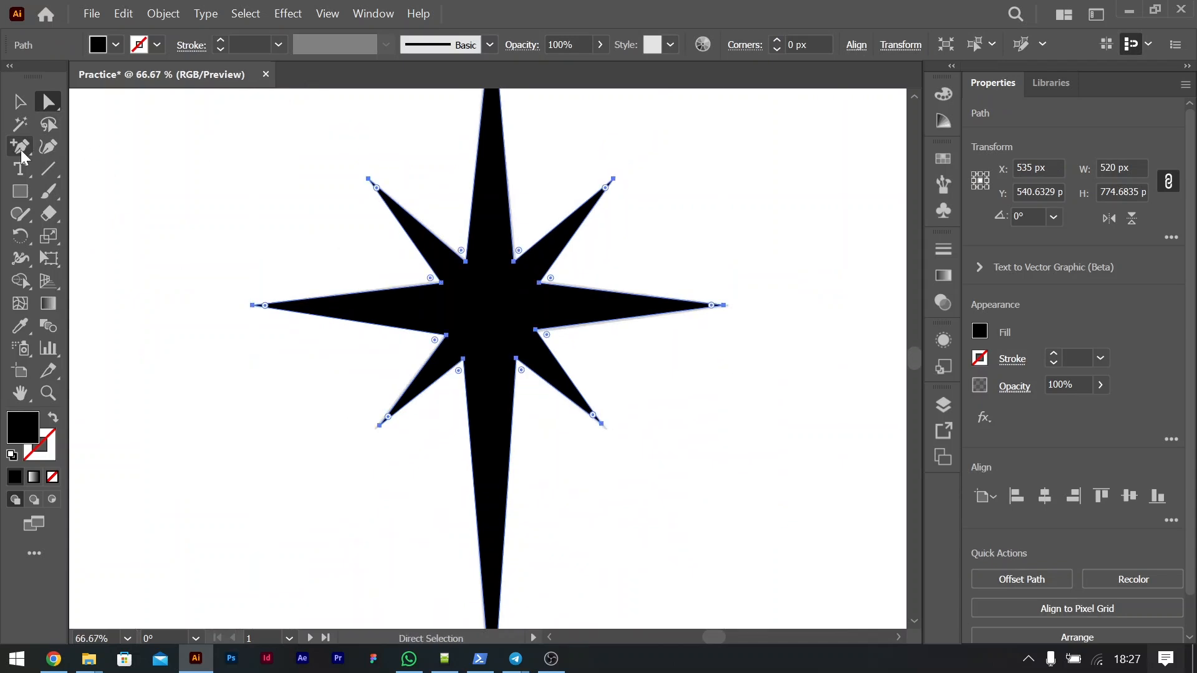
drag(20, 148, 68, 192)
click(725, 306)
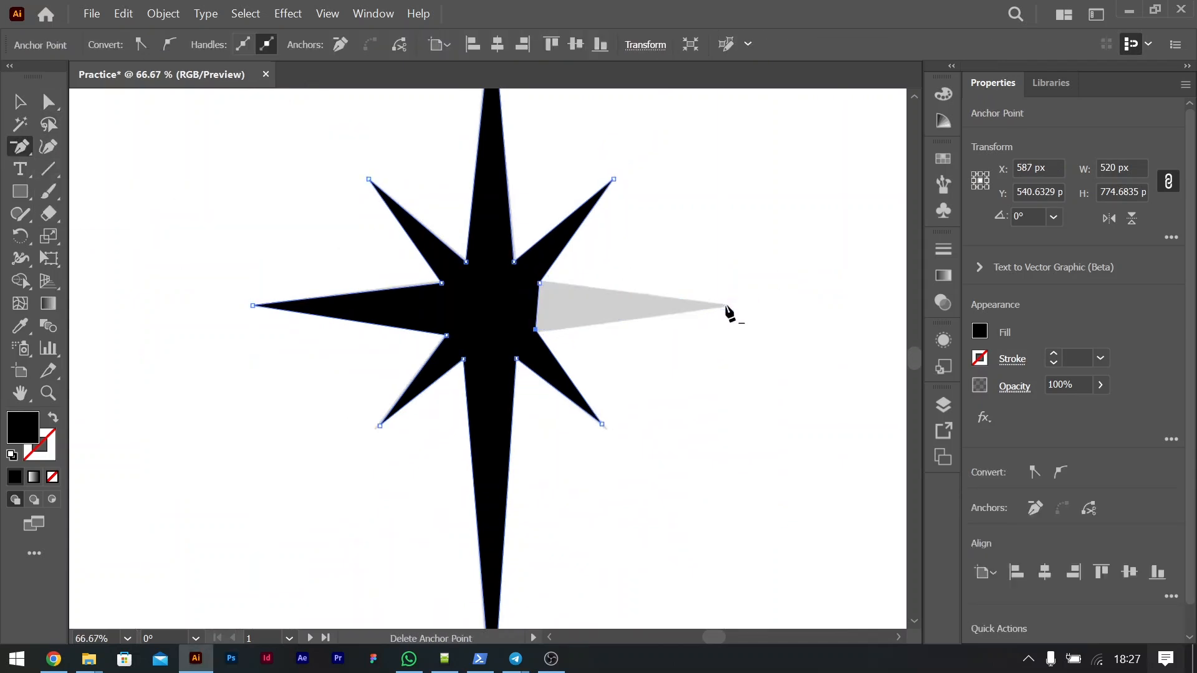
key(ctrl+z)
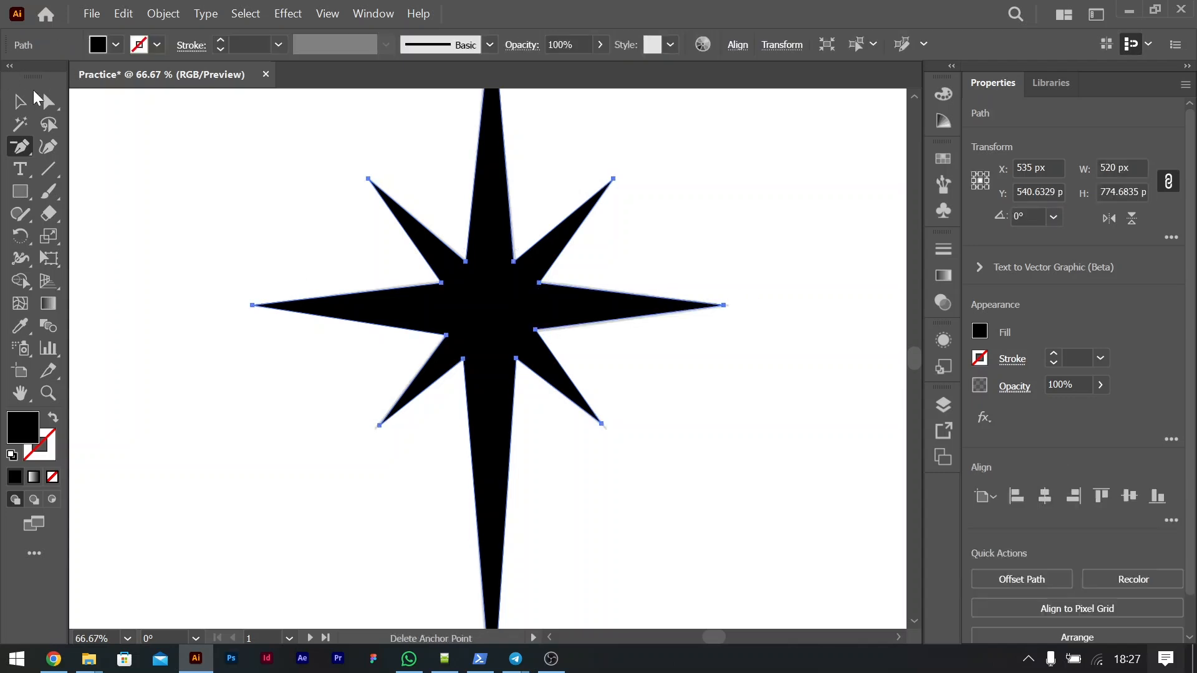
Step: Convert the star's right tip into a smooth rounded point with the Anchor Point tool, and undo it
key(v)
drag(22, 154, 94, 213)
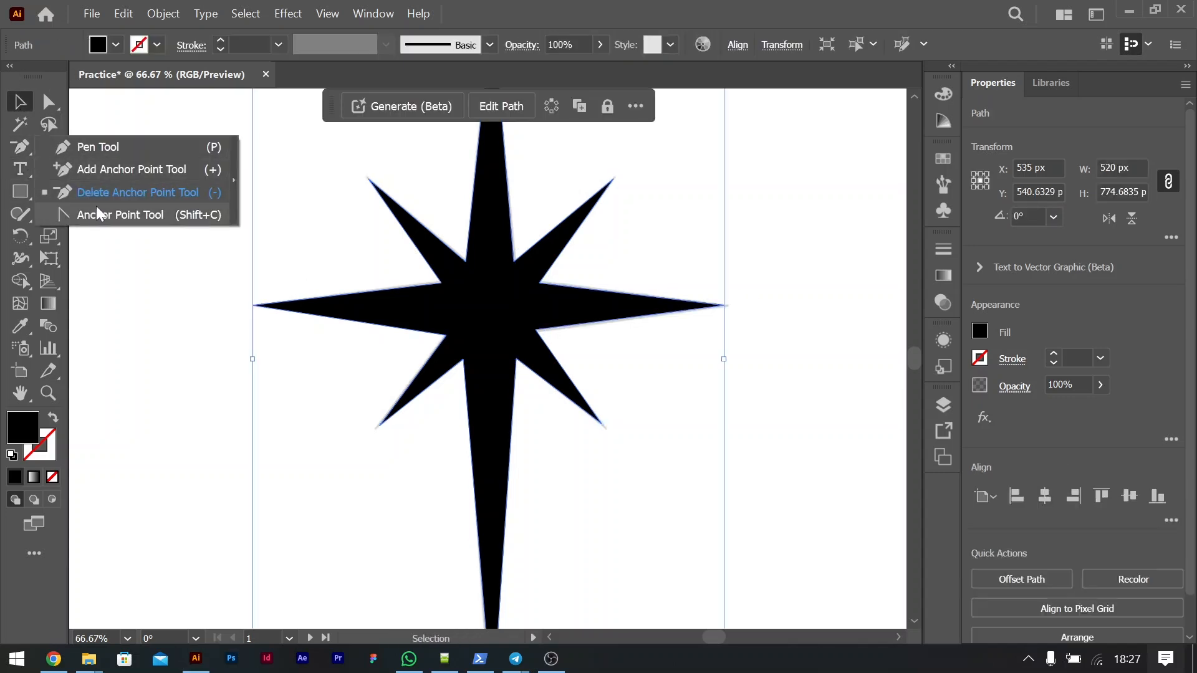
click(105, 215)
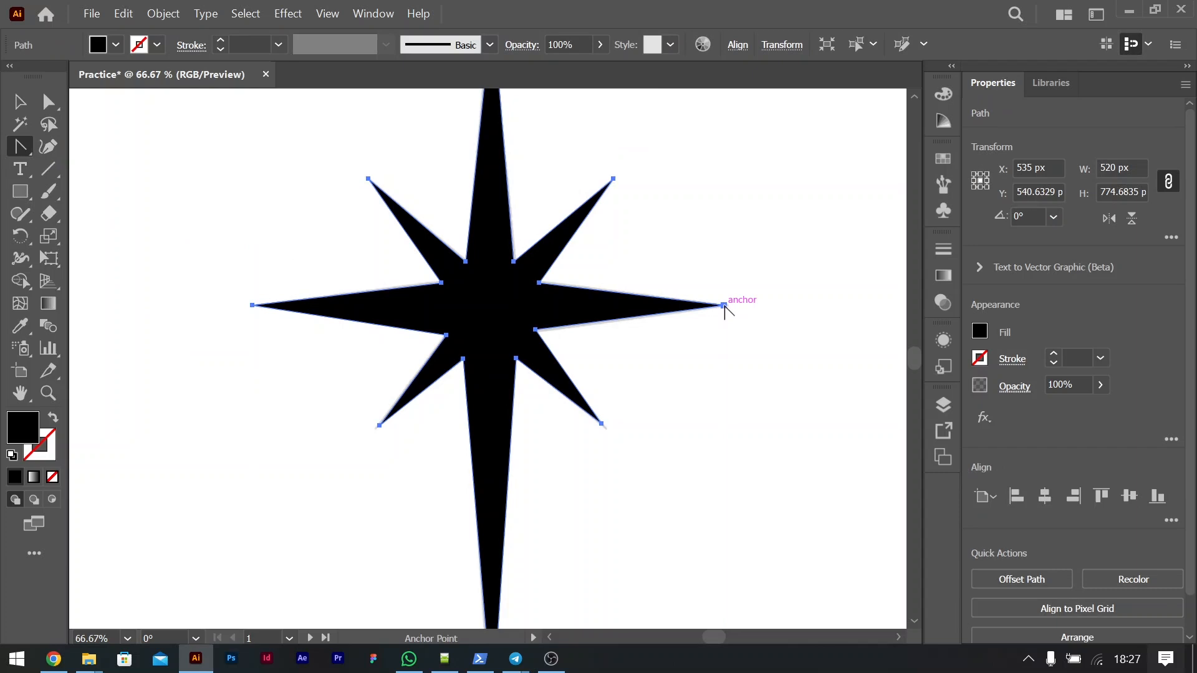
drag(724, 305, 726, 446)
key(ctrl+z)
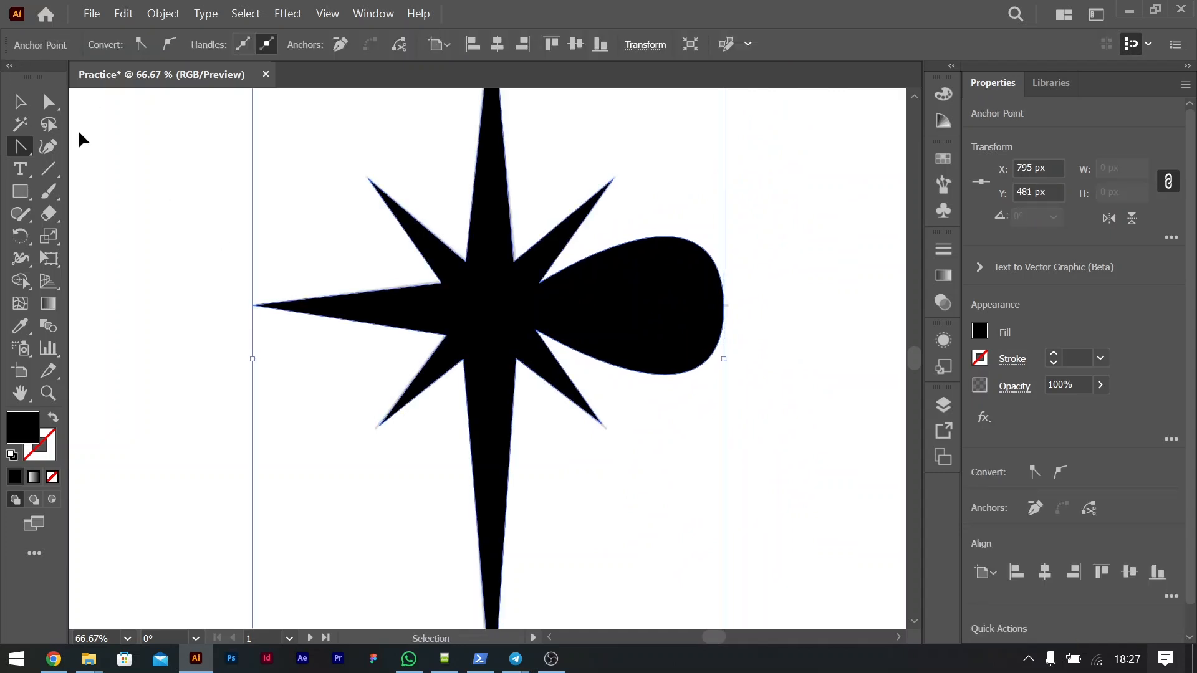
Step: Make the Pen tool the active variant of its tool group again
click(21, 102)
click(21, 147)
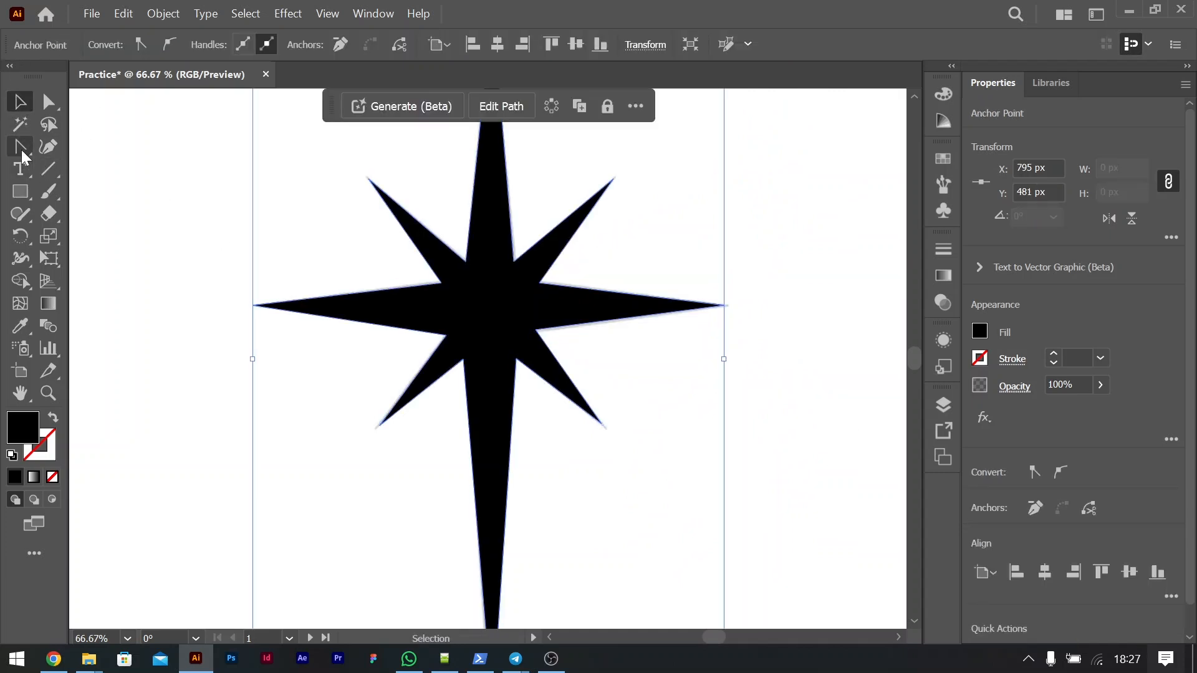
click(87, 147)
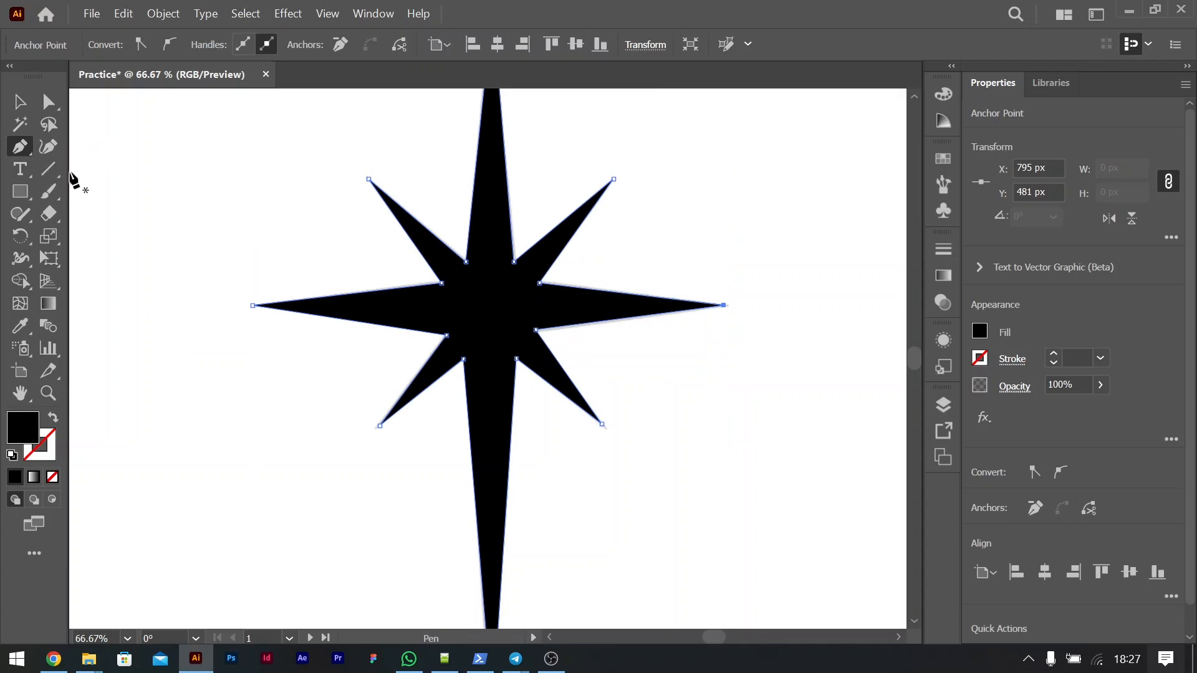
Step: Review the lesson topic list beside the first artboard, from the Pen tool and Bezier curves to layers and groups
key(ctrl+minus)
key(ctrl+minus)
key(ctrl+minus)
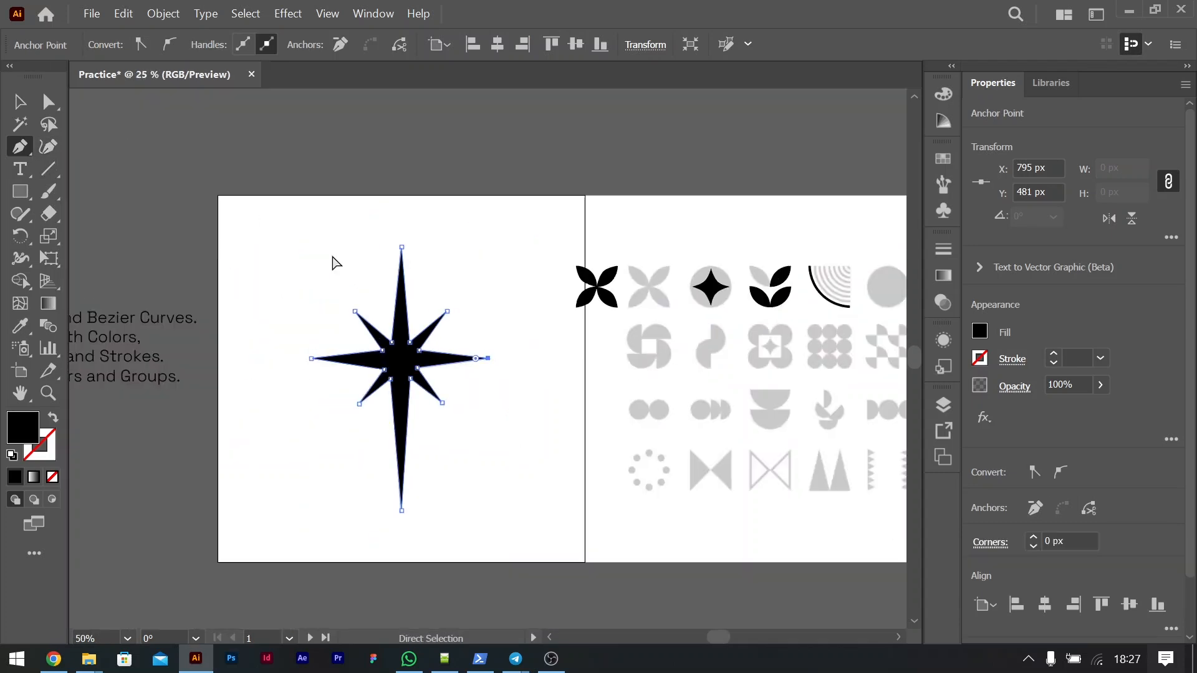
scroll(333, 261, left, 10)
key(v)
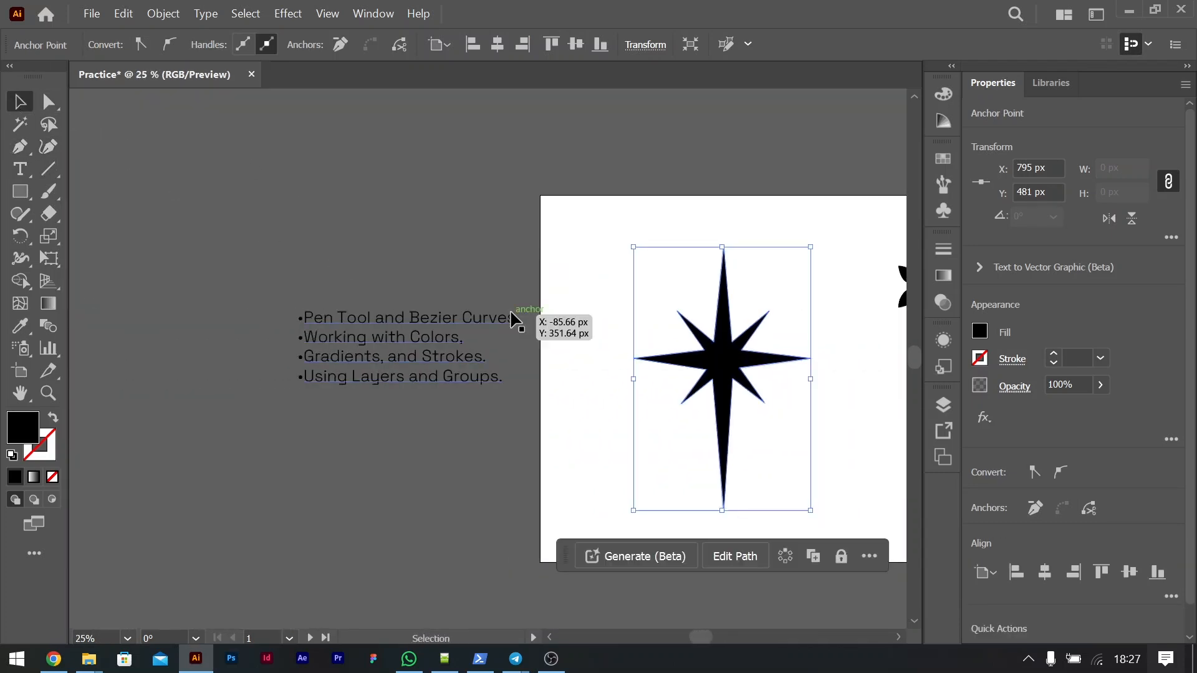
click(552, 399)
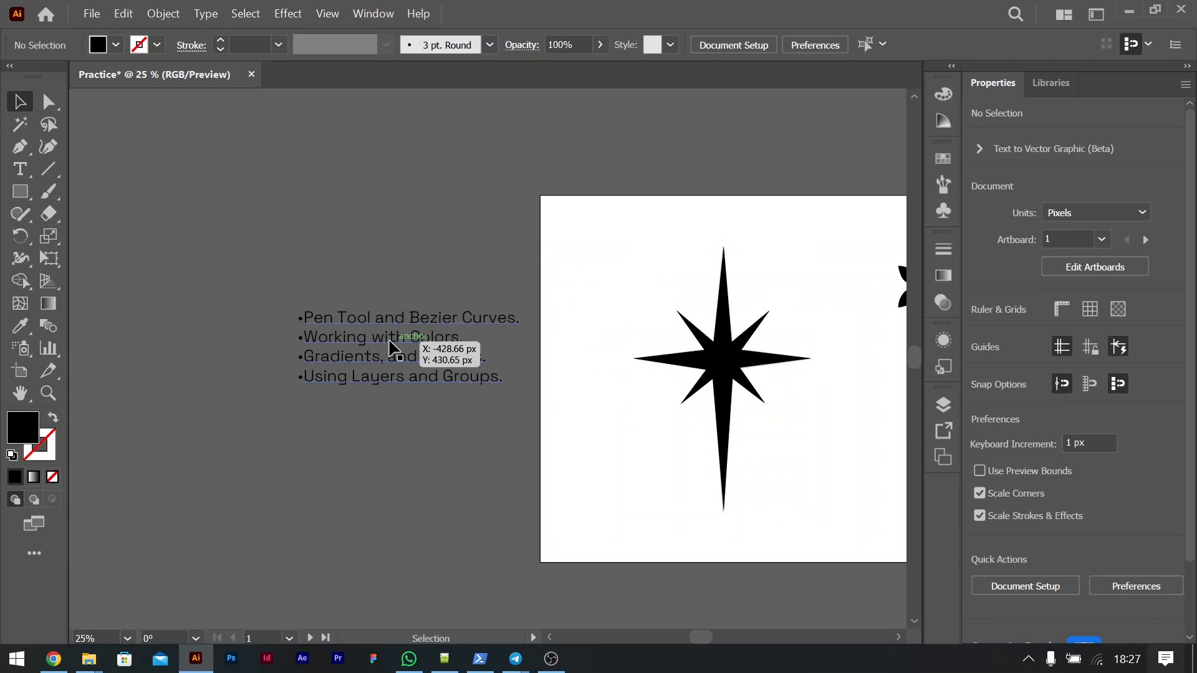
click(397, 341)
scroll(588, 325, right, 5)
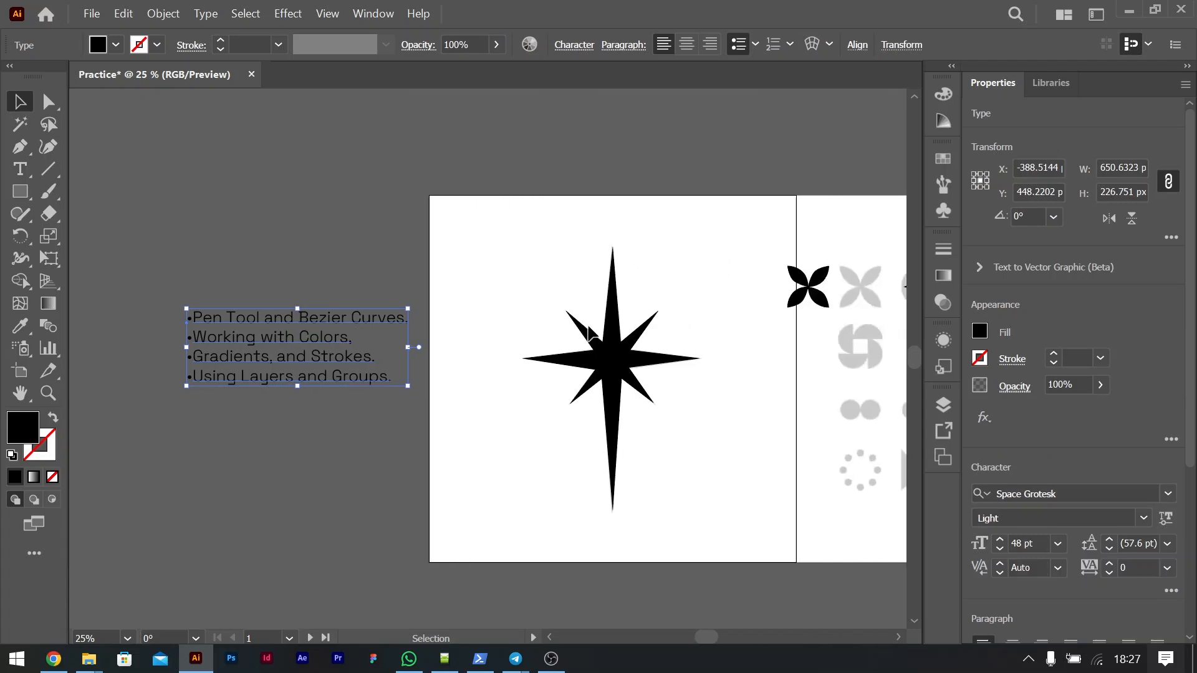
scroll(589, 327, left, 3)
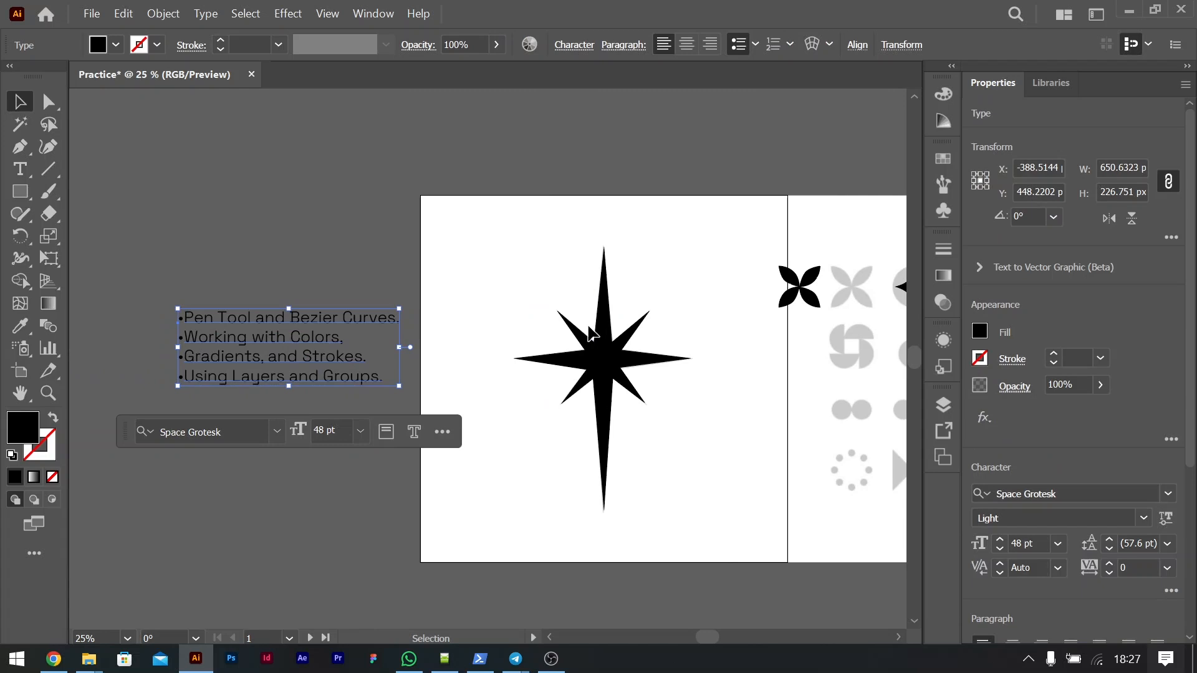
click(526, 163)
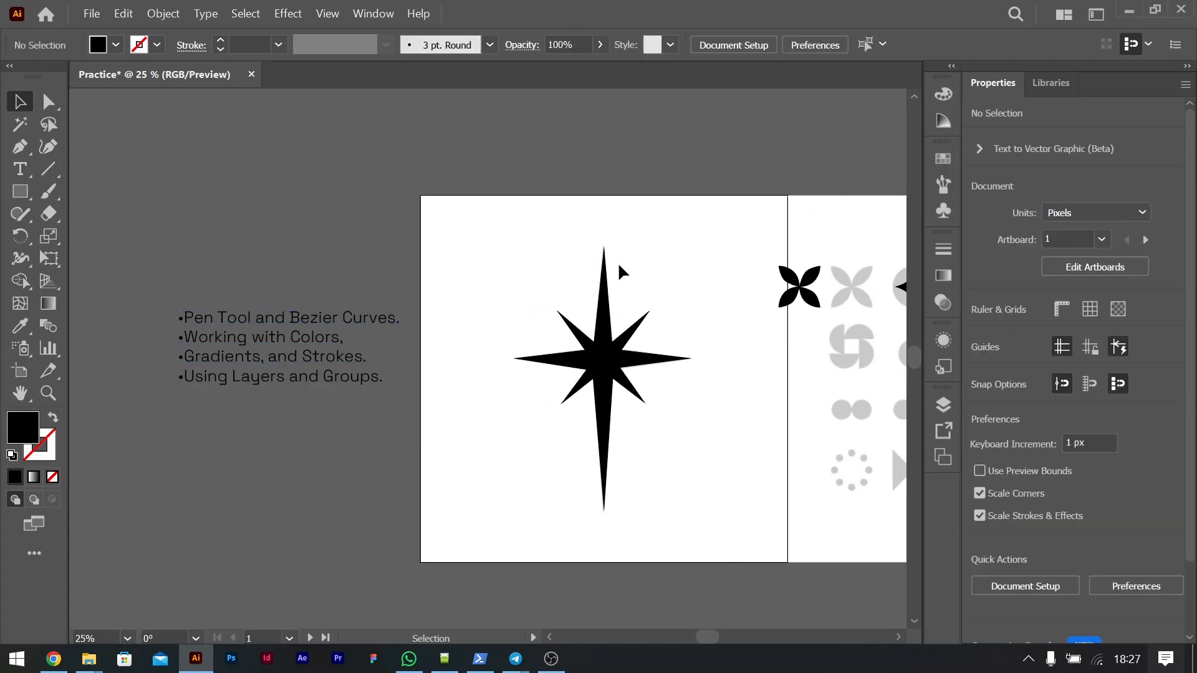
scroll(619, 265, right, 3)
scroll(619, 266, up, 3)
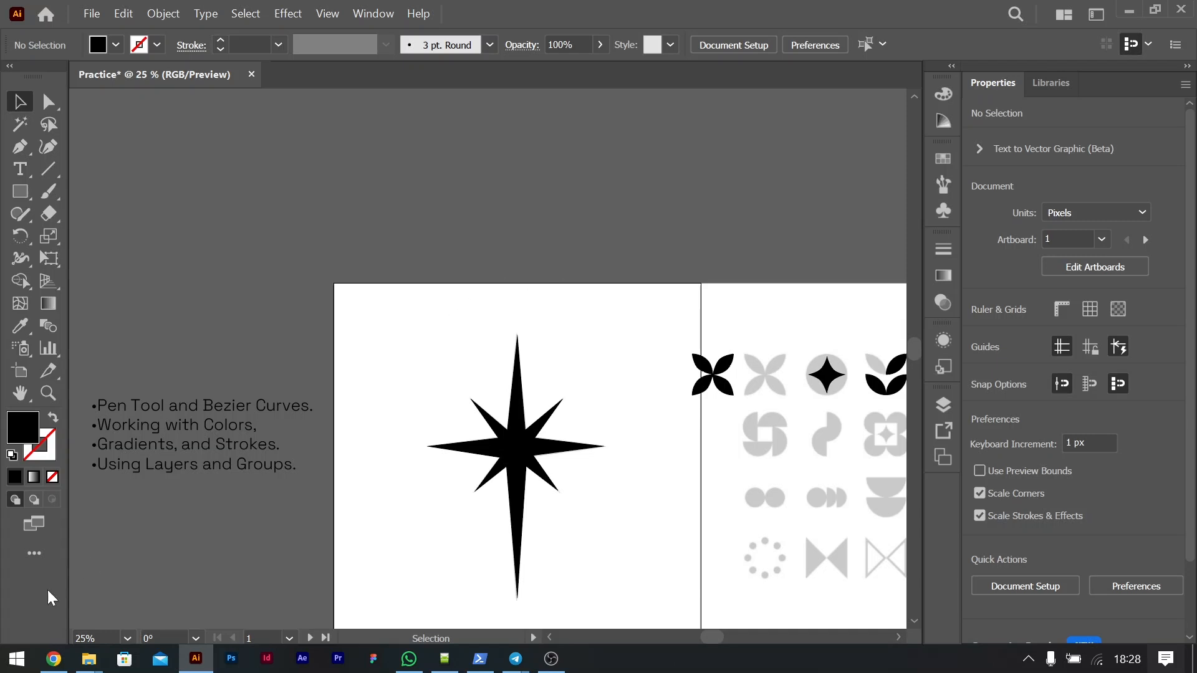
Step: Switch to Chrome and search Google for images of "two random colors" in a new tab
click(53, 659)
click(1006, 17)
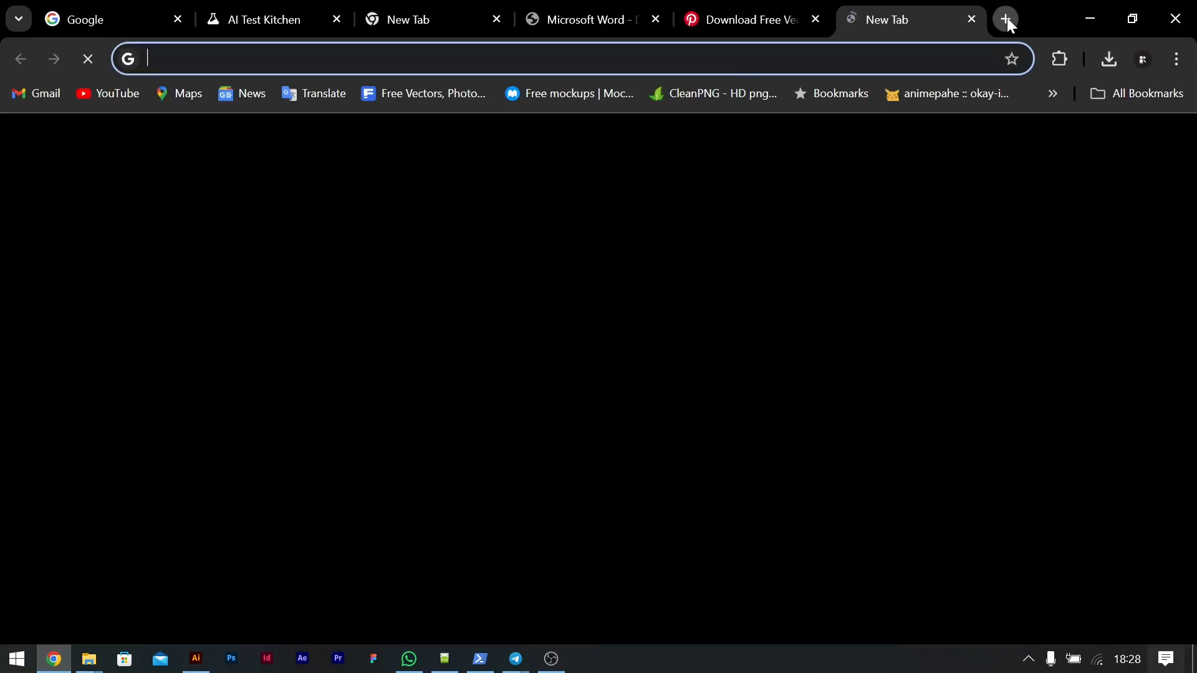
text(two random r)
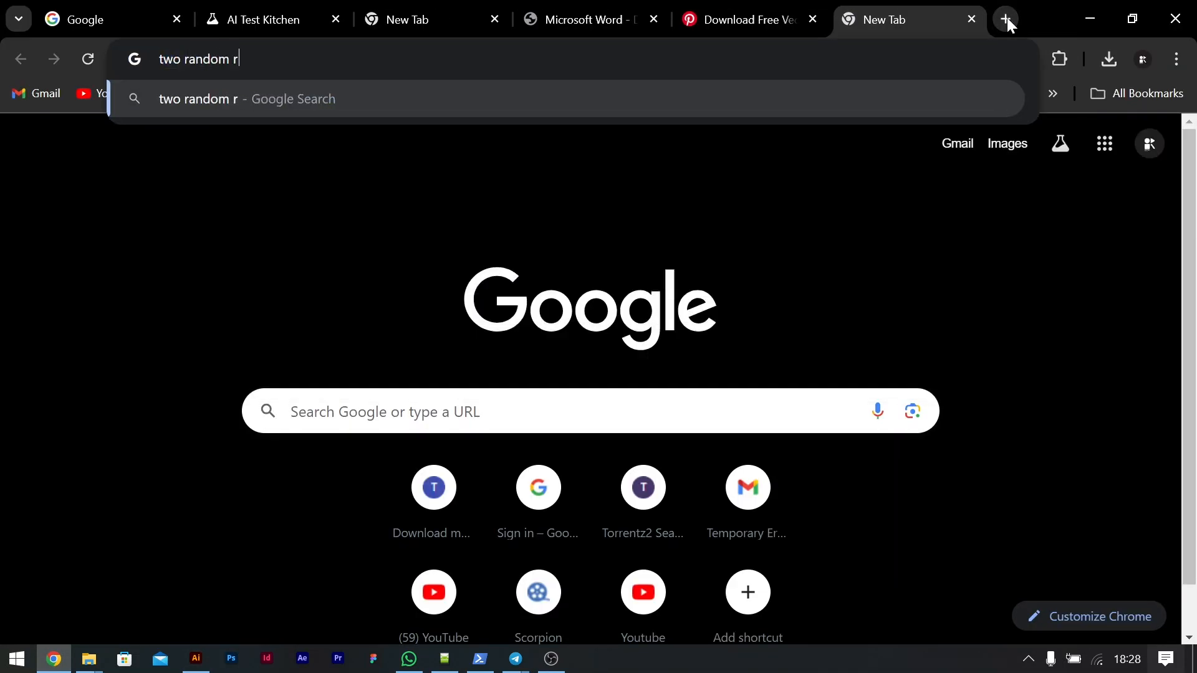
key(BackSpace)
text(colors)
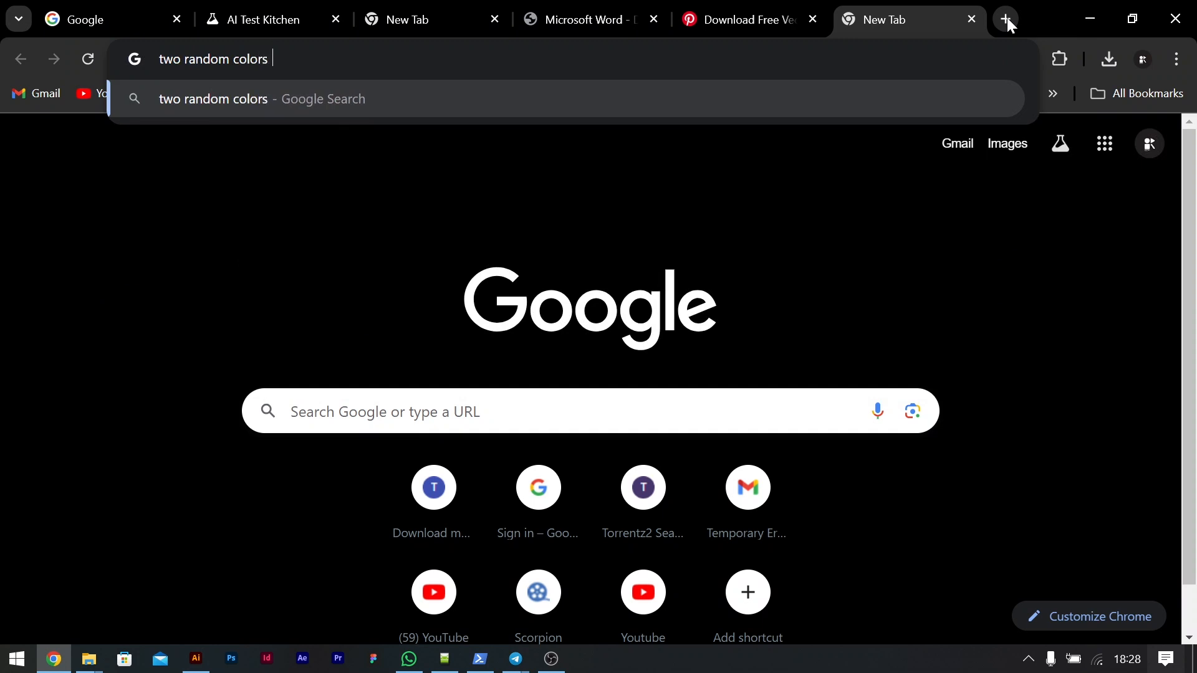
key(Return)
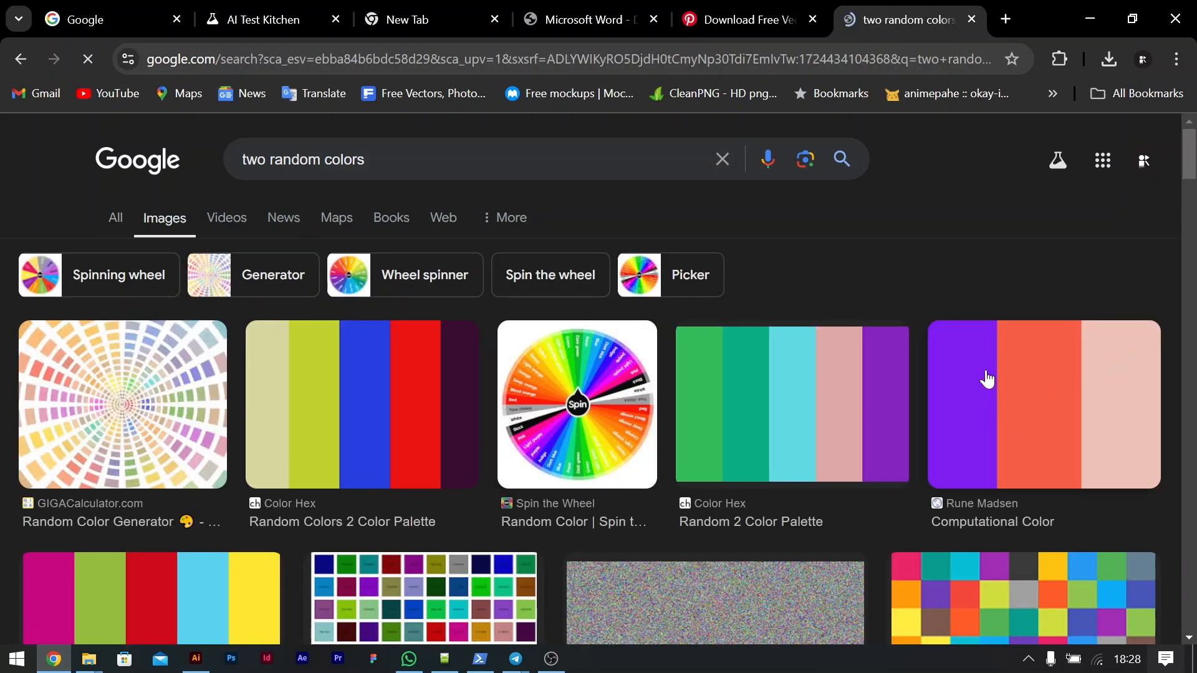
Step: Copy the purple, orange and pink palette image, return to Illustrator, and paste it above the topic list
right_click(986, 422)
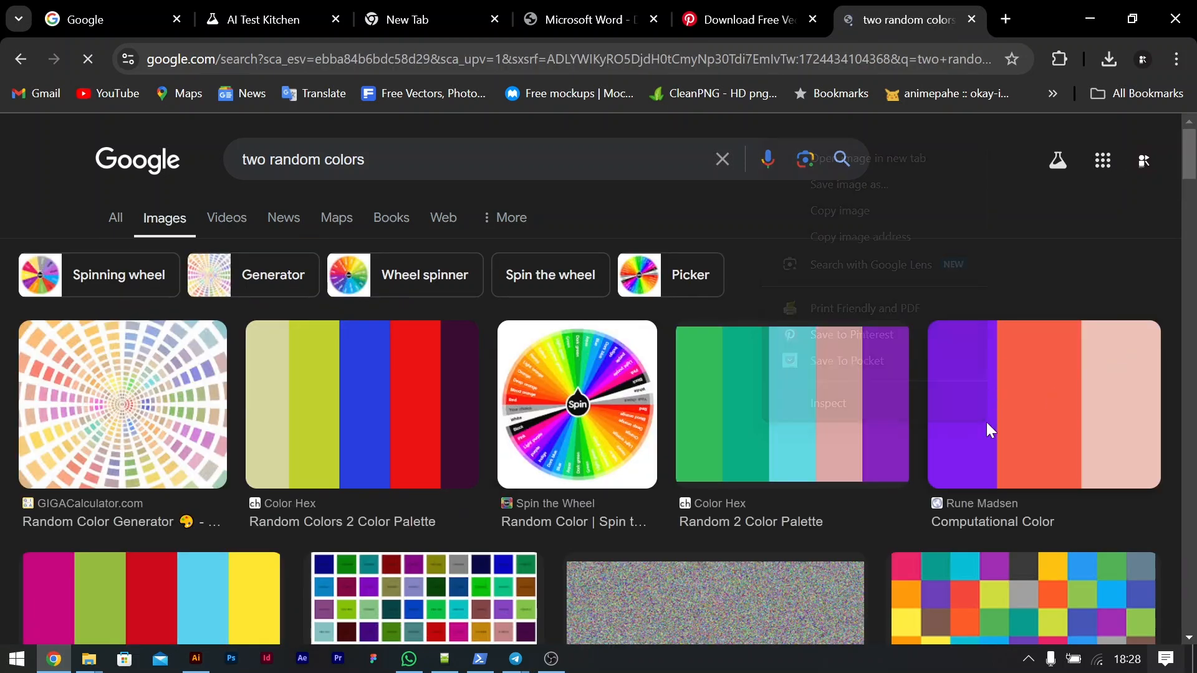
click(847, 210)
click(1090, 18)
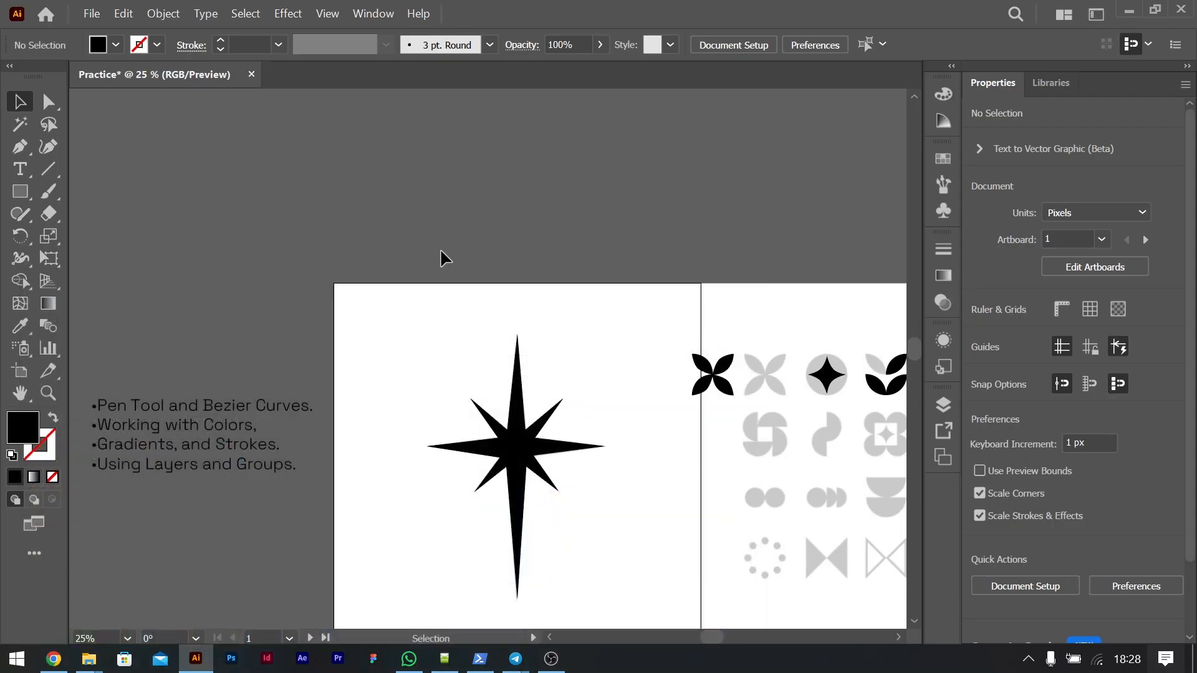
key(ctrl+v)
drag(492, 339, 232, 181)
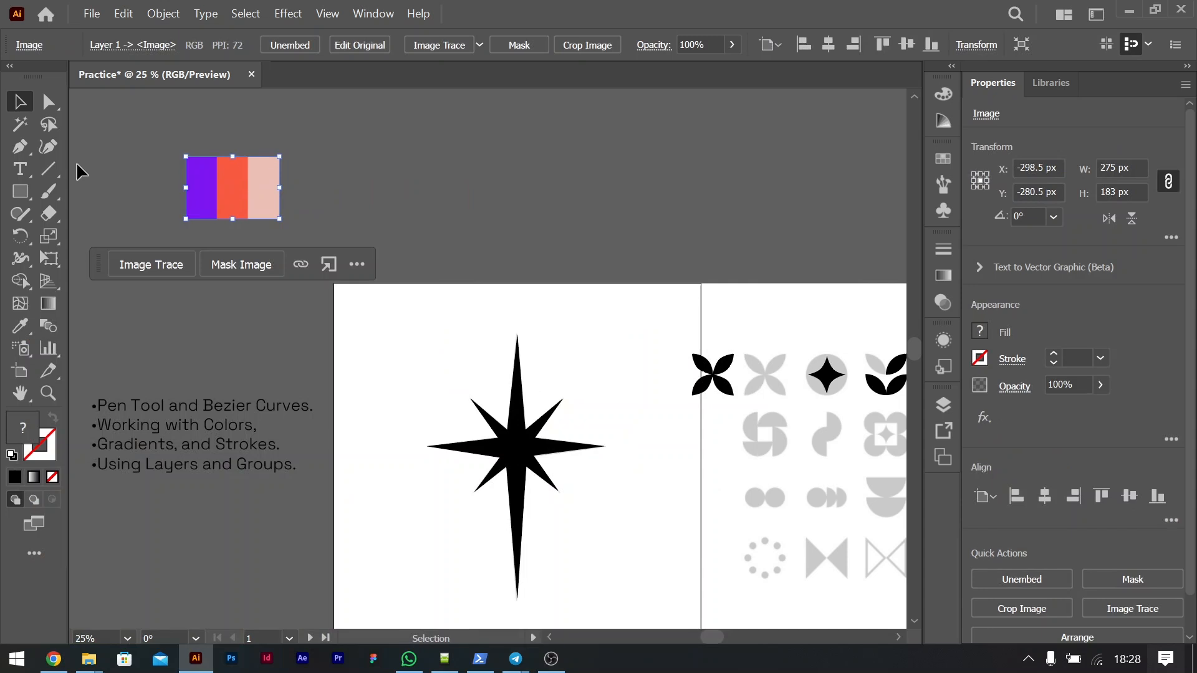
Step: Draw a rectangle about 123 by 92 px above the first artboard and place a copy about 745 px to its right
click(20, 189)
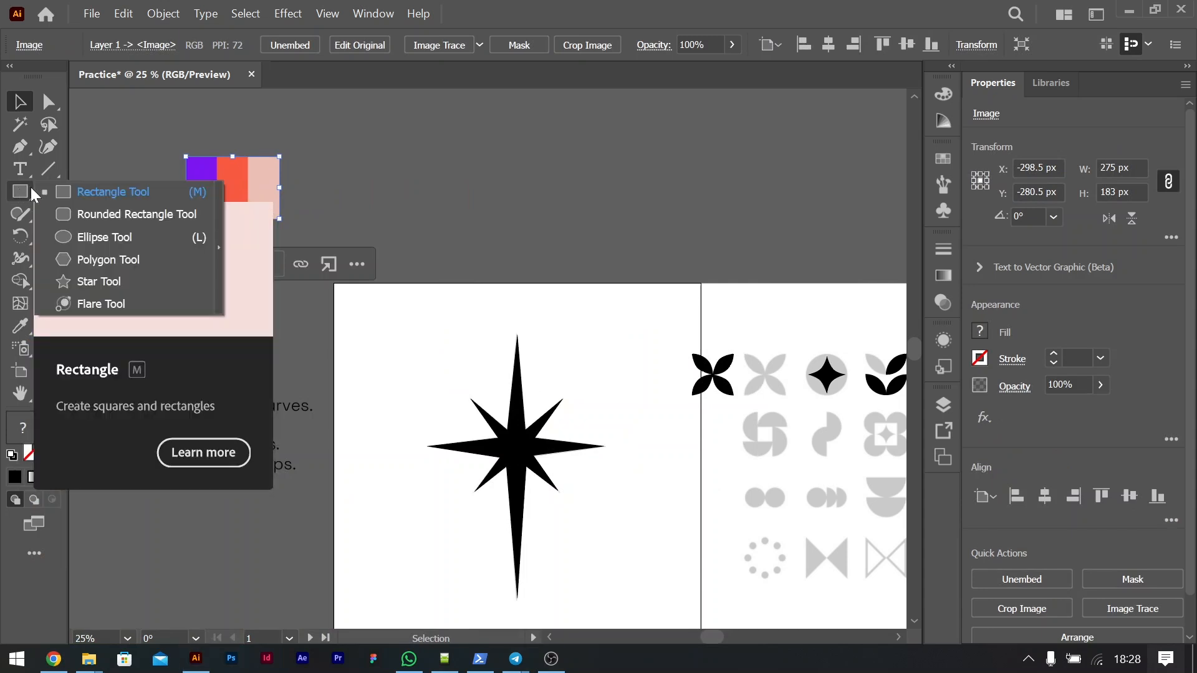
click(31, 188)
drag(359, 202, 633, 228)
key(v)
click(436, 221)
click(432, 219)
Step: Fill the left rectangle with the palette's purple and the right rectangle with its orange using the Eyedropper
click(380, 219)
key(i)
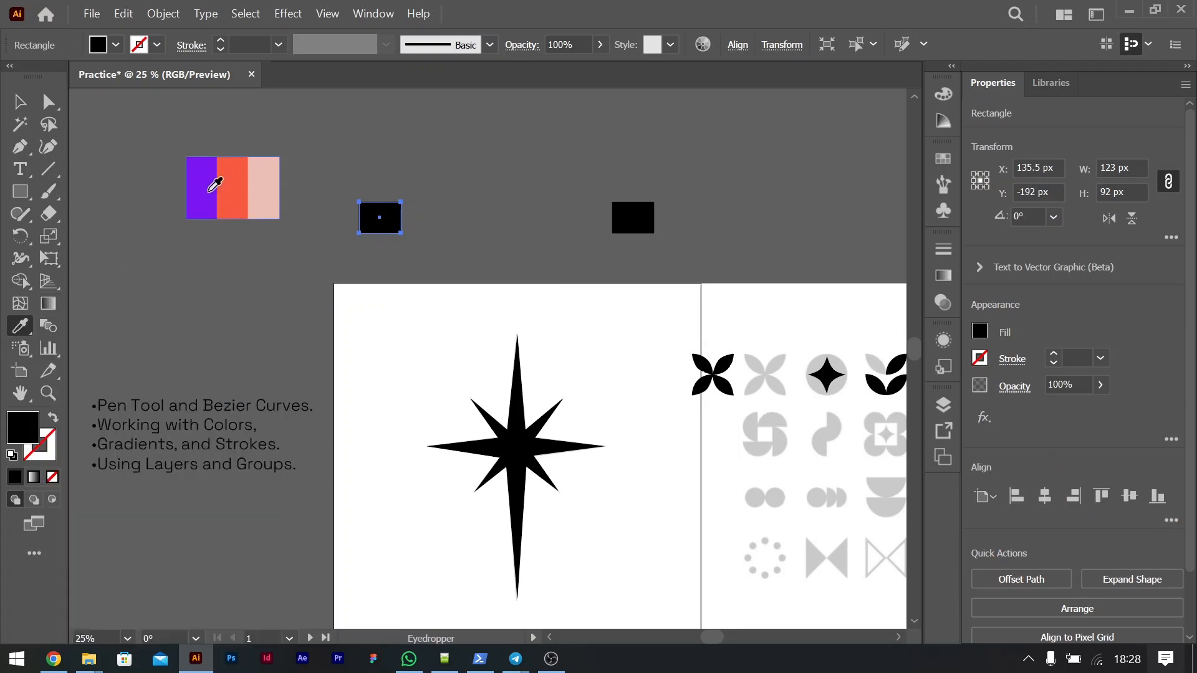
click(211, 188)
key(v)
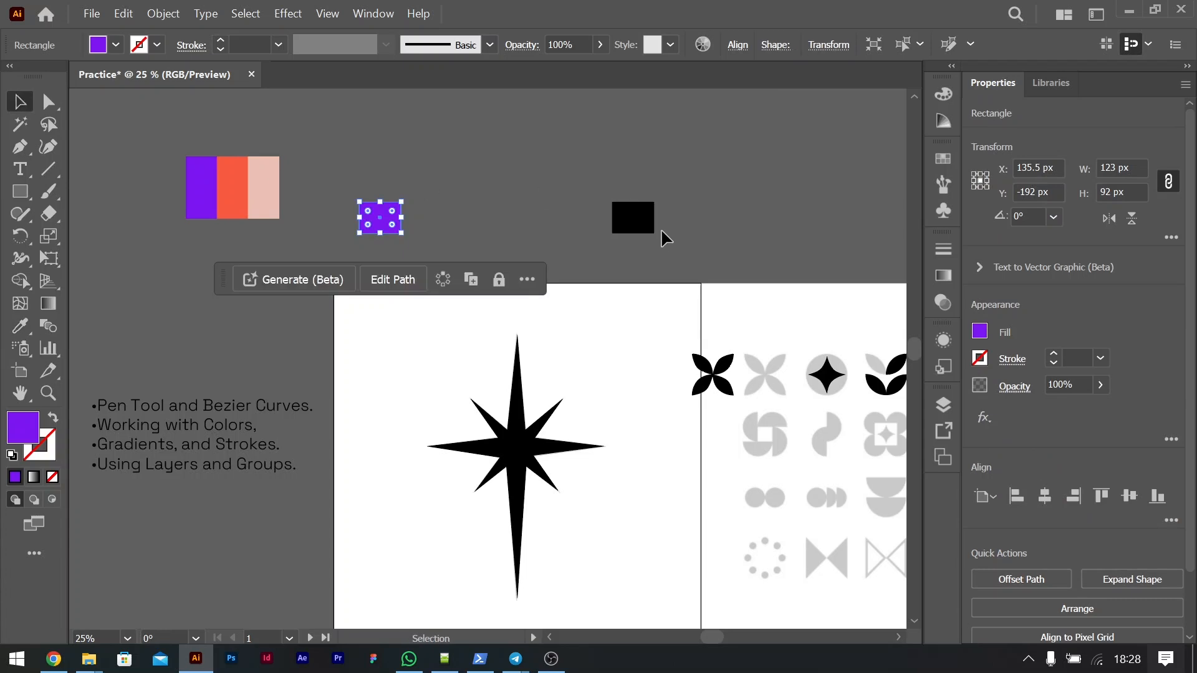
click(642, 218)
key(i)
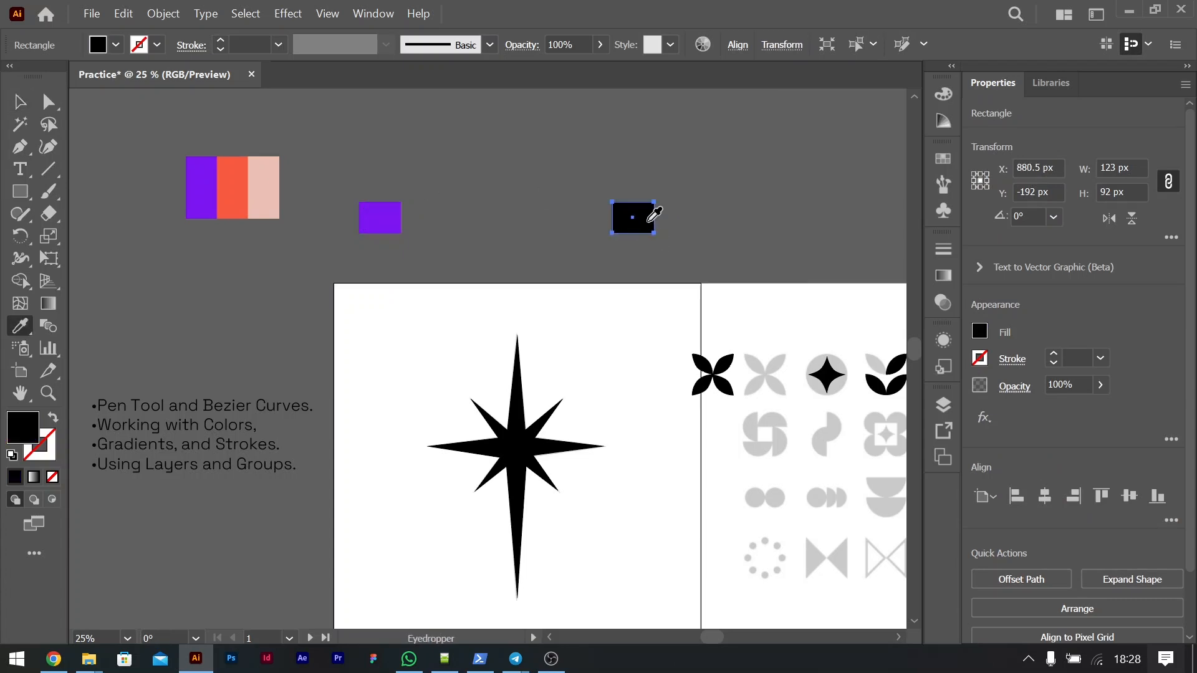
click(241, 189)
Step: Select the purple and orange rectangles together and make a blend between them
key(v)
drag(362, 168, 680, 233)
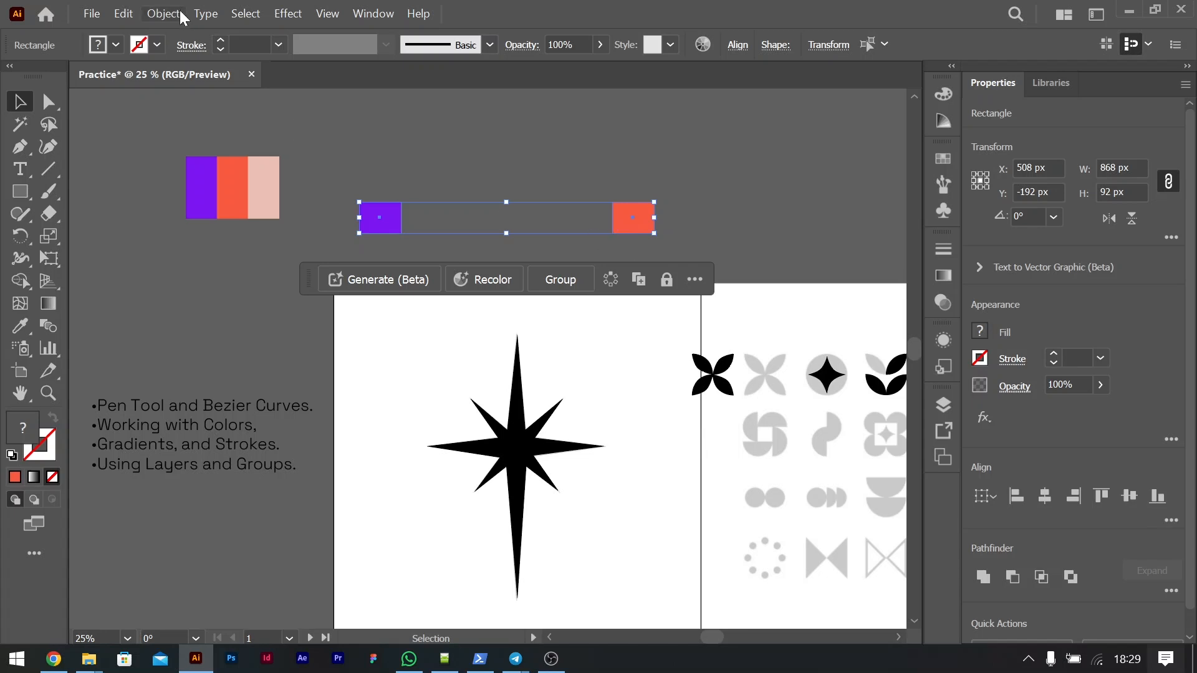
click(165, 15)
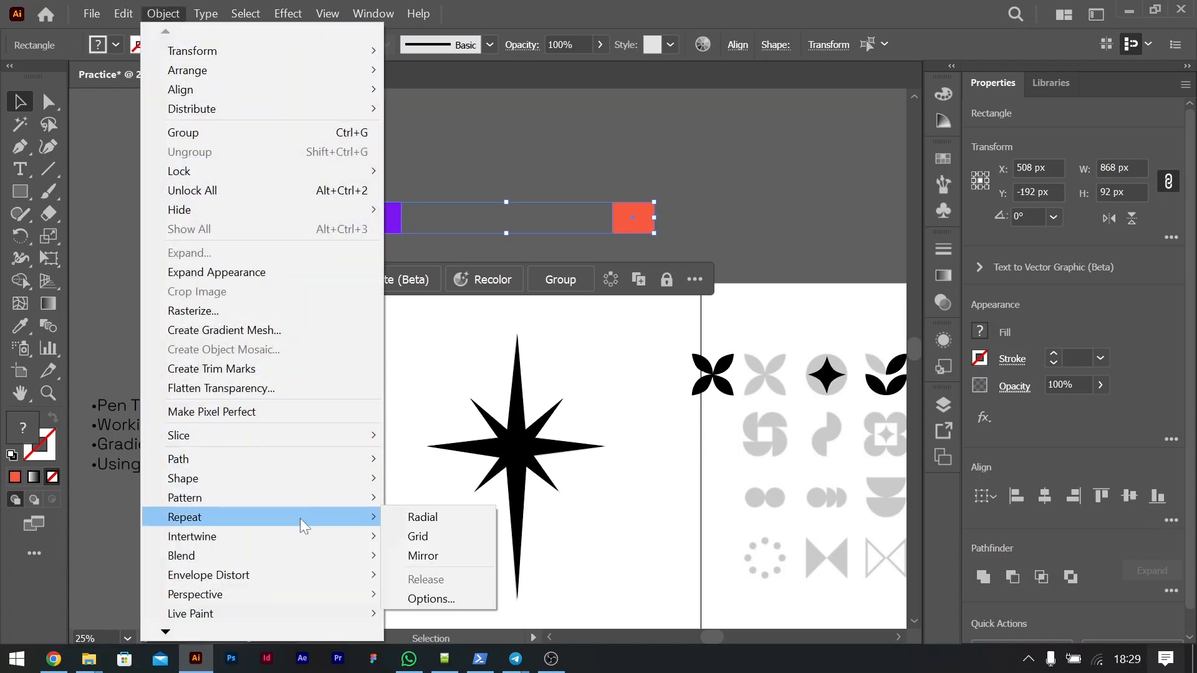
mouse_move(309, 553)
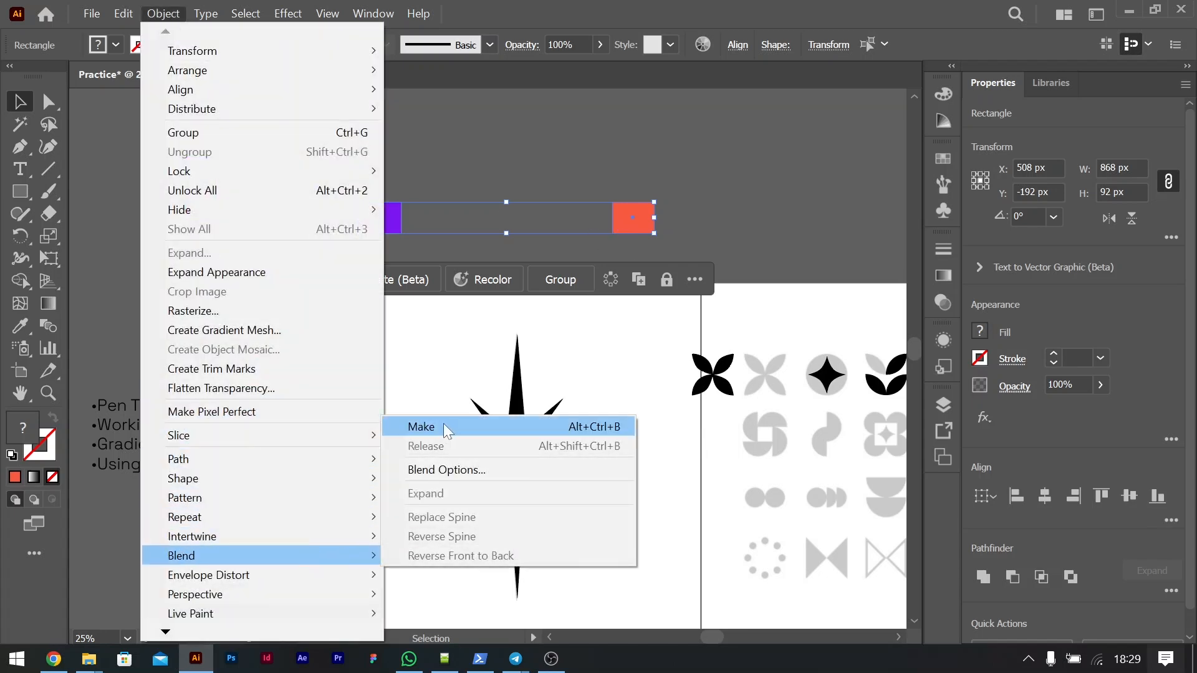
click(443, 424)
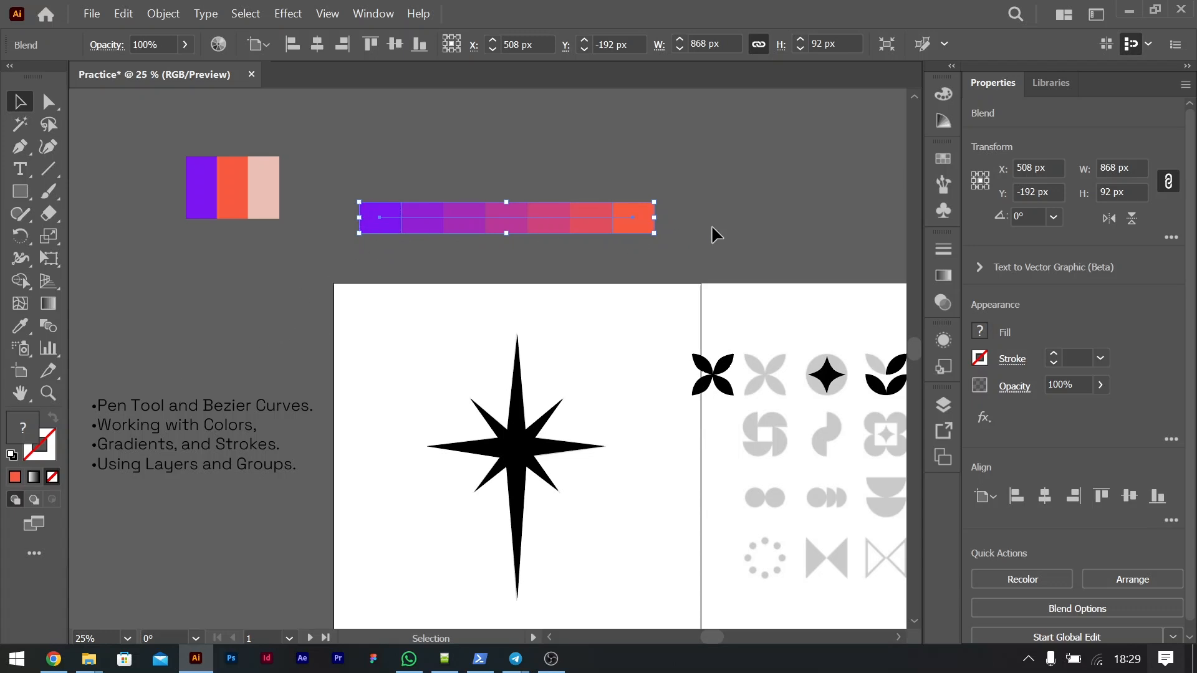
Step: Change the blend's spacing to Specified Steps with 2 steps between the purple and orange rectangles
double_click(45, 330)
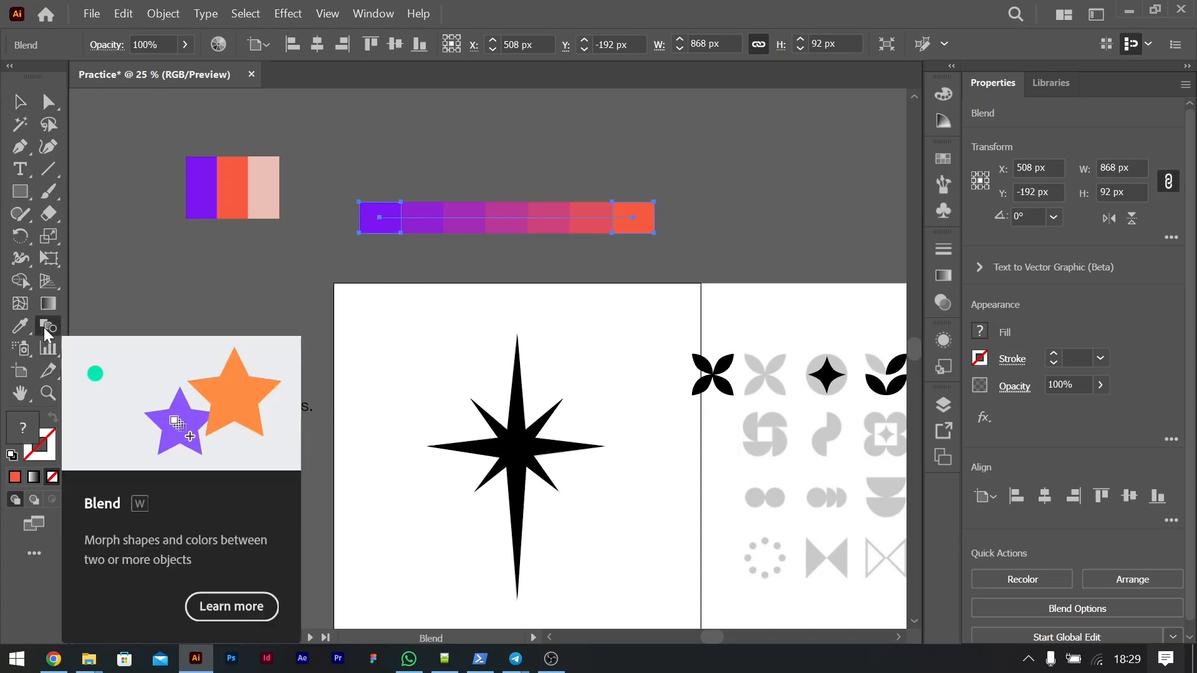
click(802, 272)
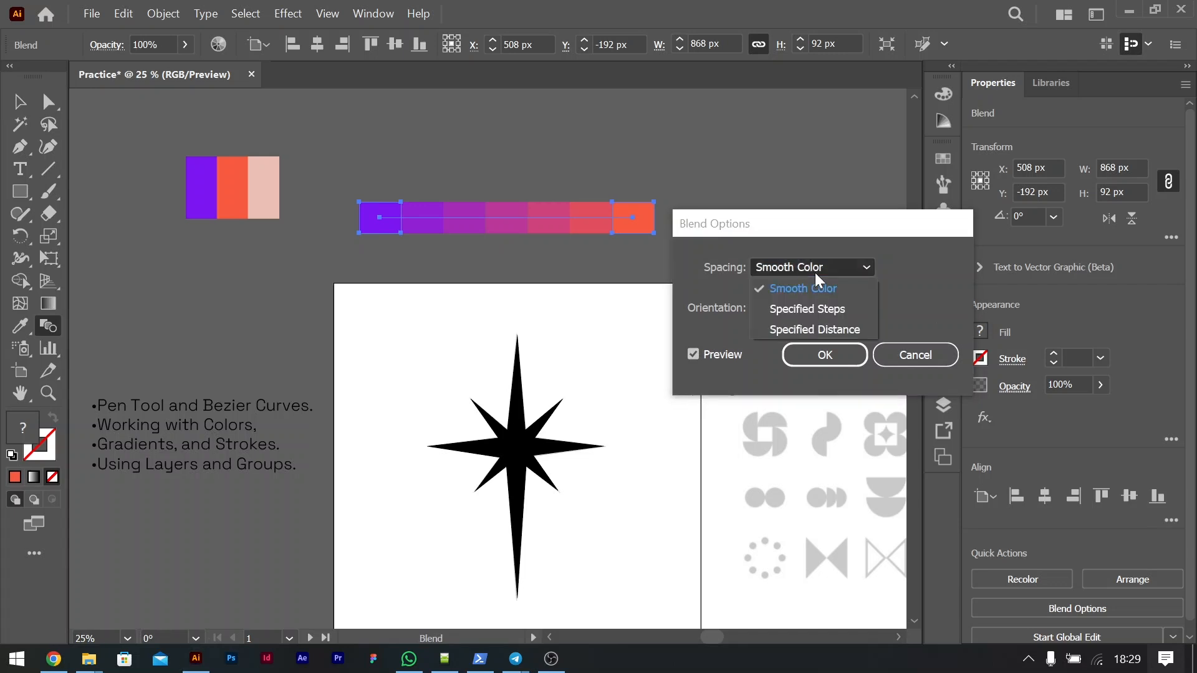
click(796, 309)
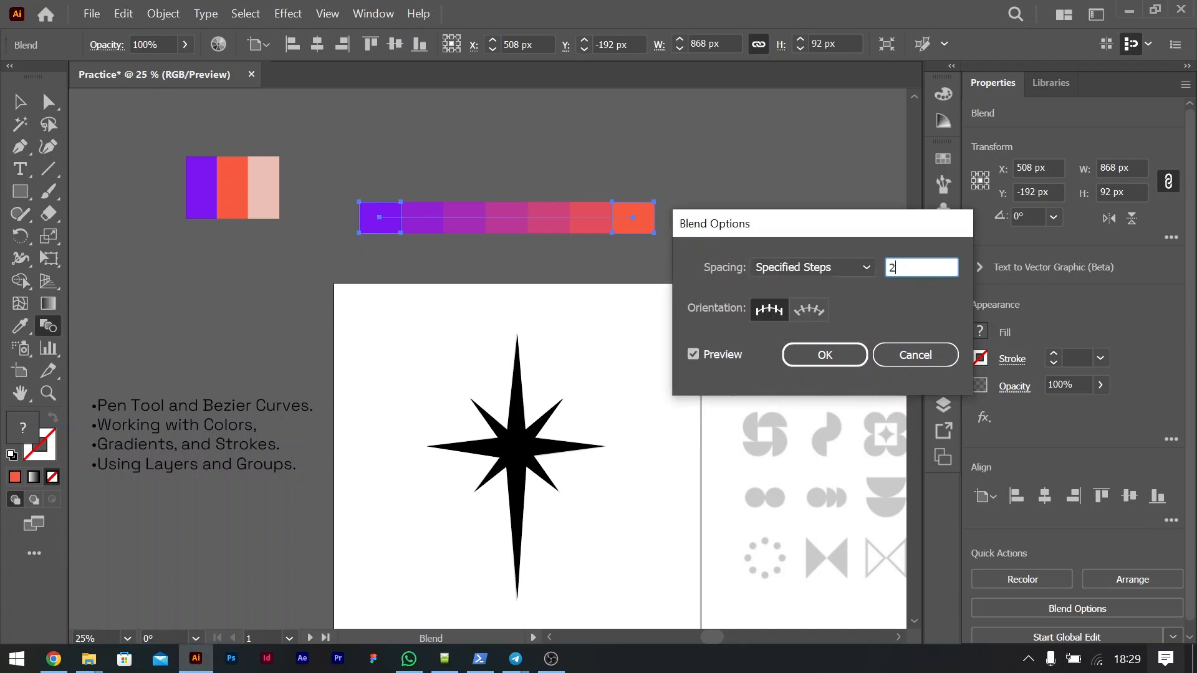
click(828, 355)
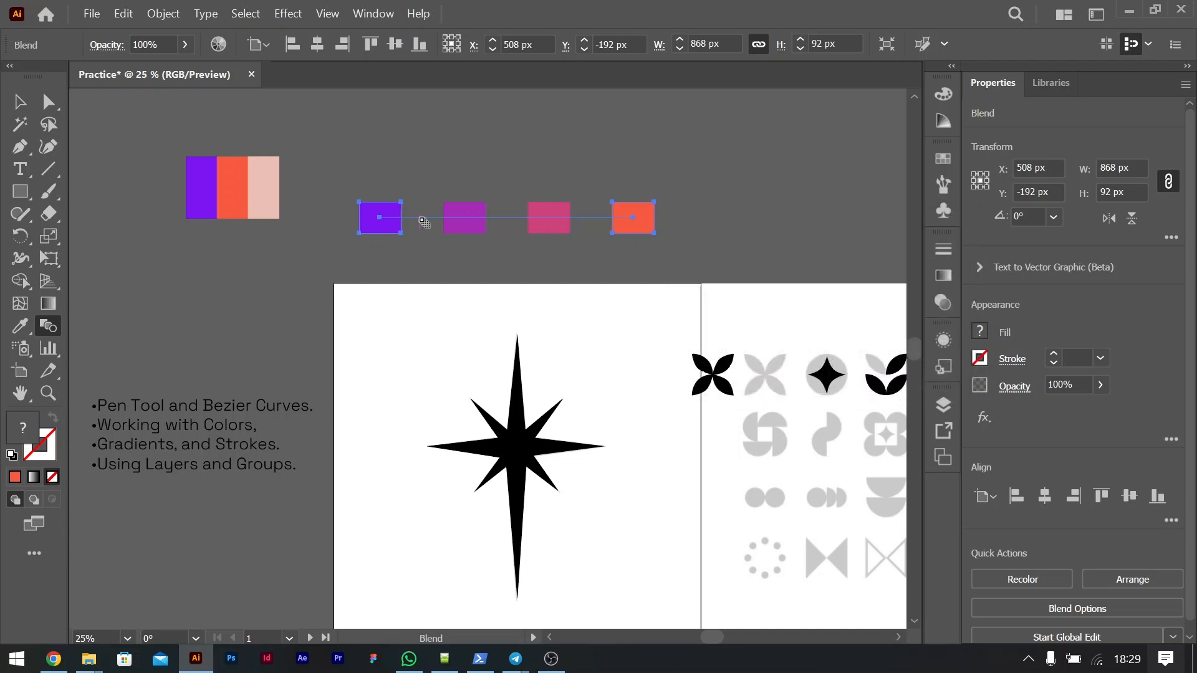
Step: Move the whole blend to about X 556 px, Y -189 px, and shift only its orange rectangle about 666 px to the right
click(19, 102)
click(625, 195)
drag(473, 222, 489, 223)
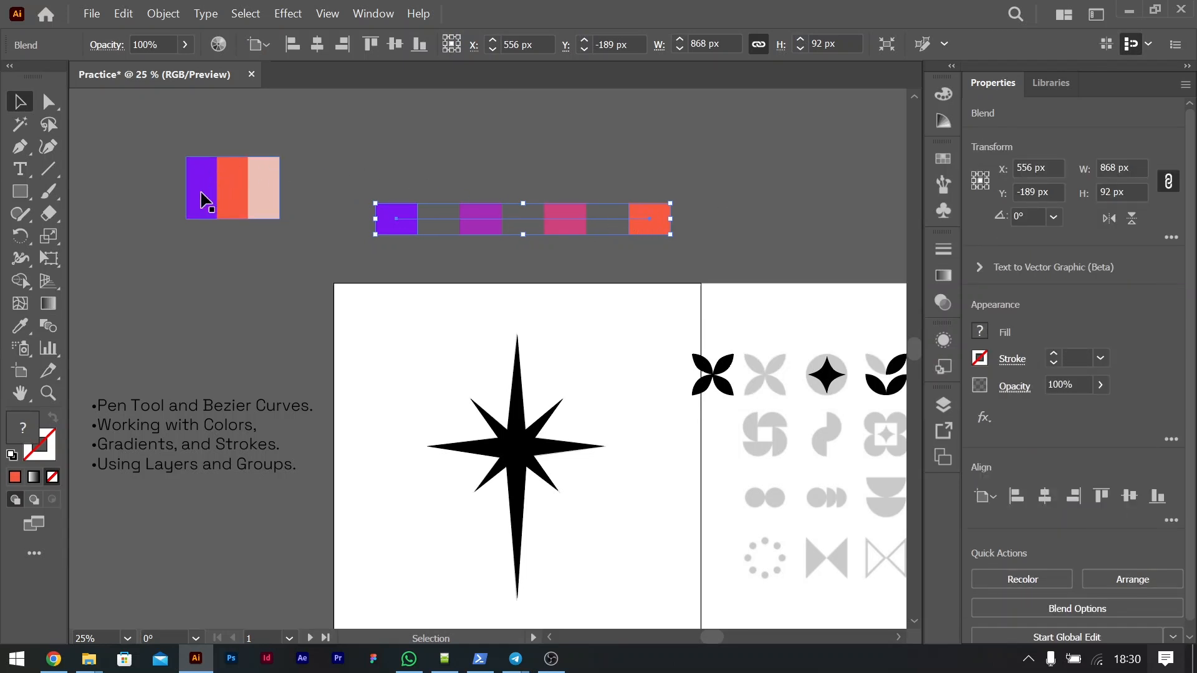
double_click(643, 223)
drag(664, 218, 876, 213)
double_click(560, 188)
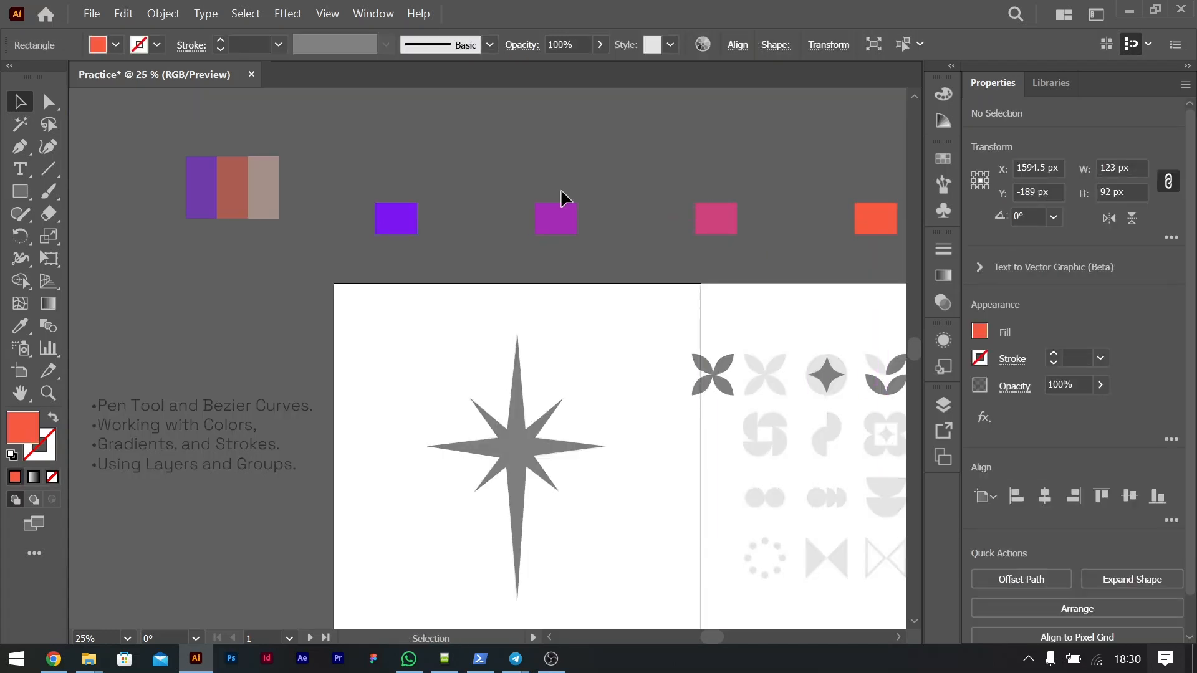
Step: Set the widened blend's specified steps to 4
click(572, 221)
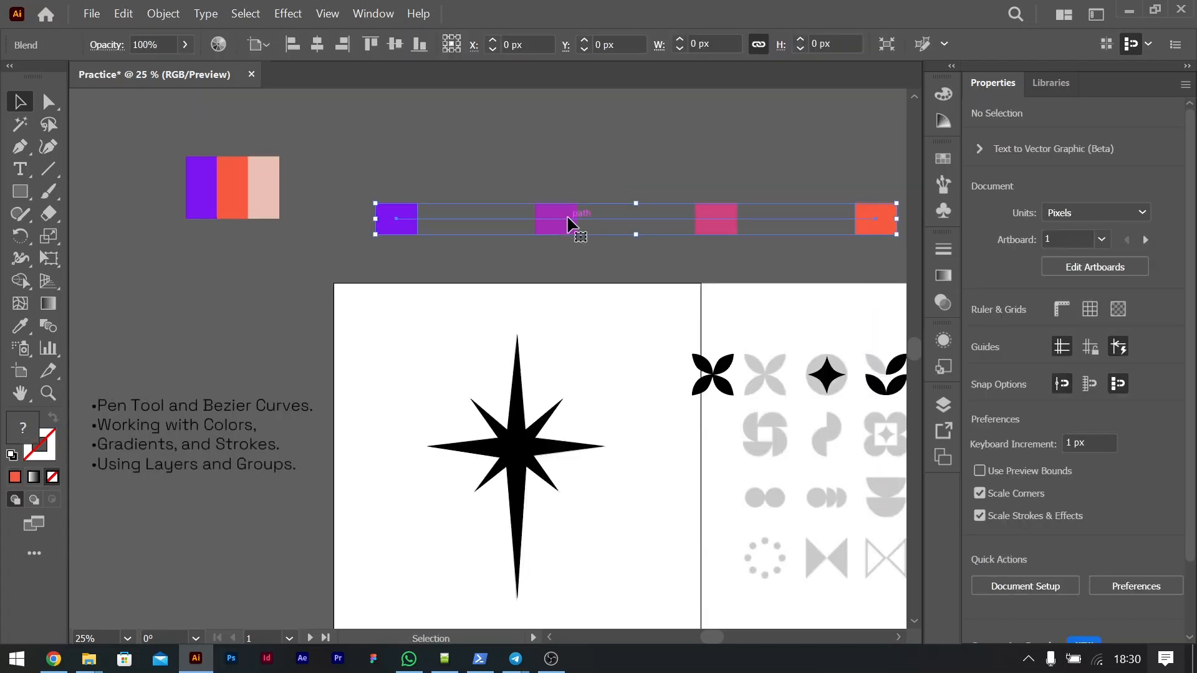
double_click(43, 326)
click(915, 262)
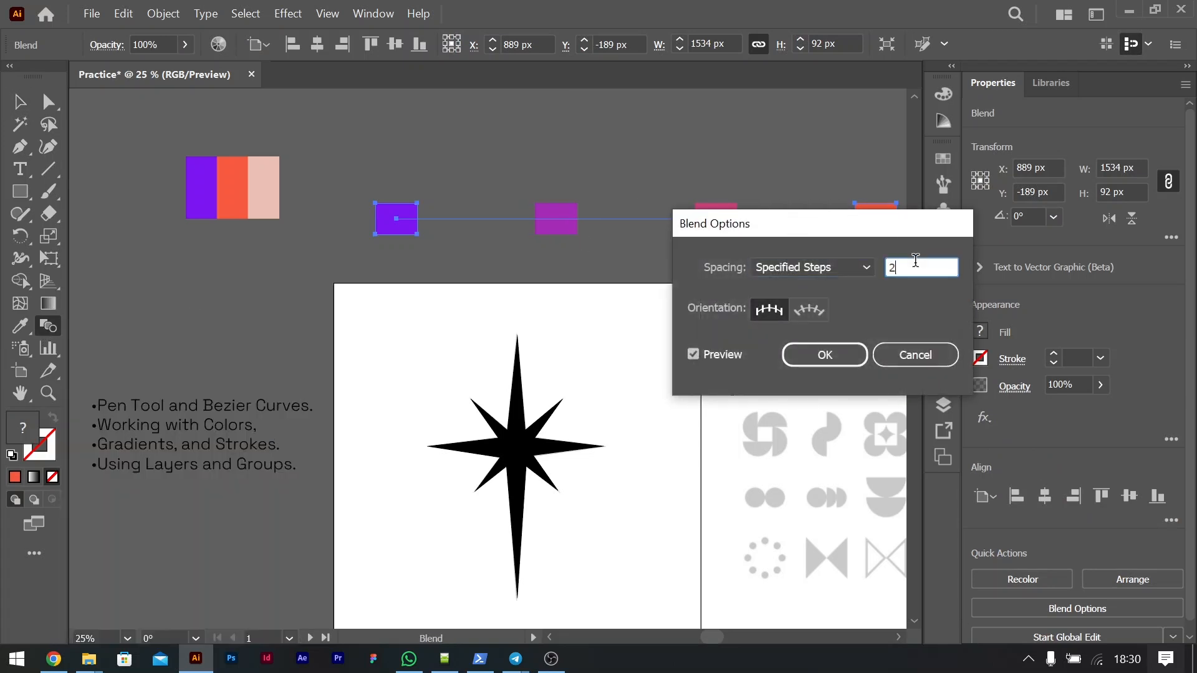
key(BackSpace)
text(4)
drag(792, 224, 240, 317)
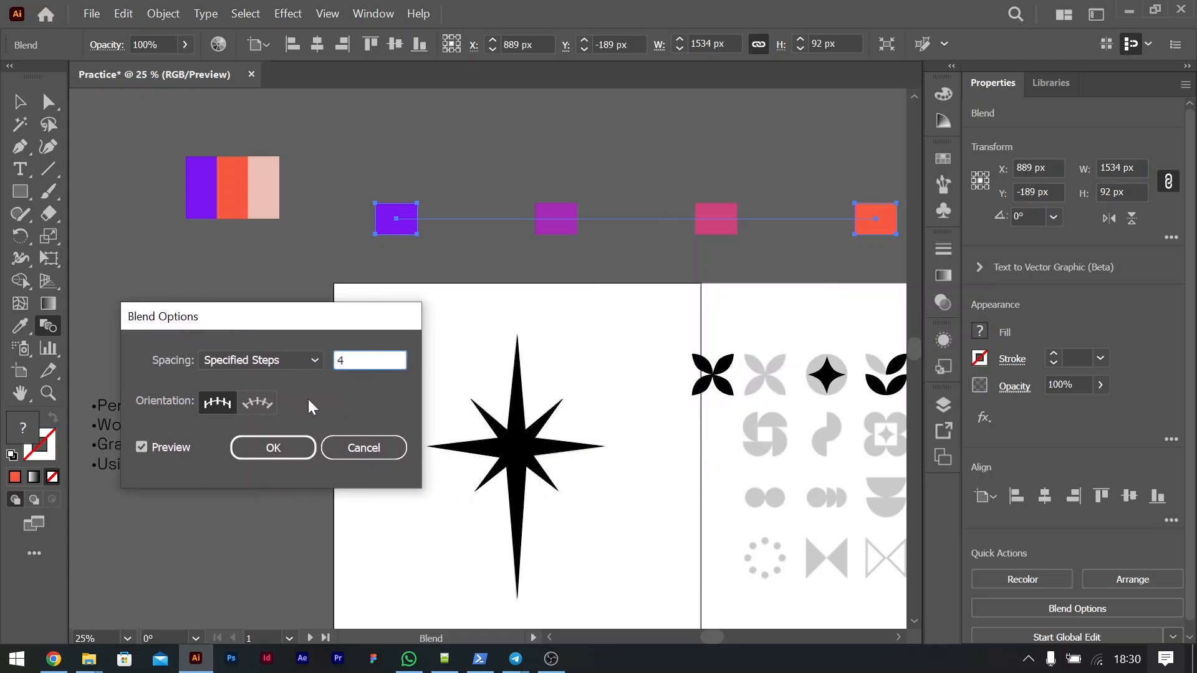
key(Tab)
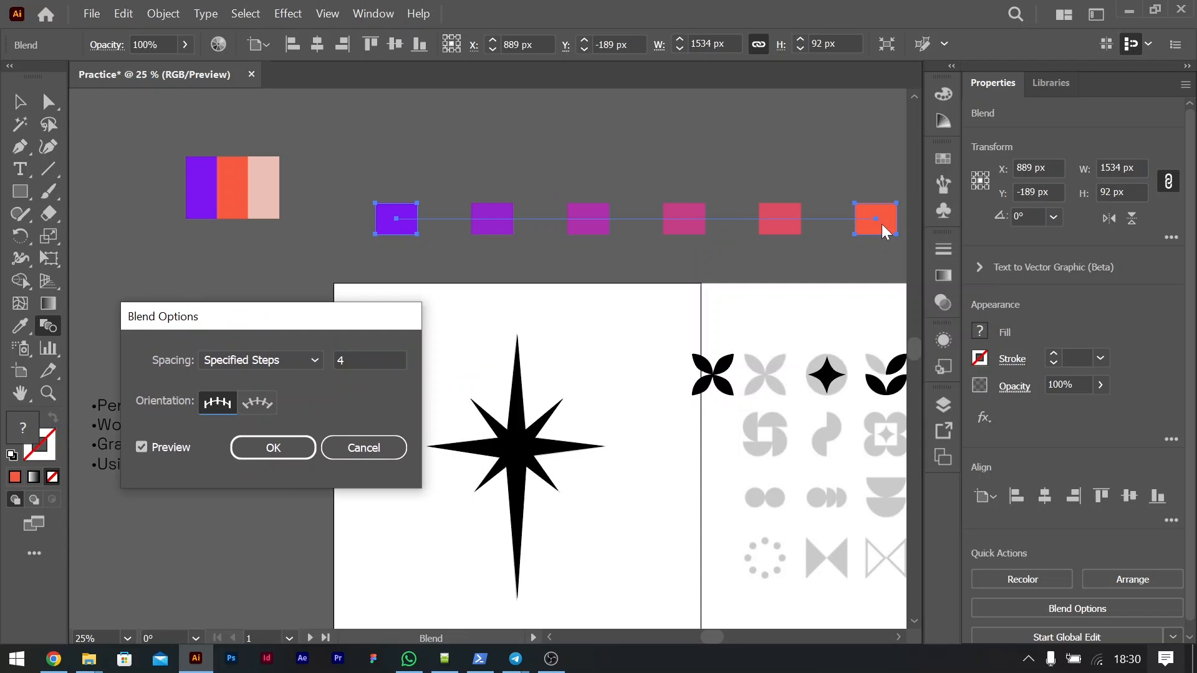
click(279, 451)
Step: Narrow the blend to about 859 px wide without changing its height, and set its specified steps to 2
click(22, 103)
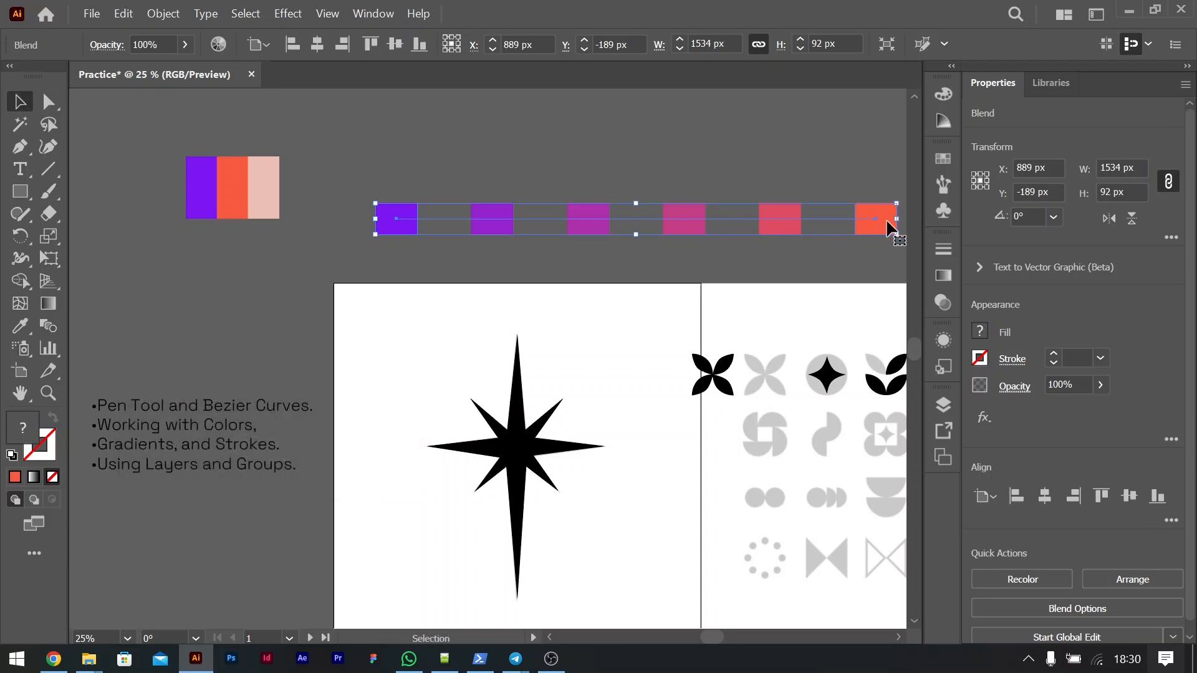
drag(895, 219, 602, 228)
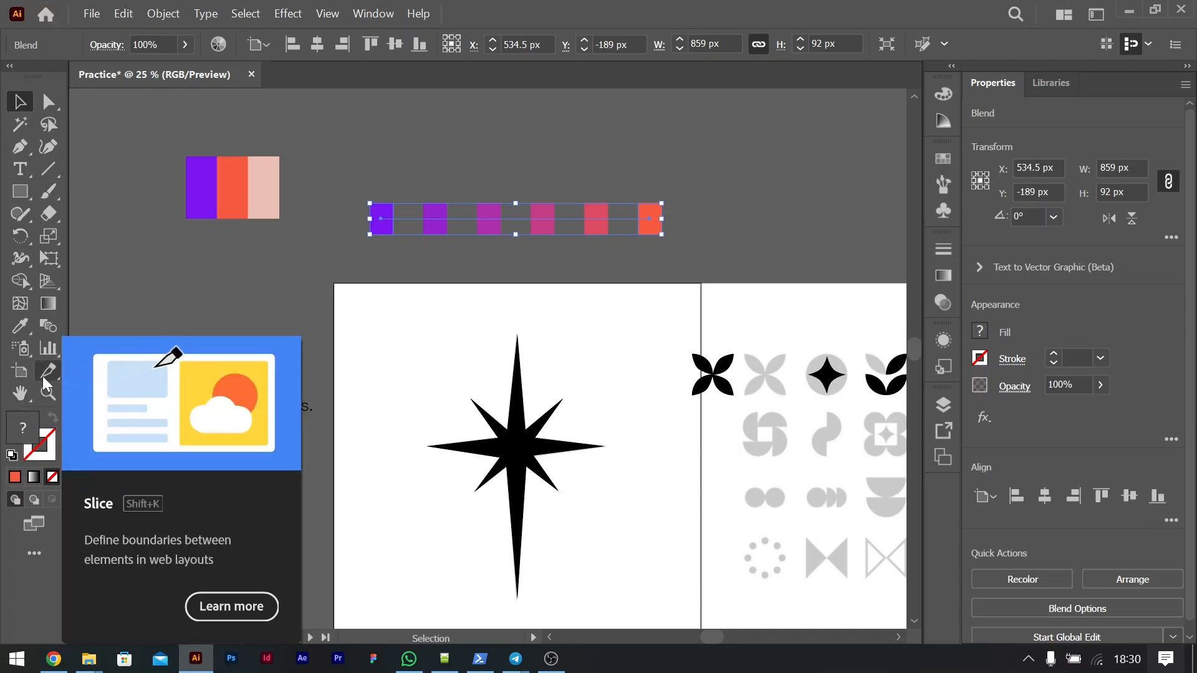
double_click(47, 327)
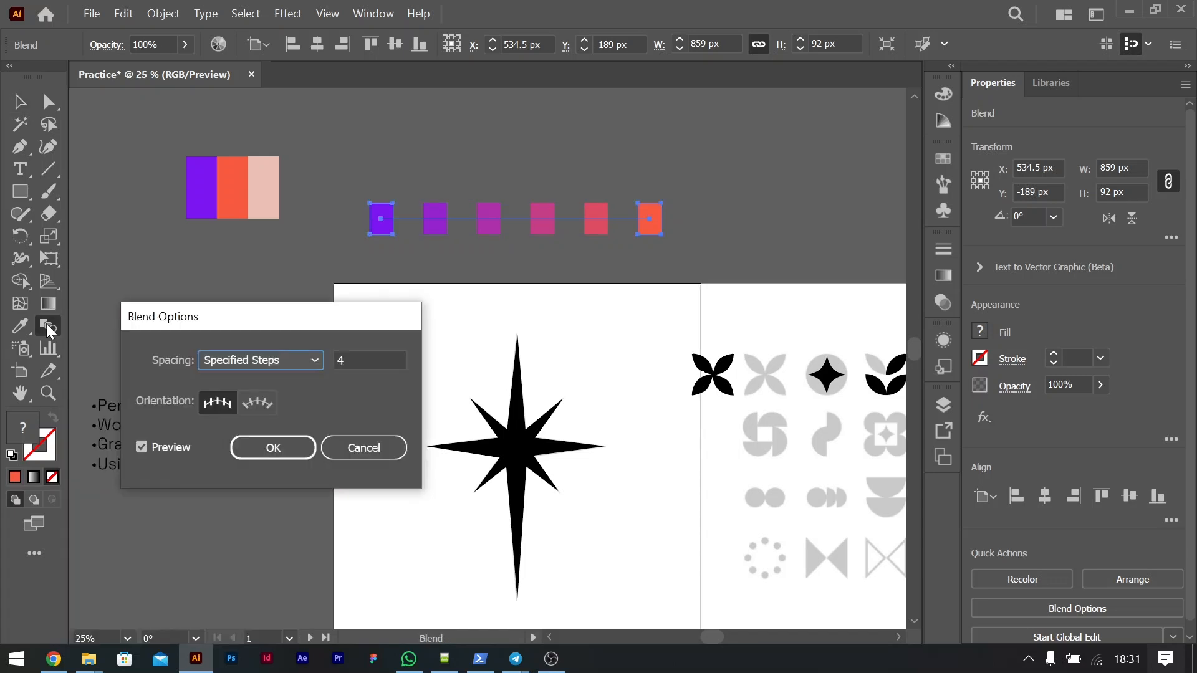
click(258, 361)
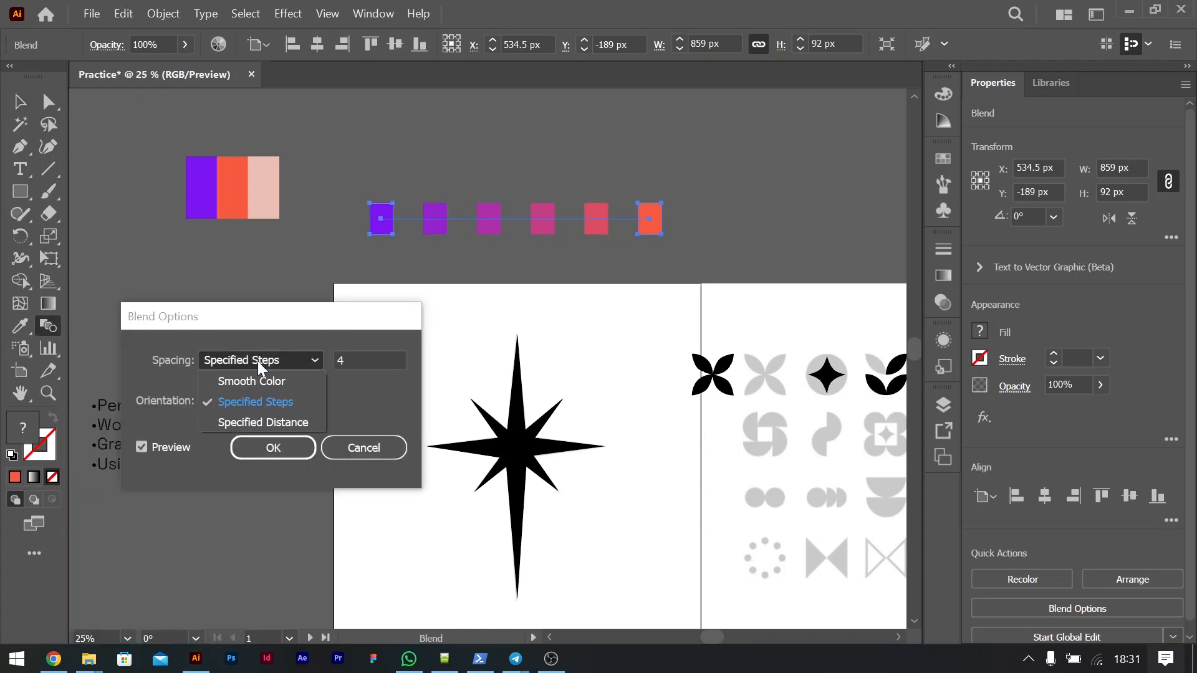
click(245, 402)
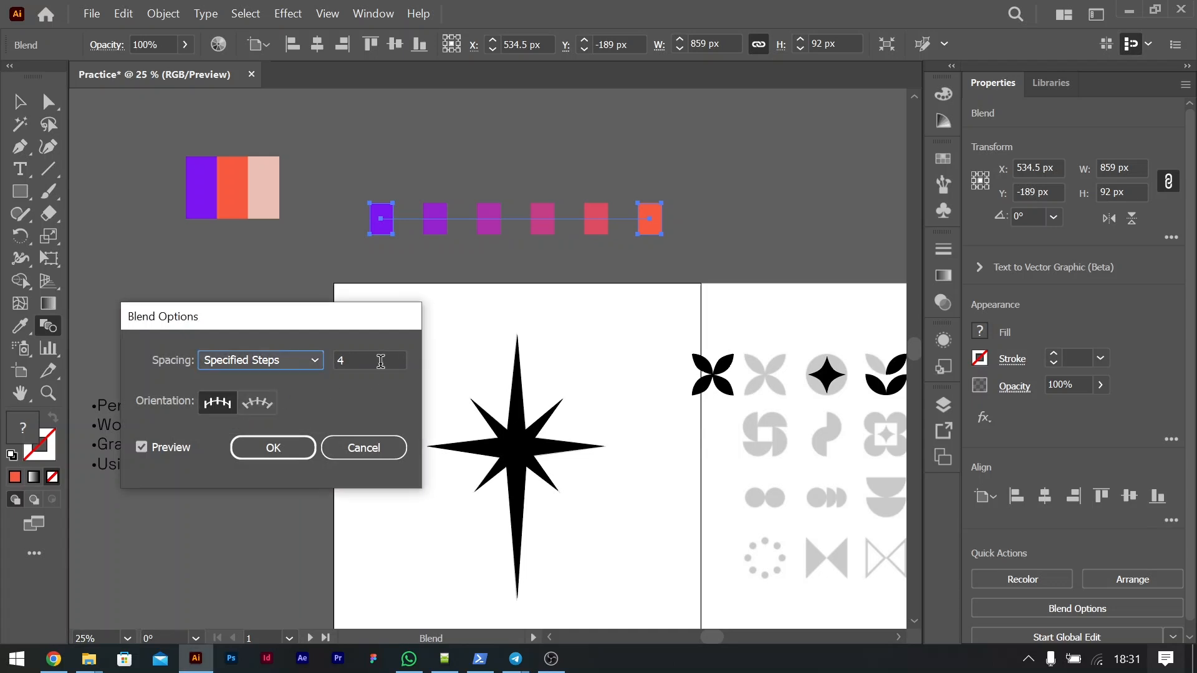
double_click(347, 359)
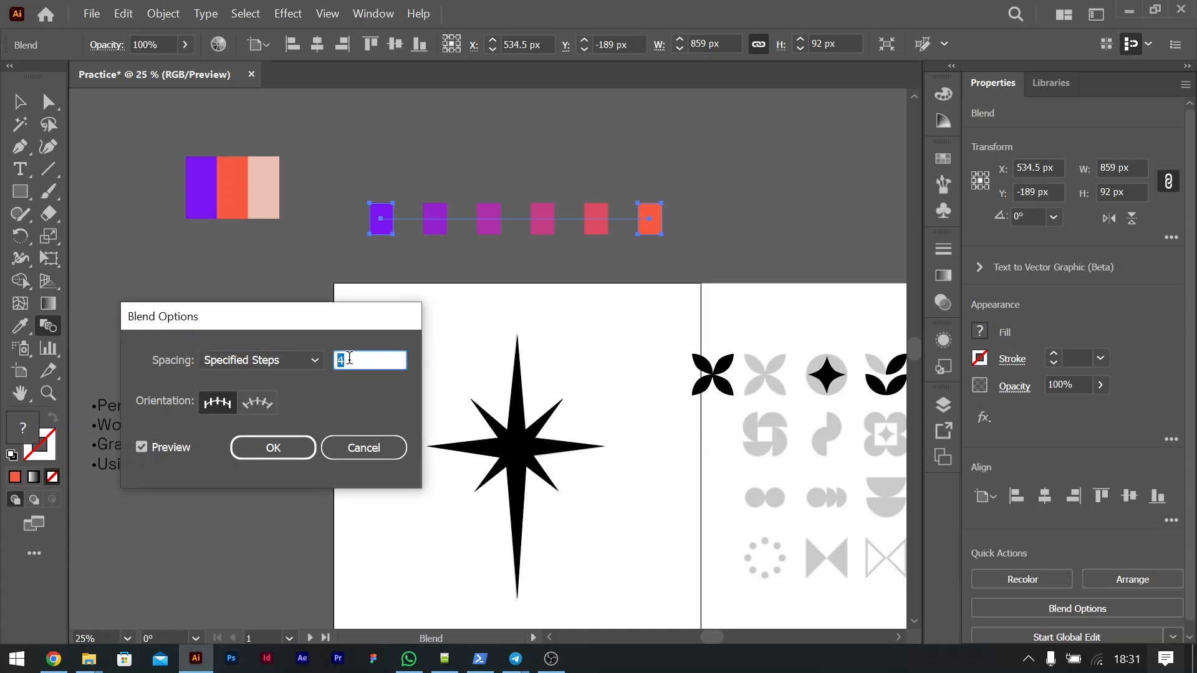
text(2)
click(291, 447)
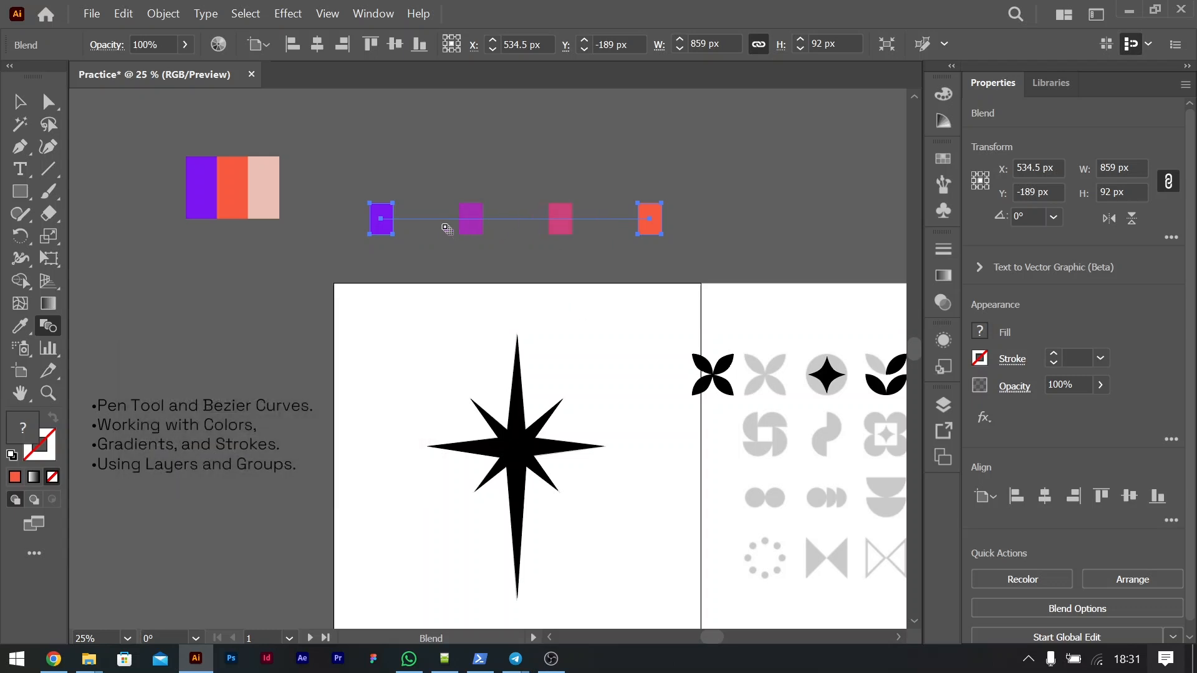
click(19, 101)
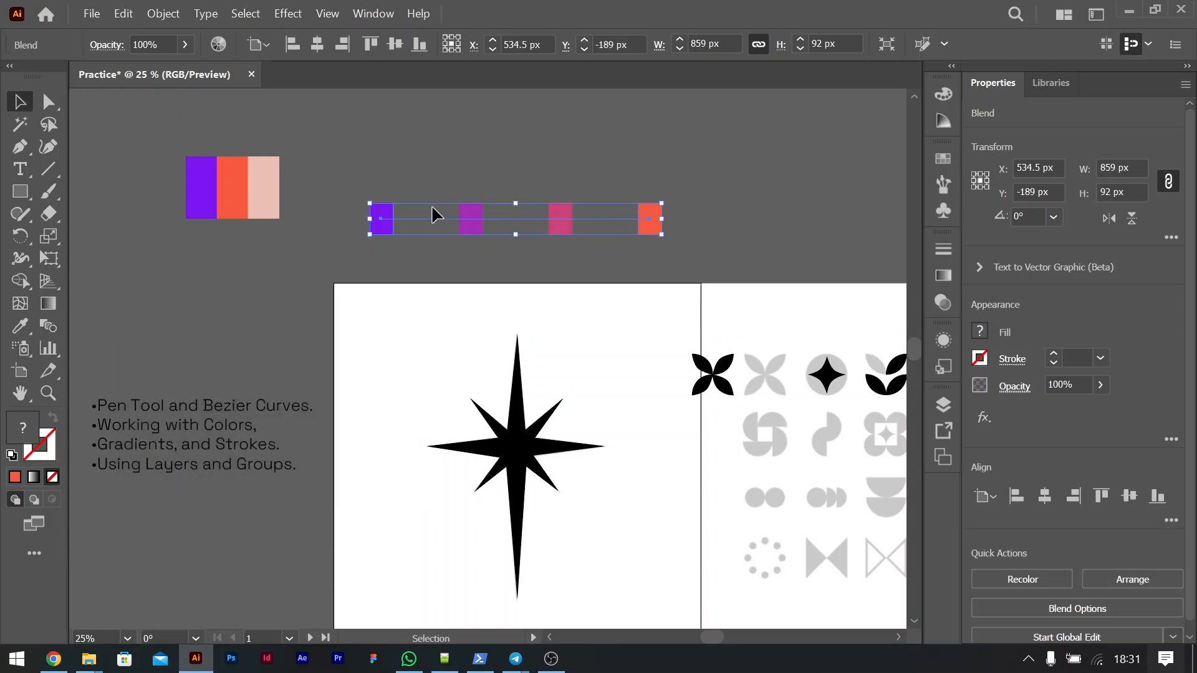
Step: Select the four-color blend and display the Color settings with the color spectrum
click(786, 328)
scroll(785, 328, right, 4)
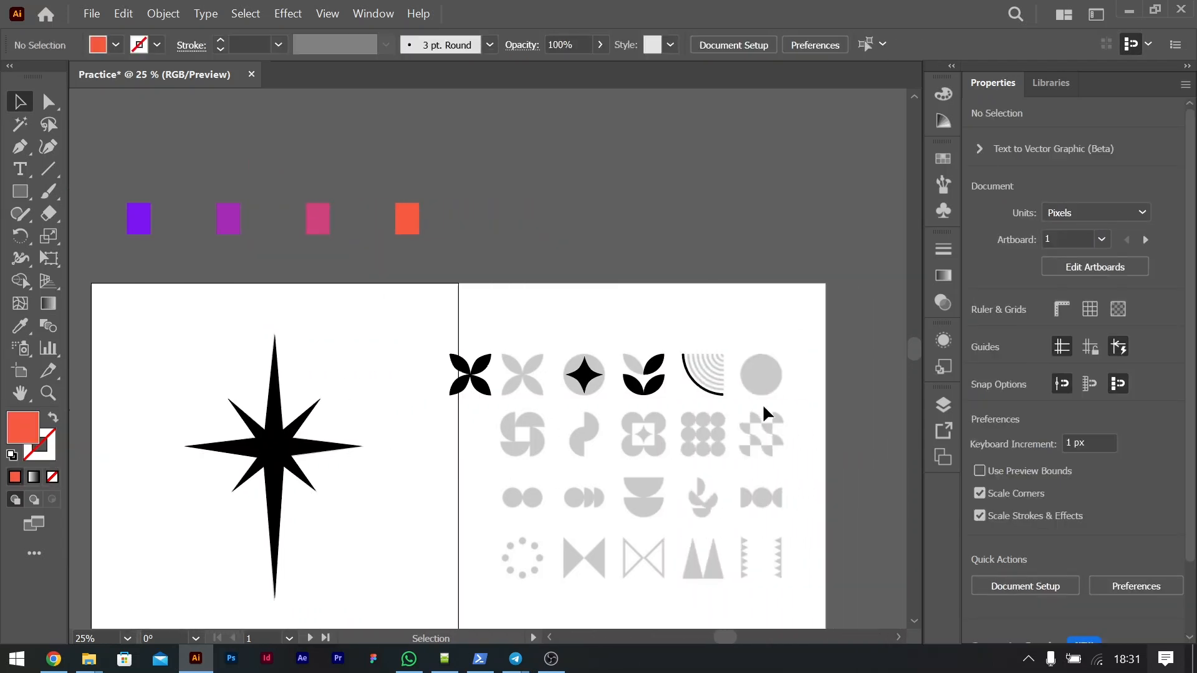
click(324, 218)
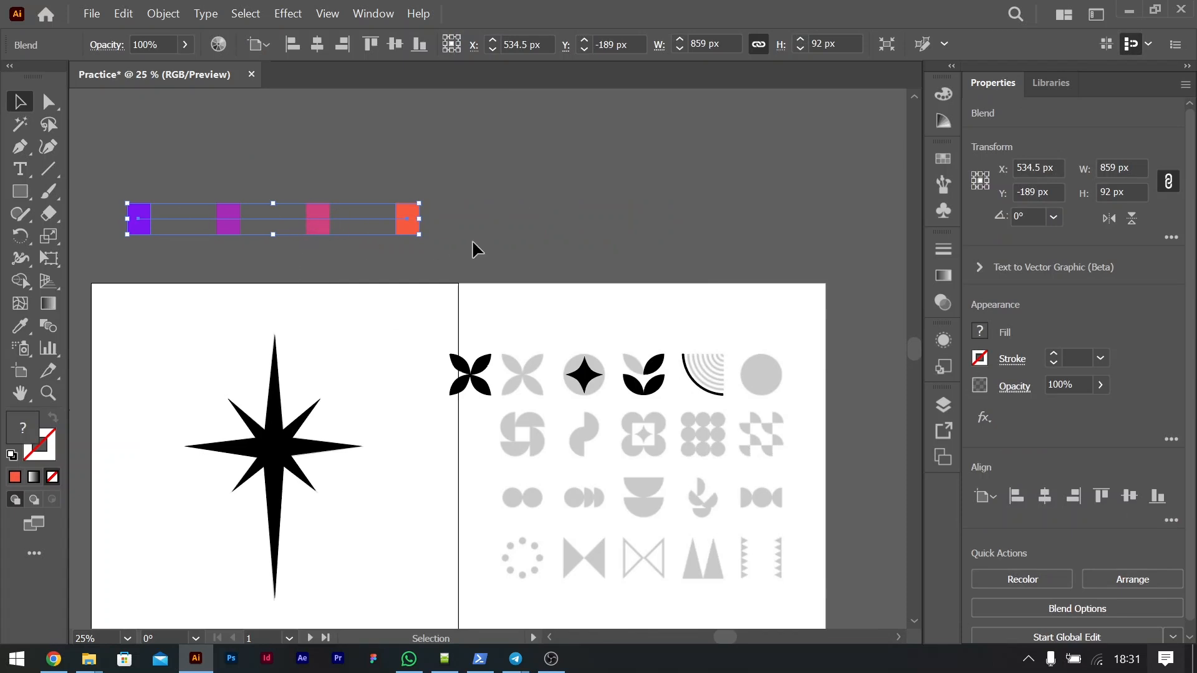
click(980, 336)
click(373, 16)
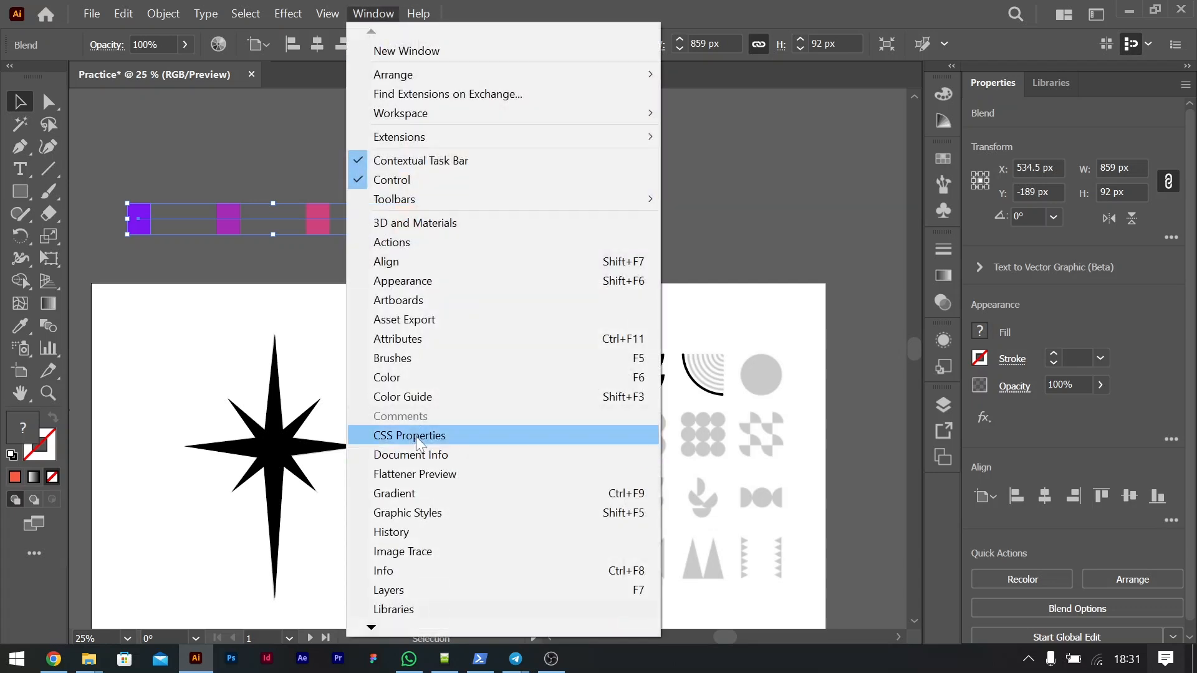
click(386, 378)
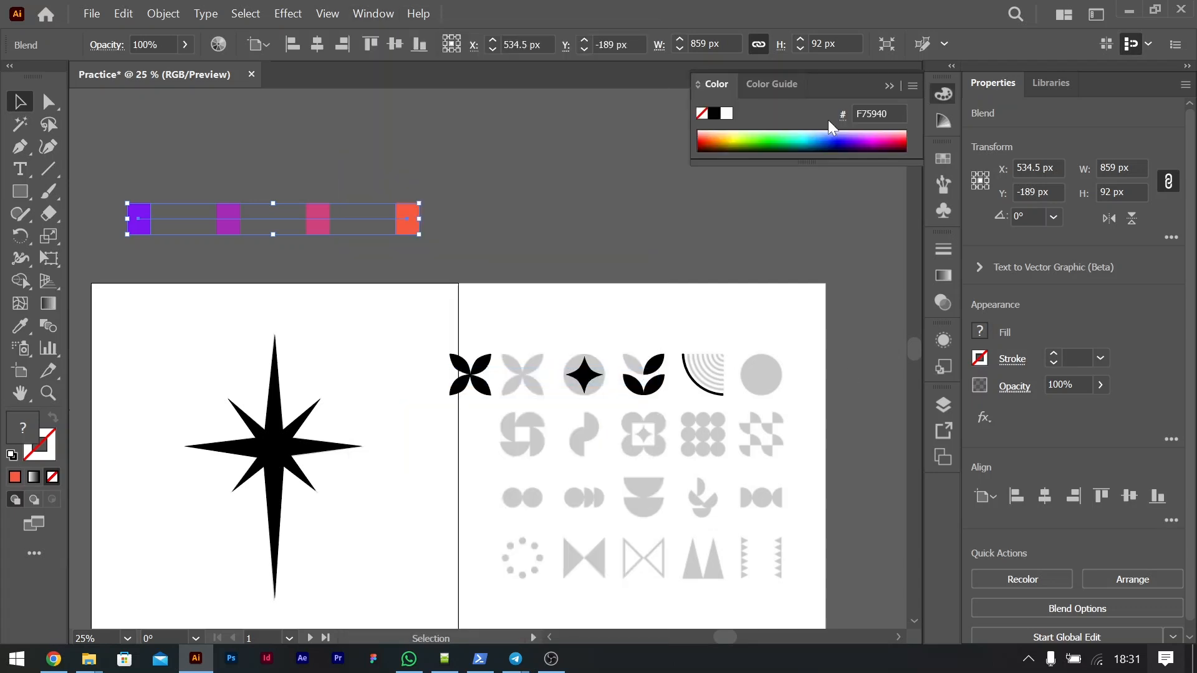
Step: Display the document's swatches and enlarge the swatch list down to its color groups
click(369, 15)
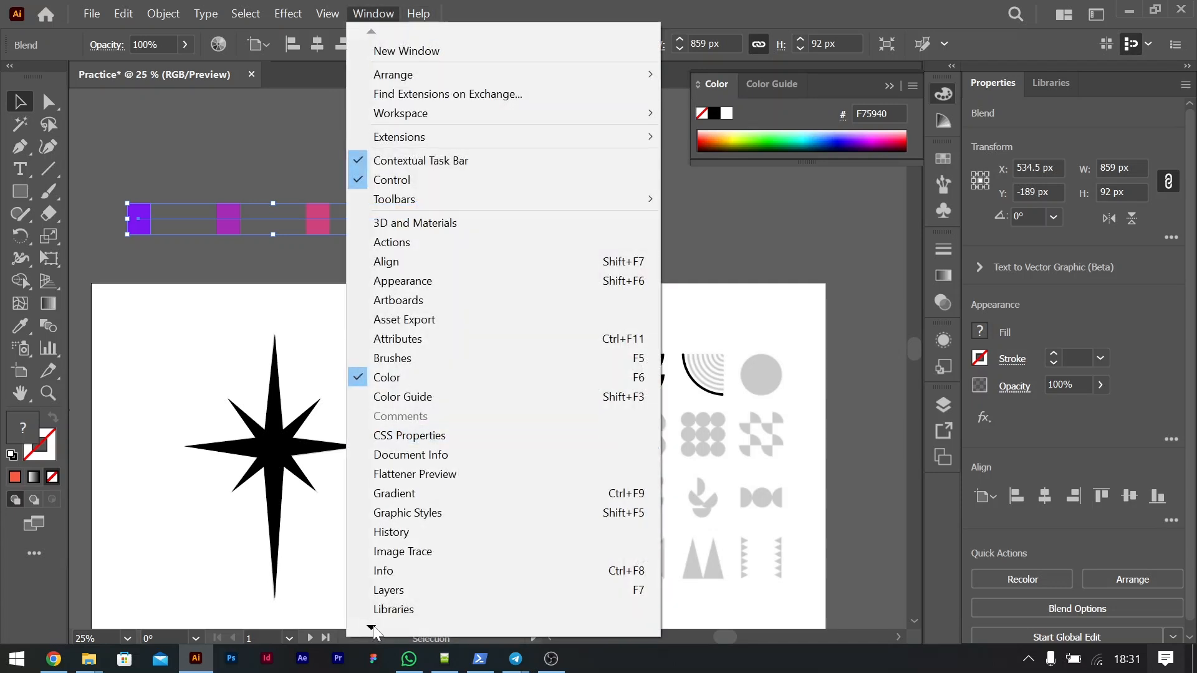
mouse_move(374, 629)
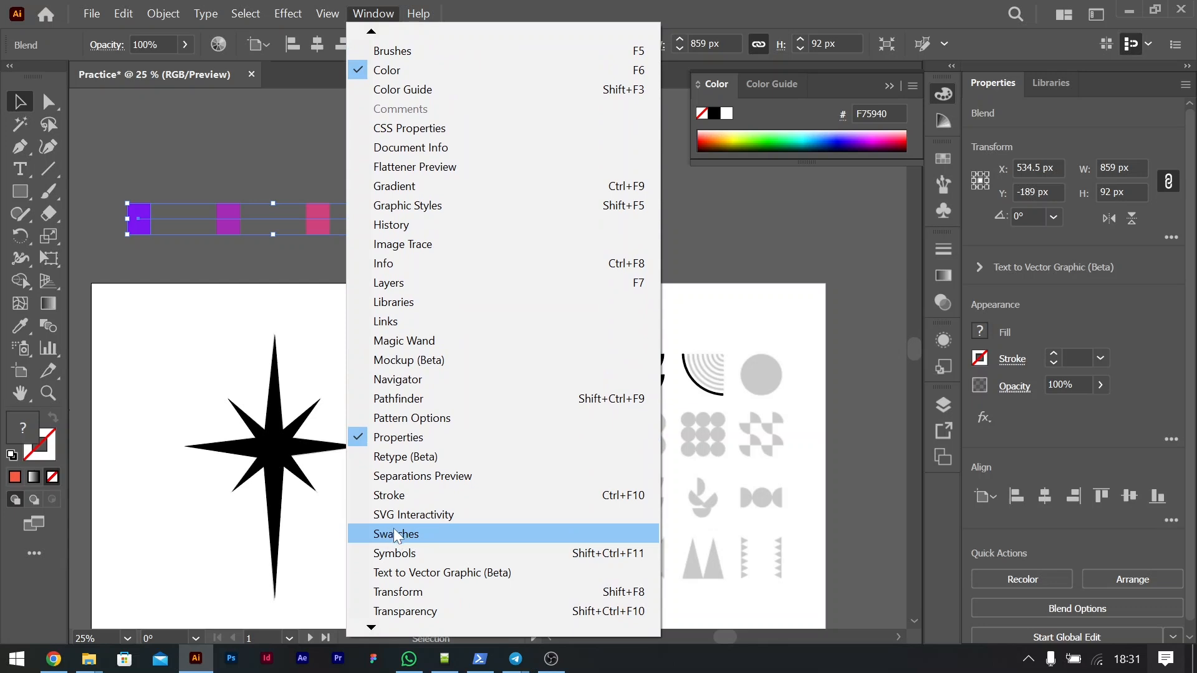
click(398, 536)
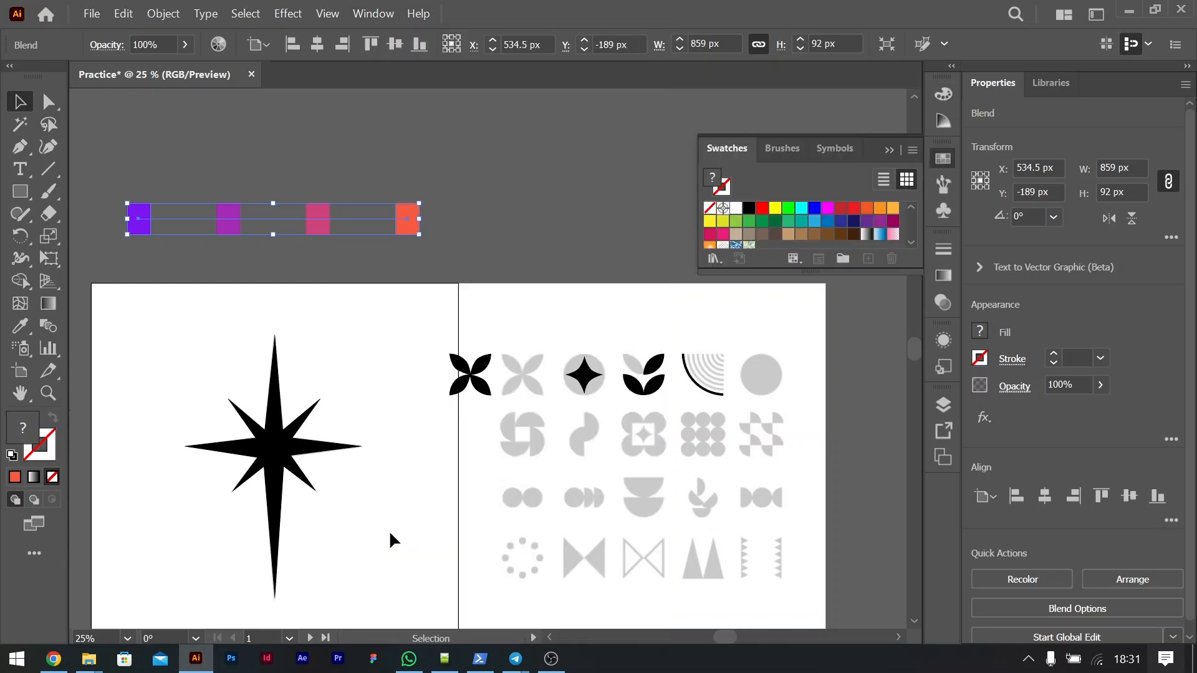
drag(830, 268, 830, 439)
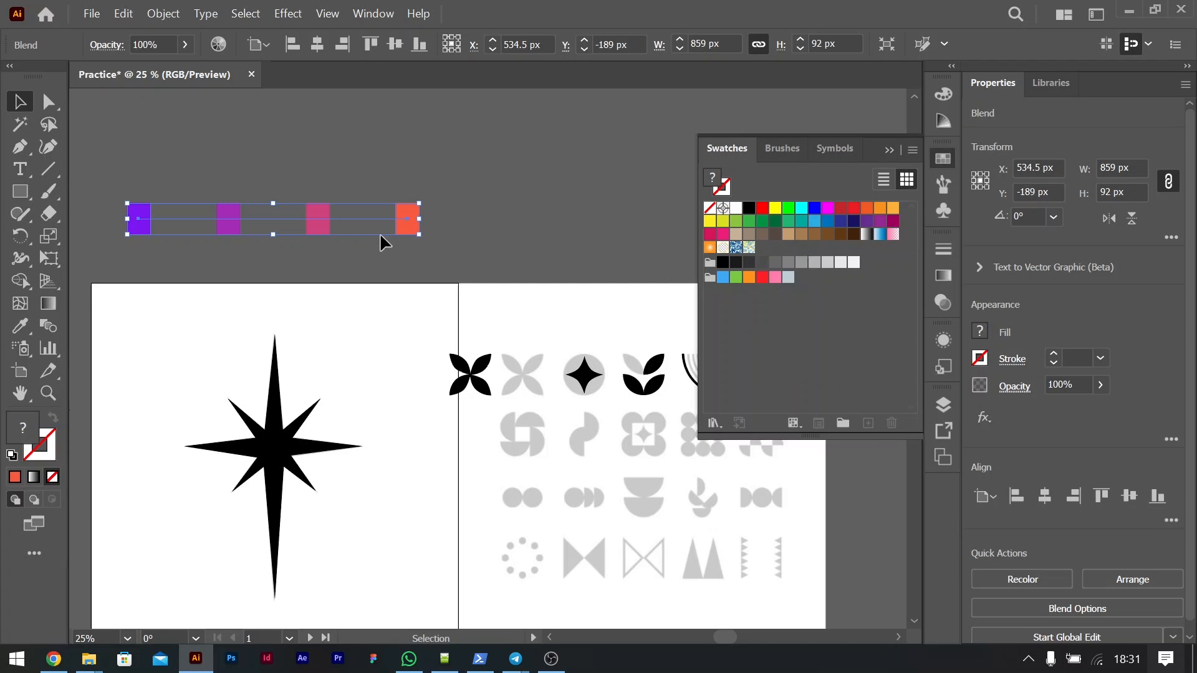
Step: Try to add the blend to the swatches and apply the new pattern swatch to it, and undo this
drag(320, 215, 756, 346)
click(763, 249)
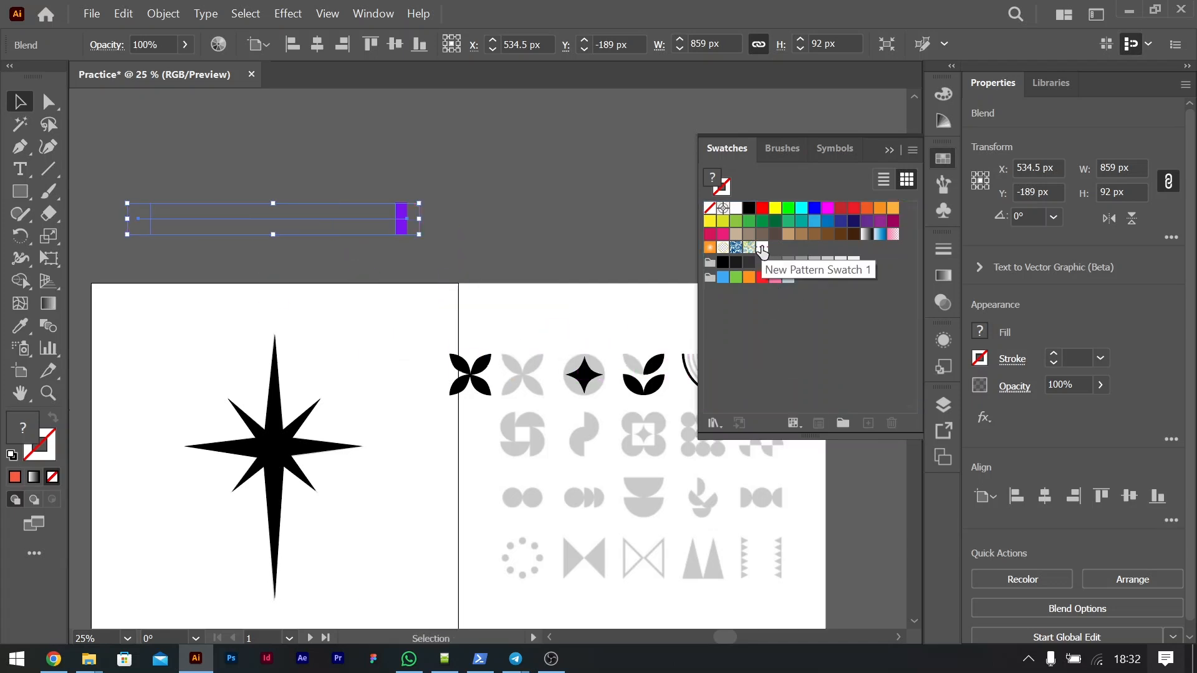
key(ctrl+z)
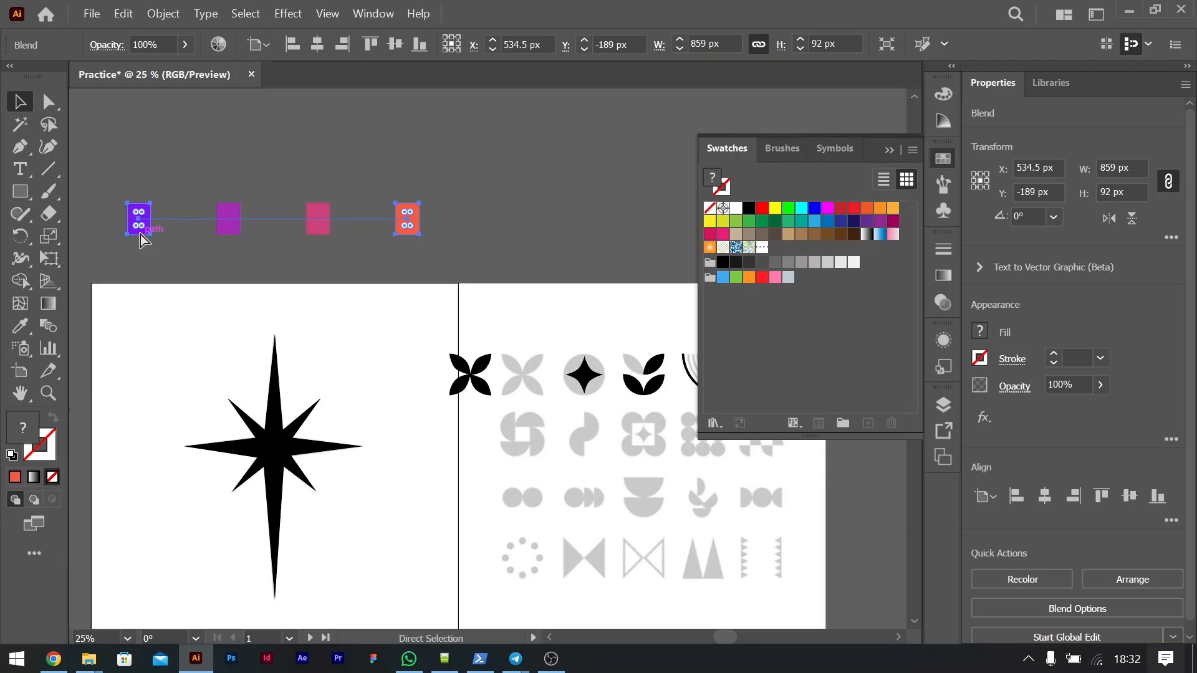
Step: Try to expand the blend's appearance and add its rectangles to the swatches
click(163, 14)
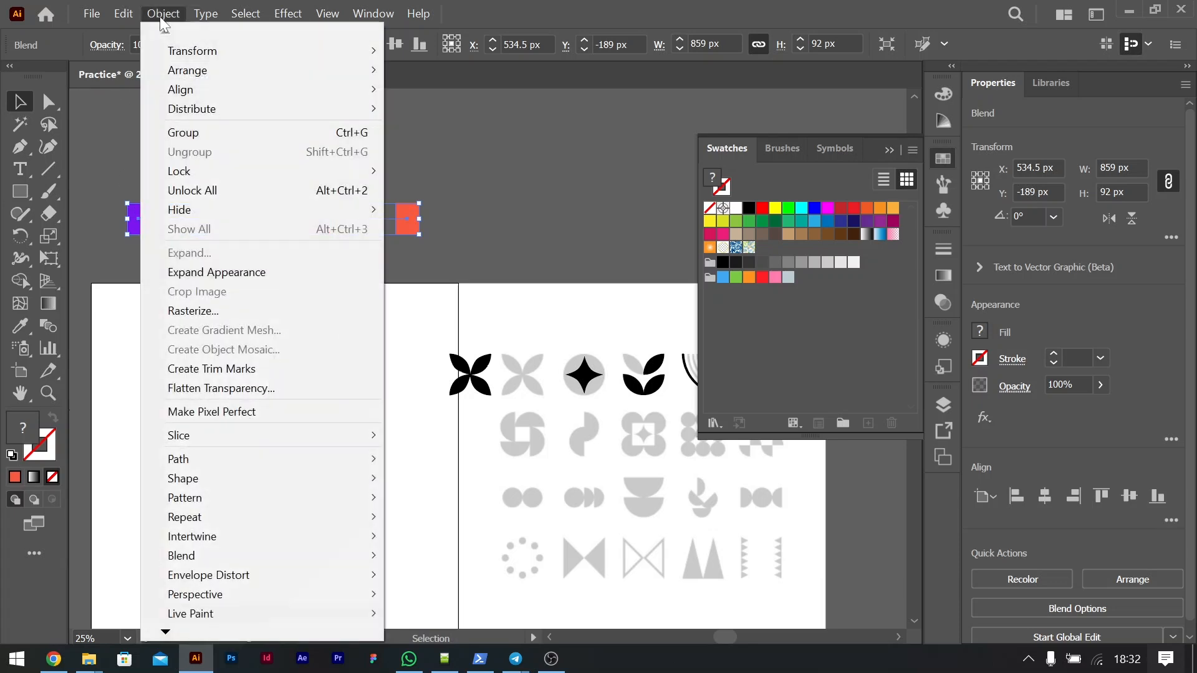
click(559, 5)
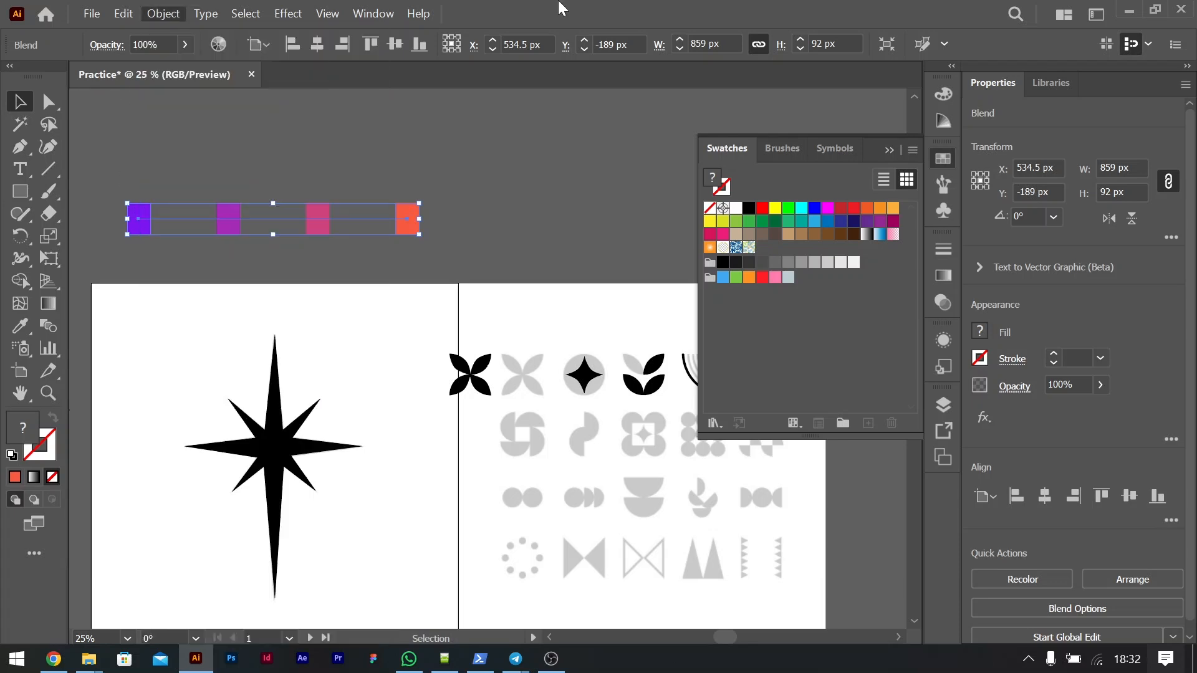
click(163, 18)
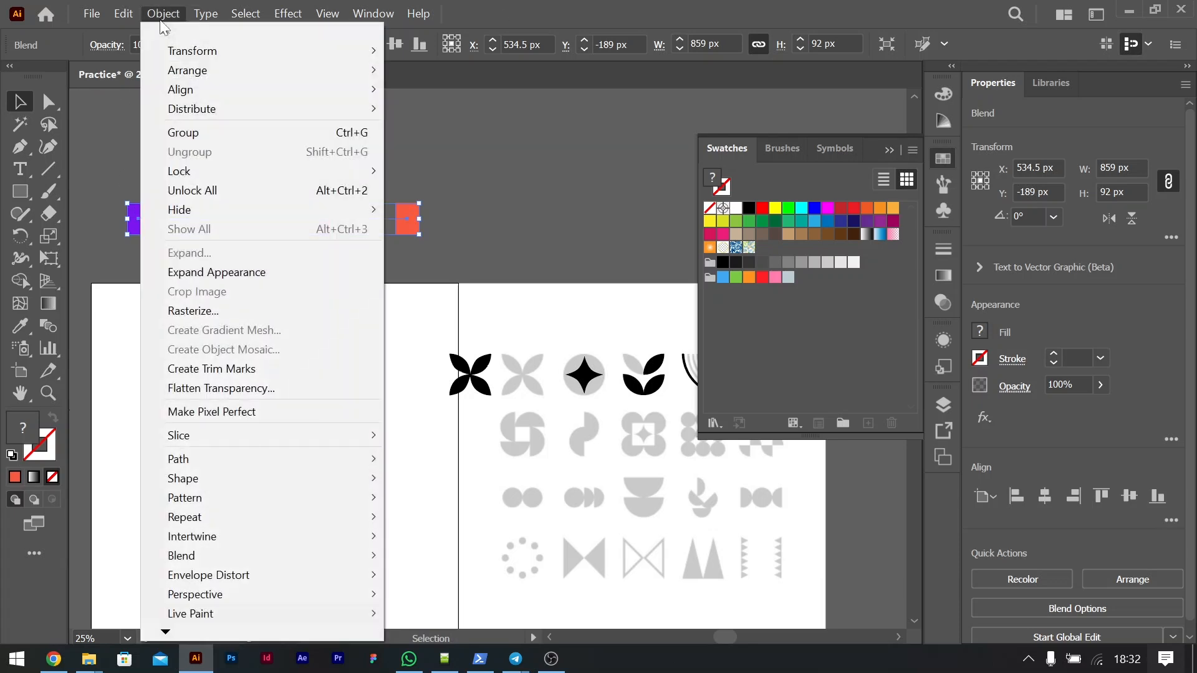
click(201, 272)
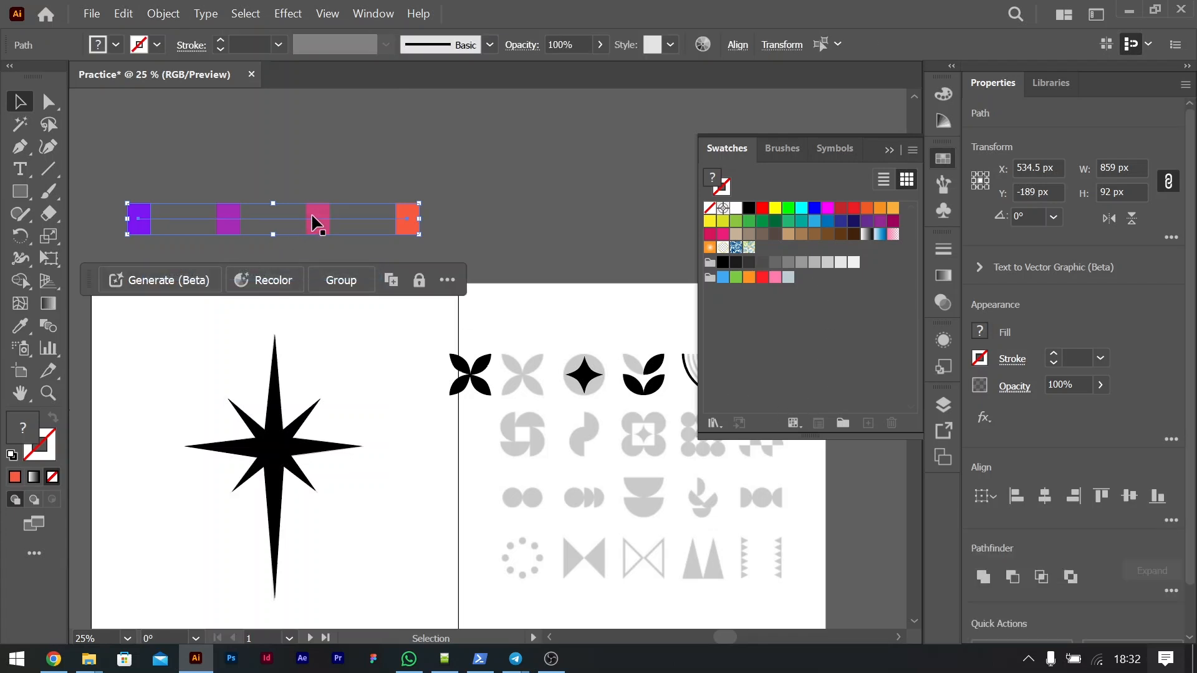
drag(334, 219, 799, 332)
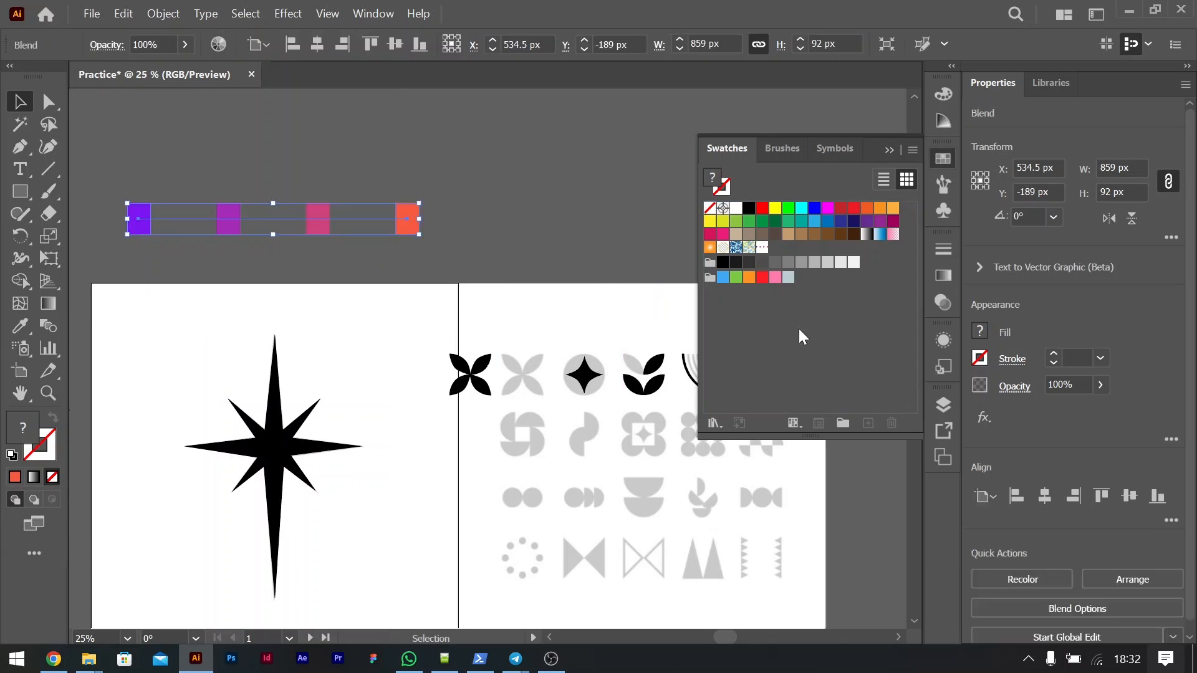
Step: Create the swatch group Color Group 1 from the selected blend artwork, including swatches for tints
click(843, 423)
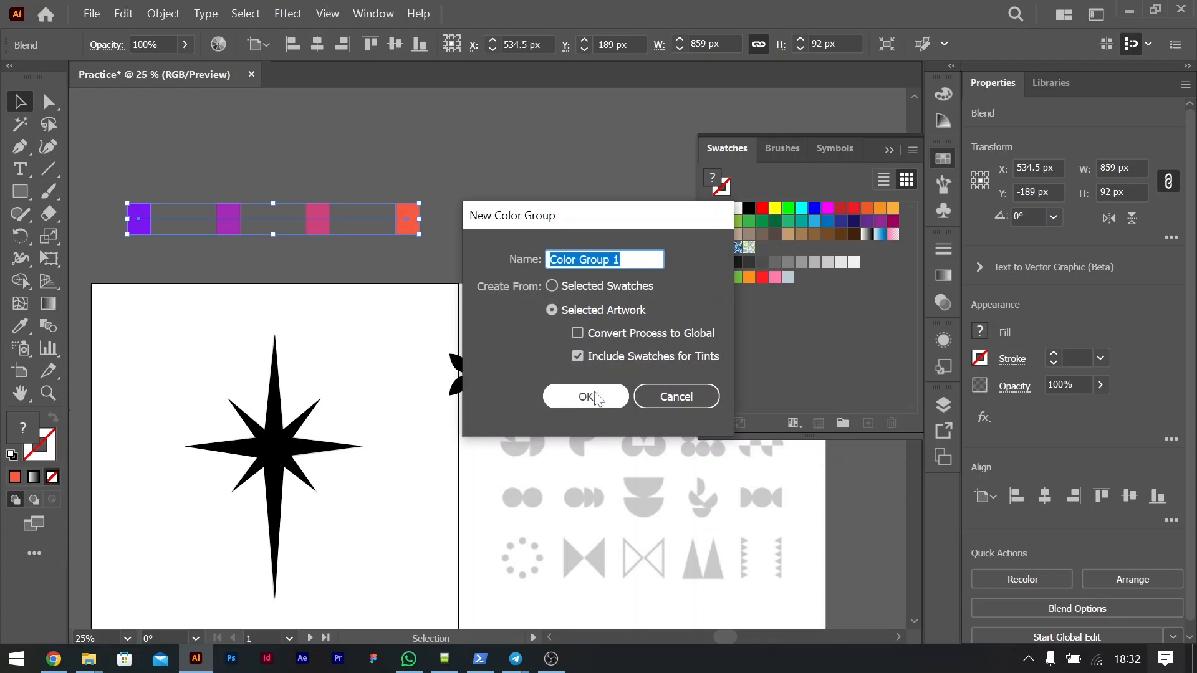
click(573, 397)
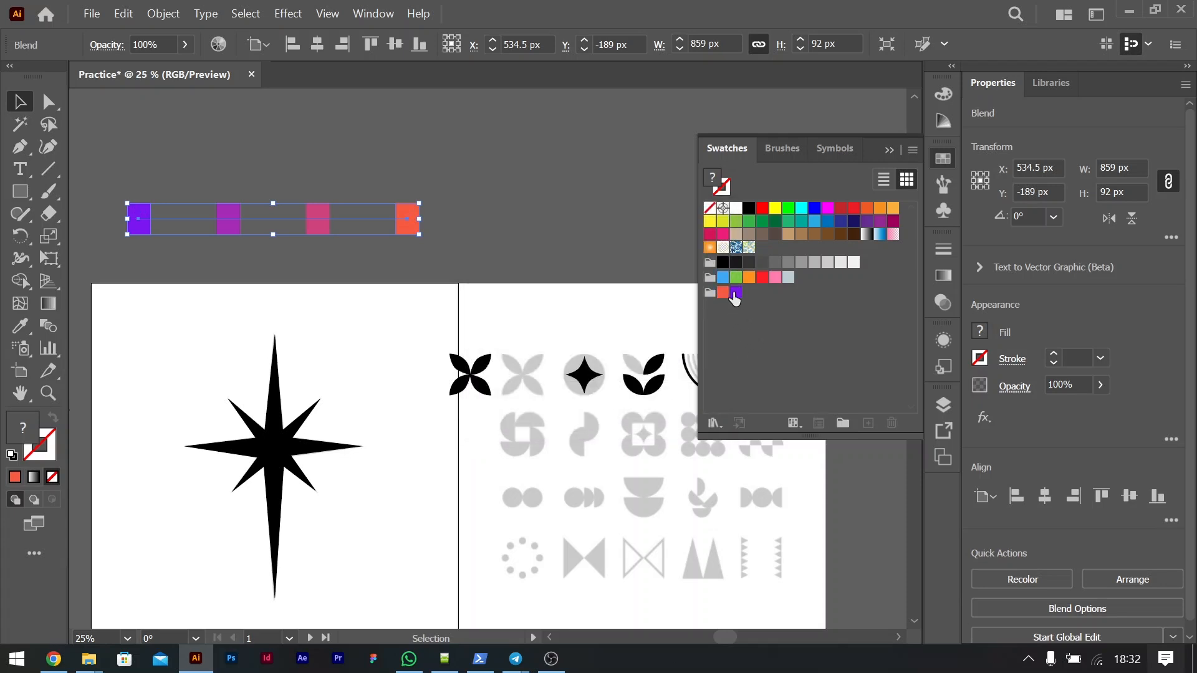
Step: Undo the last color group and expand the blend's object and fill into separate rectangles
key(ctrl+z)
click(470, 188)
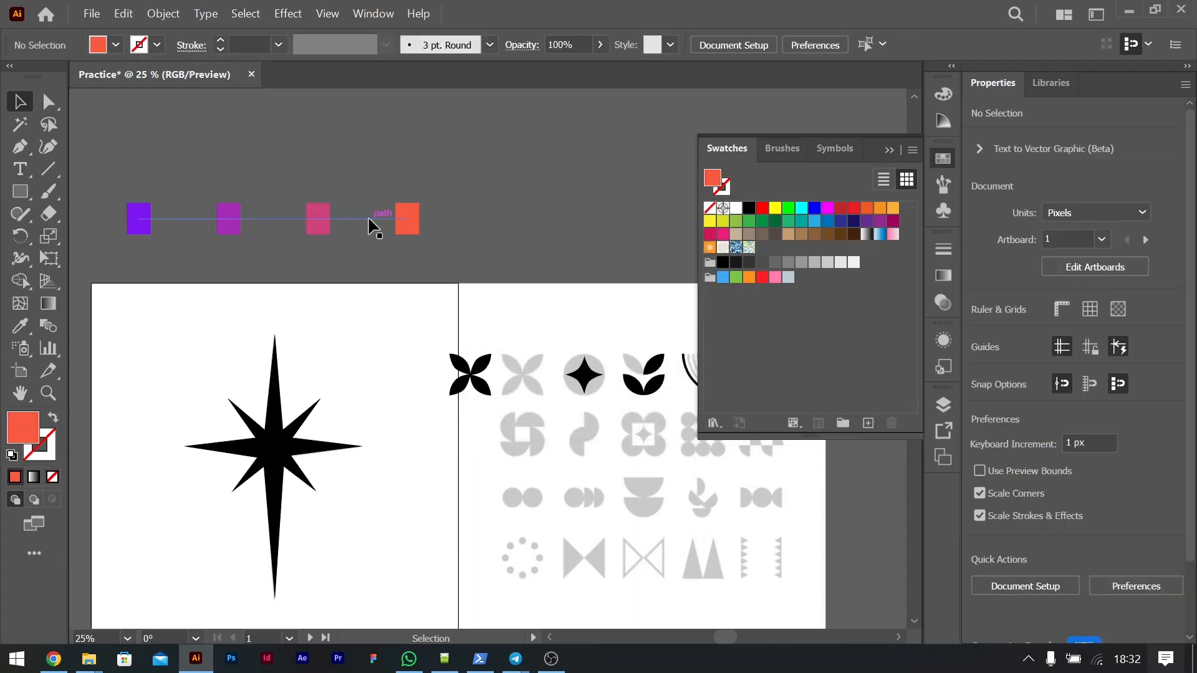
click(347, 221)
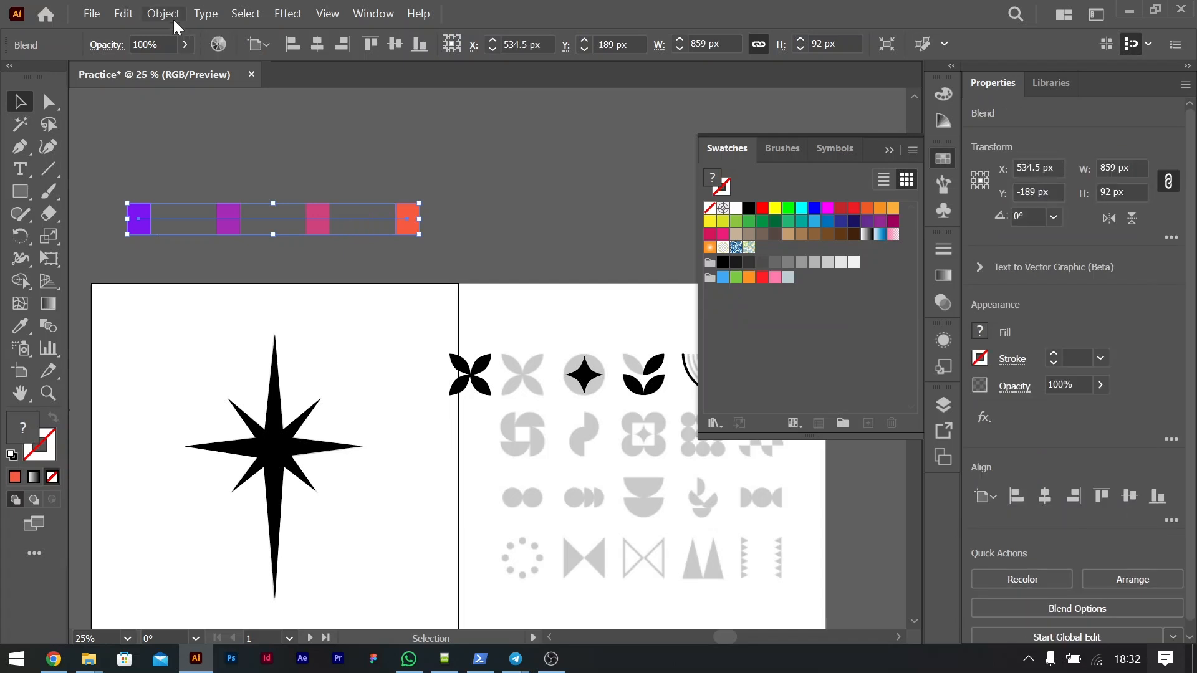
click(173, 14)
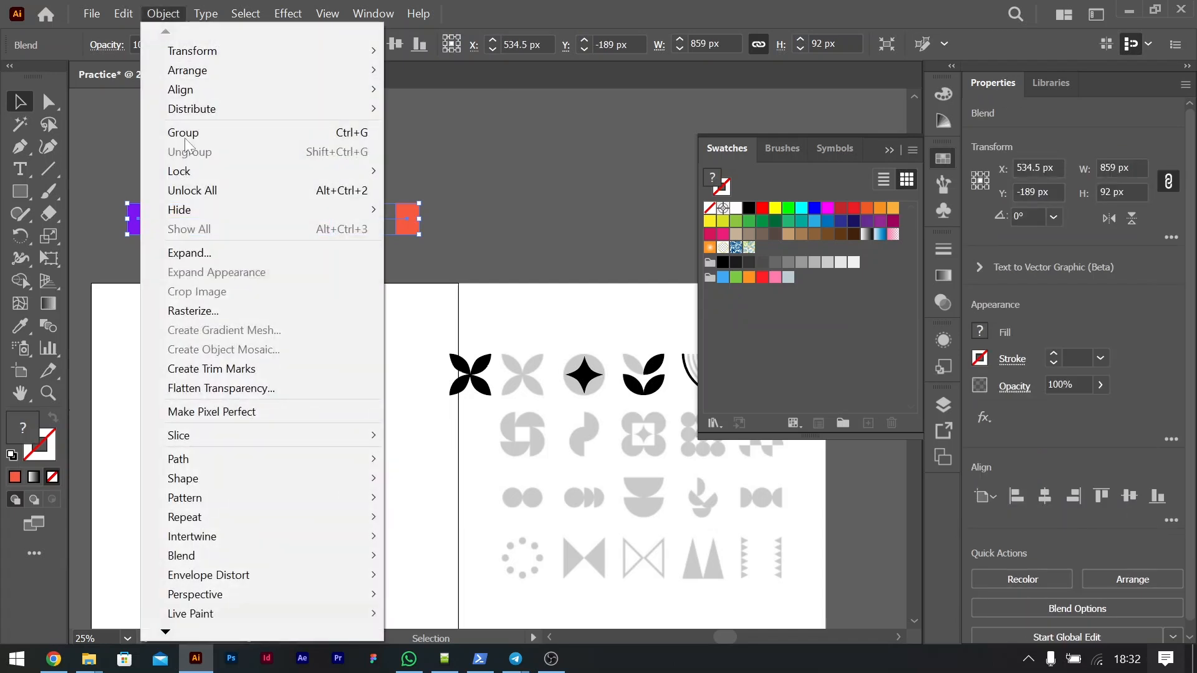
click(186, 253)
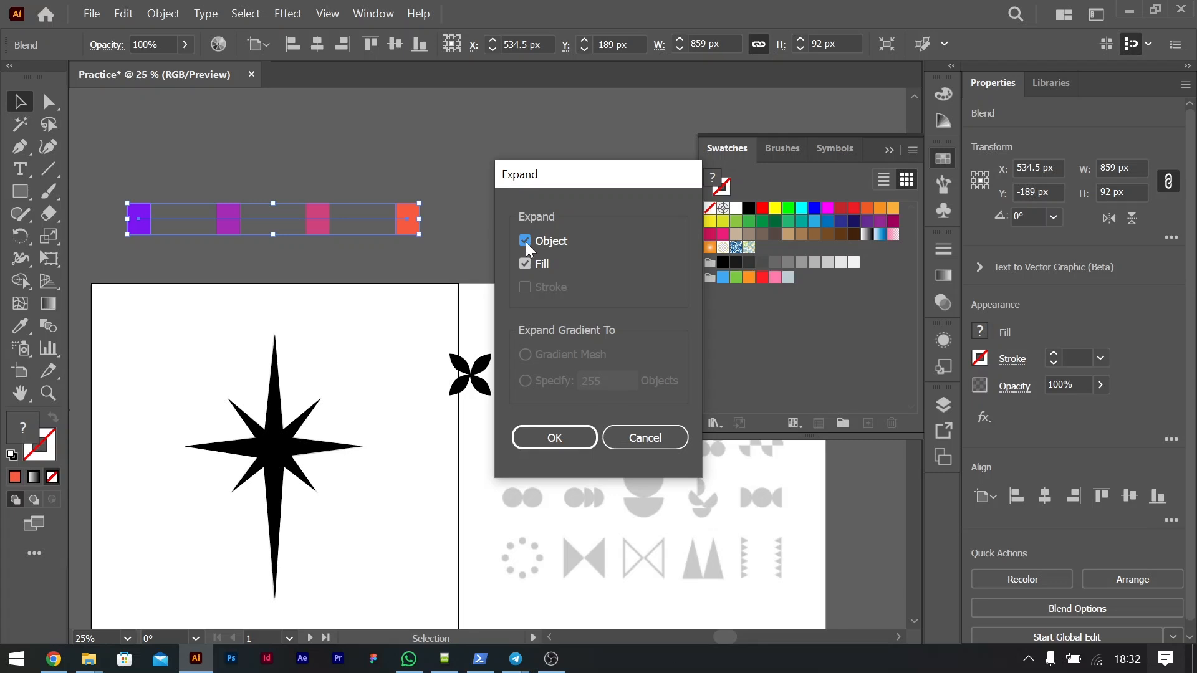
click(549, 438)
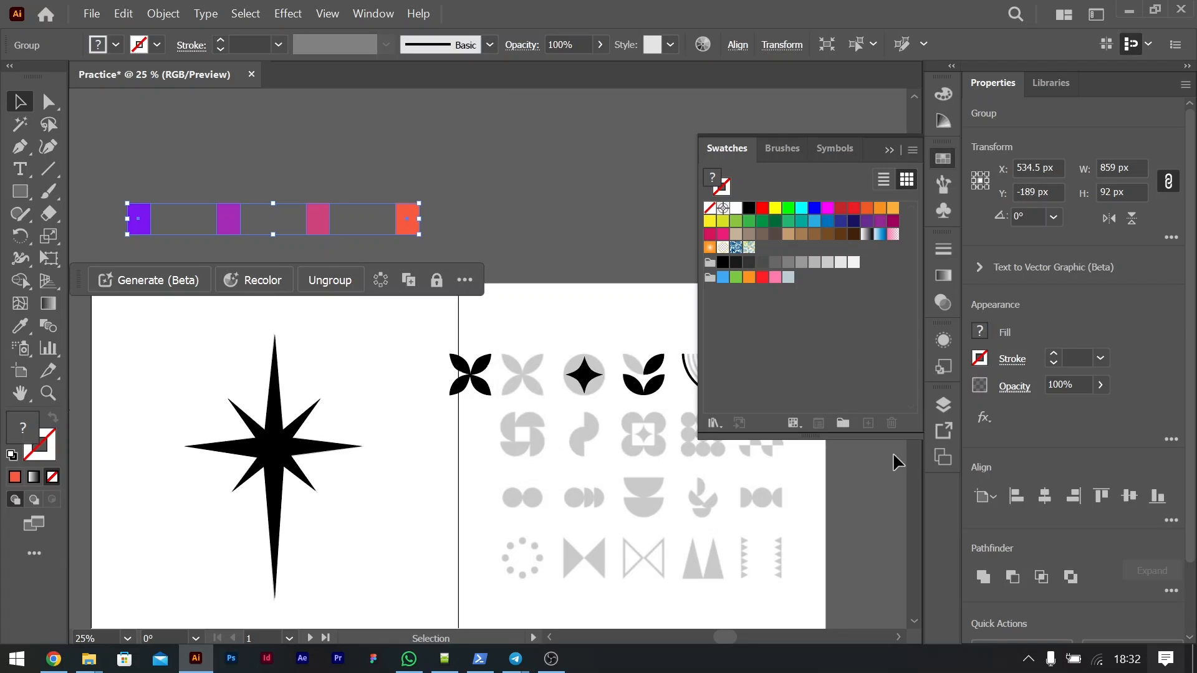
Step: Create a color group named Practice from the selected artwork, including swatches for tints
click(839, 424)
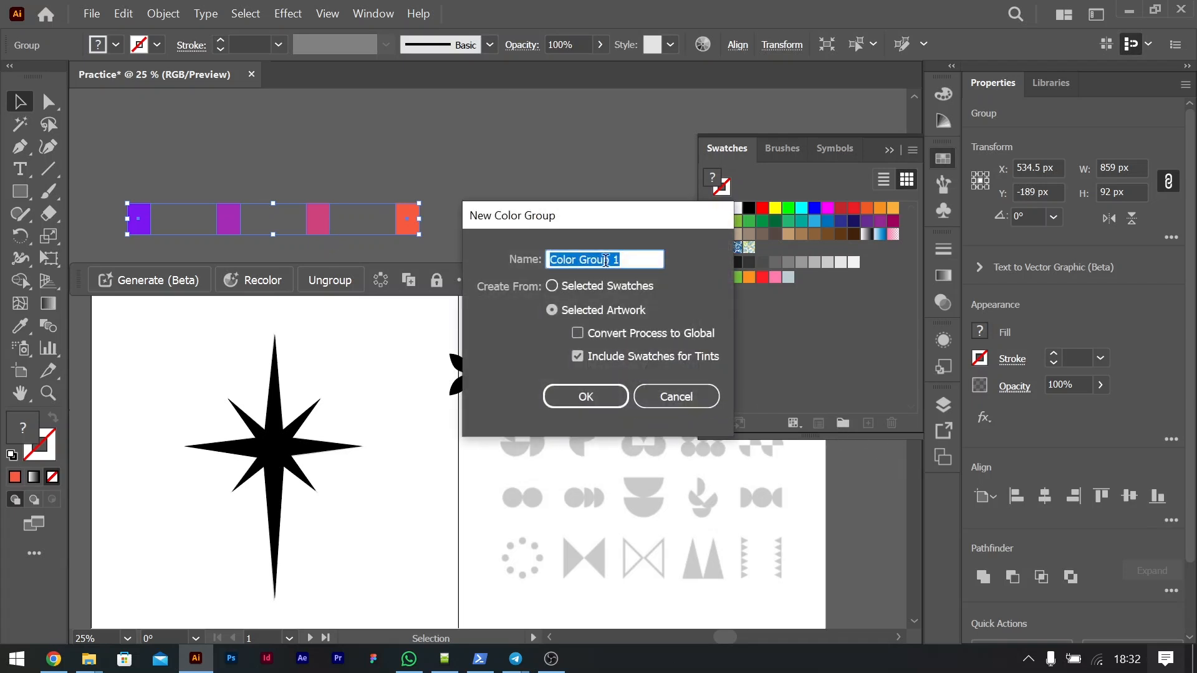
text(Practice)
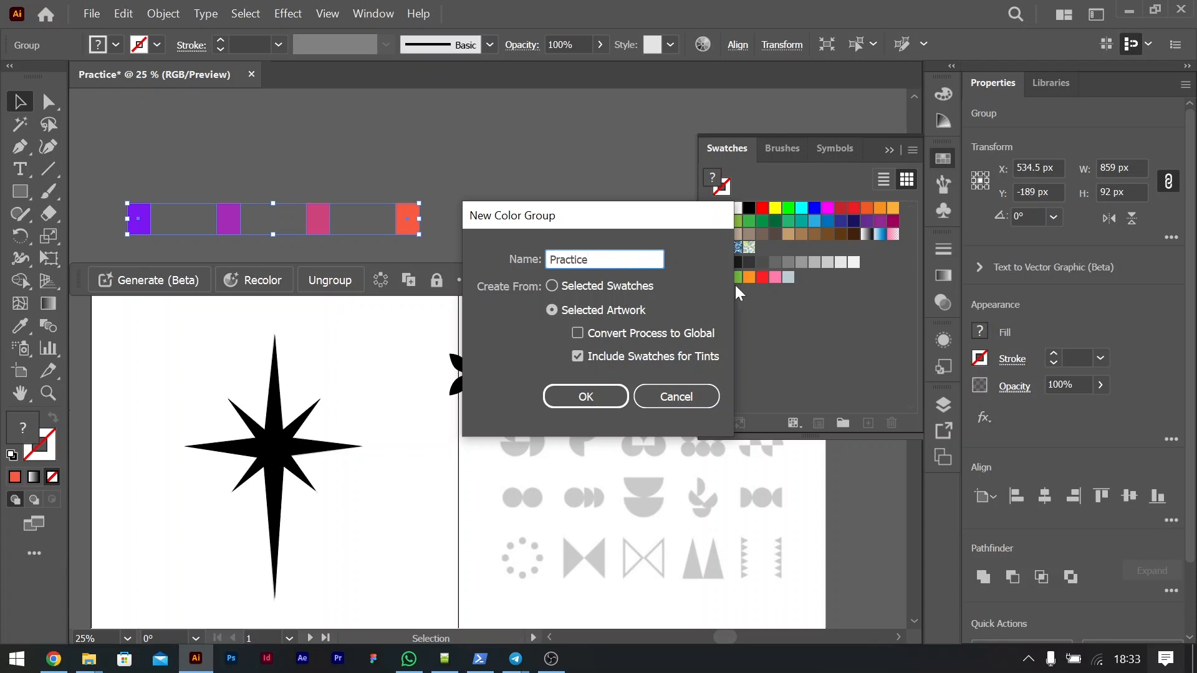
click(603, 395)
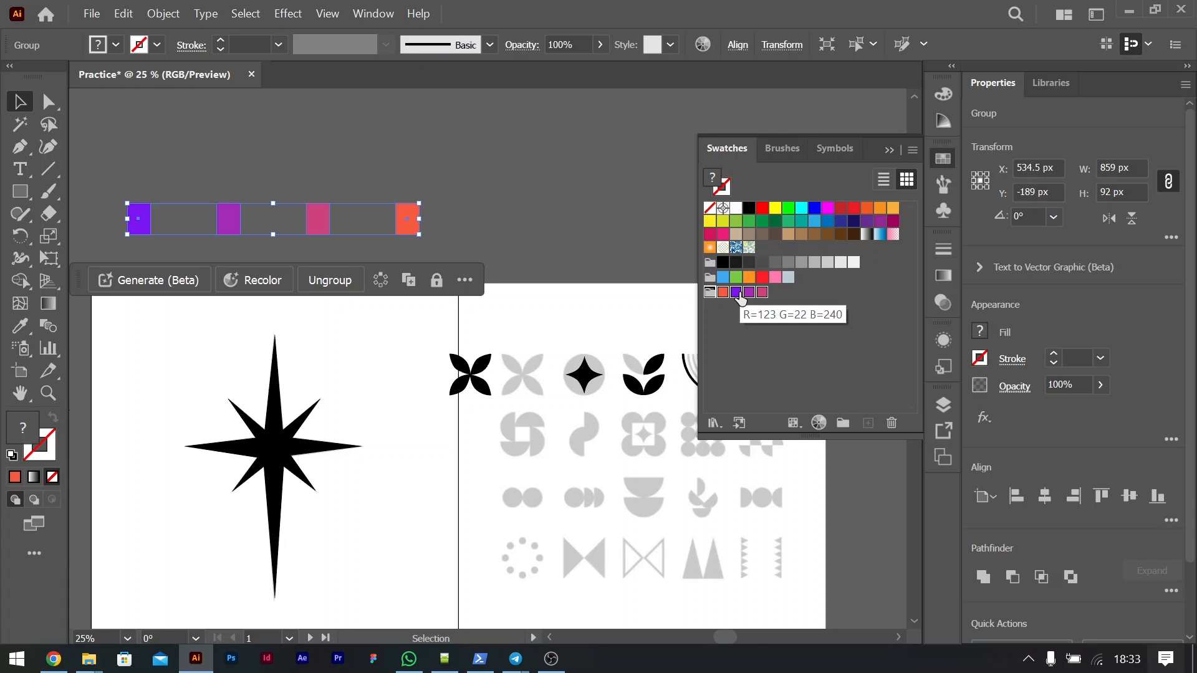
click(495, 188)
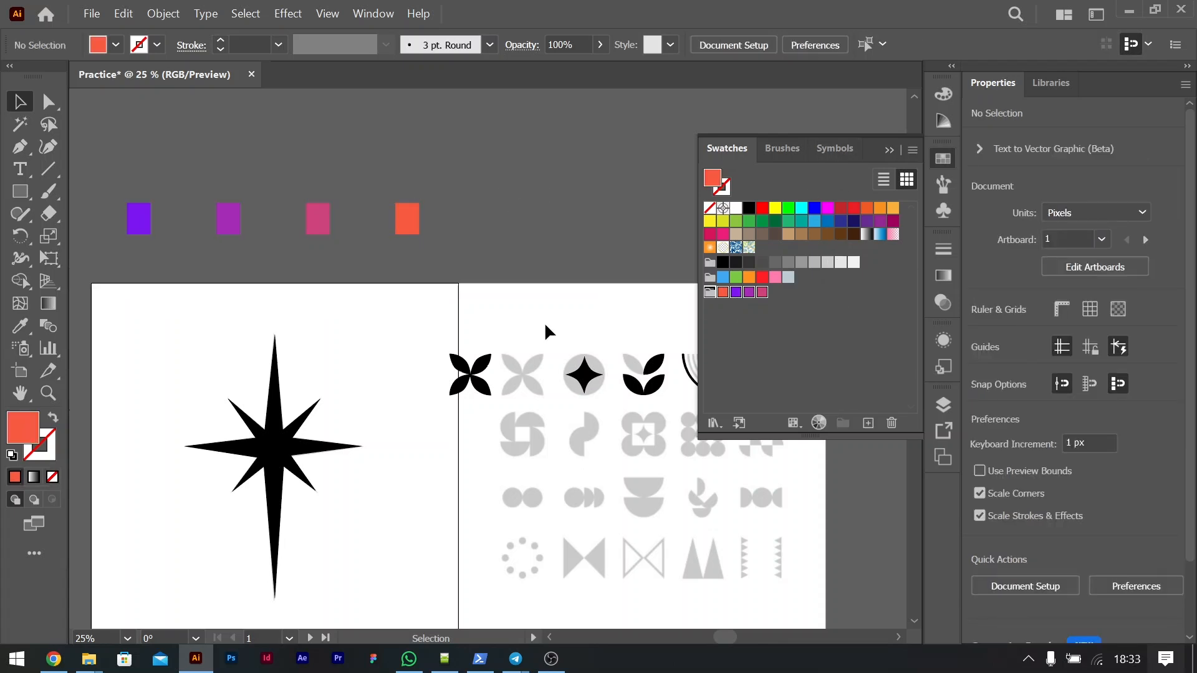
Step: Collapse the swatch list and move the black star off its gray tracing to above the second artboard
scroll(454, 344, down, 2)
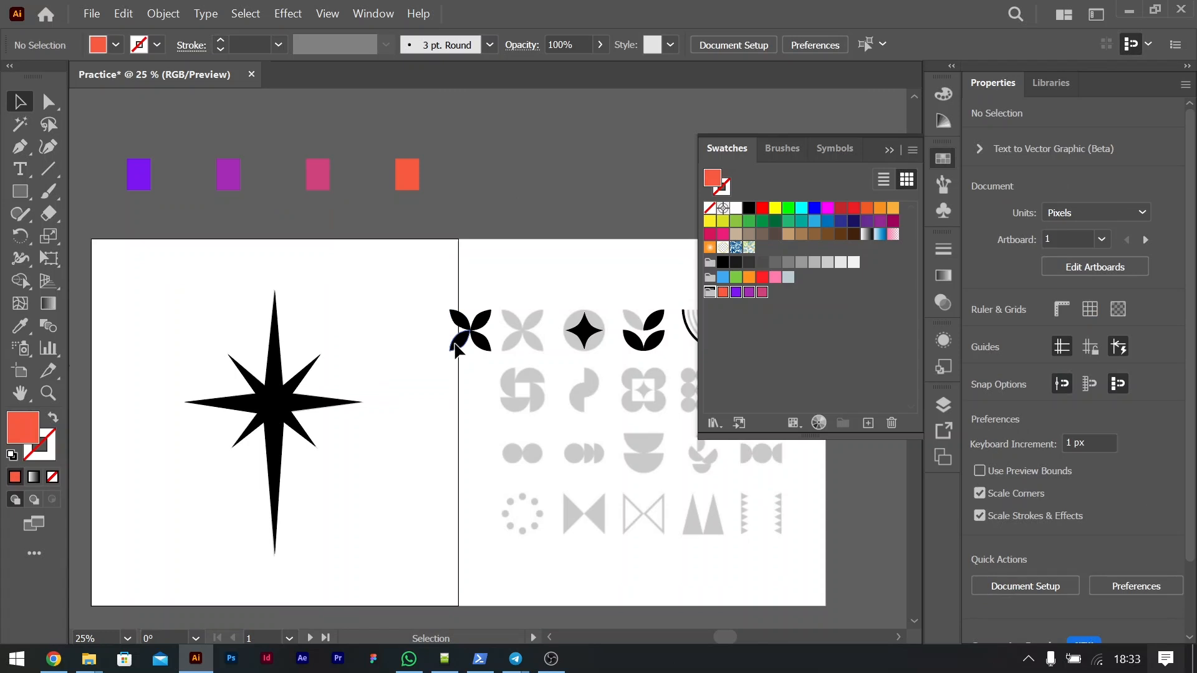
click(881, 155)
scroll(562, 285, left, 8)
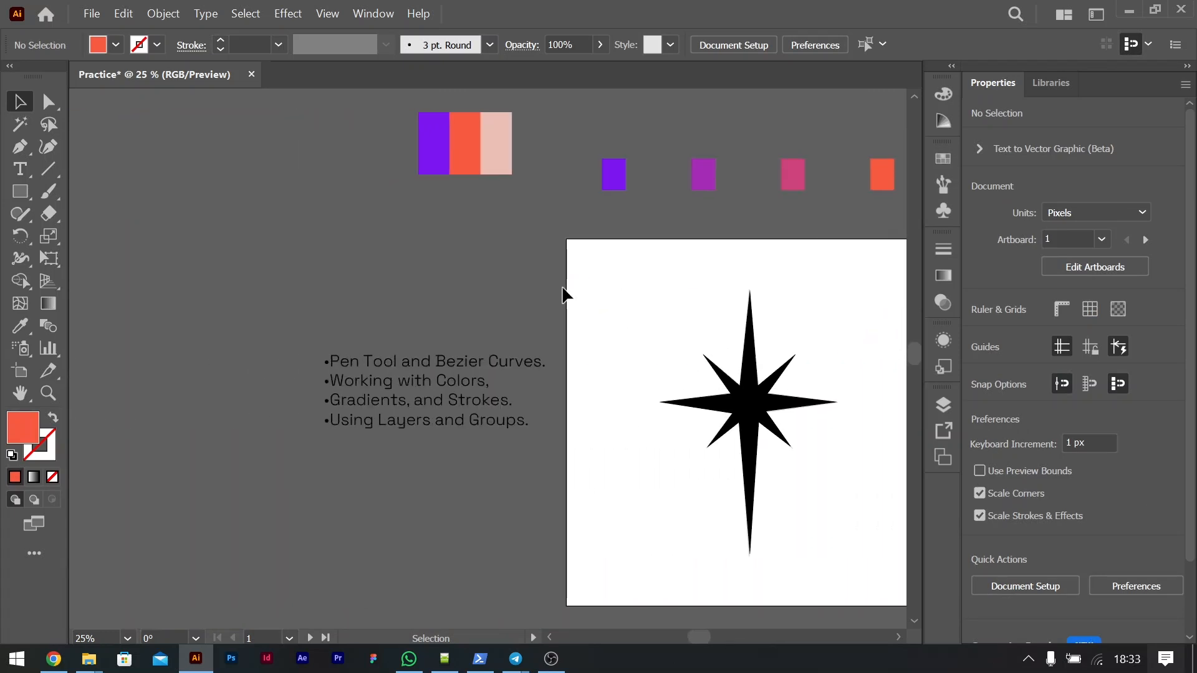
scroll(549, 302, right, 2)
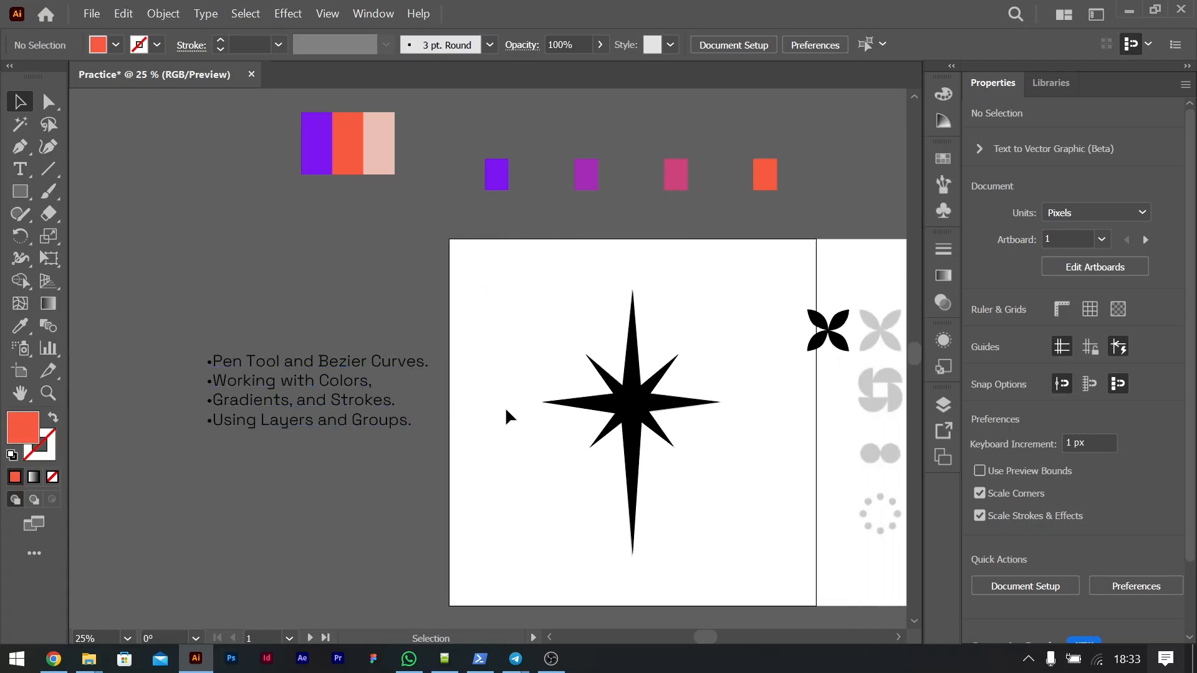
scroll(504, 406, right, 4)
scroll(506, 413, right, 2)
scroll(506, 413, left, 2)
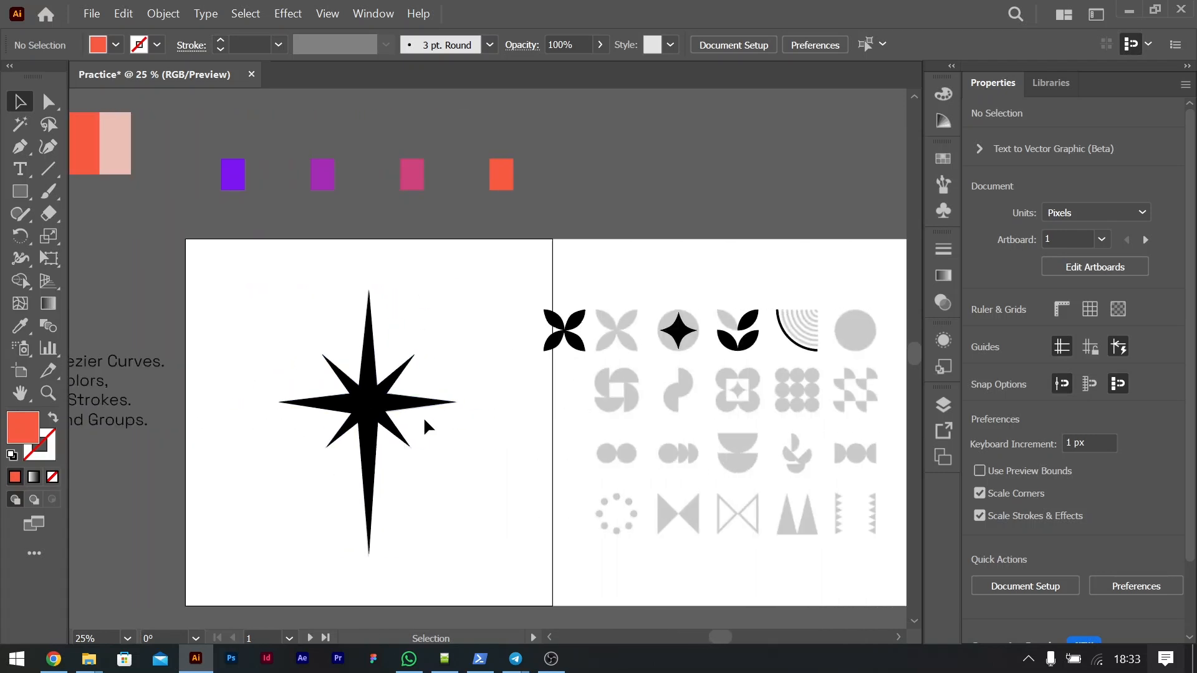
drag(373, 414, 701, 167)
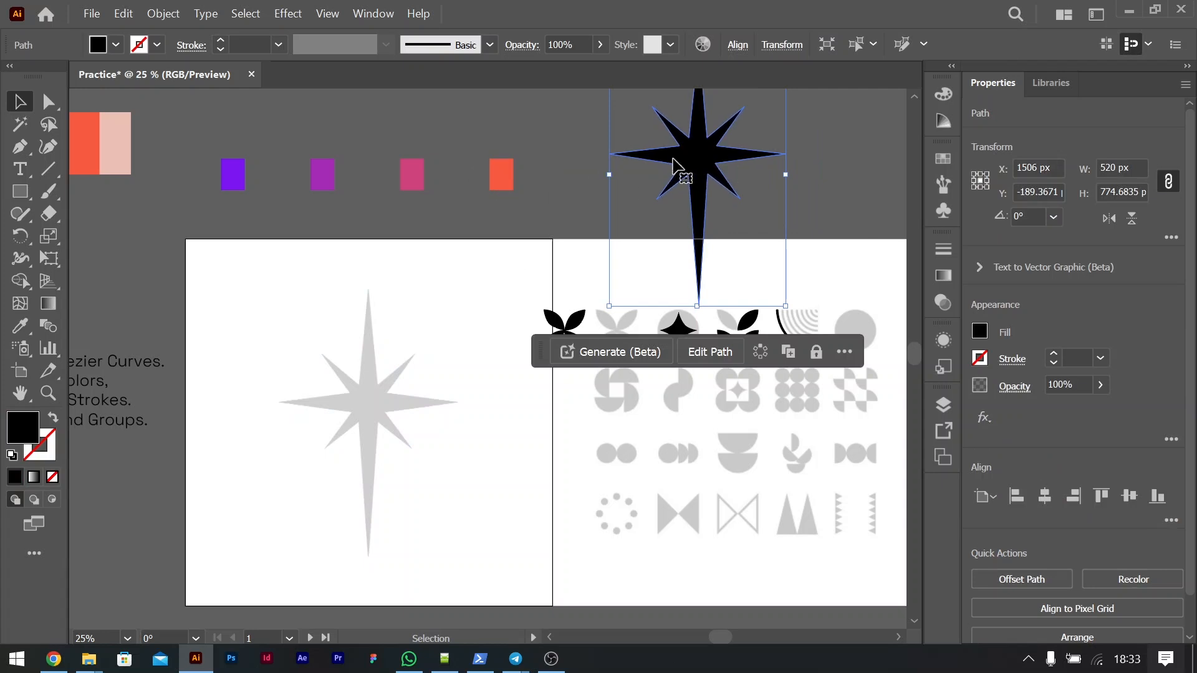
Step: Recolor the star with the Eyedropper, sampling the orange, pink and finally the purple rectangle
click(19, 326)
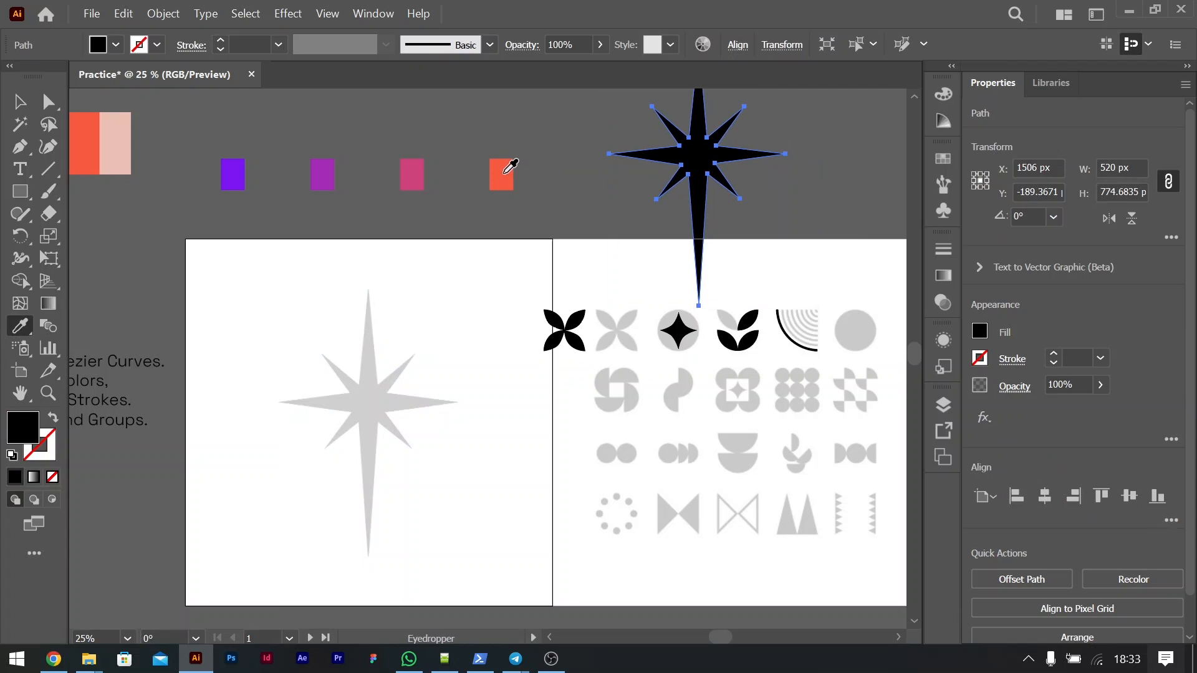
click(507, 171)
click(411, 175)
click(326, 175)
Step: Move the purple star back onto its gray tracing on the first artboard
click(19, 101)
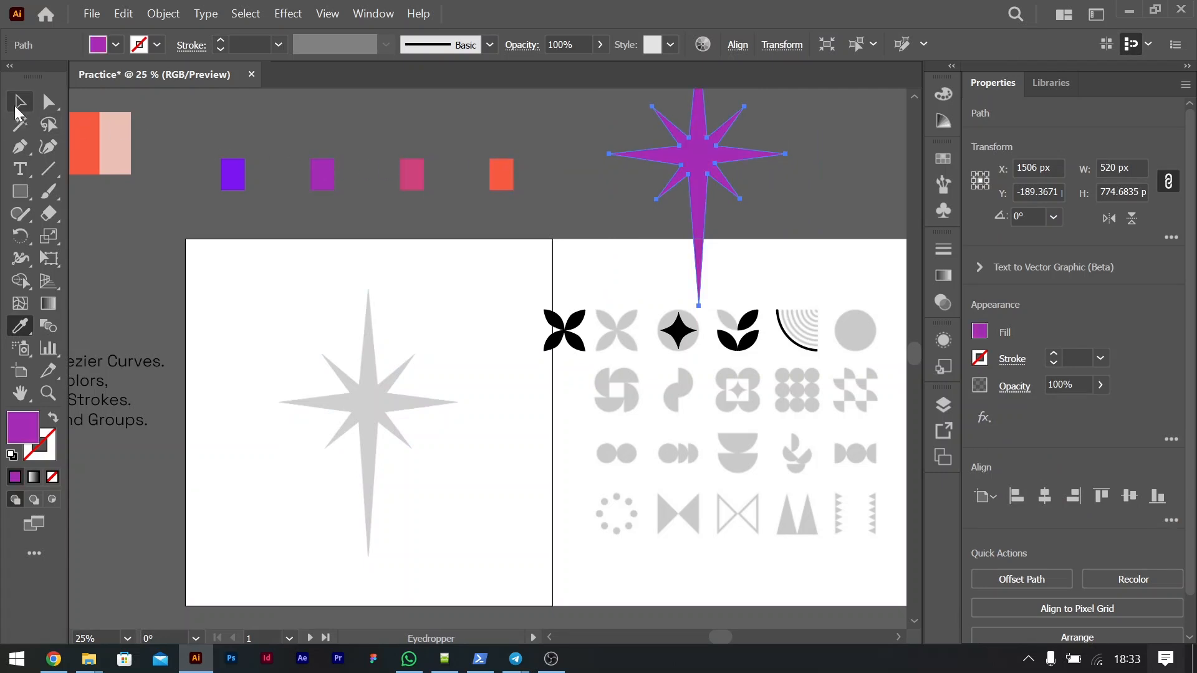
click(401, 278)
drag(733, 181, 379, 424)
Step: Draw a third square artboard, about 1086 px wide, directly beside the second artboard
key(ctrl+minus)
key(ctrl+minus)
scroll(376, 418, right, 5)
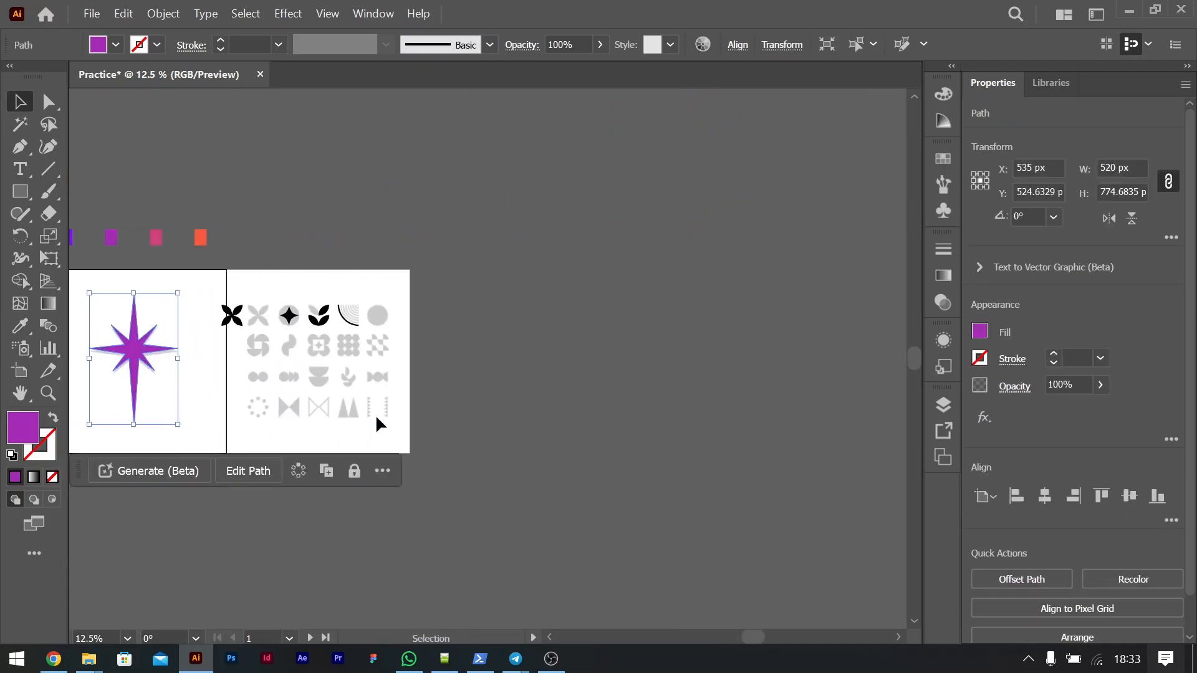
key(shift+o)
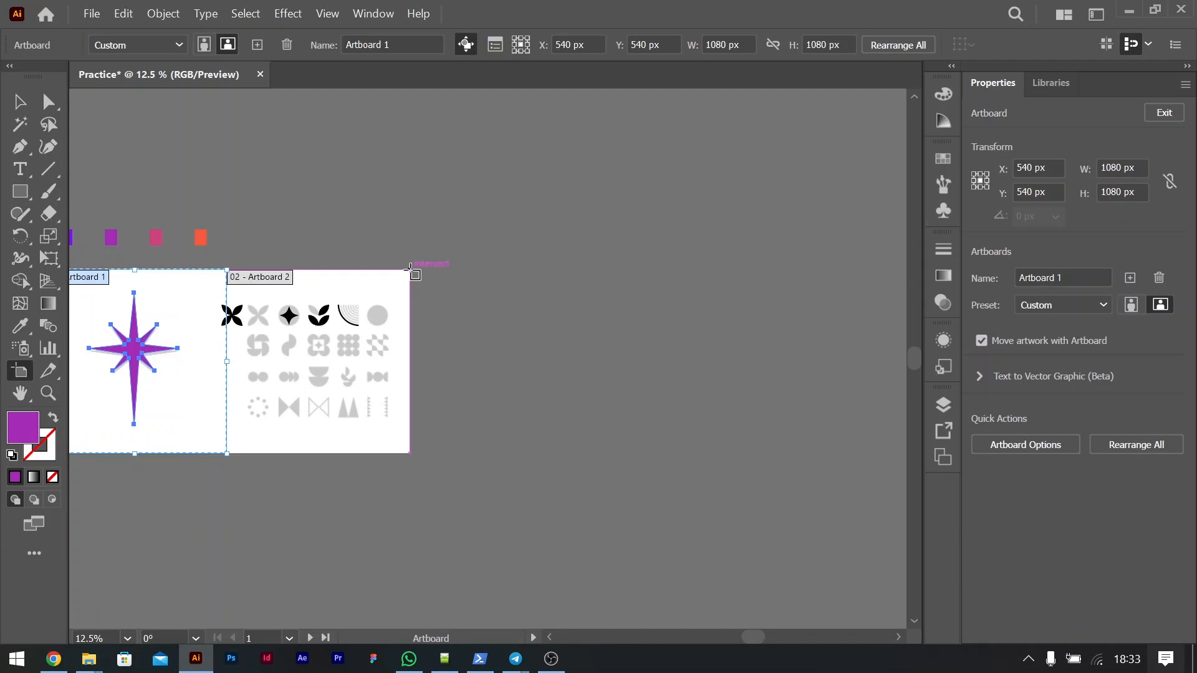
drag(410, 268, 596, 453)
drag(411, 268, 595, 426)
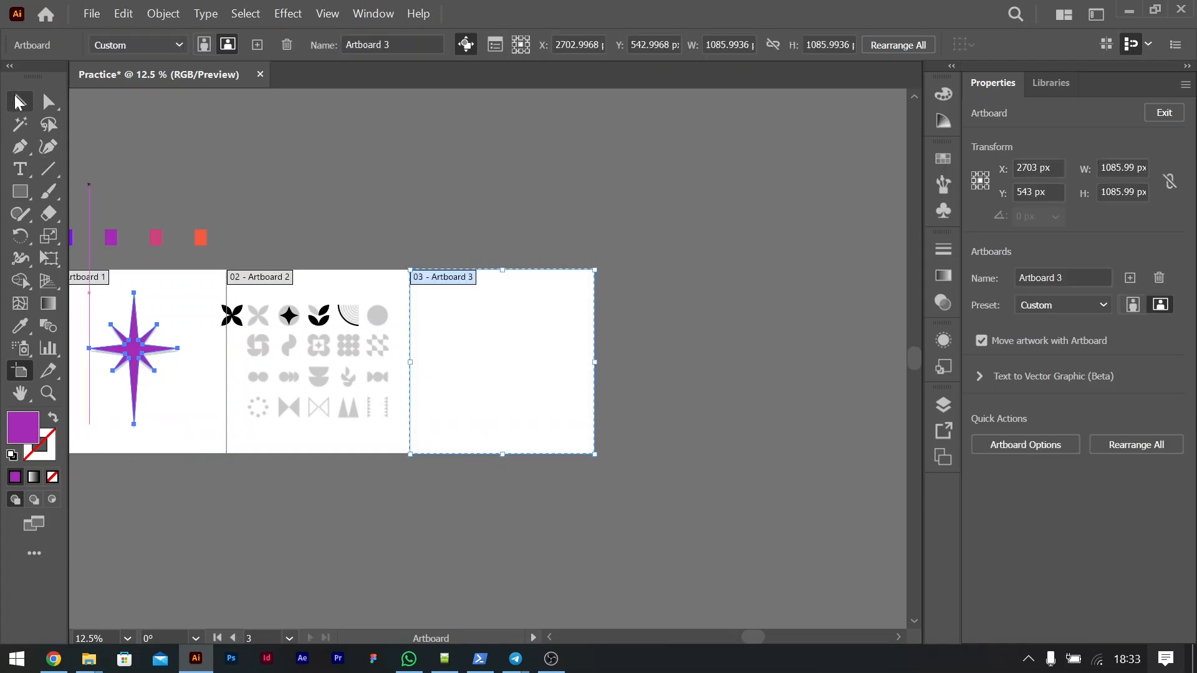
Step: Move the bulleted topic list from beside the first artboard to below the second artboard
click(20, 102)
click(548, 195)
scroll(421, 237, left, 3)
scroll(424, 240, left, 3)
drag(349, 364, 741, 508)
scroll(828, 431, right, 4)
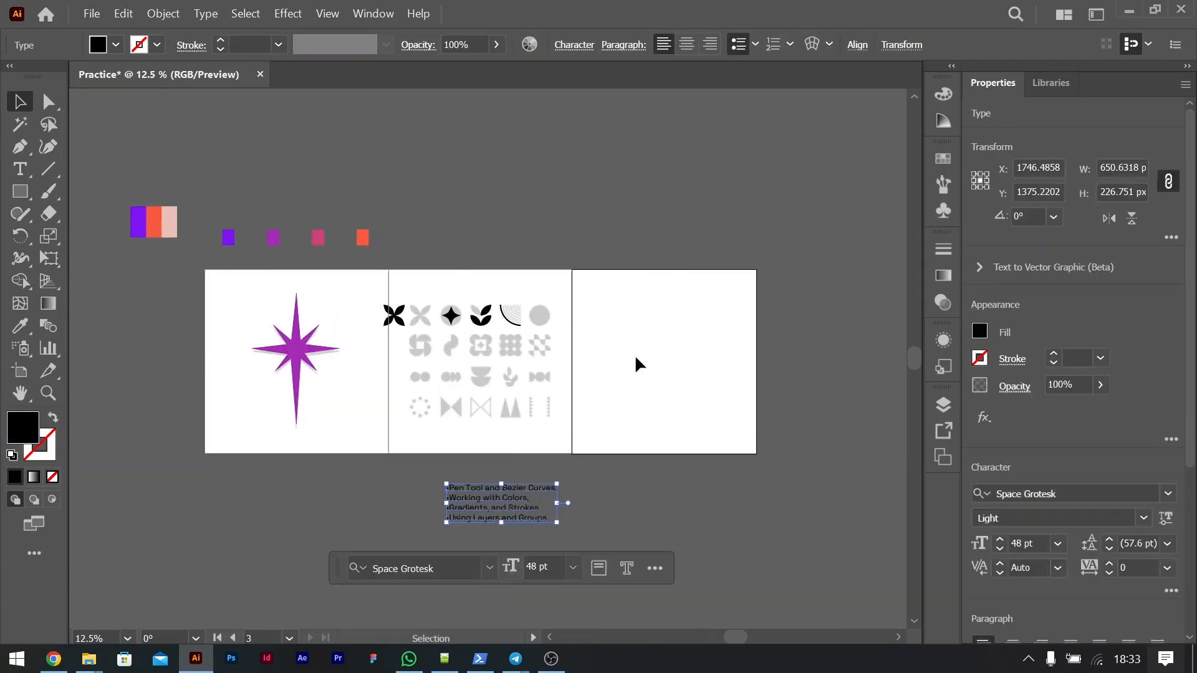
click(635, 354)
Step: Draw a black square about 896 px wide in the middle of the third artboard
key(ctrl+=)
key(ctrl+=)
key(ctrl+=)
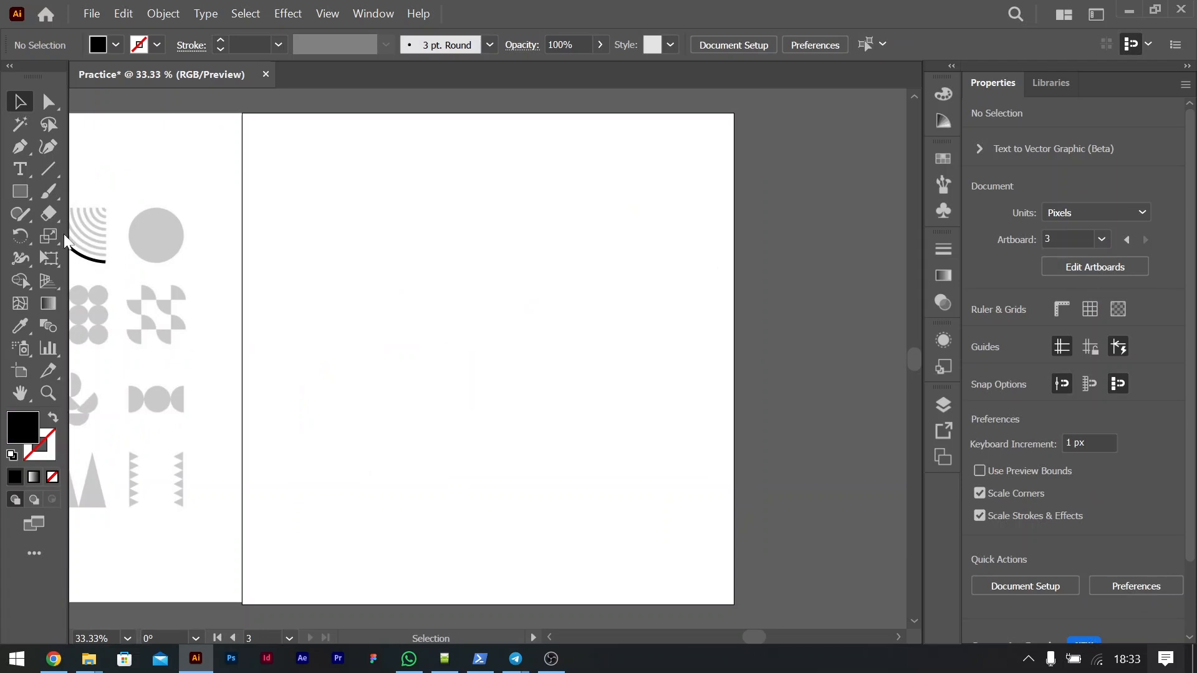
click(21, 195)
drag(282, 160, 690, 566)
key(v)
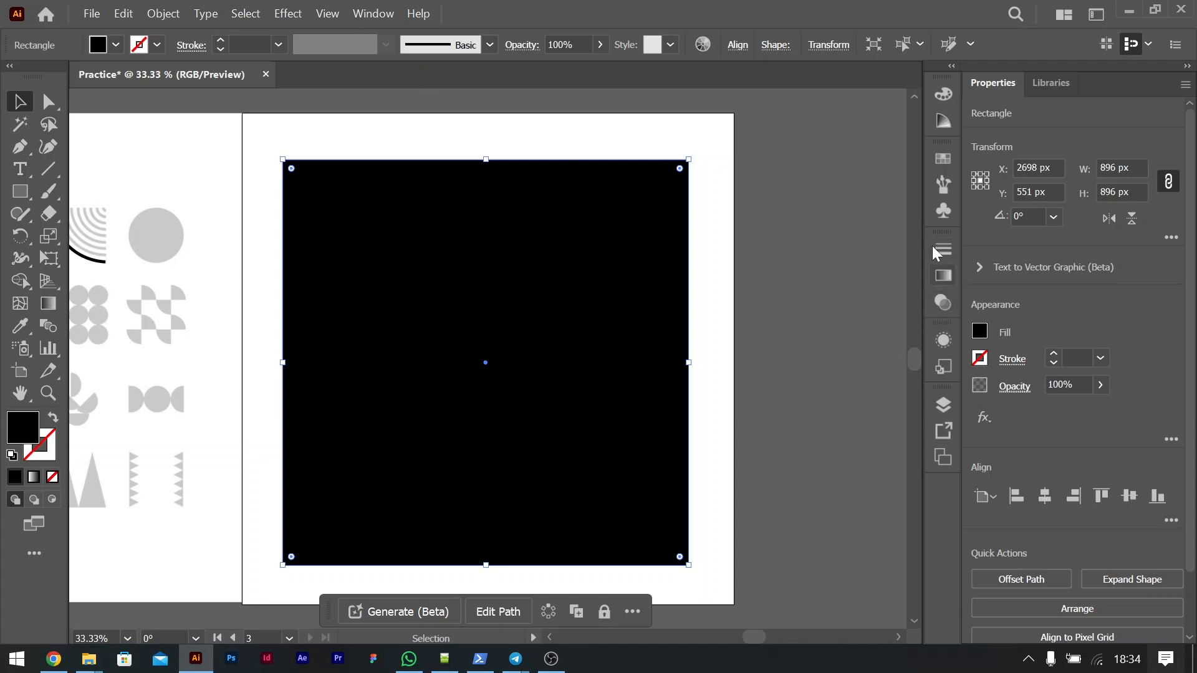
Step: Show the gradient settings and fill the square with a linear gradient
click(372, 13)
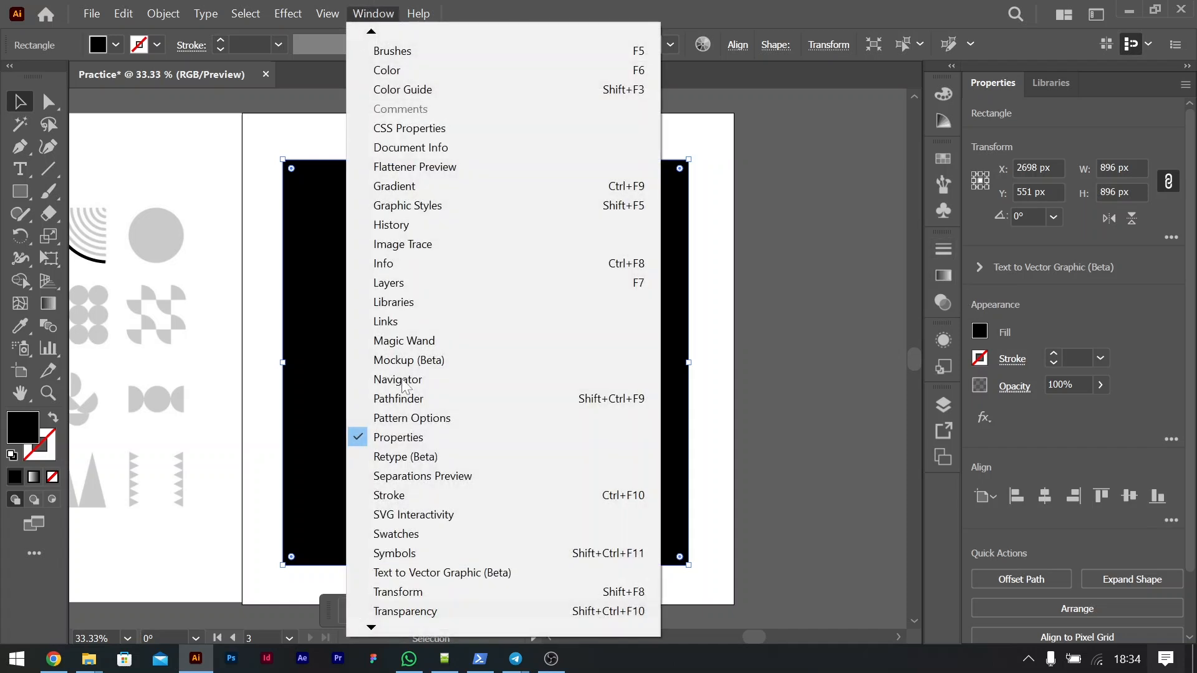
click(390, 187)
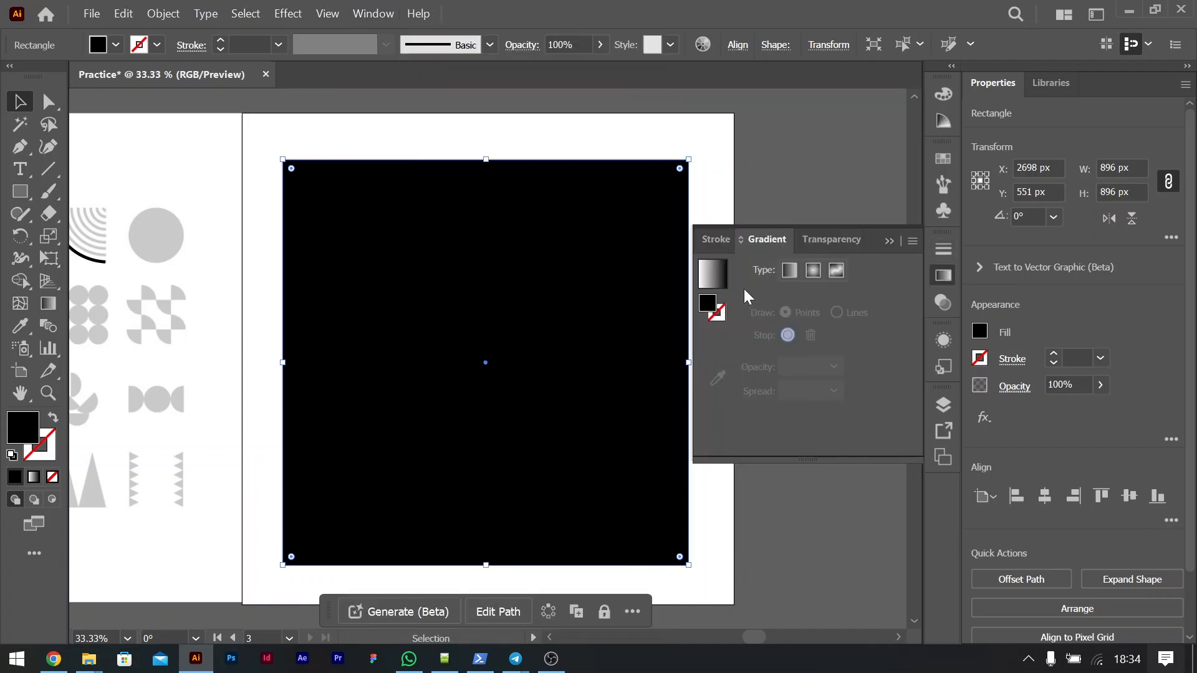
click(790, 271)
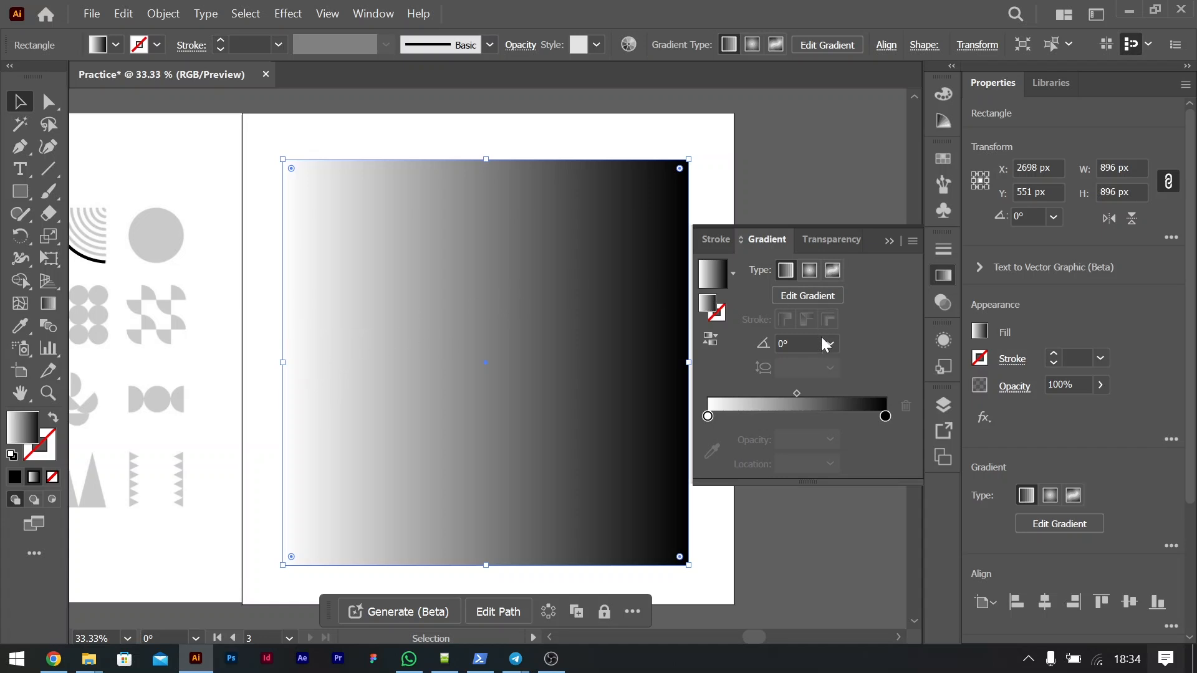
Step: Try a 90° angle for the square's linear gradient, and set it back to 0°
click(831, 343)
click(831, 343)
click(833, 344)
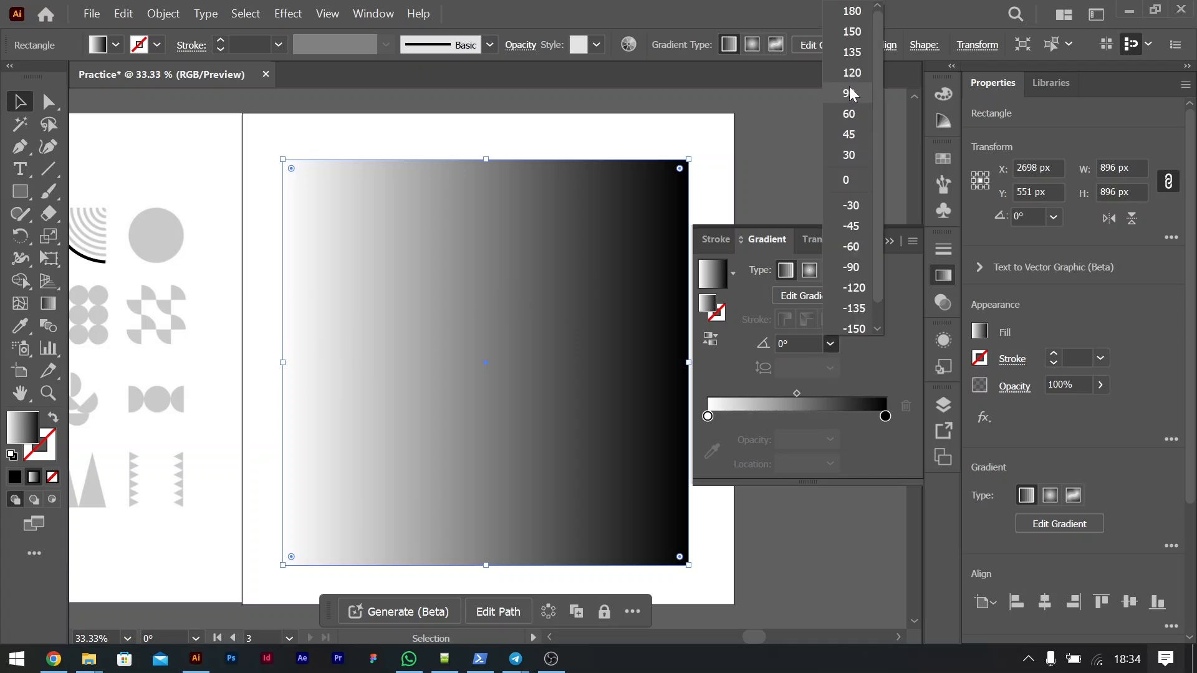
click(849, 93)
click(833, 343)
click(846, 180)
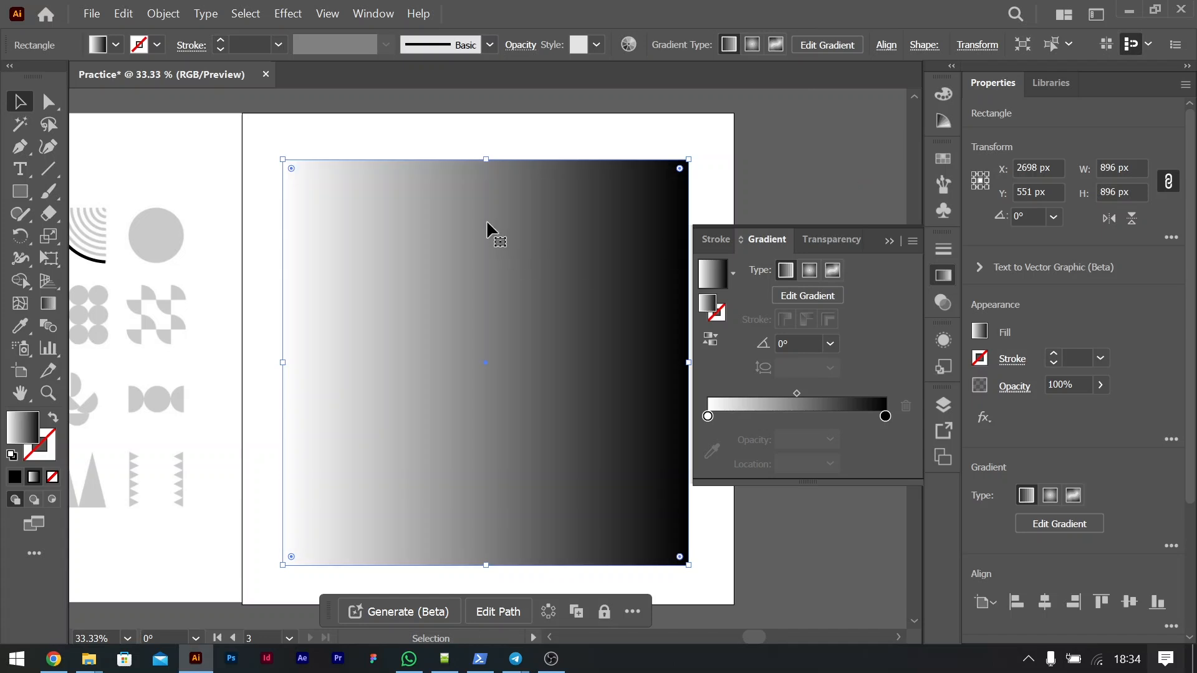
Step: Set the gradient's white starting stop to the pink swatch from the Practice color group
click(707, 416)
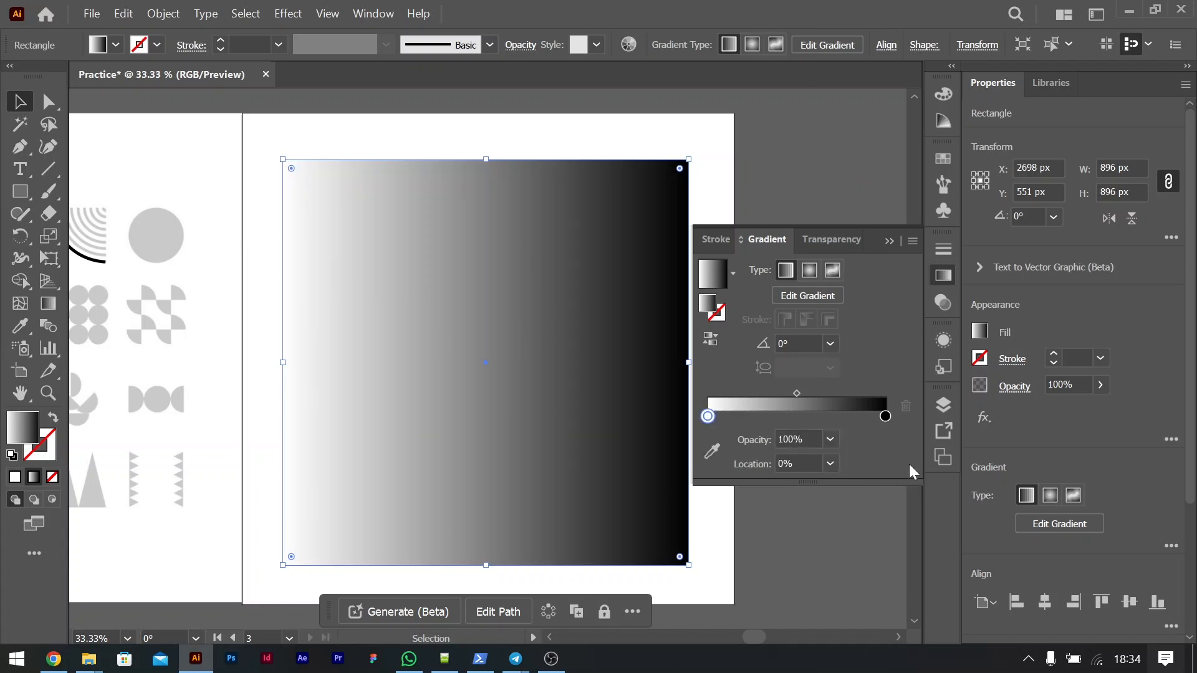
click(886, 417)
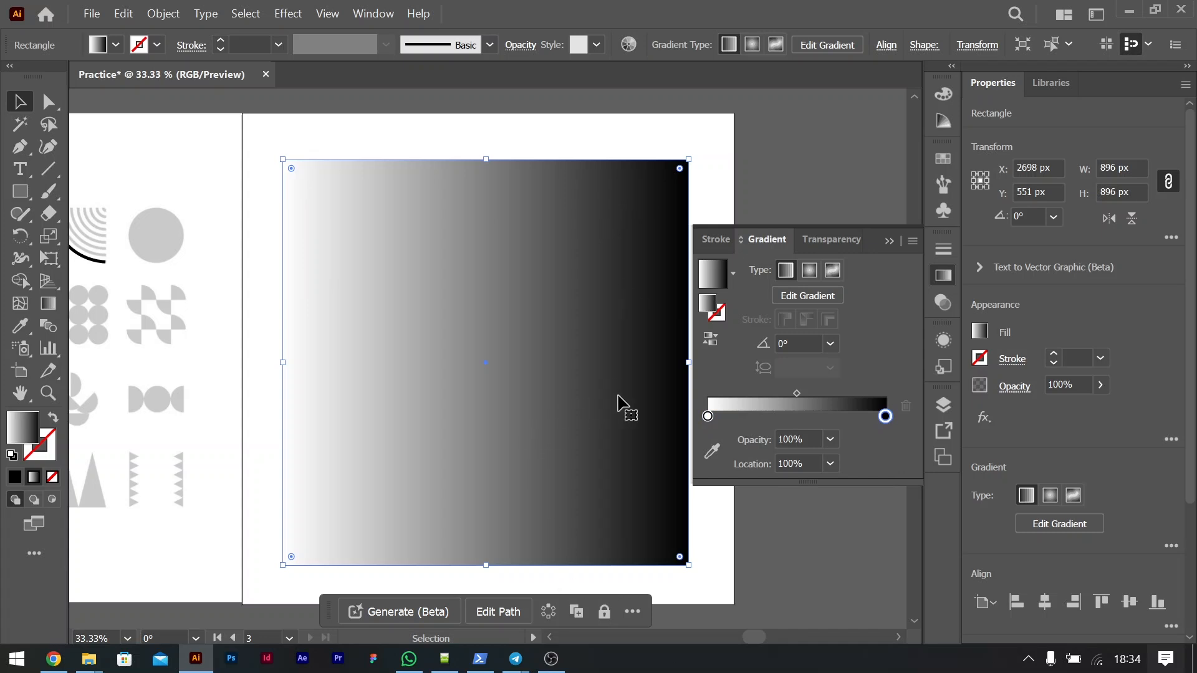
click(708, 417)
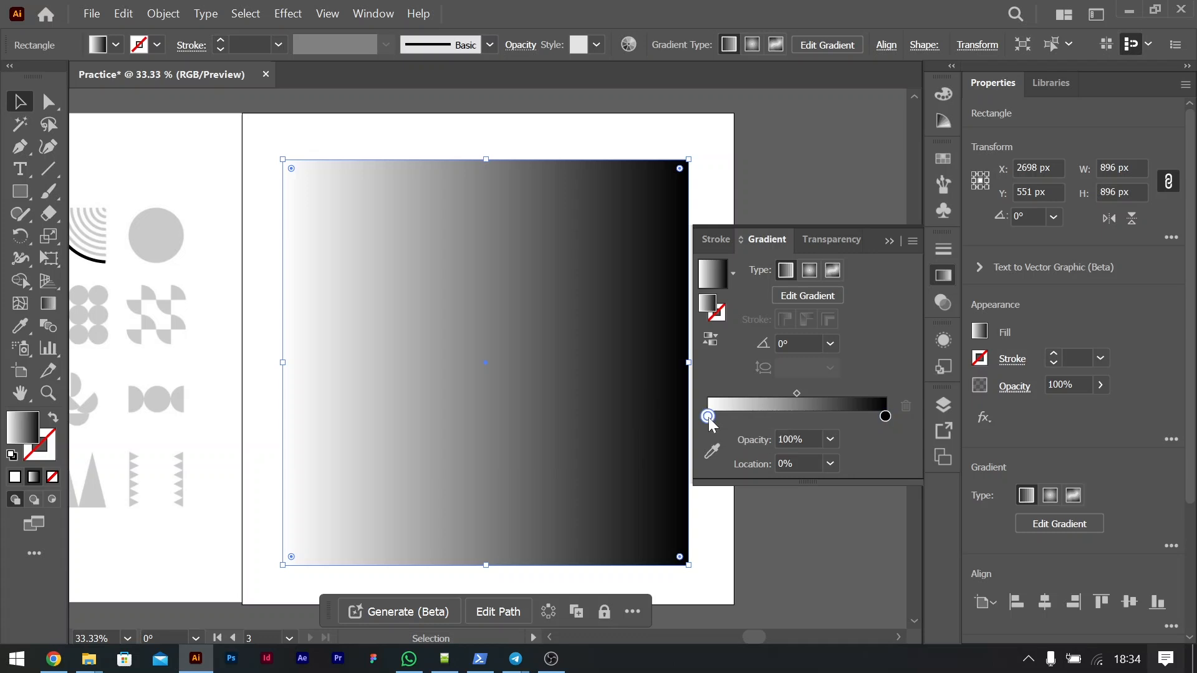
double_click(708, 416)
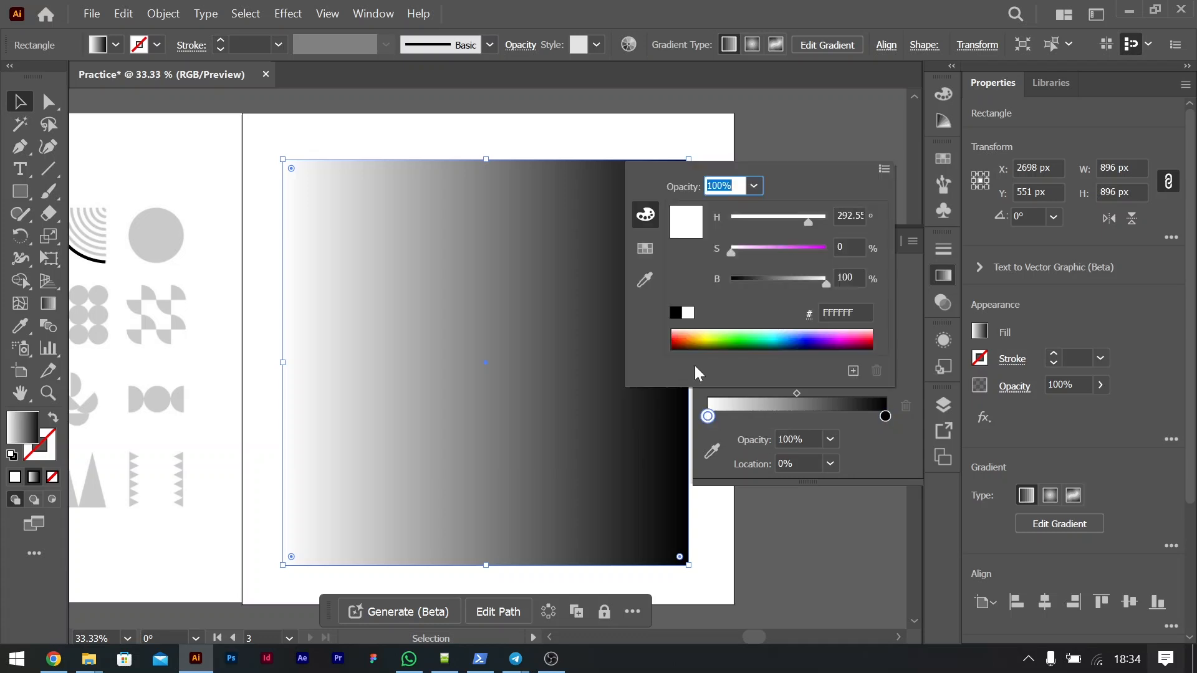
click(645, 248)
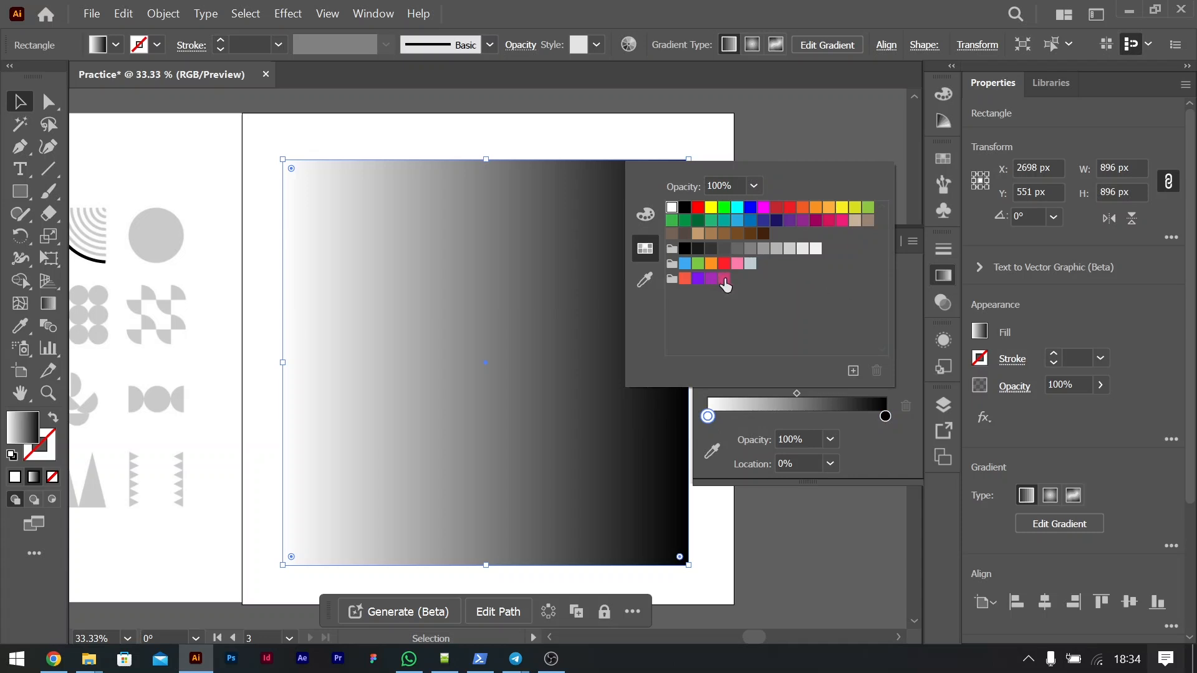
click(724, 279)
Step: Set the gradient's black end stop to the orange swatch from the Practice color group
click(885, 417)
double_click(888, 417)
click(685, 278)
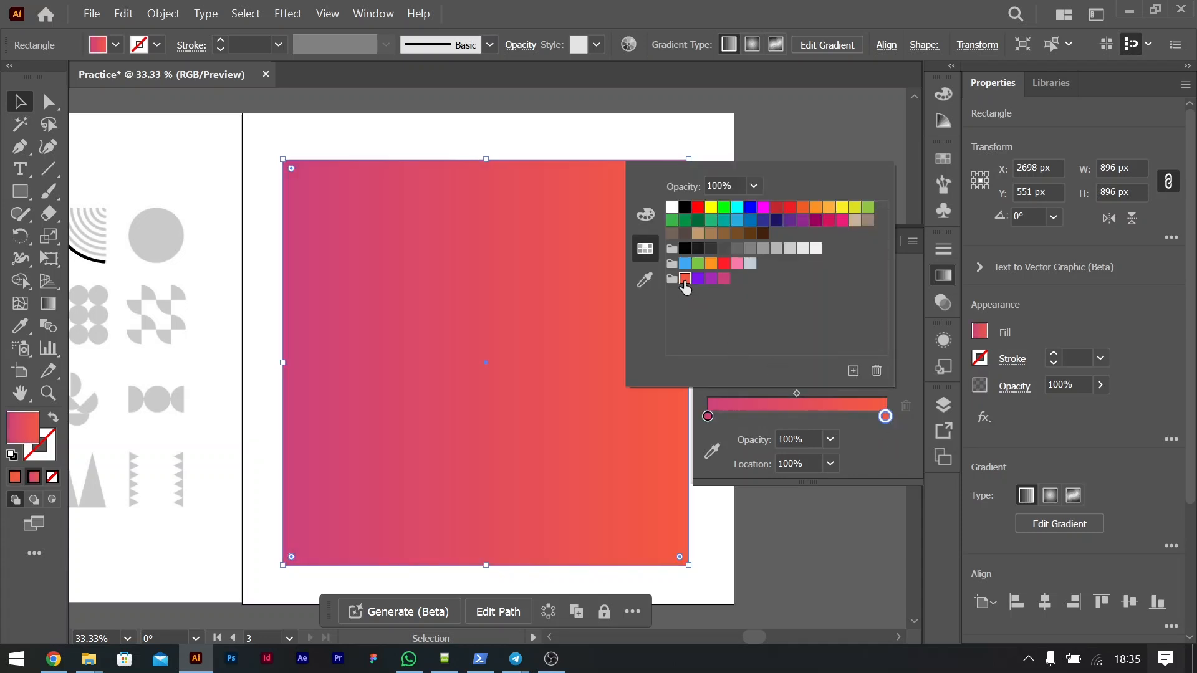
click(861, 438)
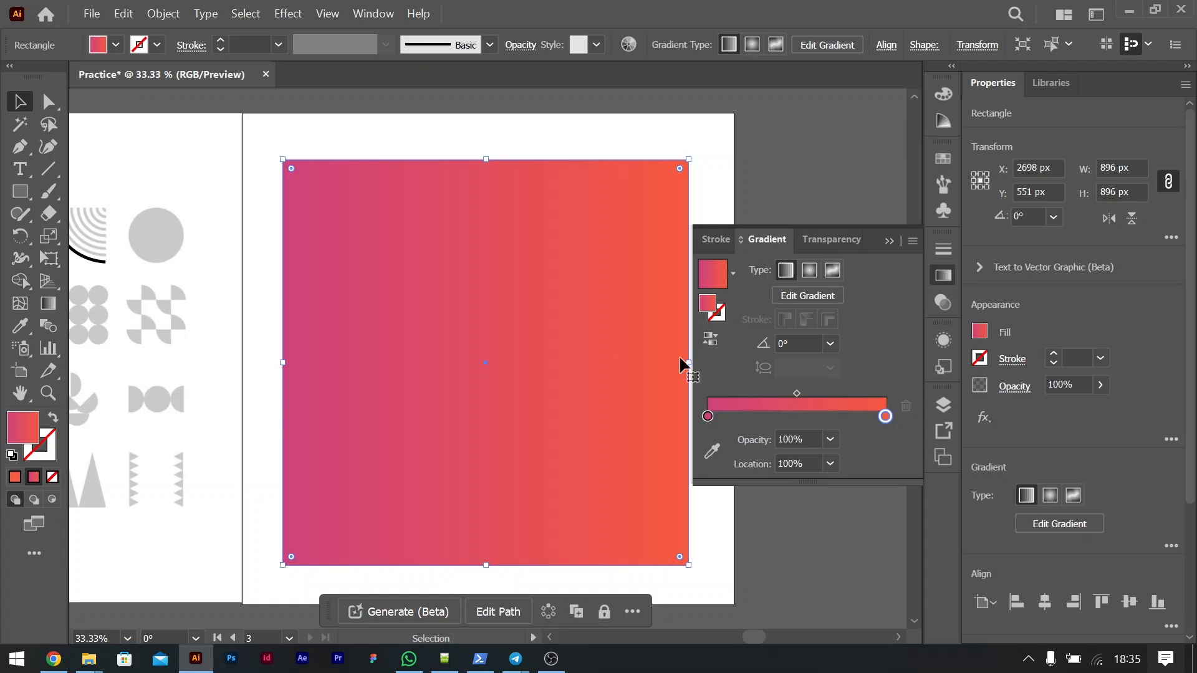
Step: Try a radial gradient on the square, and switch it to a freeform gradient drawn with points
click(811, 272)
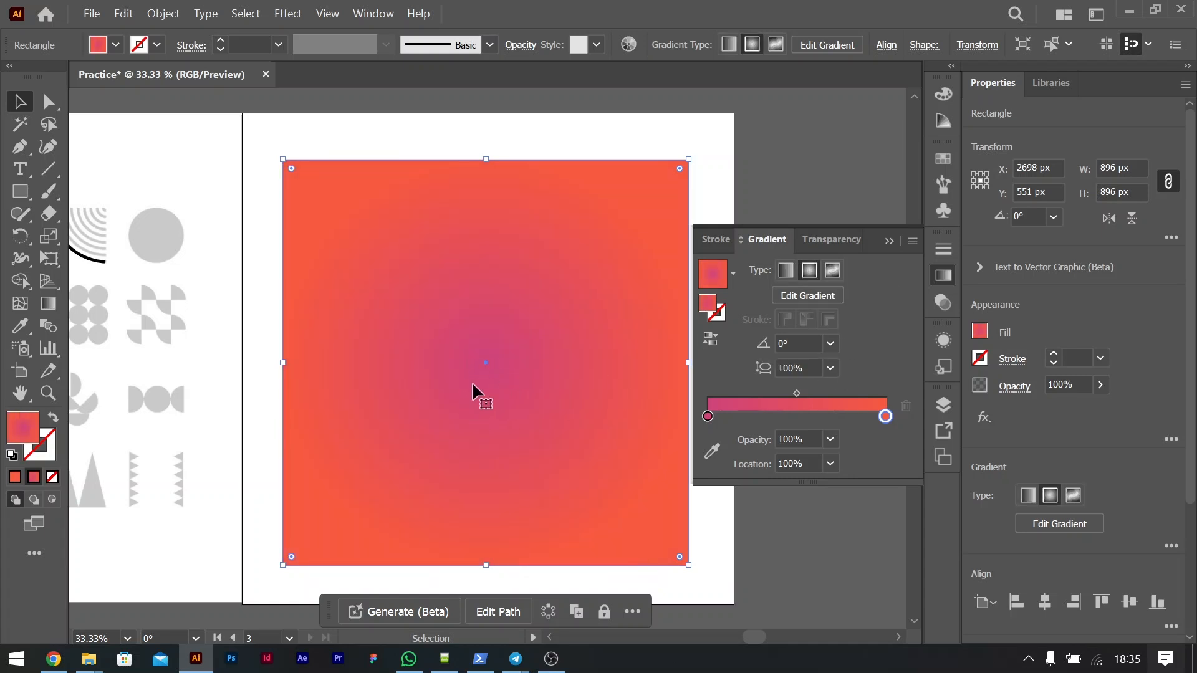
click(834, 271)
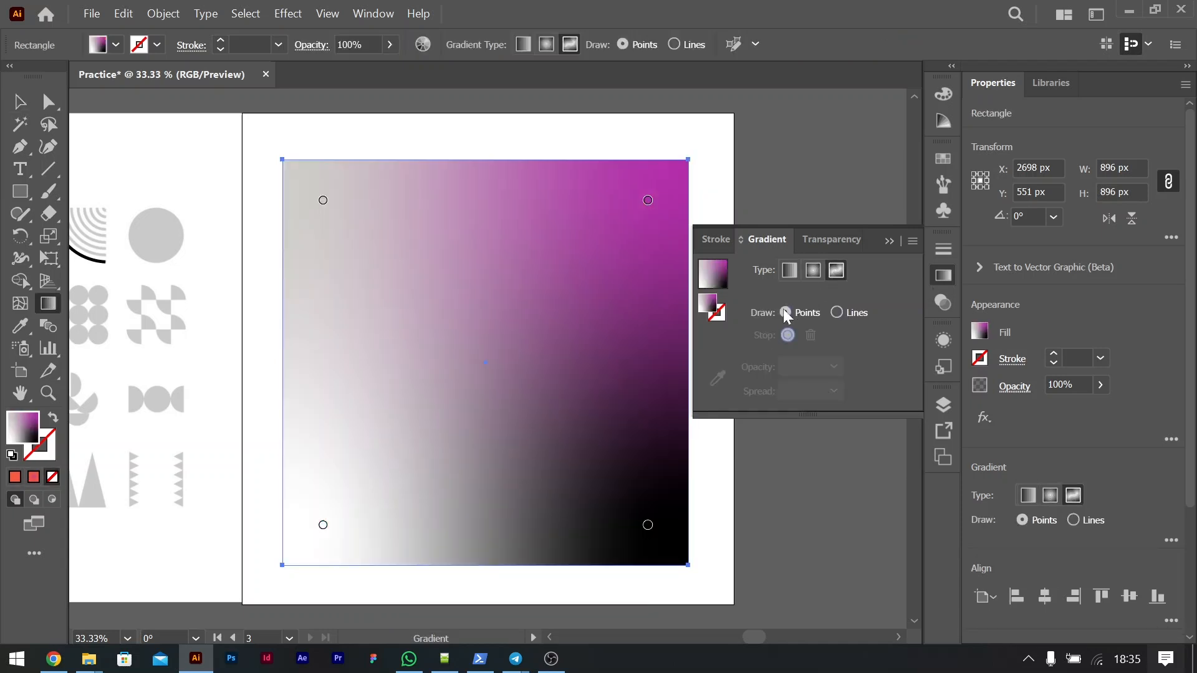
click(844, 310)
click(787, 312)
Step: Move the upper-right purple point inward and recolor the upper-left point with the purple swatch from the Practice color group
drag(647, 203, 532, 251)
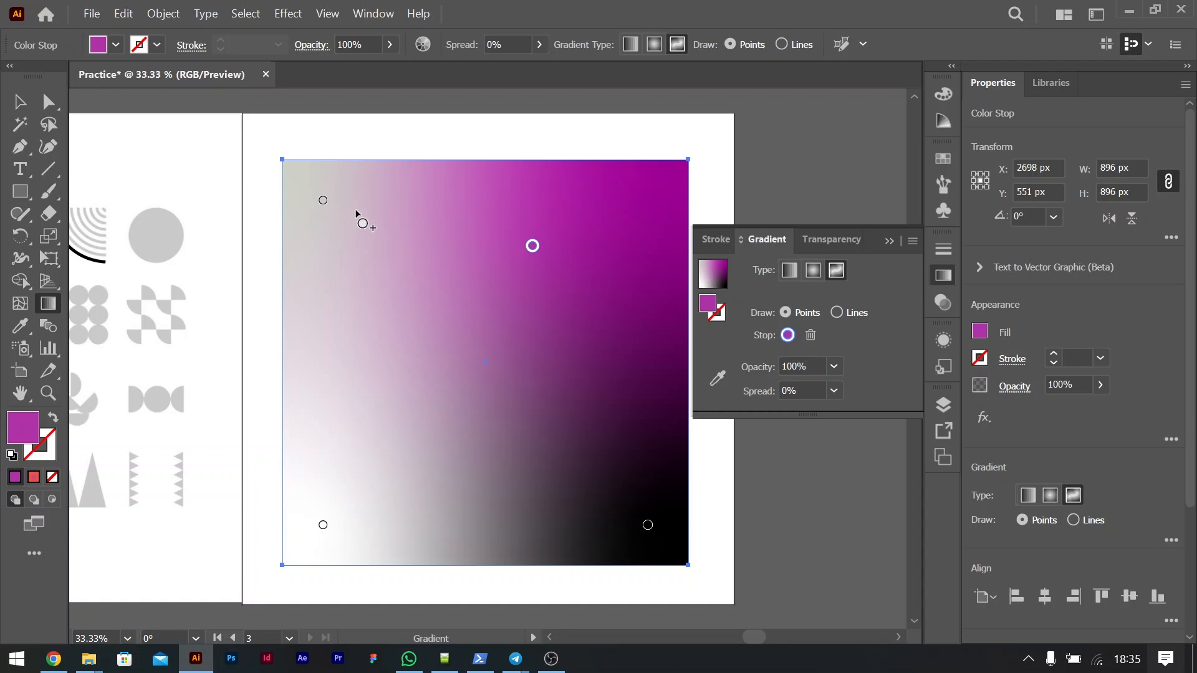
double_click(323, 201)
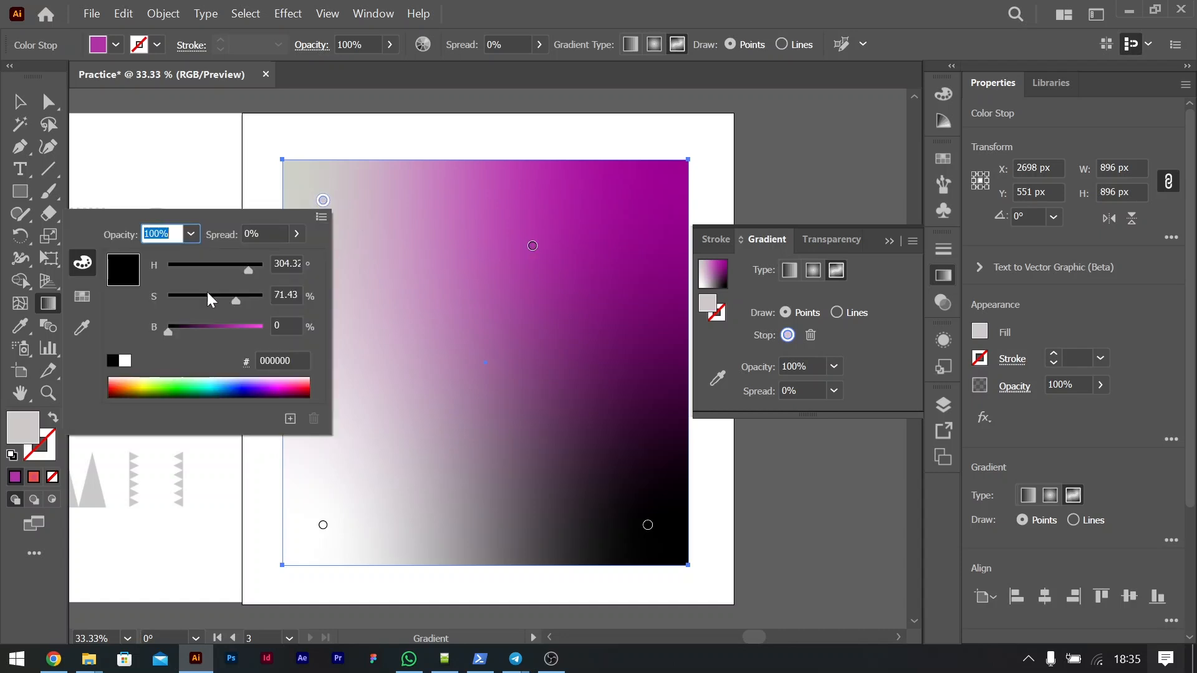
click(82, 297)
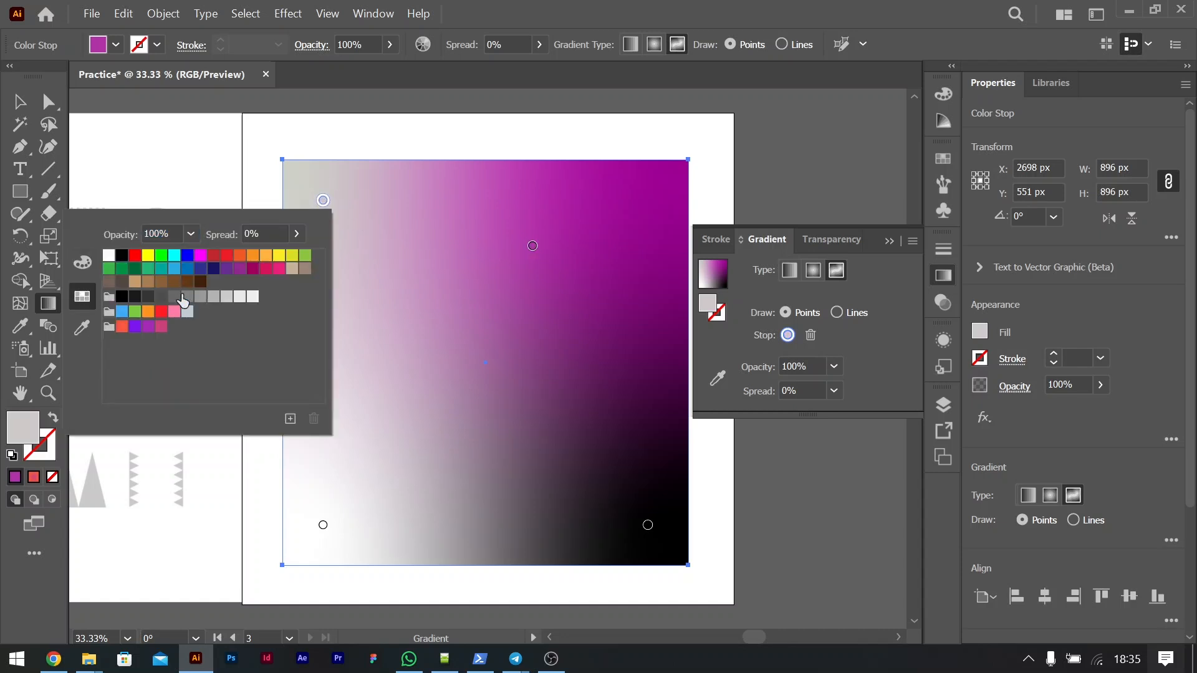
click(151, 332)
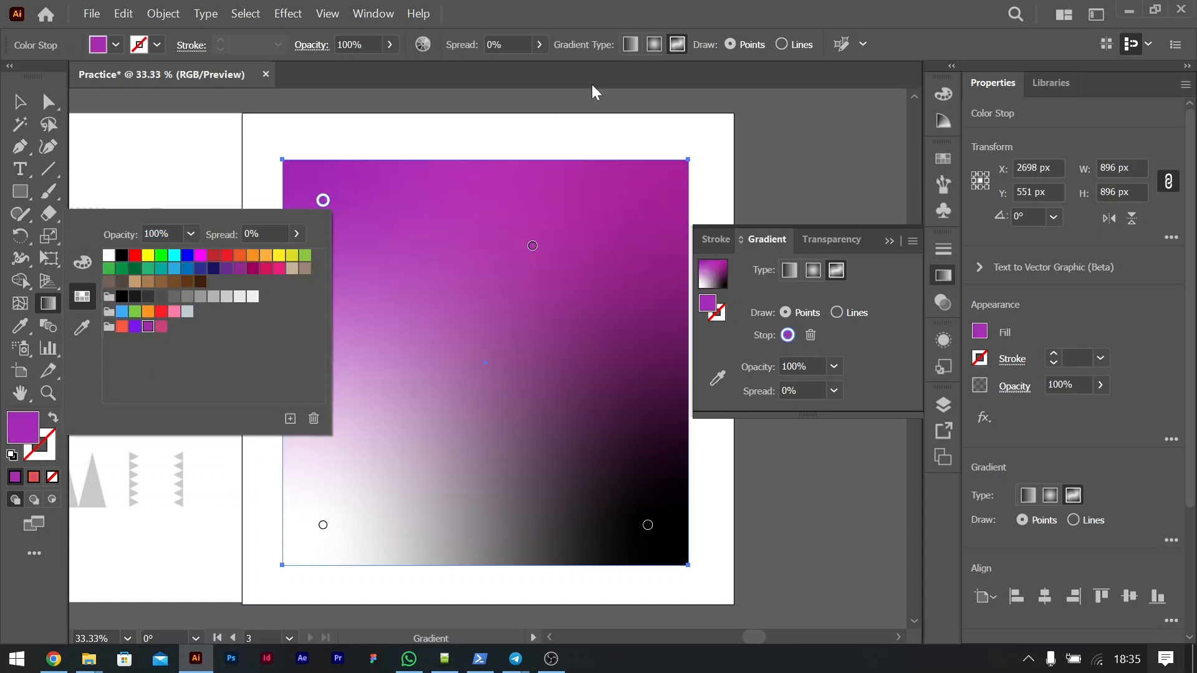
Step: Recolor the lower-left freeform point with the pink swatch and the lower-right point with the orange swatch from the Practice color group
double_click(323, 526)
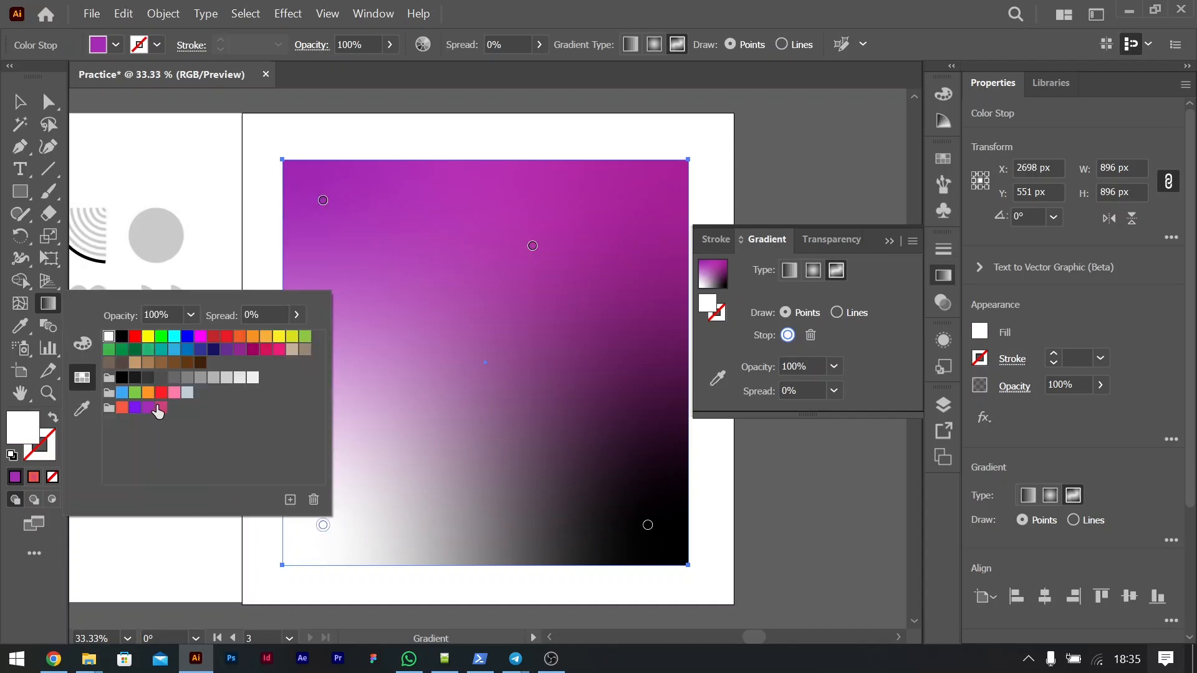
click(161, 408)
double_click(648, 525)
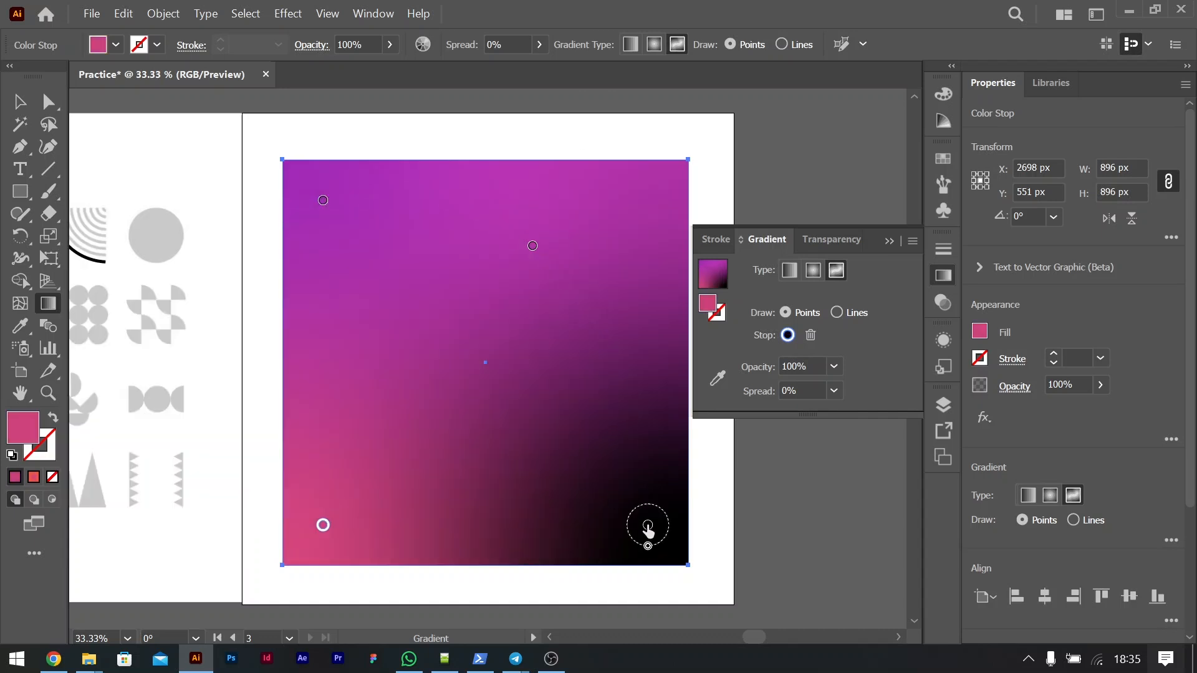
click(447, 409)
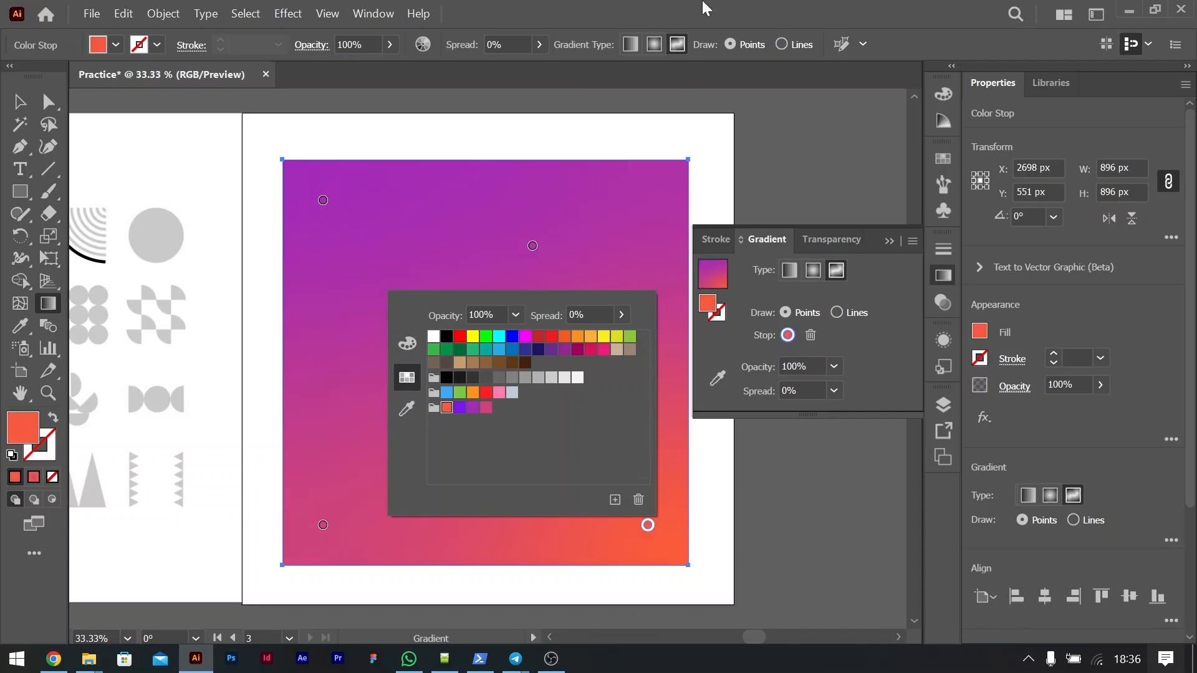
Step: Reposition the purple freeform point between the square's center and lower-left corner, and the orange point just above the center
drag(532, 247, 528, 348)
drag(529, 295, 404, 408)
drag(648, 525, 535, 371)
drag(466, 283, 483, 306)
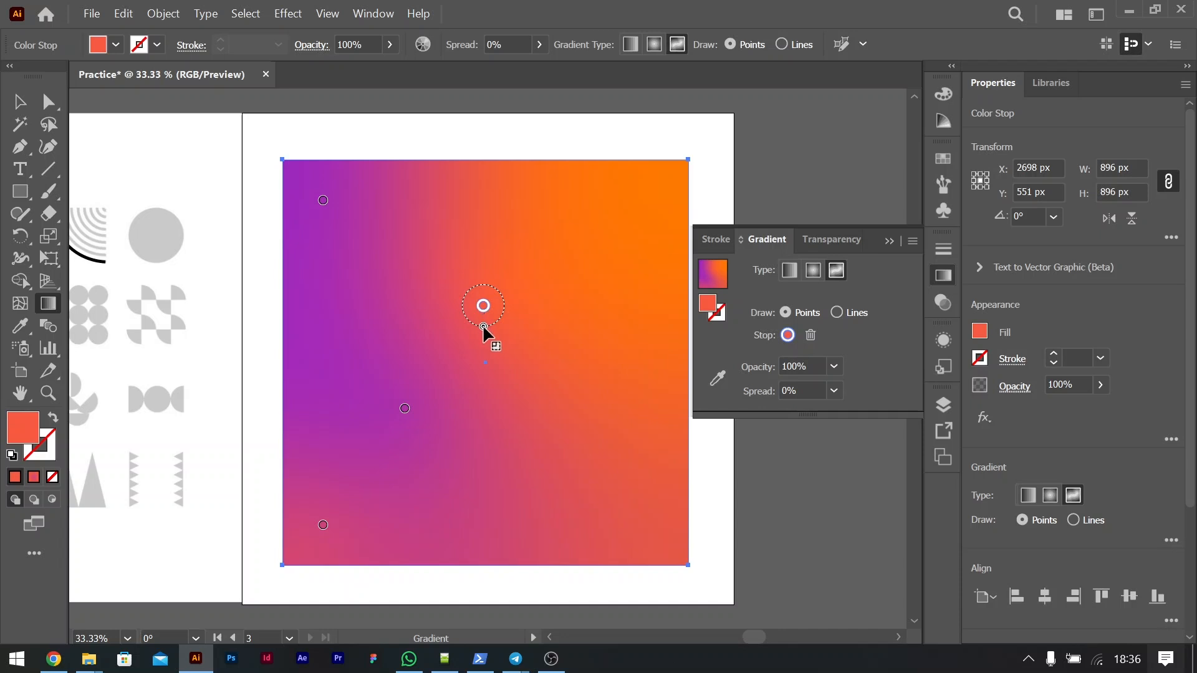
Step: Widen the orange freeform point's spread to 100% and try adjusting the purple point's spread
drag(479, 392, 482, 418)
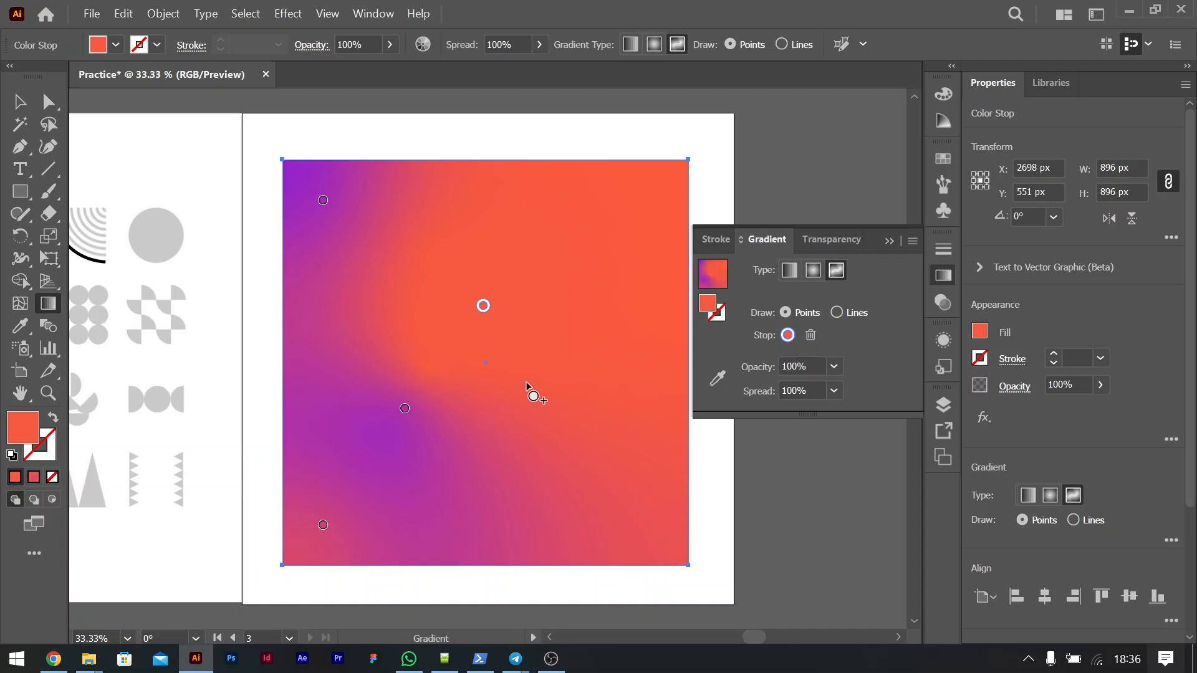
click(405, 409)
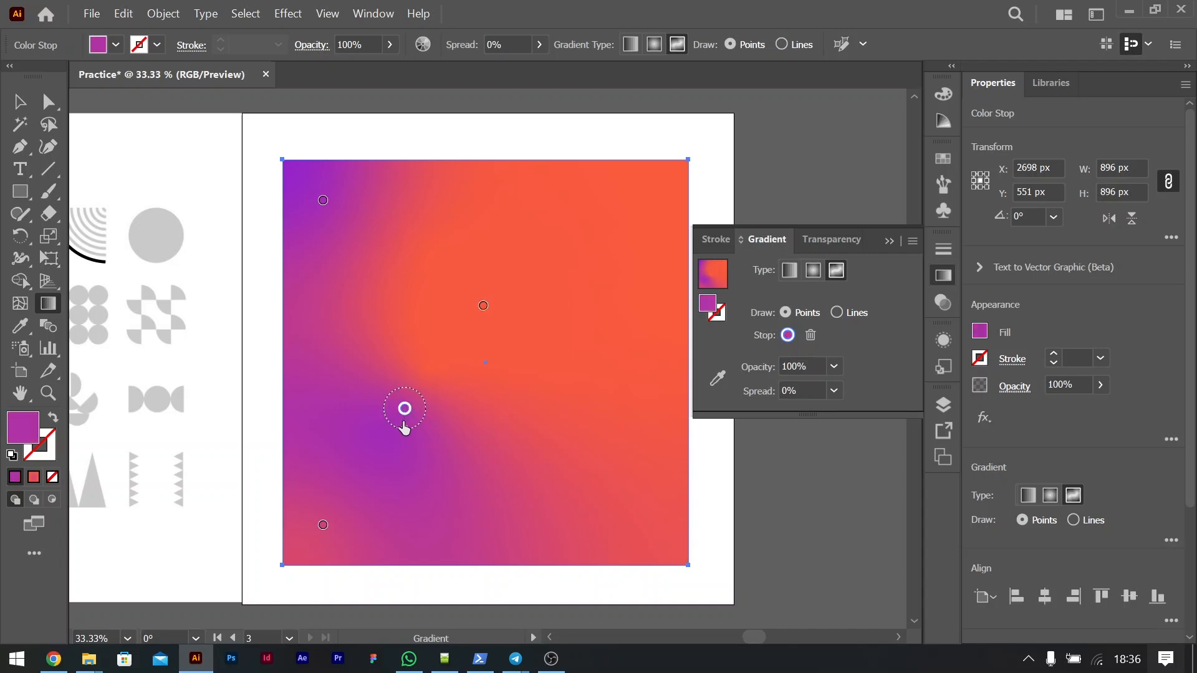
drag(405, 429, 400, 472)
Step: Scale the gradient square down to about half its size around its center and move it near the artboard's upper edge
click(19, 102)
click(790, 526)
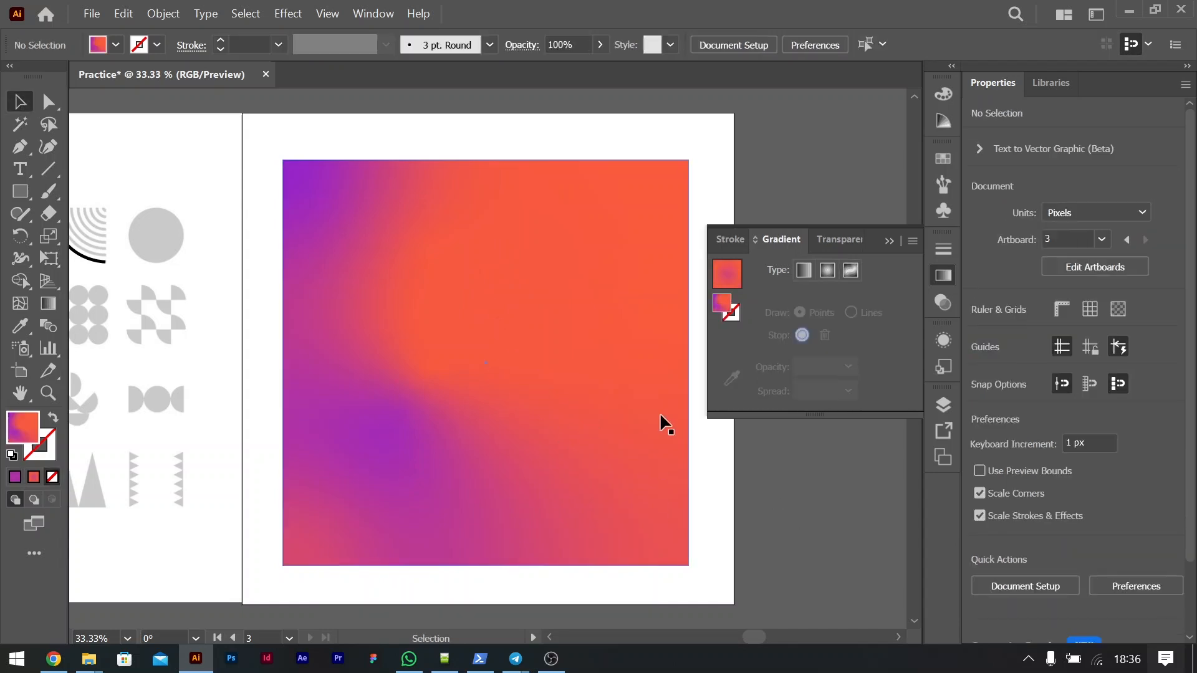
scroll(492, 414, down, 3)
scroll(489, 408, up, 3)
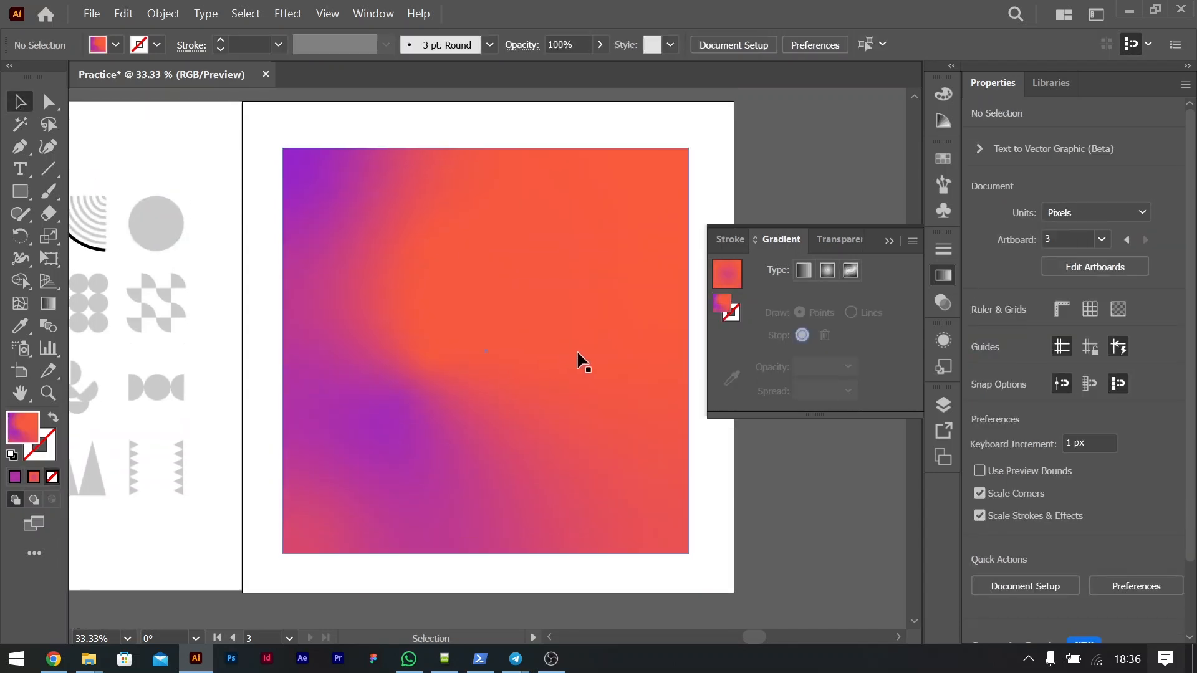
click(583, 350)
drag(688, 553, 583, 449)
drag(528, 392, 528, 251)
click(592, 441)
scroll(630, 473, down, 2)
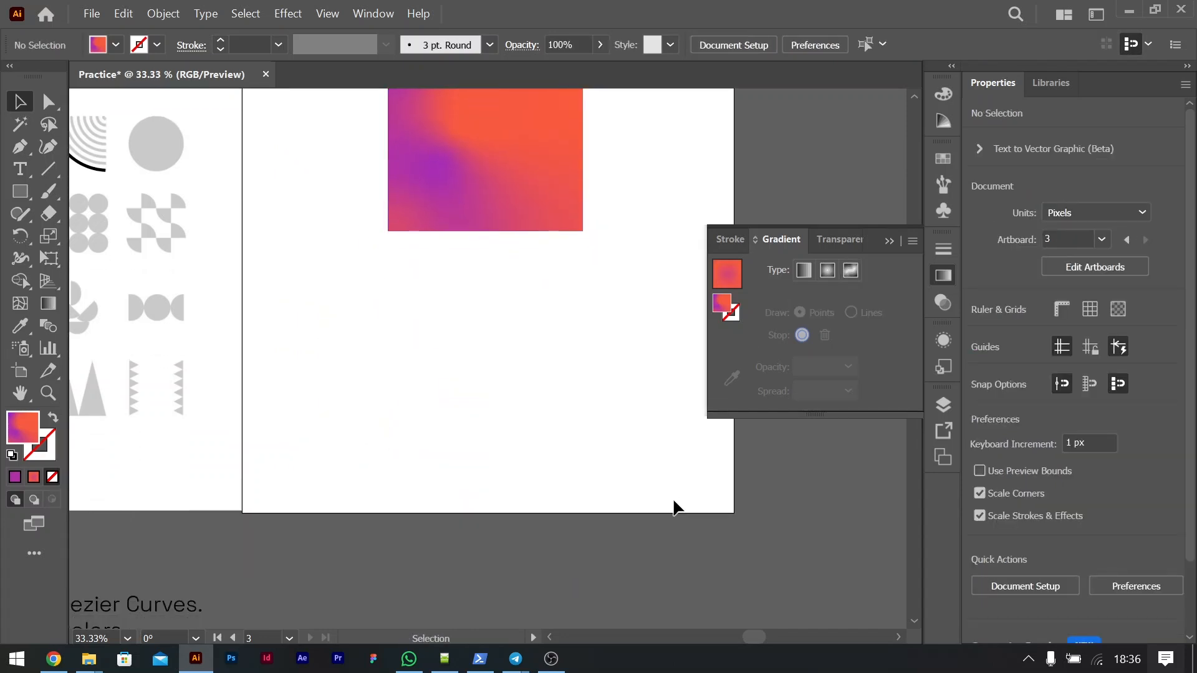
scroll(673, 500, up, 3)
Step: Draw a thin horizontal rectangle about 552 by 38 px below the gradient square and give it a 15 pt stroke
click(50, 171)
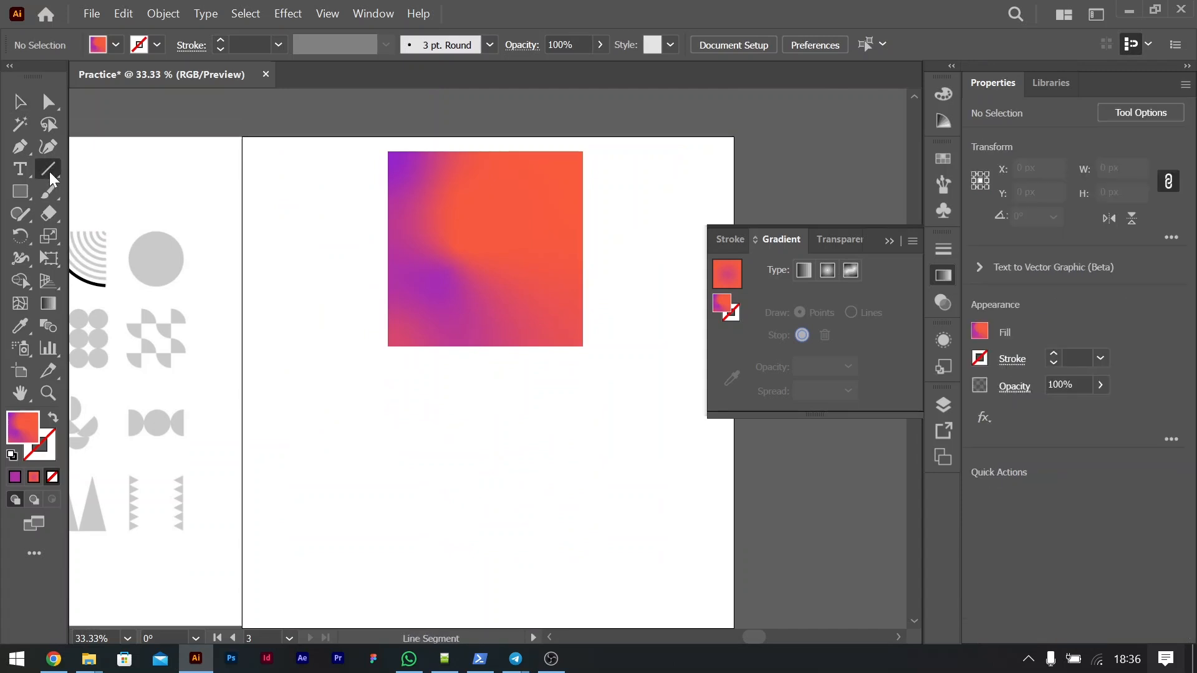
click(18, 191)
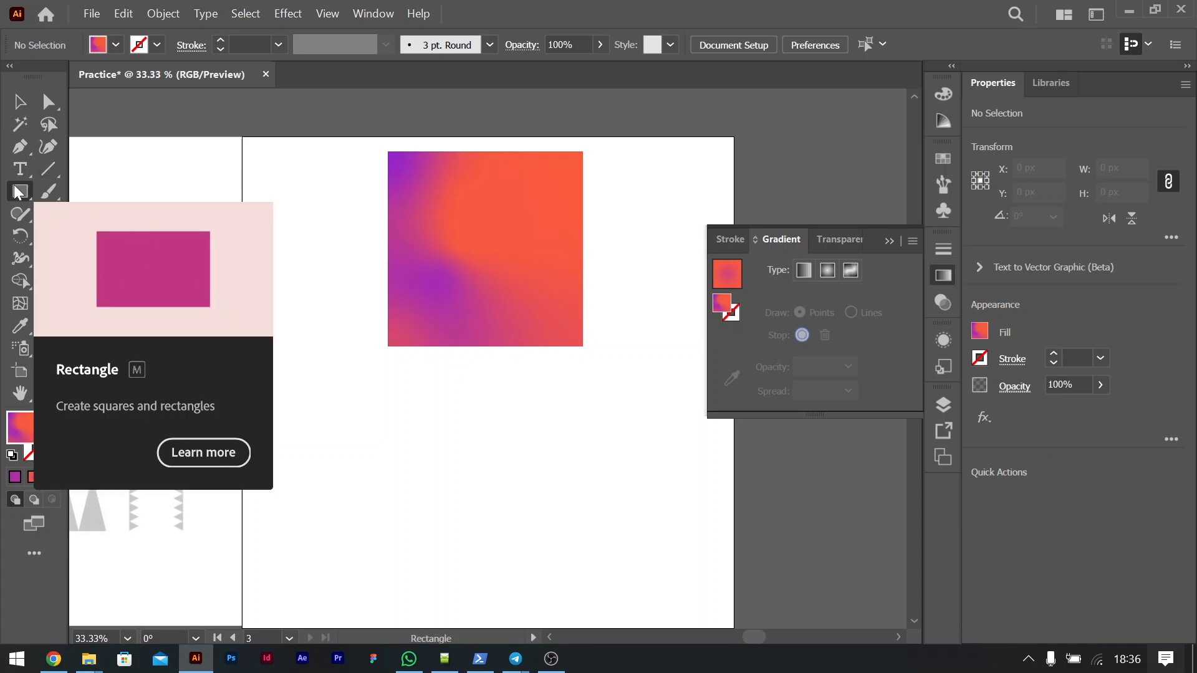
drag(305, 419, 555, 435)
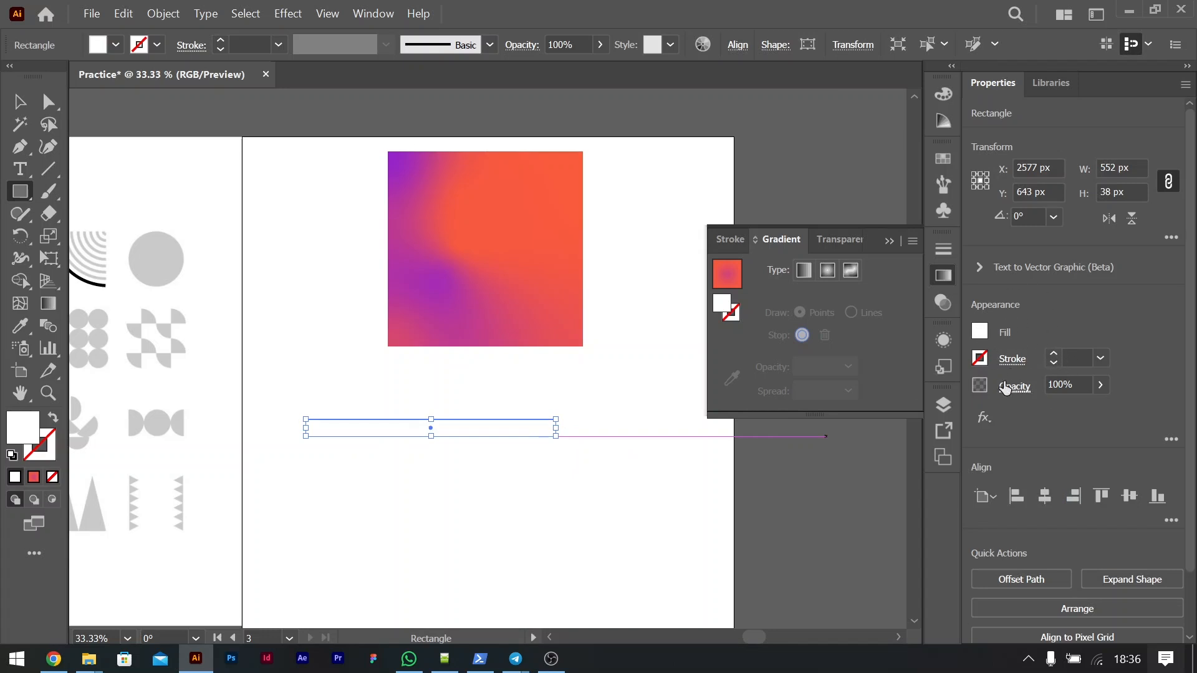
drag(1053, 354, 1053, 354)
click(1052, 354)
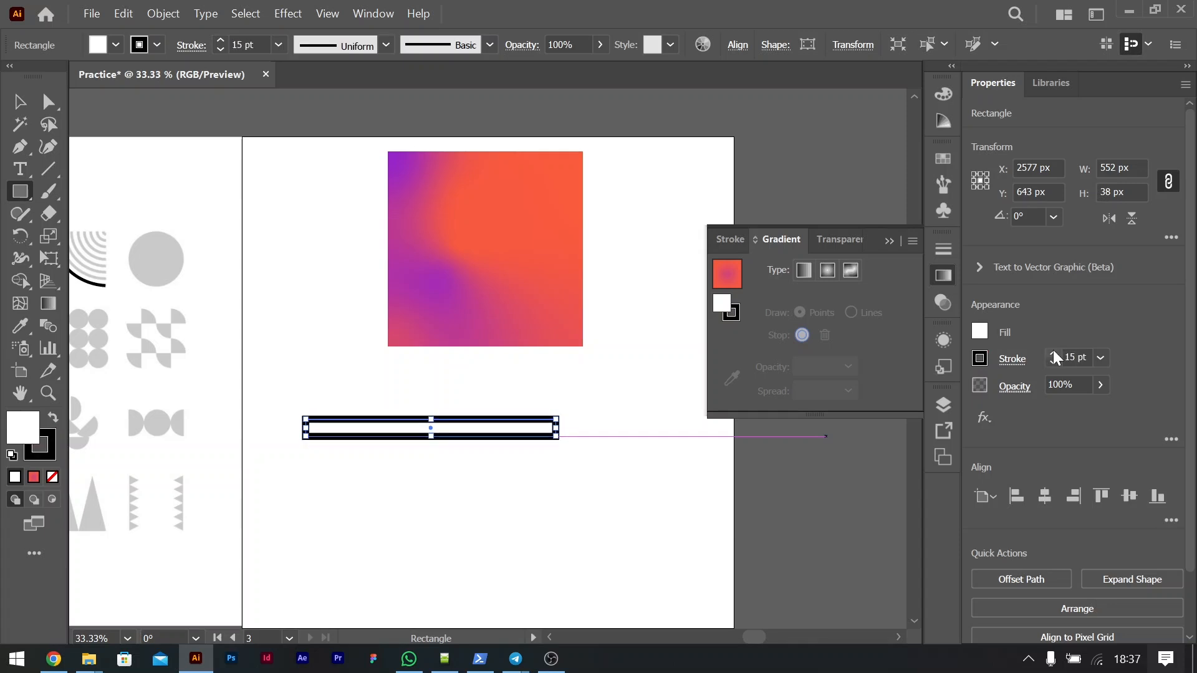
Step: Examine the stroke options available for the thin rectangle
click(1011, 362)
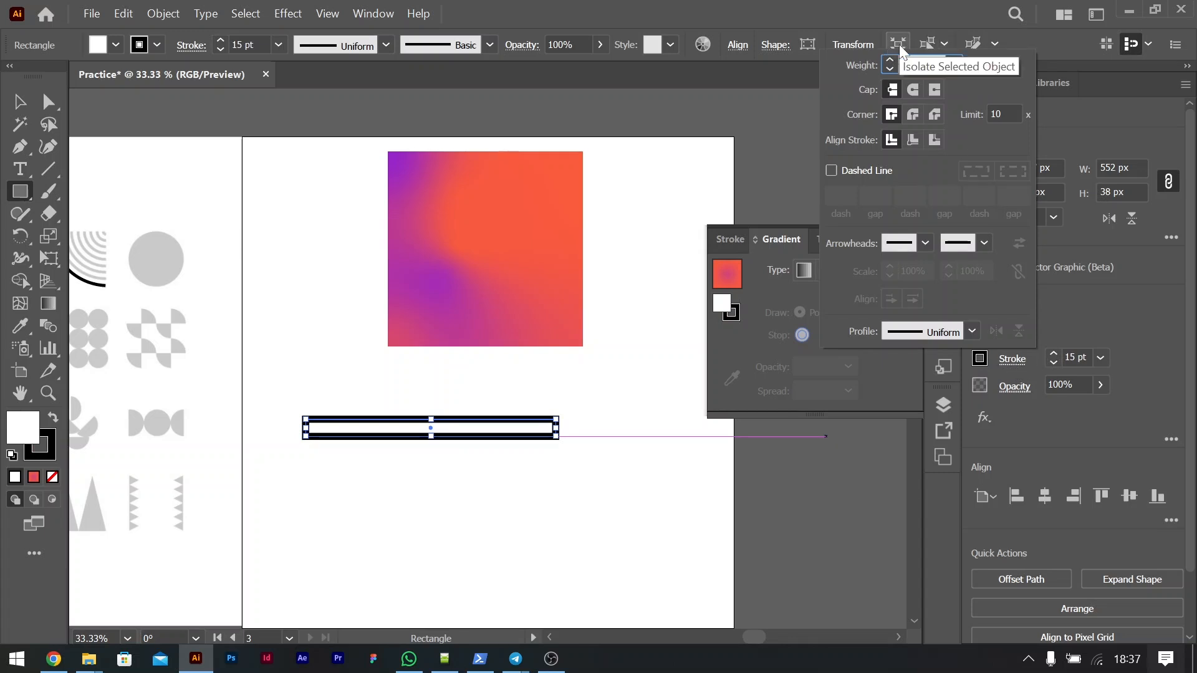
click(944, 43)
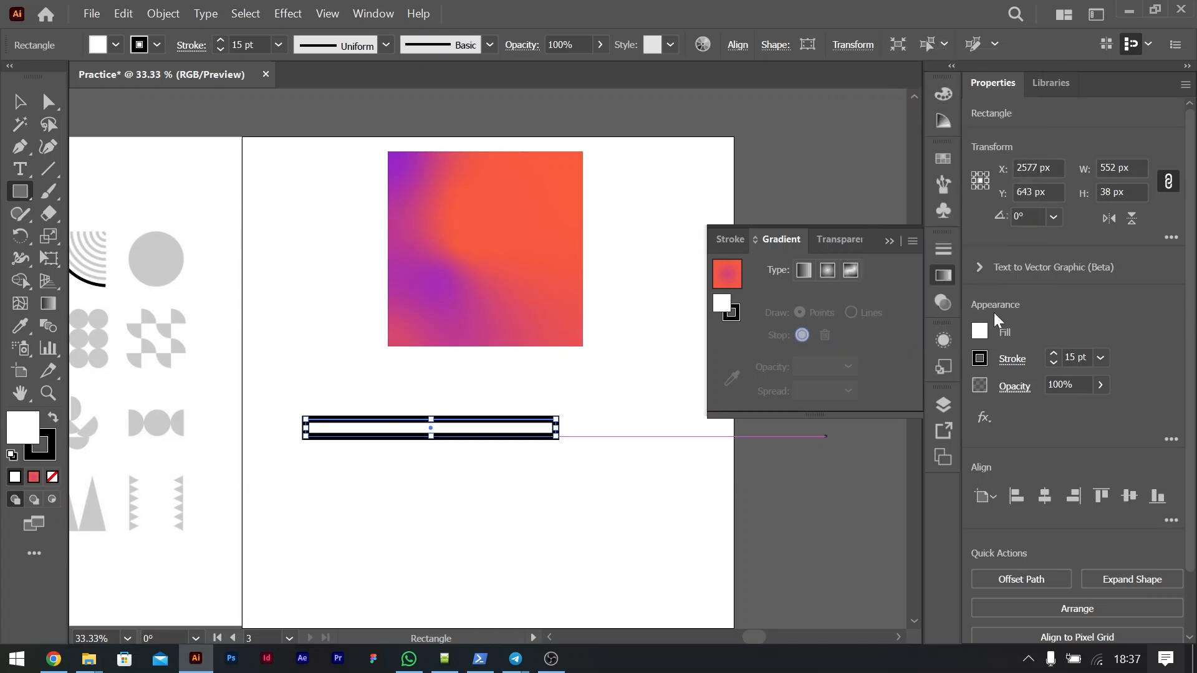
click(1004, 359)
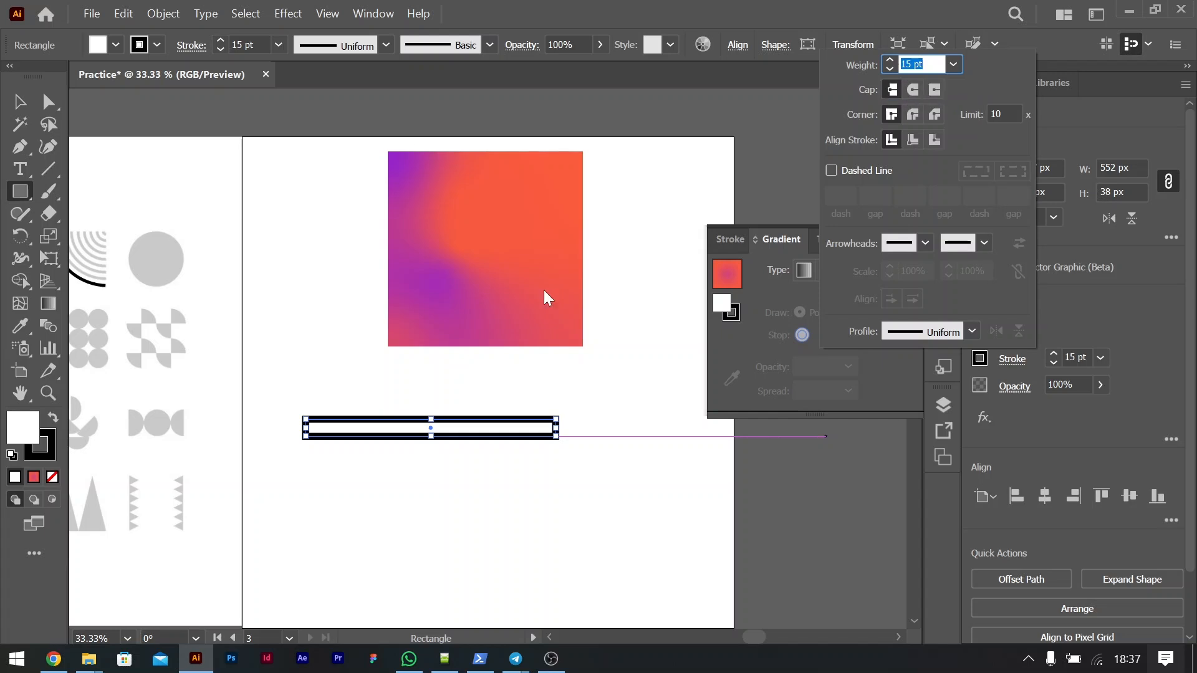
click(19, 101)
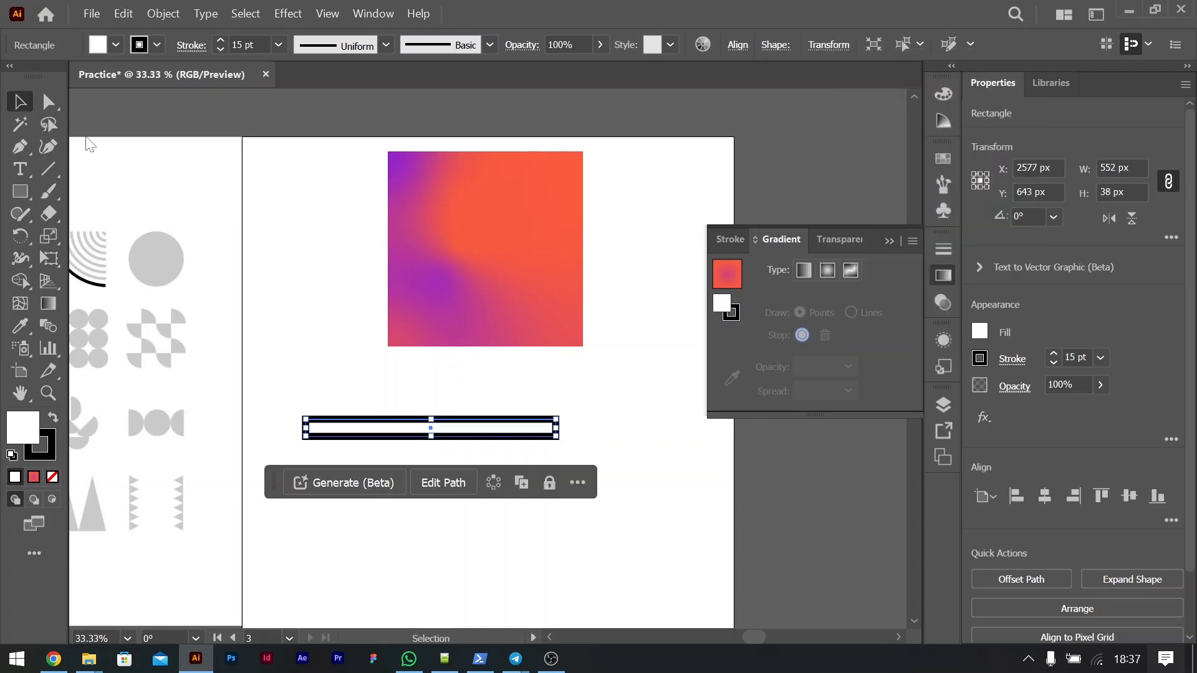
Step: Delete the thin rectangle and draw a straight horizontal line about 383 px long in its place
key(ctrl+plus)
key(ctrl+plus)
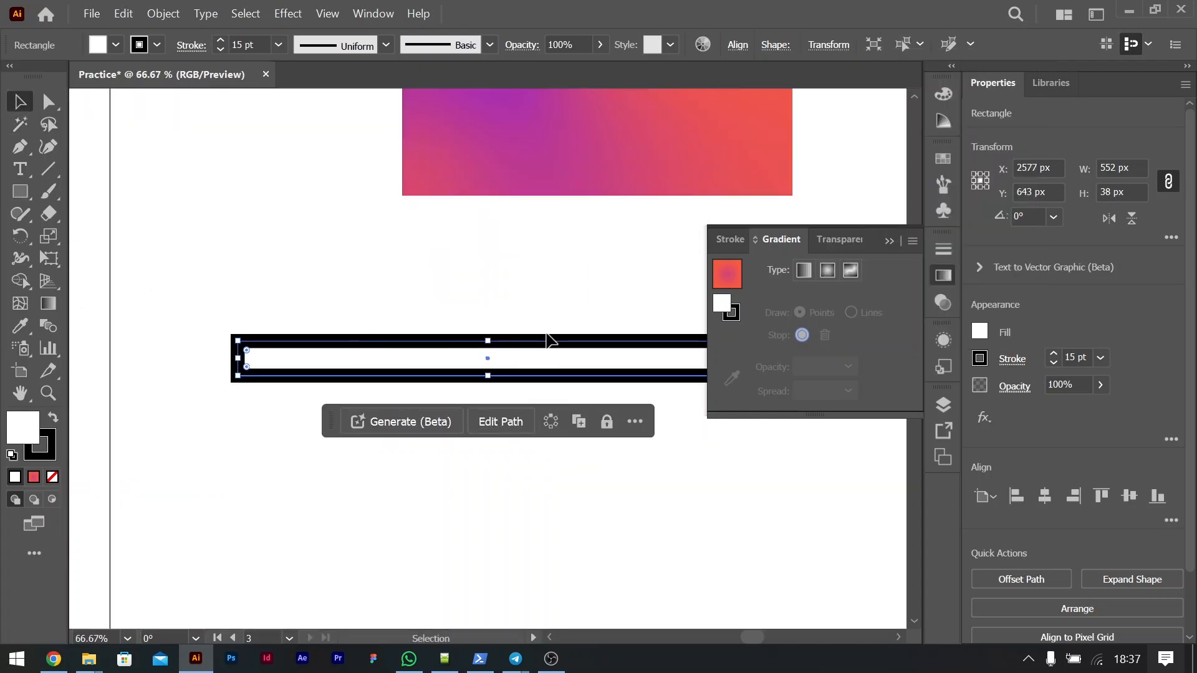
key(Delete)
click(61, 177)
drag(197, 337, 545, 366)
Step: Try a round cap and round join on the line's stroke, and set a projecting cap and bevel join
click(1014, 360)
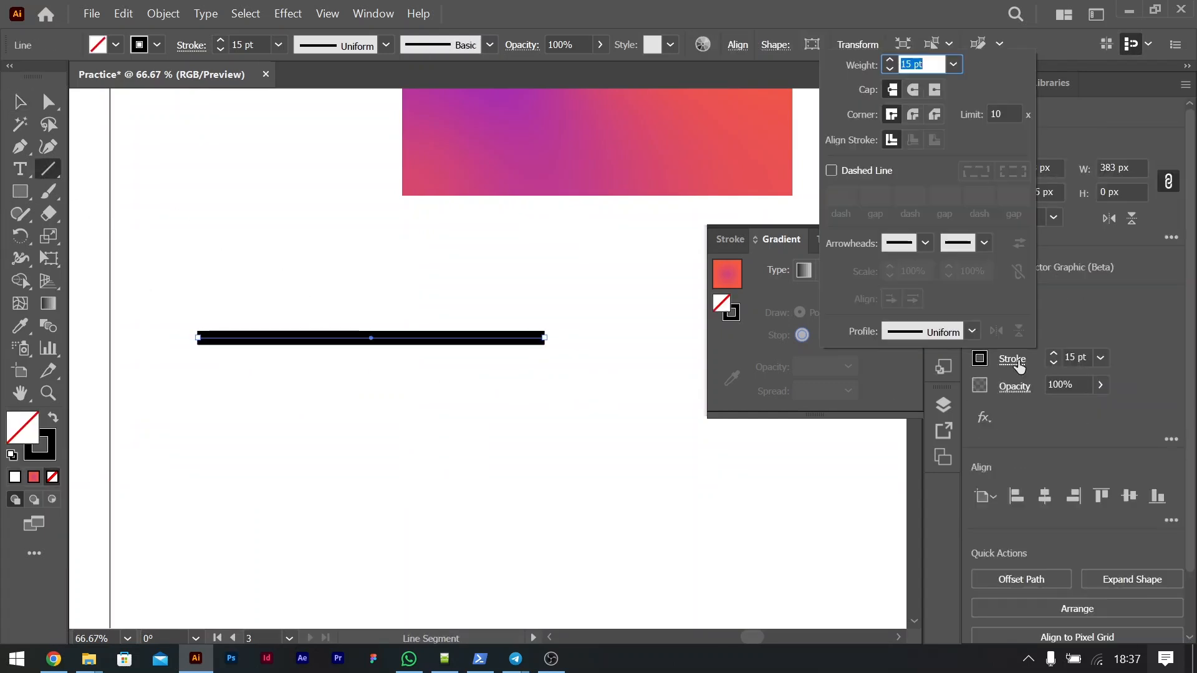
click(913, 89)
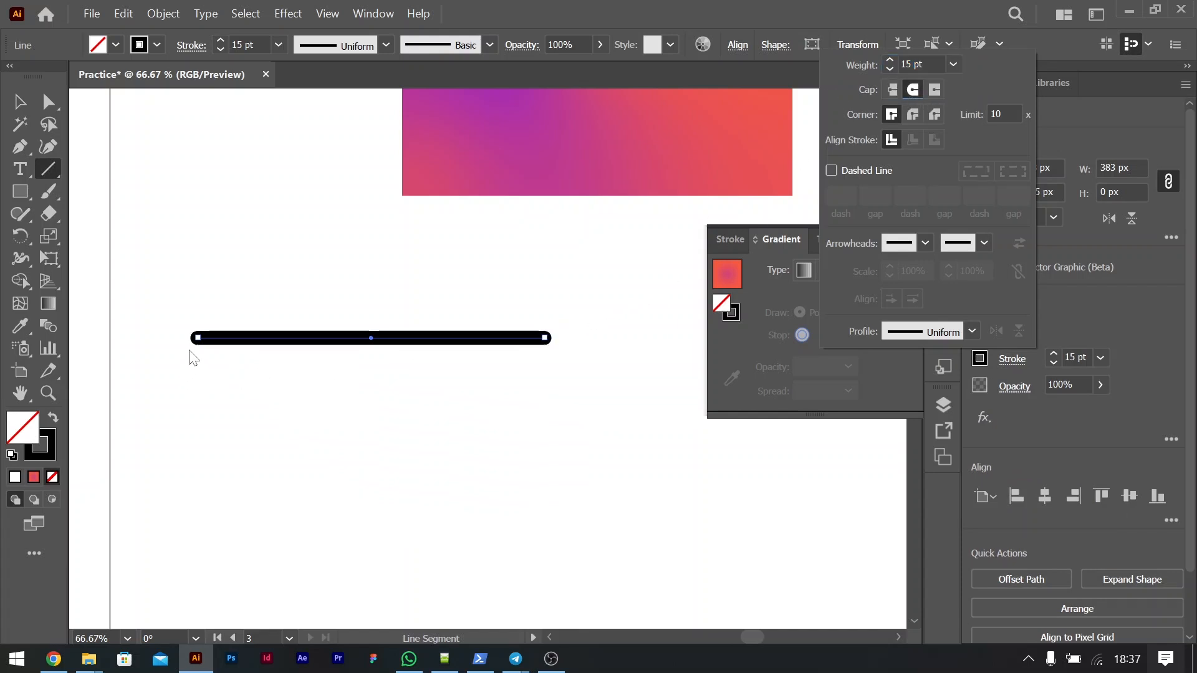
click(934, 89)
click(912, 115)
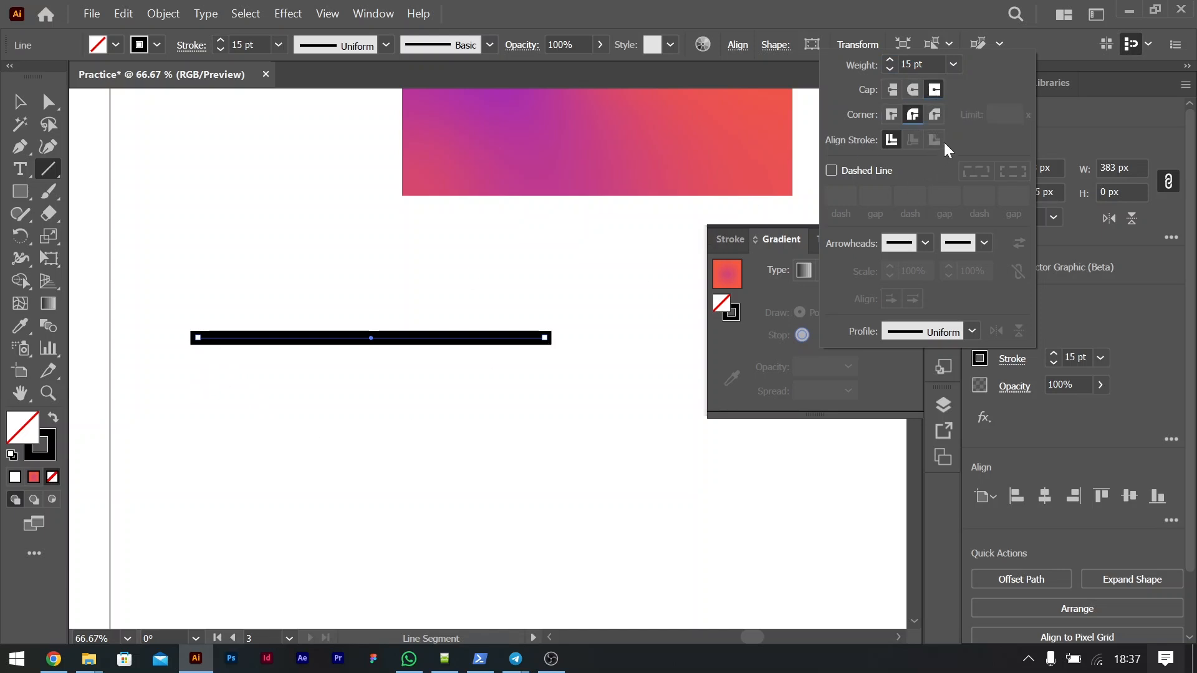
click(933, 116)
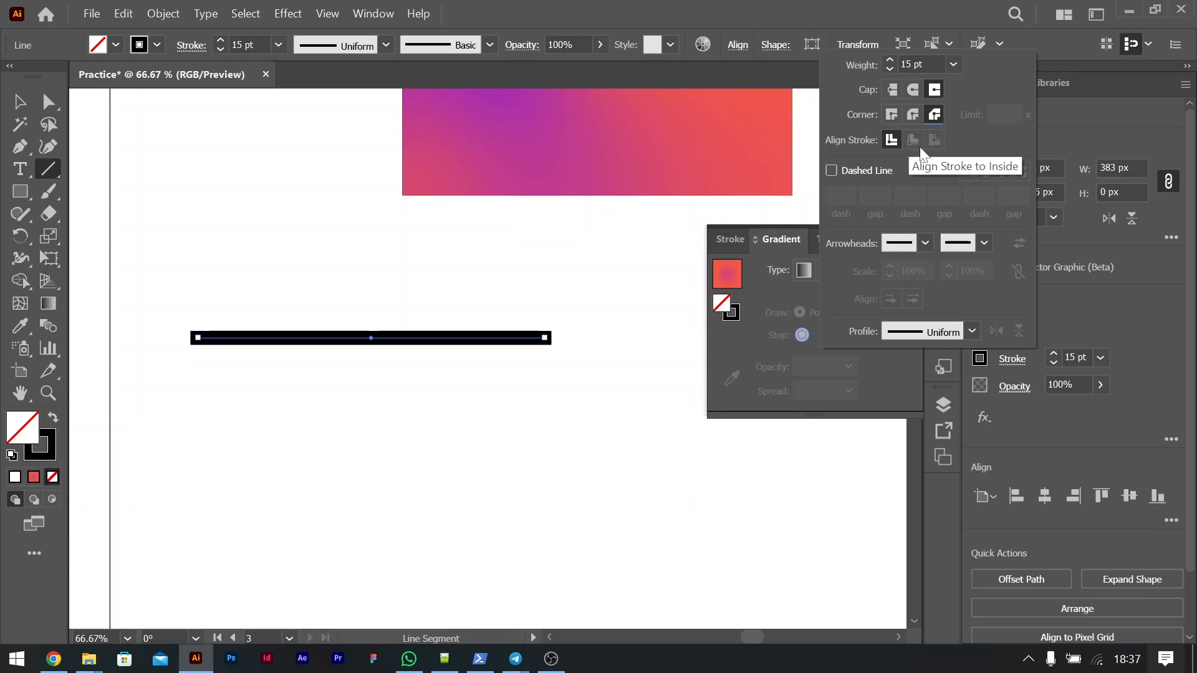
Step: Turn on the dashed stroke for the line with a 2 pt gap and reduce the dash length
click(831, 170)
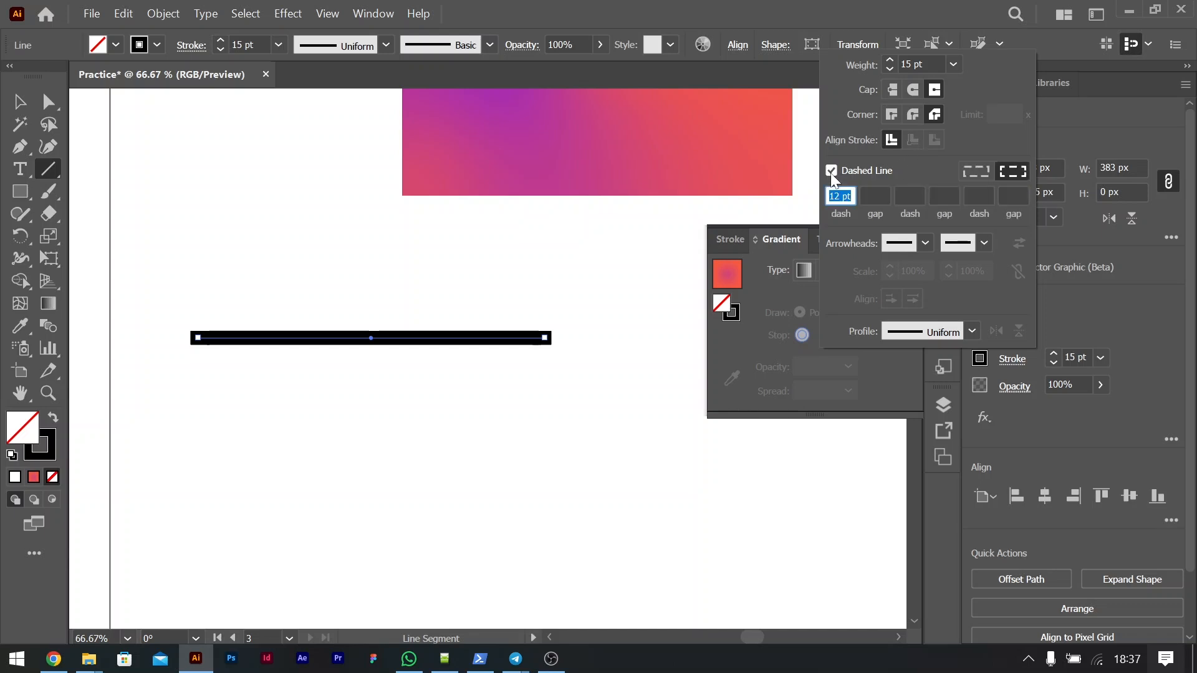
click(874, 195)
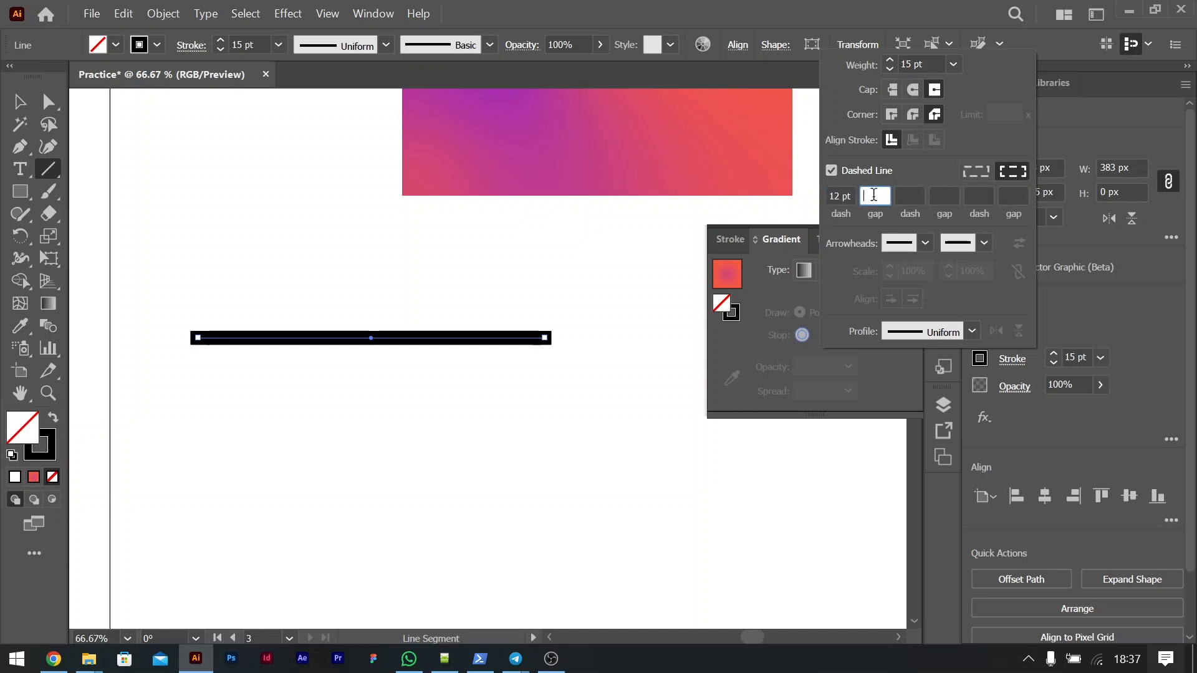
text(2)
key(Tab)
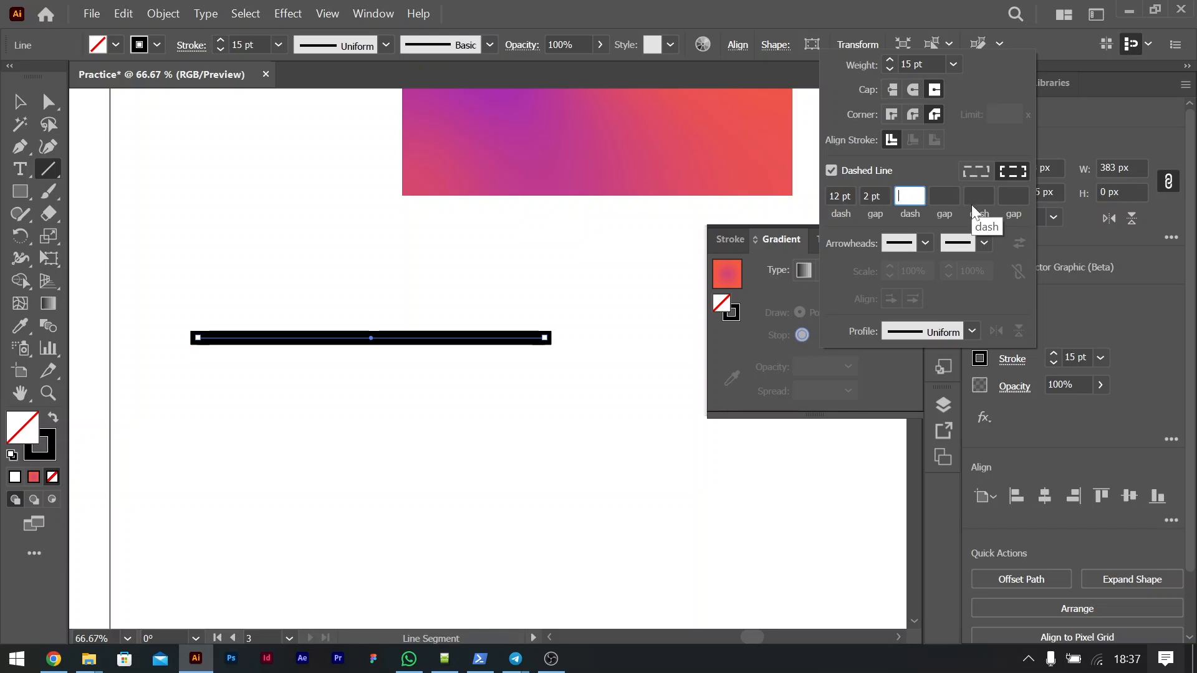
click(869, 196)
click(833, 197)
key(Down)
key(Down)
key(Down)
key(Down)
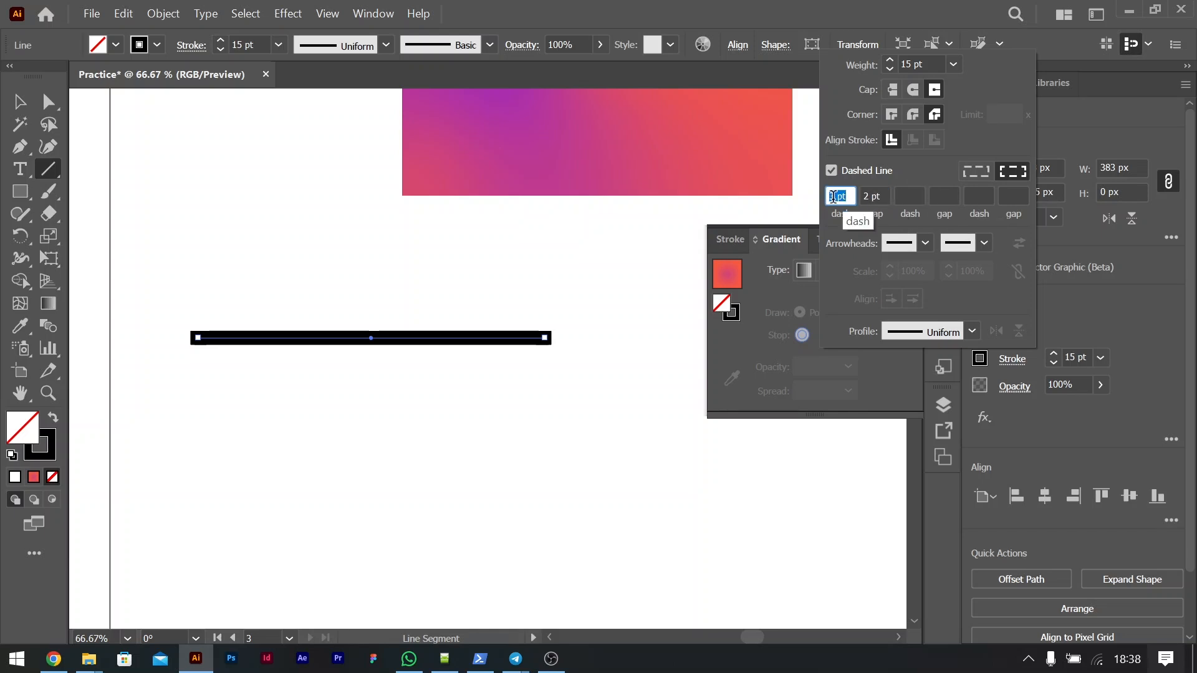
key(Tab)
click(22, 104)
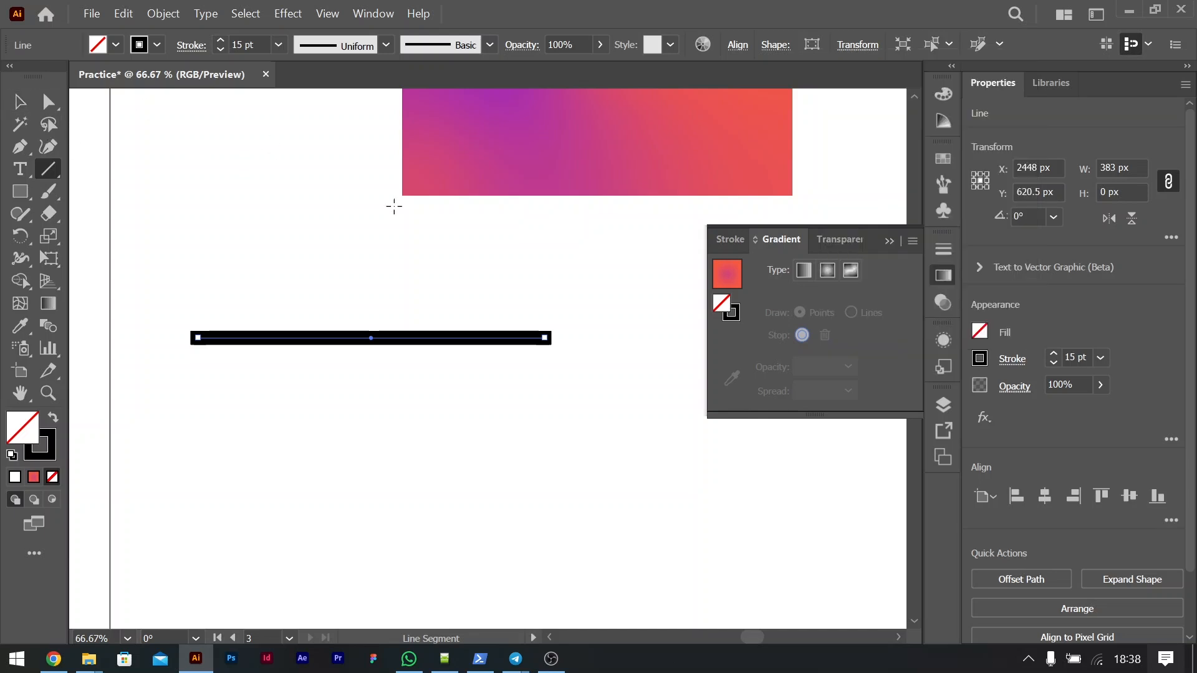
drag(269, 472, 921, 481)
key(ctrl+minus)
key(ctrl+minus)
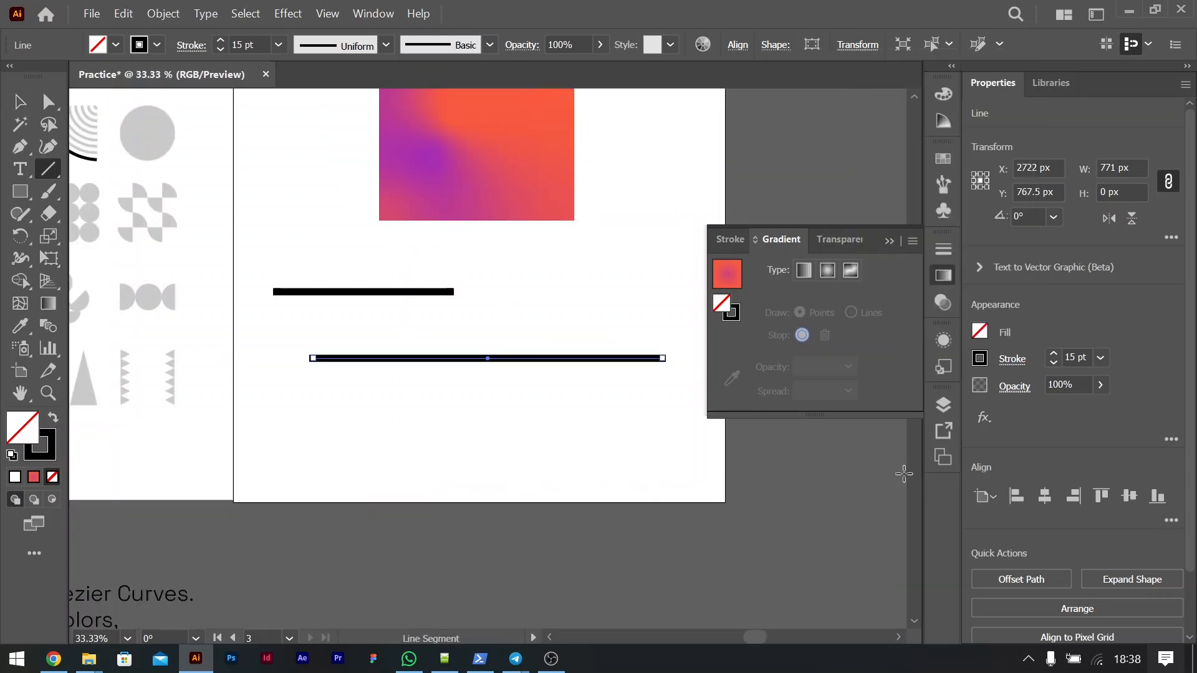
click(18, 104)
key(Delete)
Step: Draw a wide rectangle with a 15 pt black stroke below the short line
click(19, 192)
drag(317, 342, 635, 462)
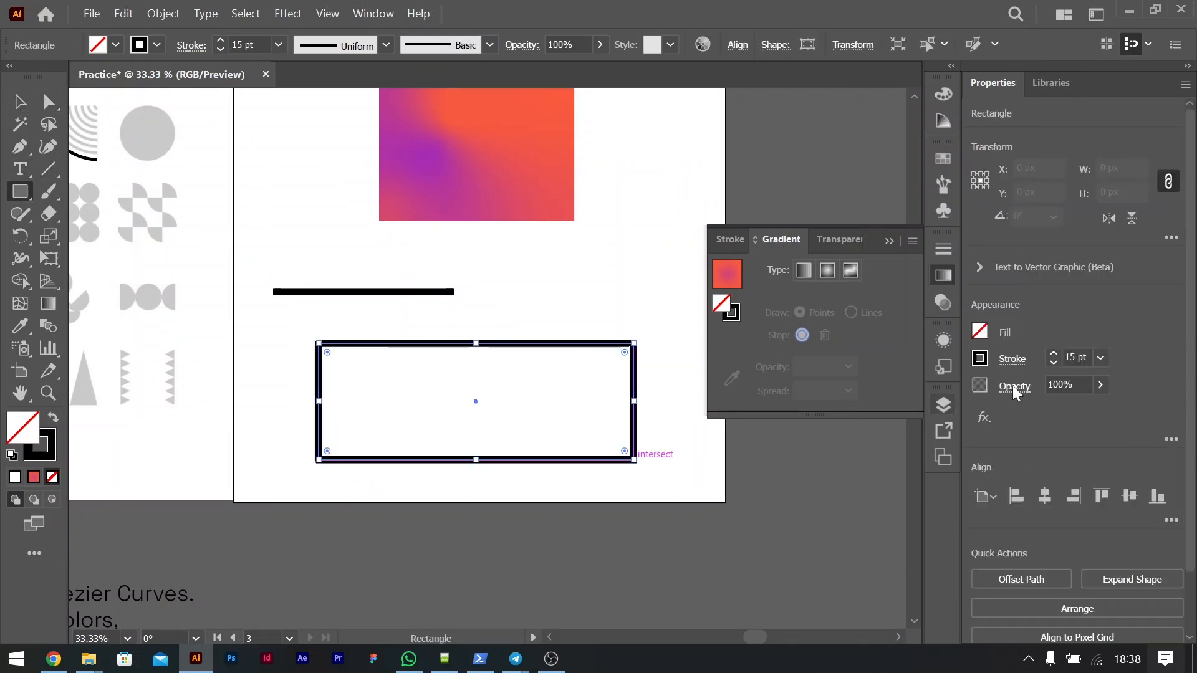
Step: Set the rectangle's stroke weight to 14 pt with an 8 pt dash gap, and align the dashes to the corners
click(1012, 359)
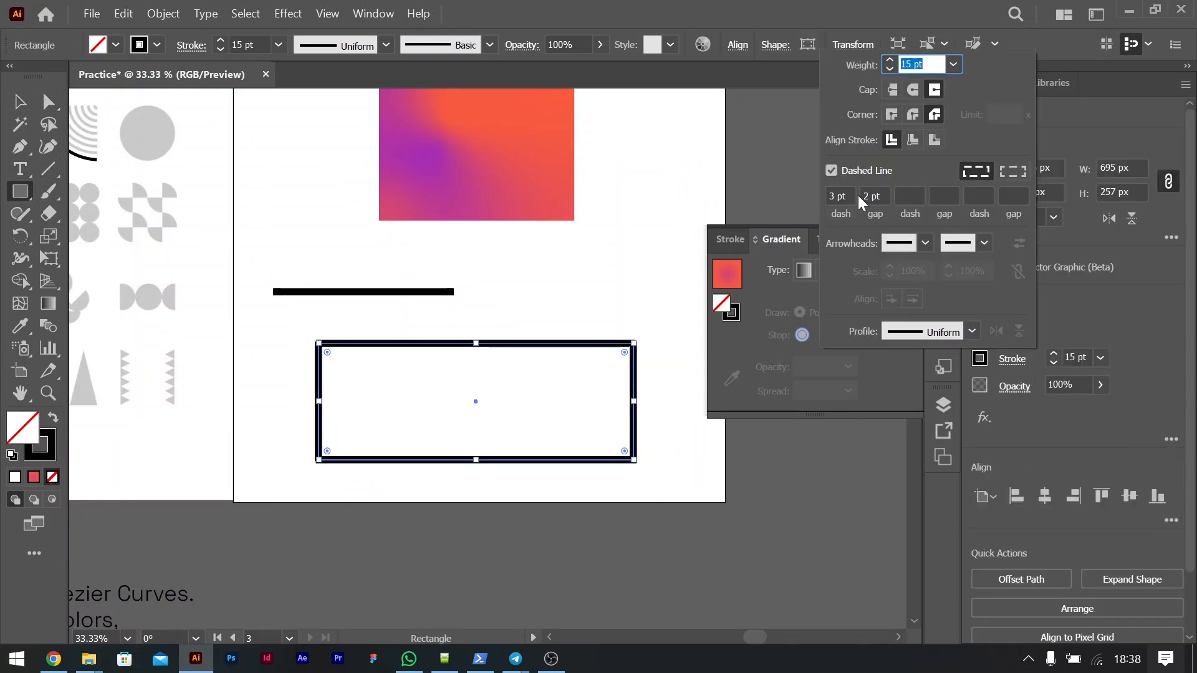
key(Down)
click(876, 194)
key(Up)
key(Up)
key(Up)
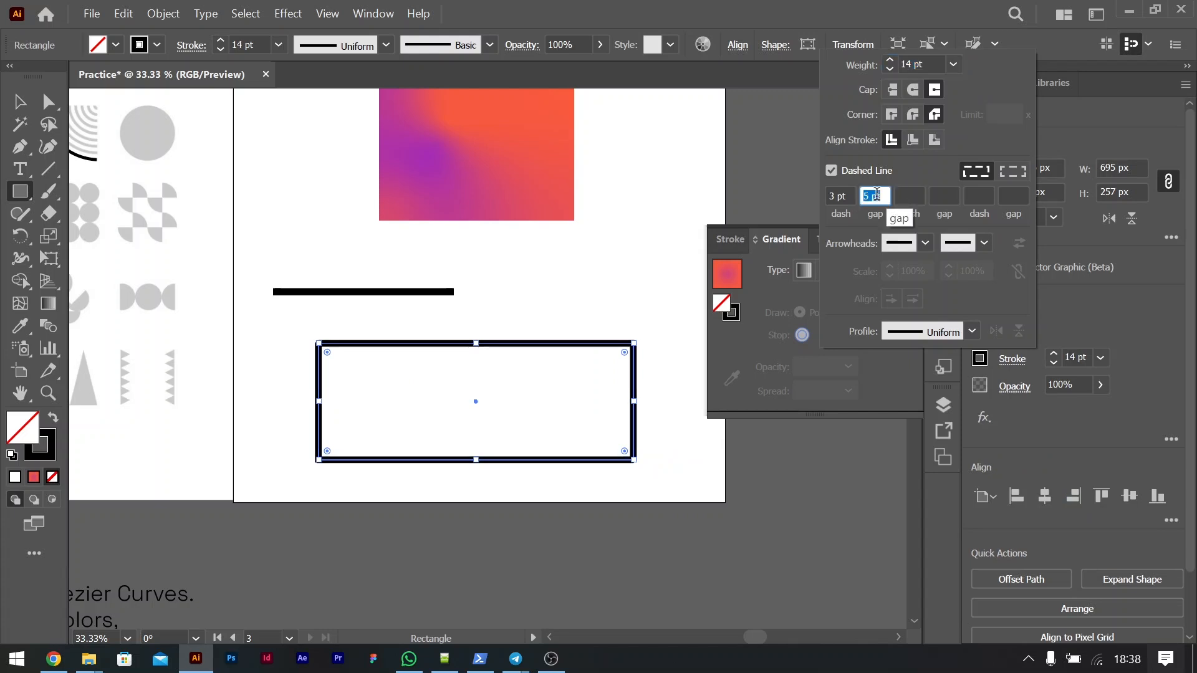
click(1011, 173)
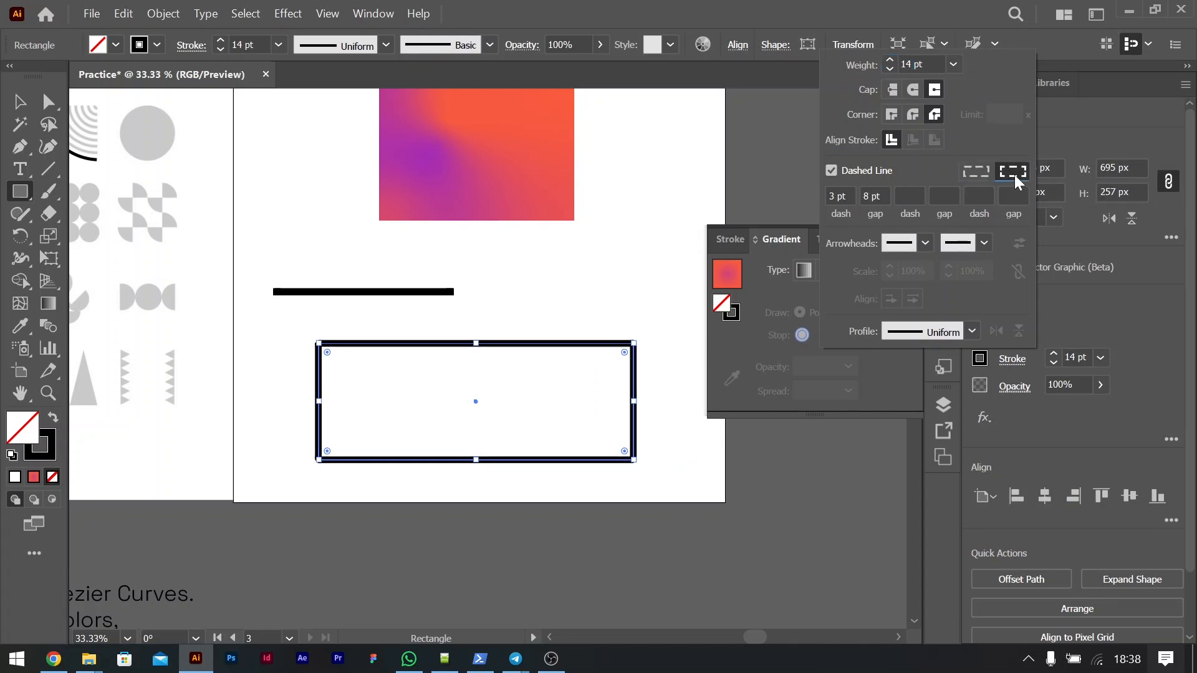
Step: Set the rectangle's dash length to 10 pt and reduce its stroke weight to 6 pt
click(840, 196)
key(Down)
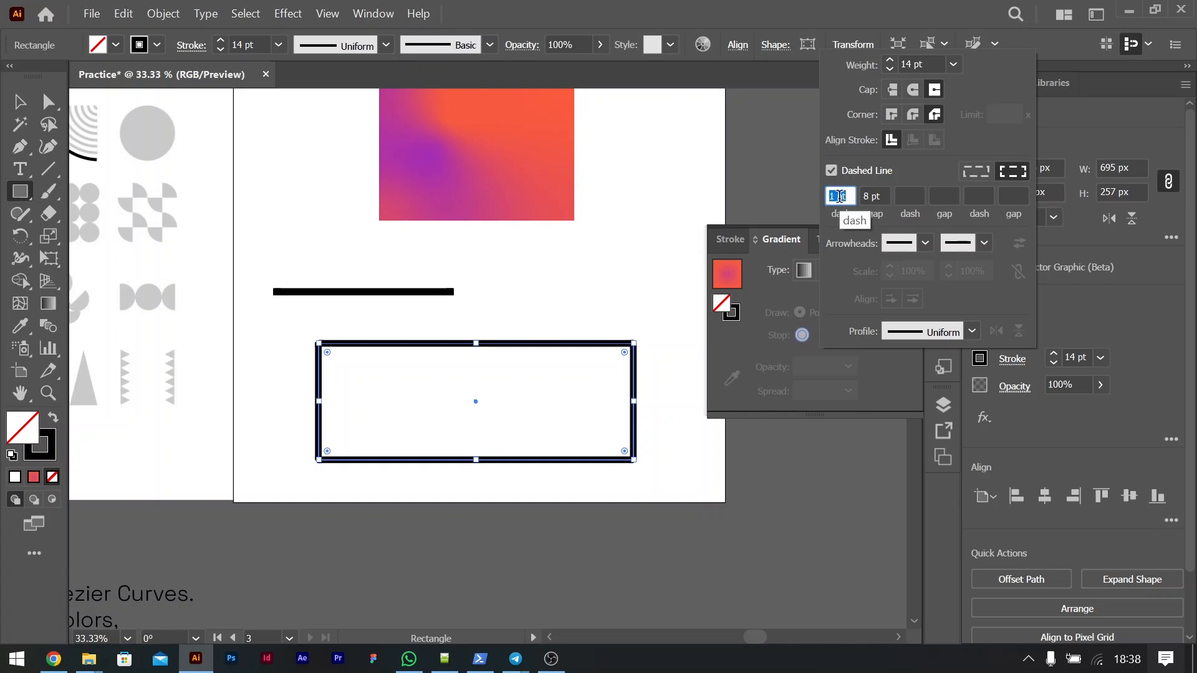
key(Up)
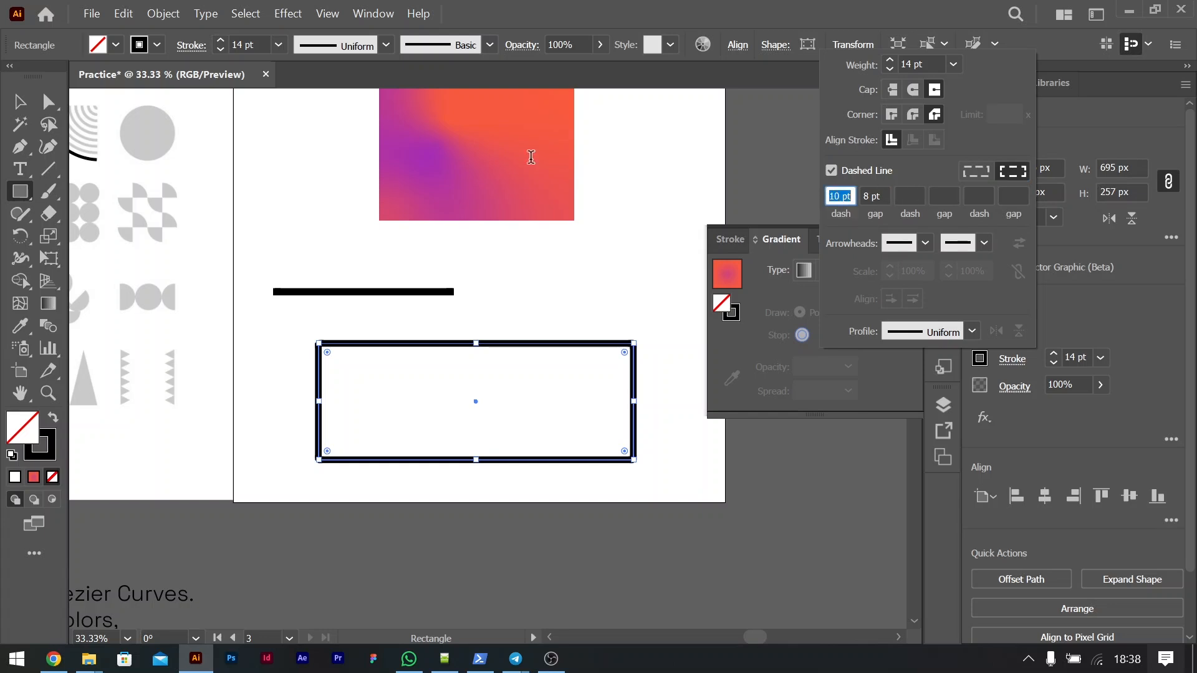
key(Tab)
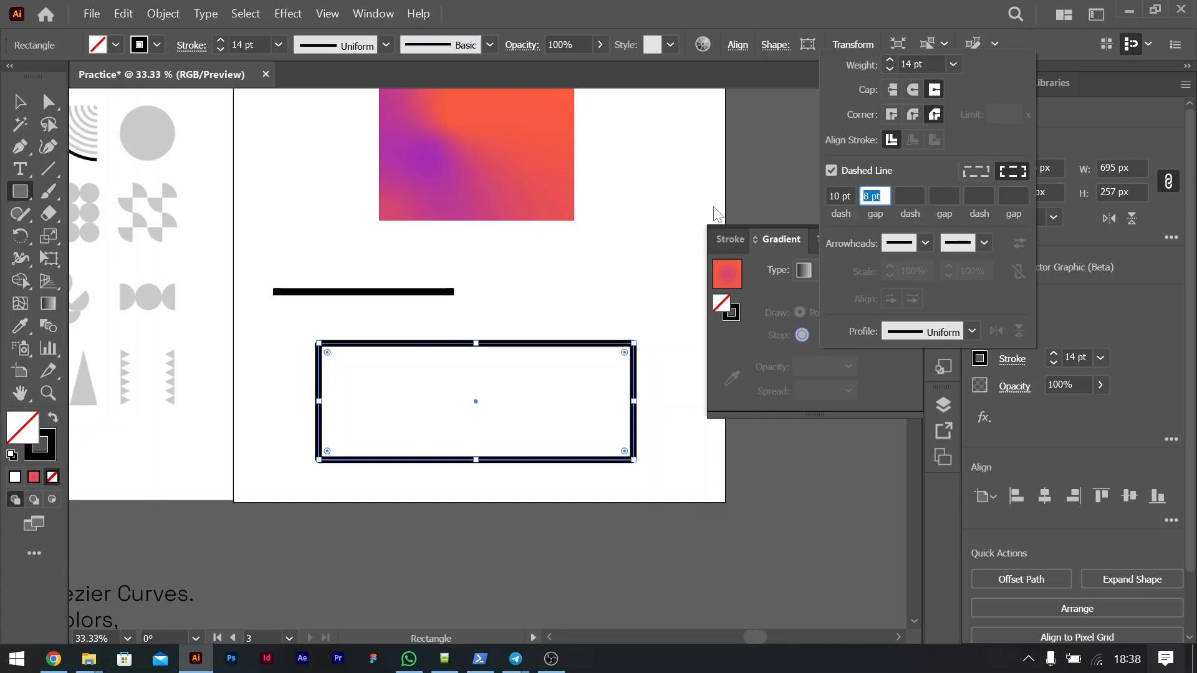
click(953, 65)
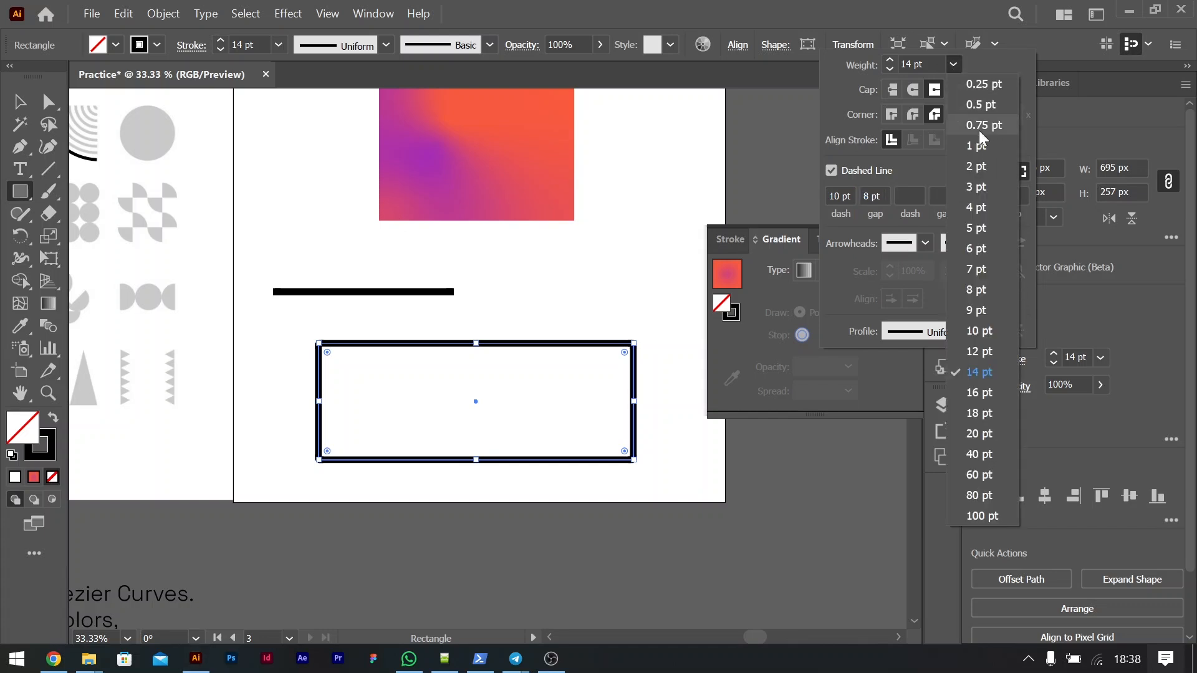
click(979, 249)
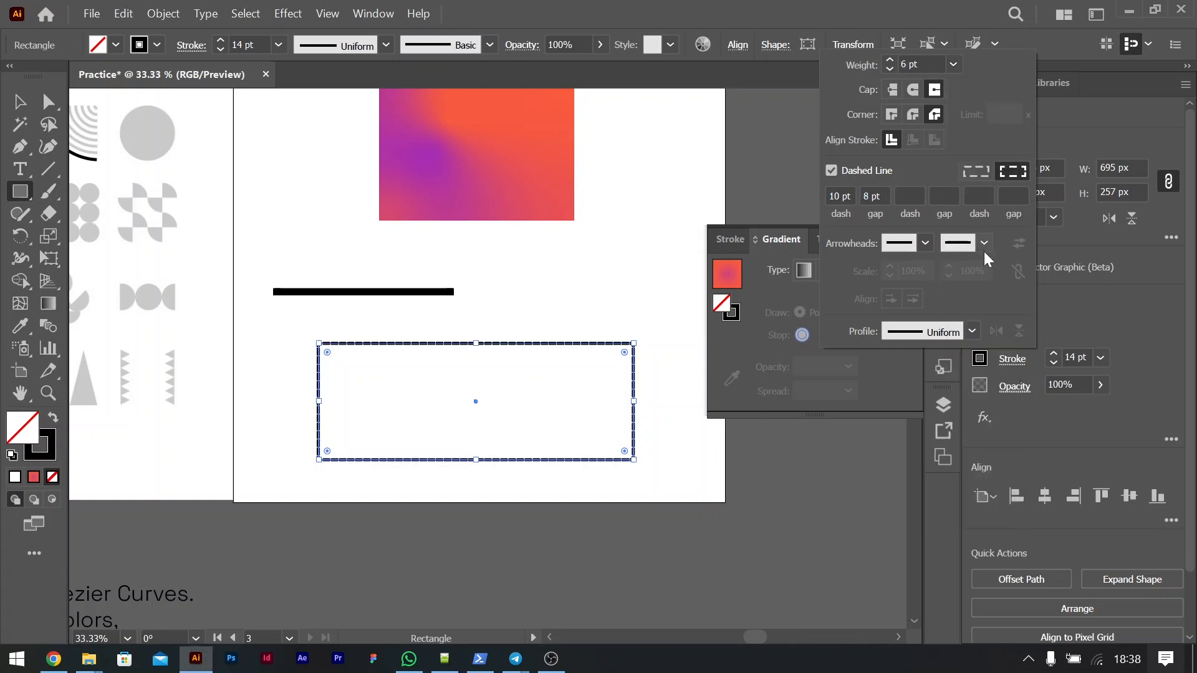
click(952, 62)
click(916, 170)
Step: Increase the rectangle's dash length to 37 pt and its gap to 30 pt
click(833, 195)
double_click(834, 196)
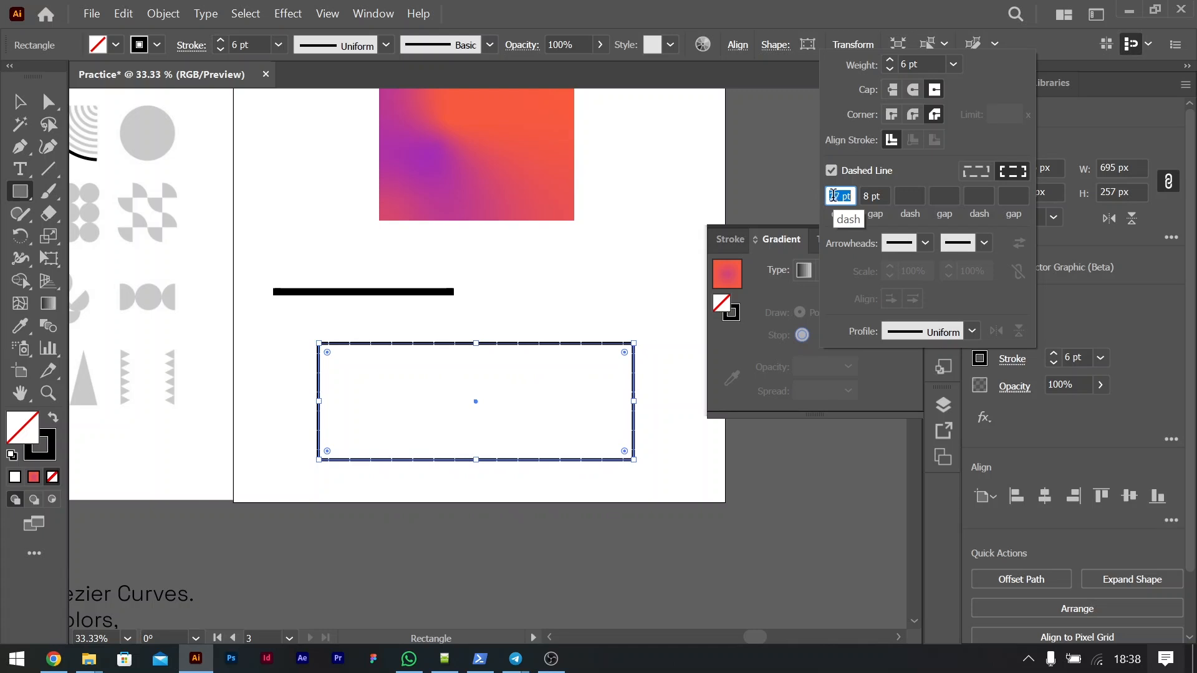
double_click(866, 195)
key(Up)
key(Up)
key(Up)
key(Up)
key(Up)
key(Up)
key(Up)
key(Up)
key(Up)
key(Up)
key(Up)
key(Up)
key(Up)
key(Up)
key(Up)
key(Up)
key(Up)
key(Up)
key(Up)
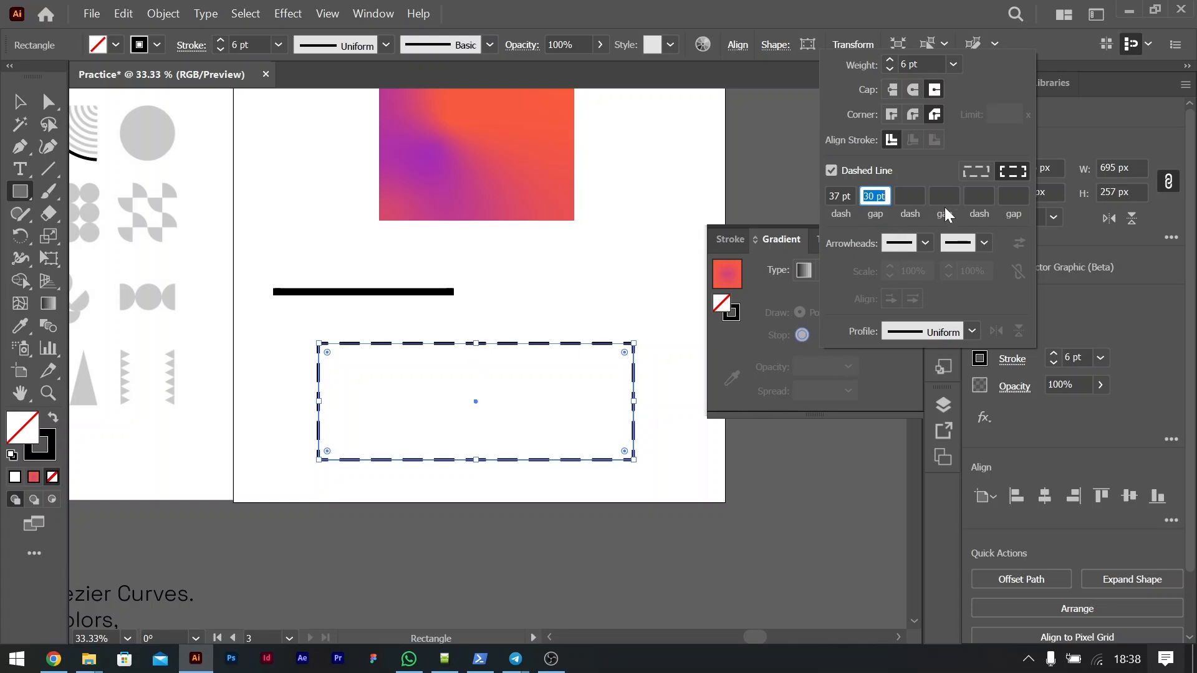
click(921, 249)
click(921, 248)
Step: Try Arrow 4 as the start arrowhead of the horizontal line, and replace it with the pointing-hand arrowhead
click(18, 101)
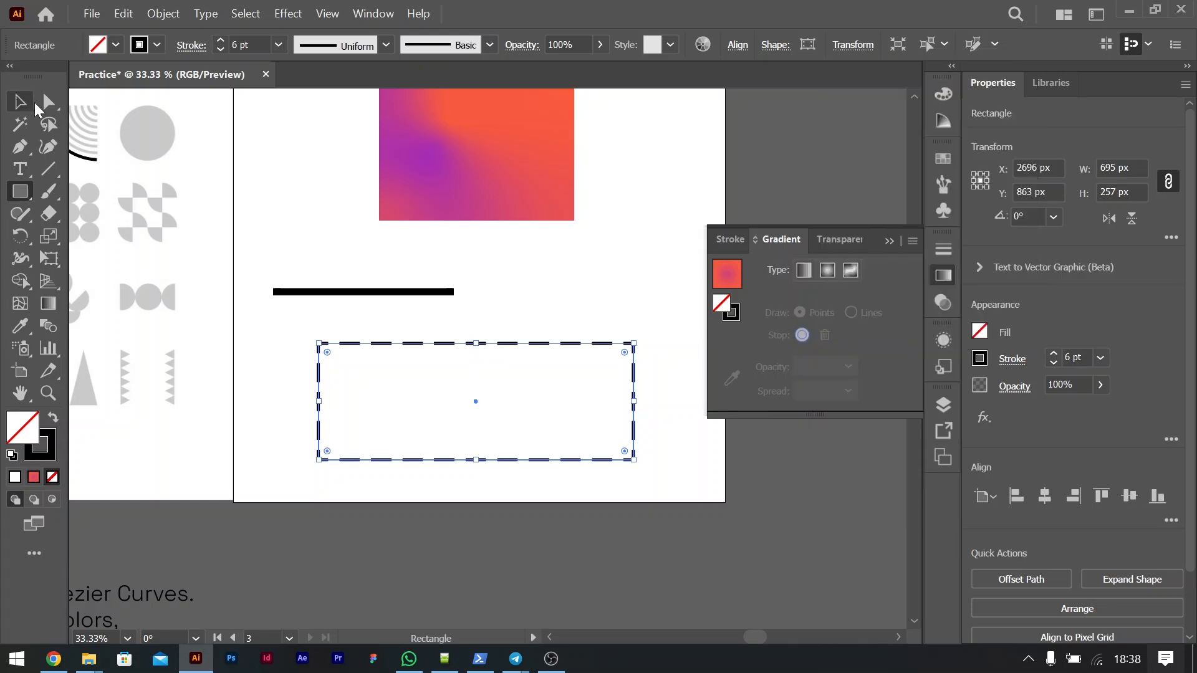
click(19, 101)
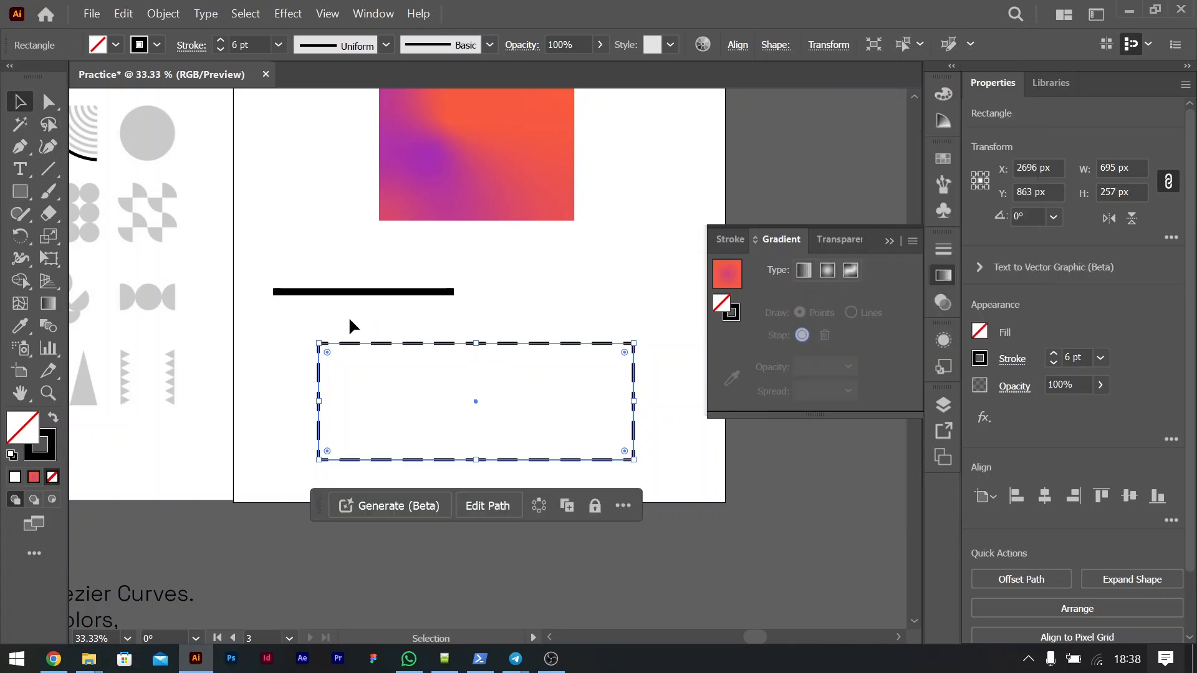
click(377, 292)
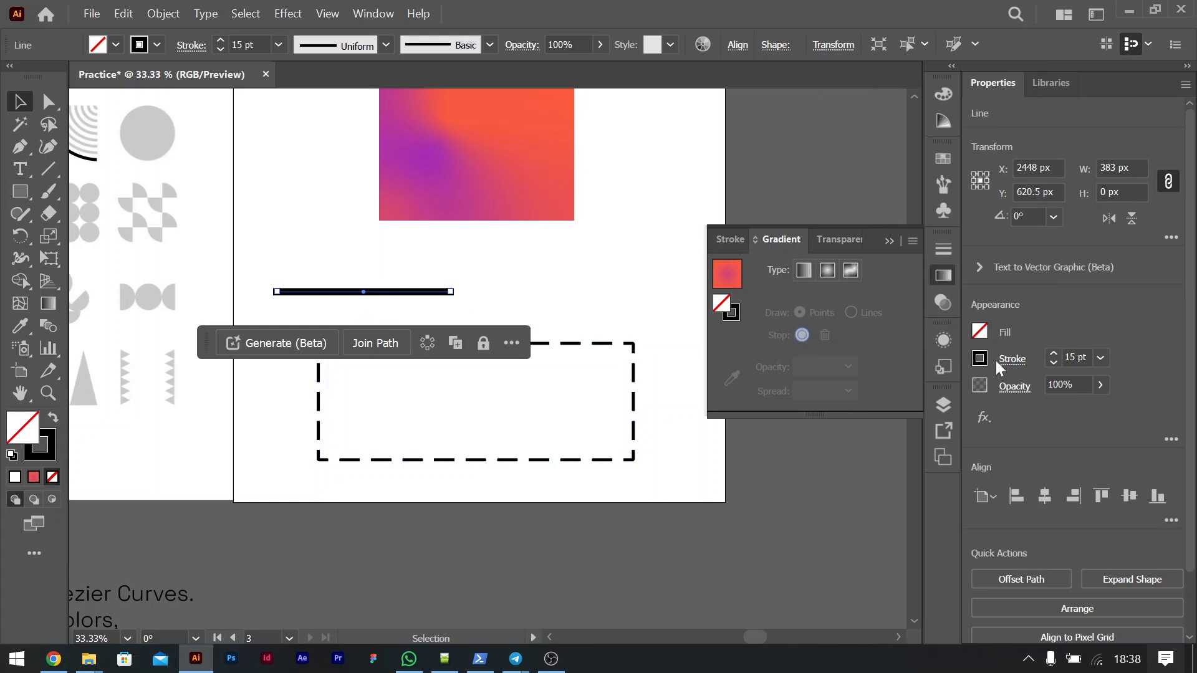
click(1011, 360)
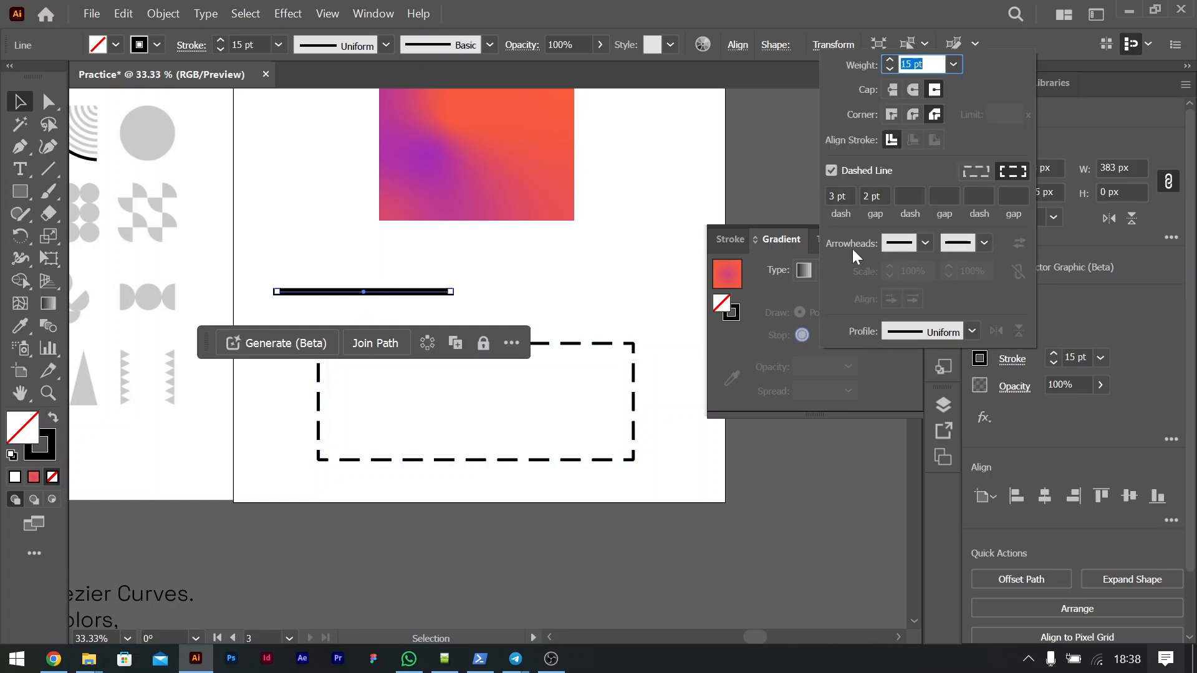
click(926, 248)
click(884, 391)
click(925, 243)
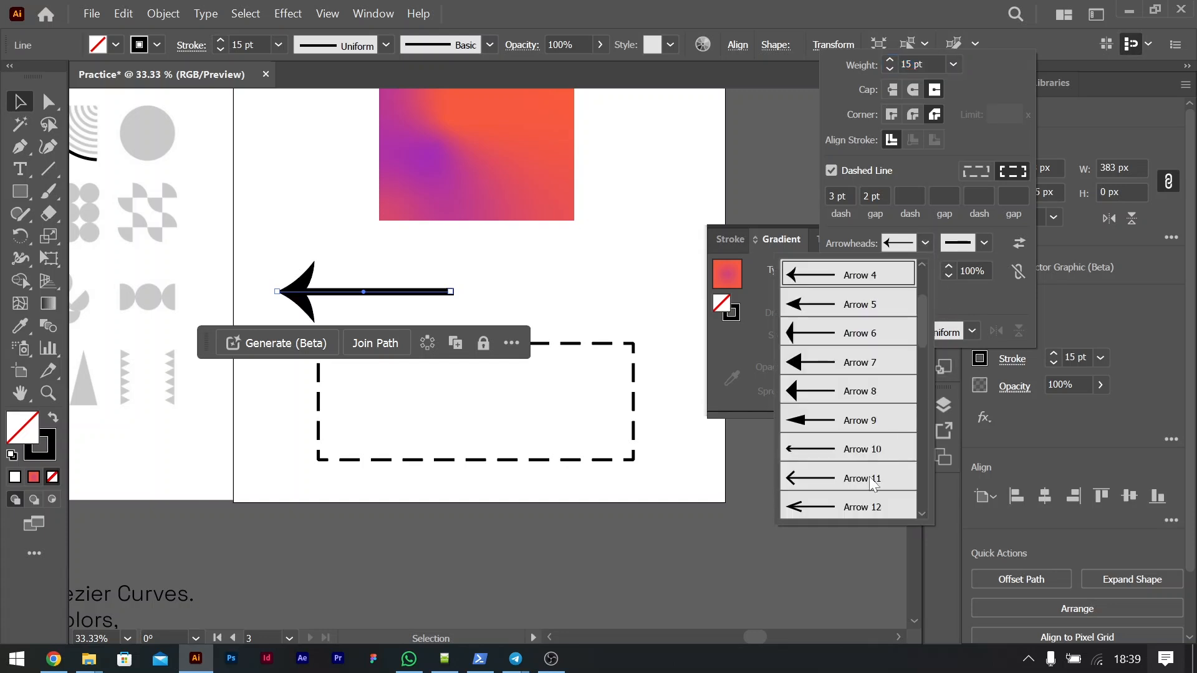
scroll(873, 483, down, 10)
click(830, 442)
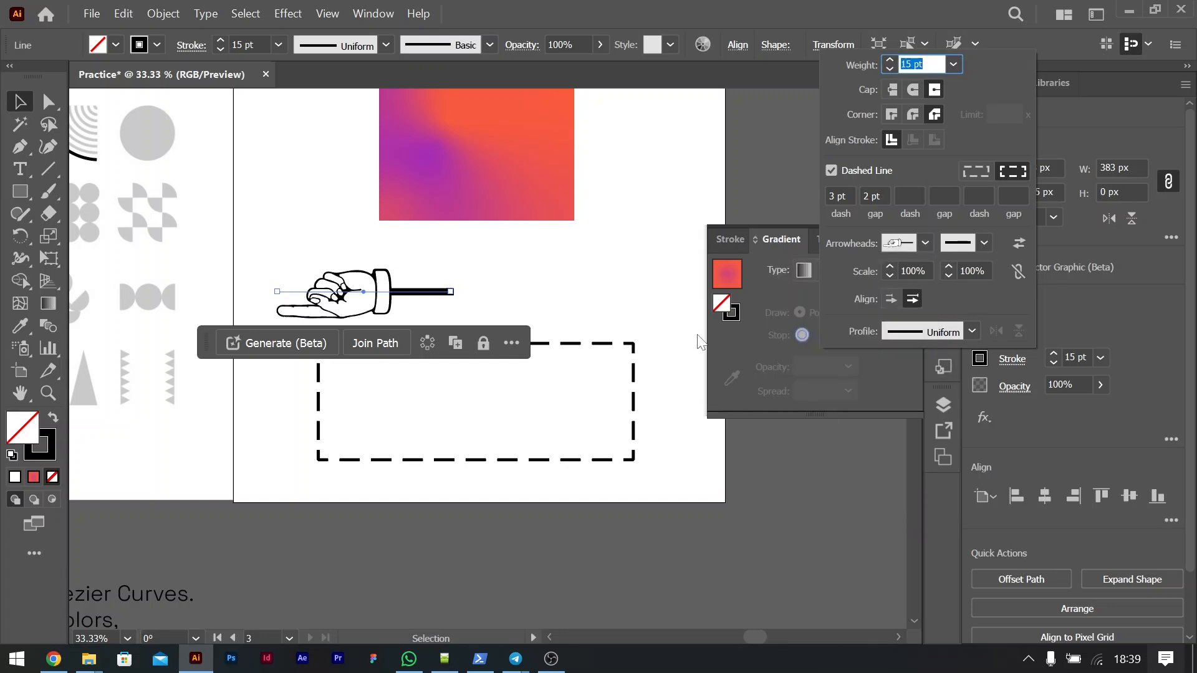
Step: Try larger and smaller scales for the line's start arrowhead and set it to 60%
click(981, 250)
click(1006, 325)
click(913, 271)
key(shift+Up)
key(shift+Up)
key(shift+Up)
key(shift+Up)
key(shift+Up)
key(shift+Down)
key(shift+Down)
key(shift+Down)
key(shift+Down)
key(shift+Down)
key(shift+Down)
key(shift+Down)
key(shift+Down)
key(shift+Down)
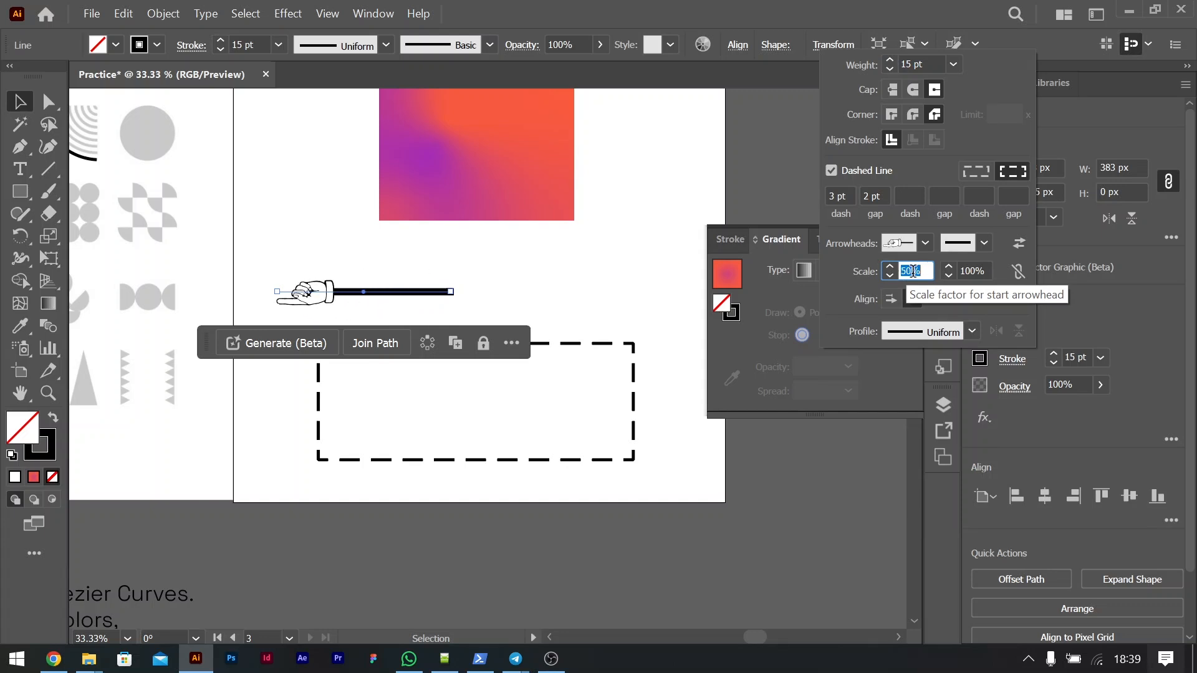
click(958, 327)
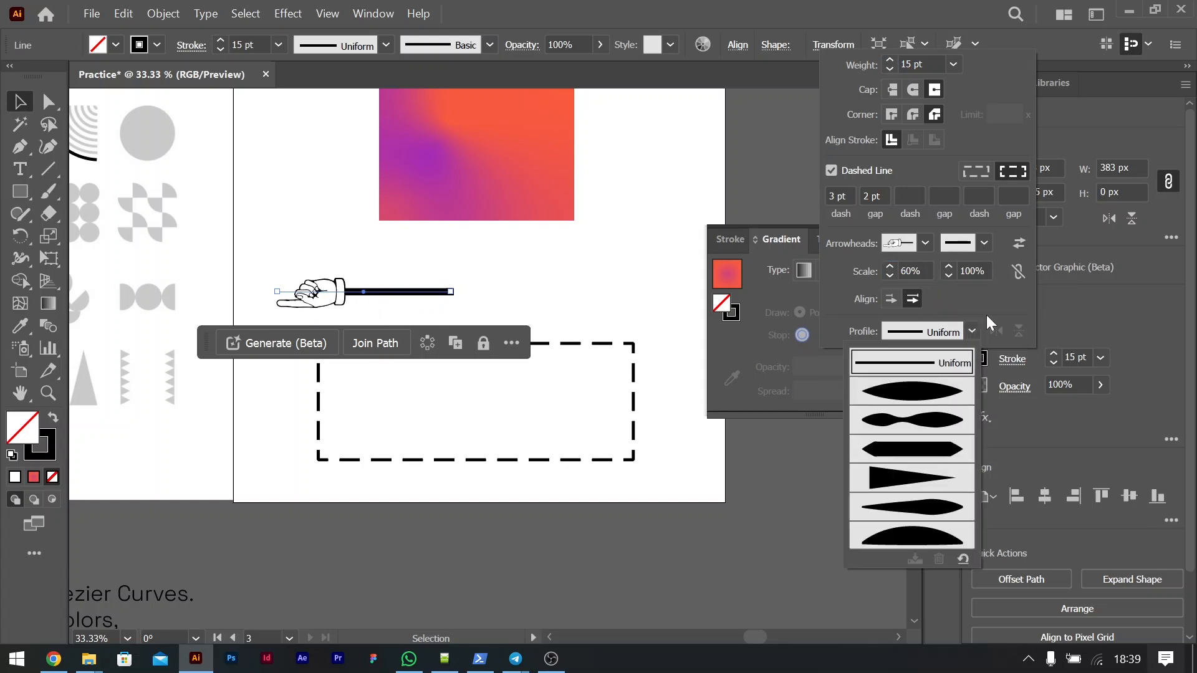
click(991, 322)
Step: Extend the horizontal line to about 727 px long and set its stroke weight to 40 pt
click(10, 100)
click(607, 464)
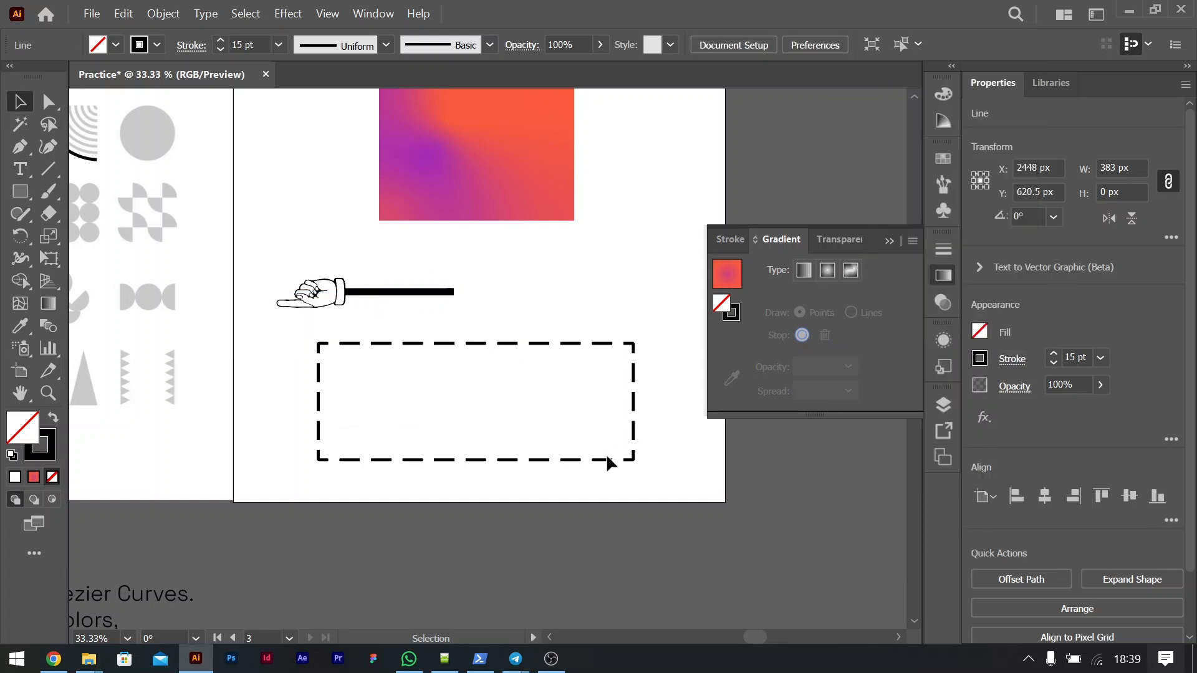
drag(454, 293, 607, 292)
click(1075, 357)
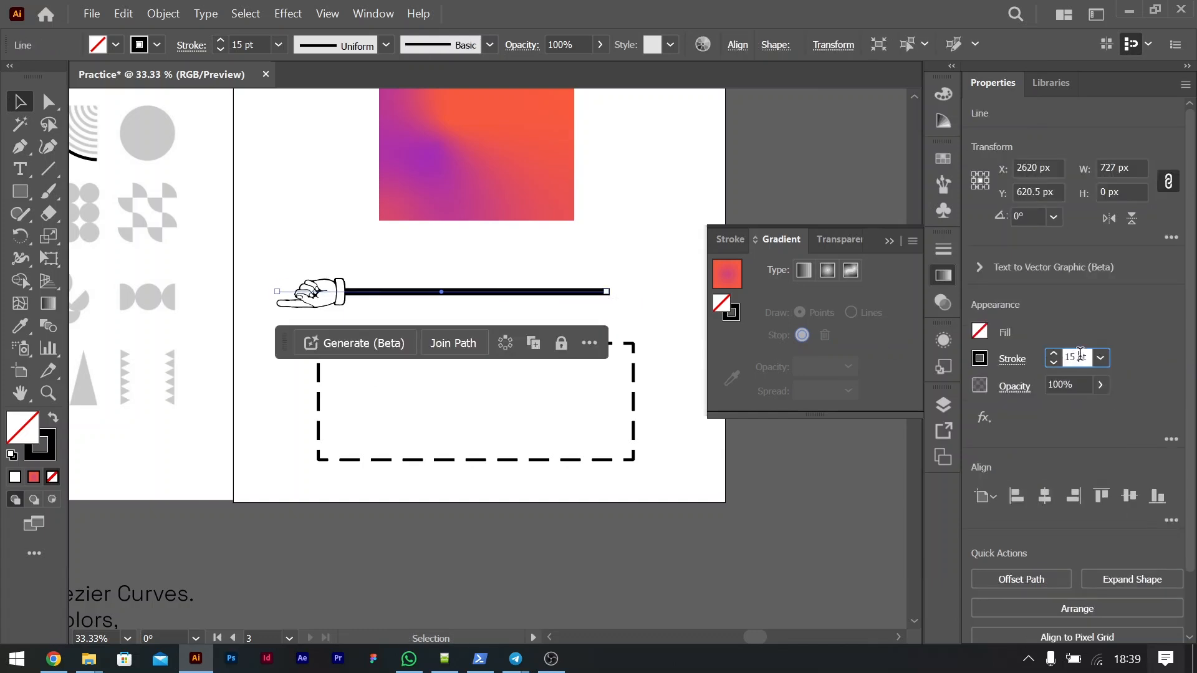
scroll(1081, 353, up, 20)
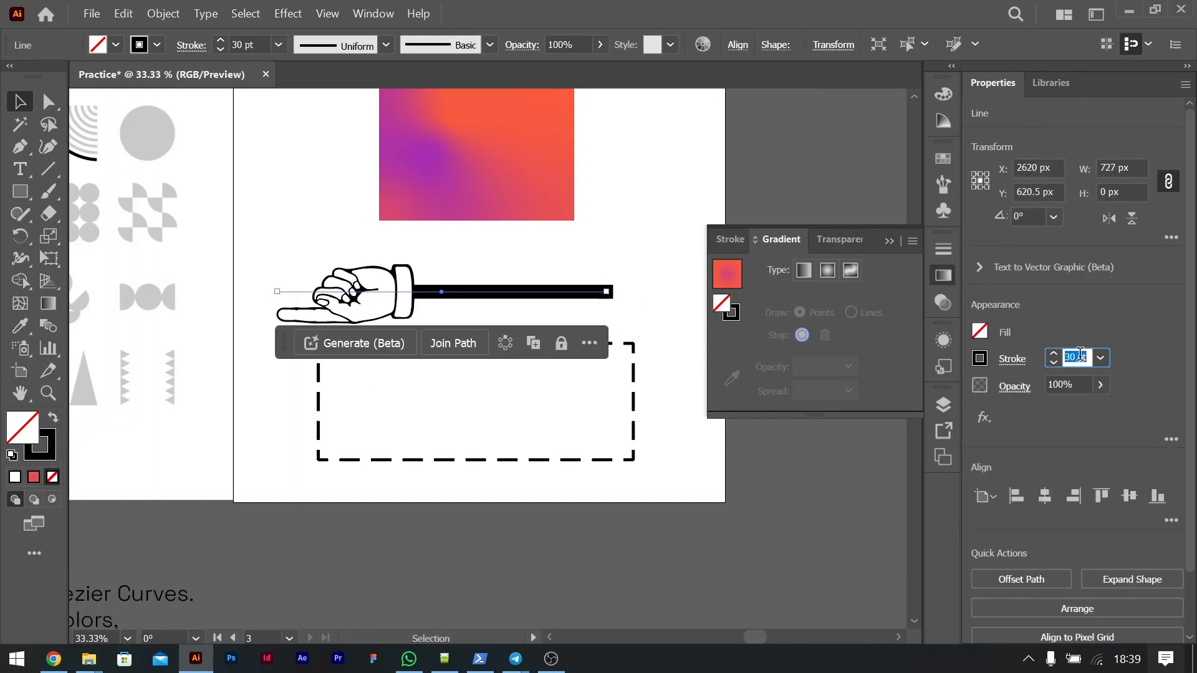
Step: Remove the pointing-hand start arrowhead from the line
click(1011, 359)
click(925, 243)
scroll(865, 336, up, 10)
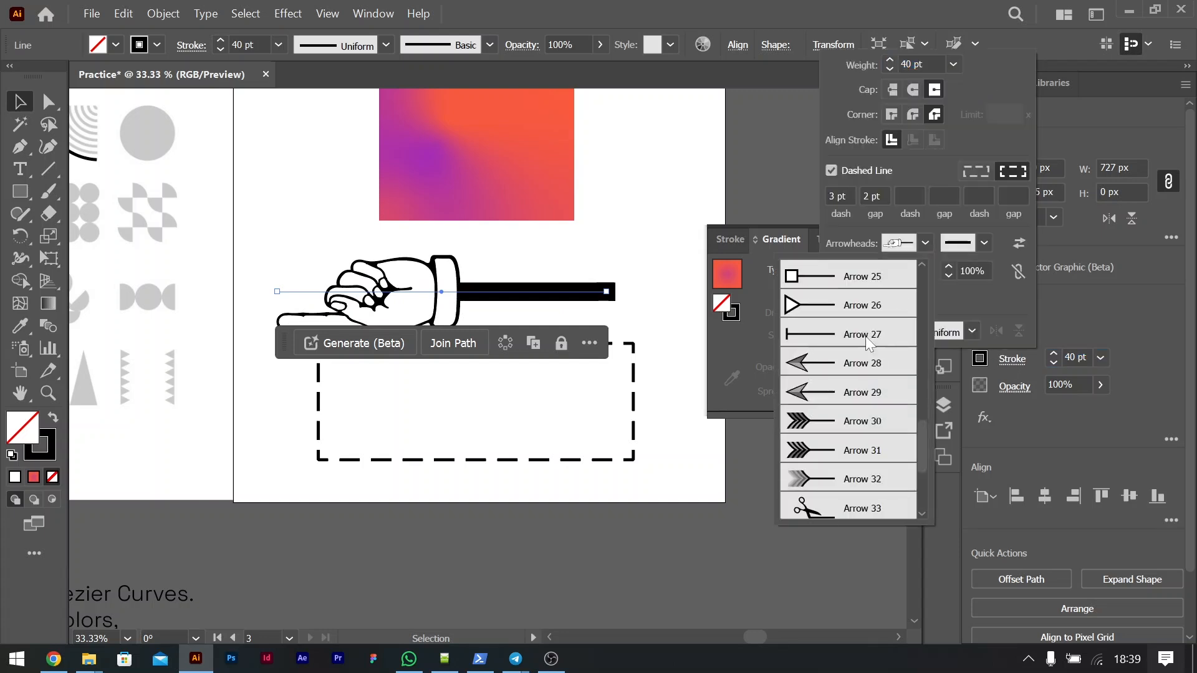
click(838, 274)
click(1102, 333)
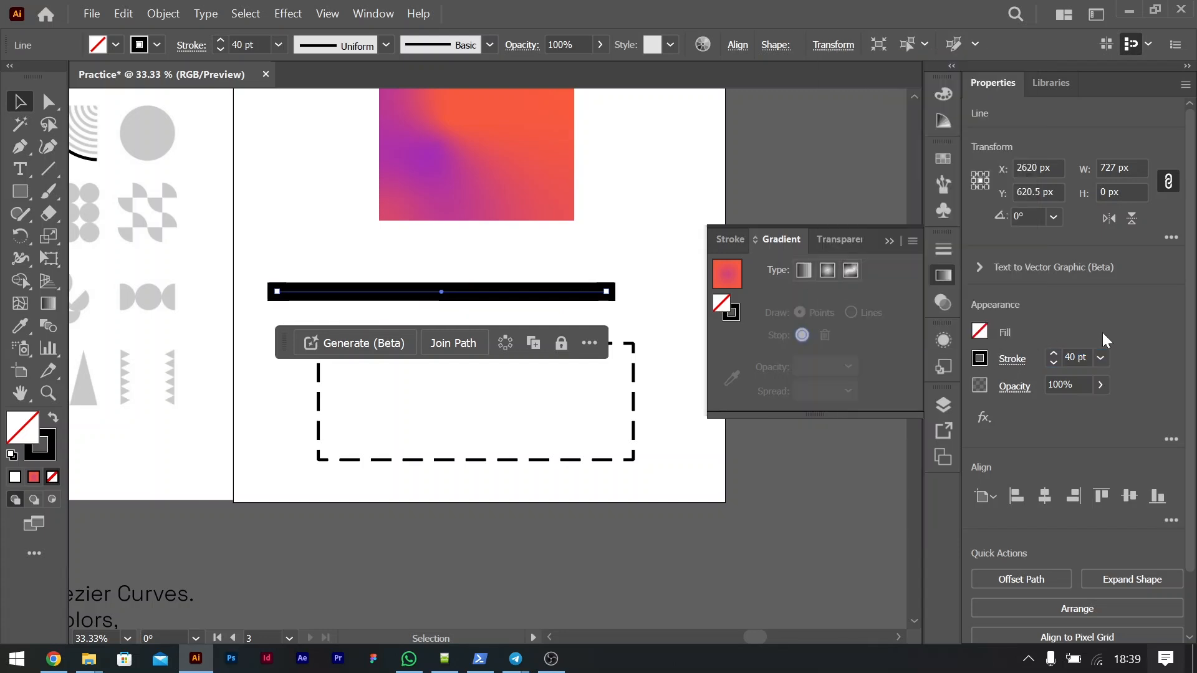
Step: Try the lens-shaped and double-bulge width profiles on the line, and set the triangular profile tapering to a point
click(1013, 359)
click(971, 329)
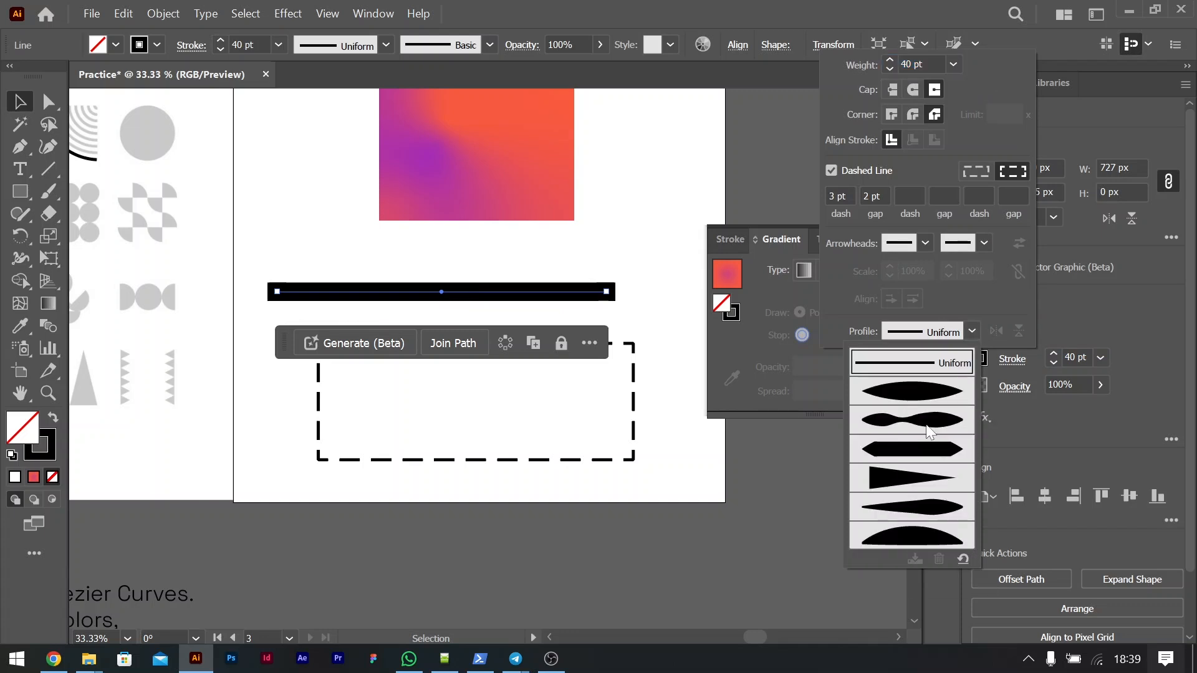
click(901, 392)
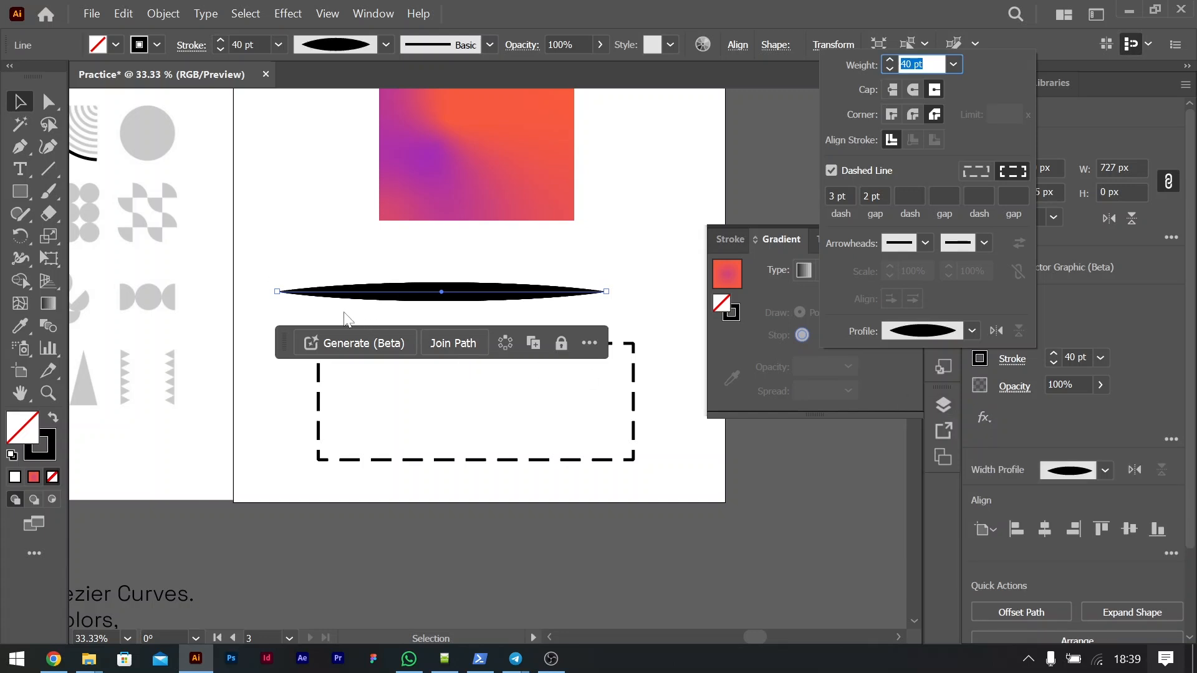
click(972, 332)
click(902, 421)
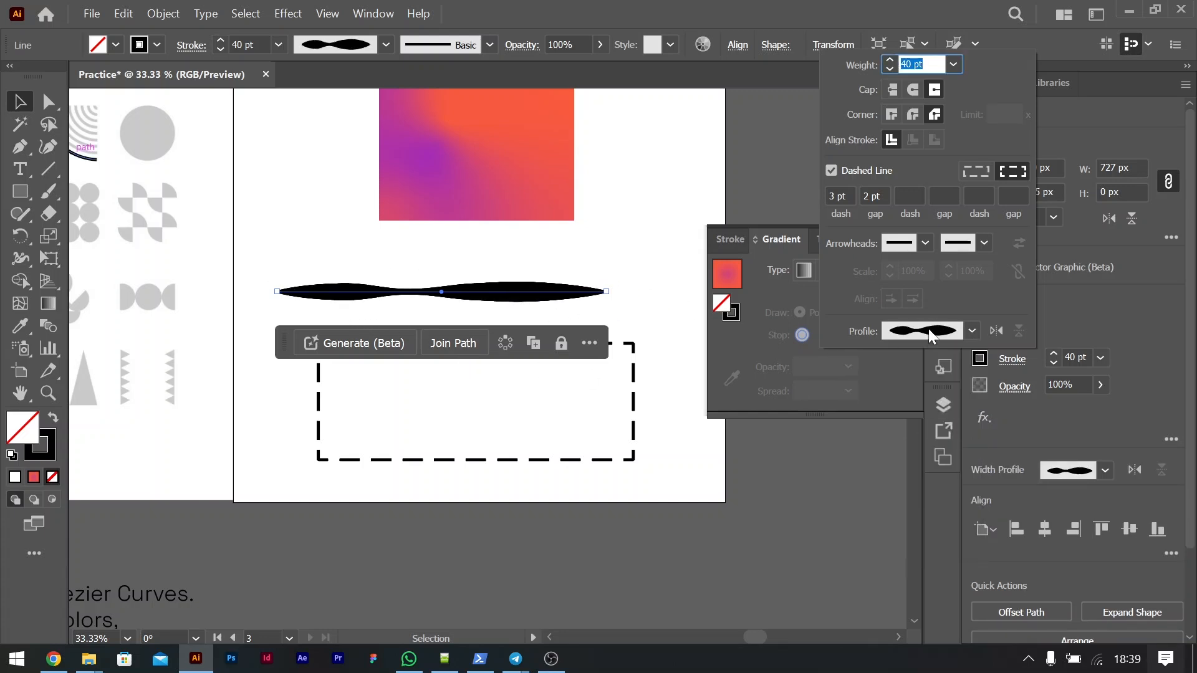
click(973, 332)
click(915, 481)
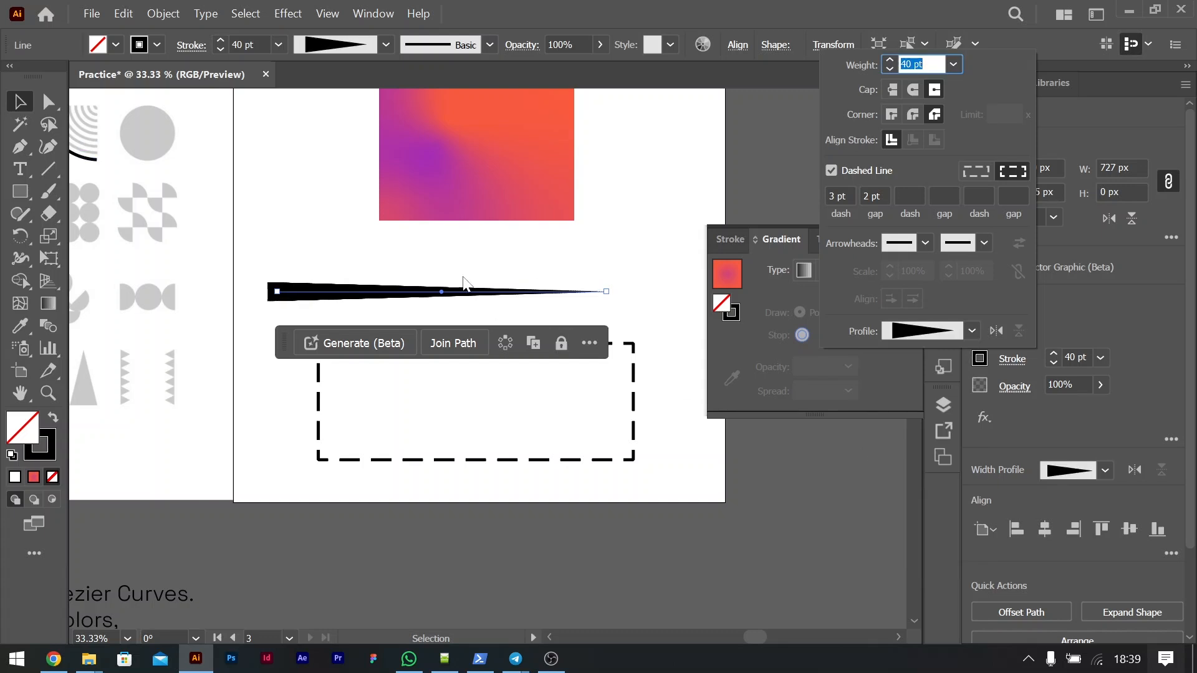
click(19, 105)
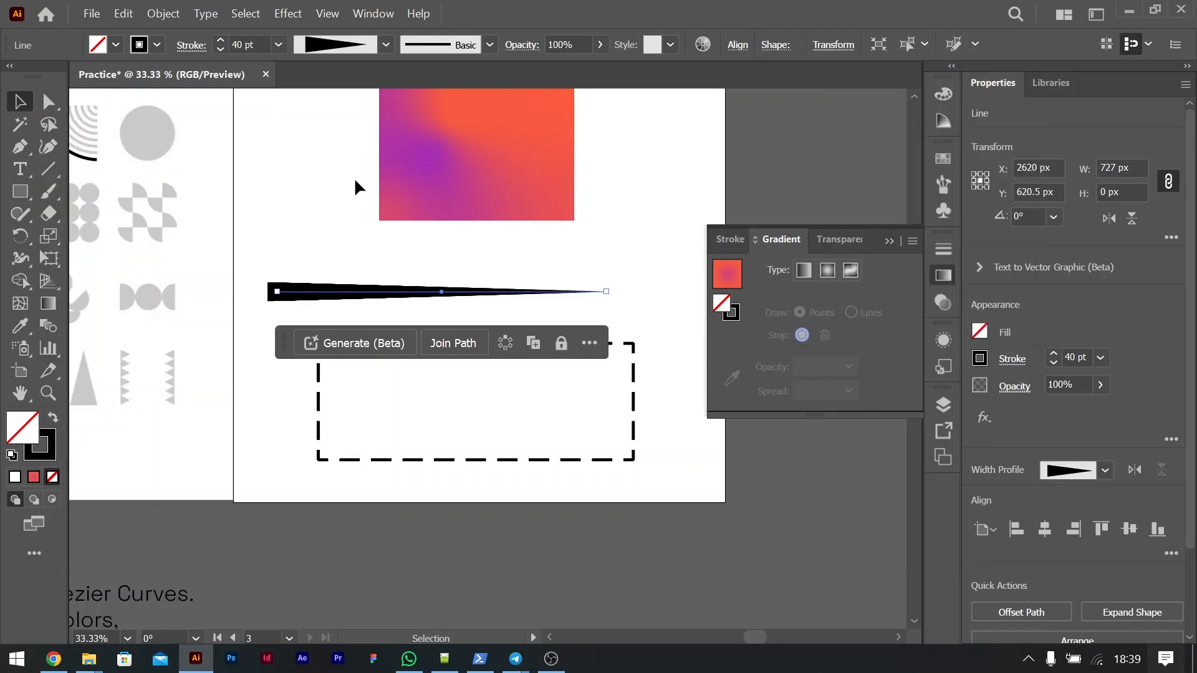
Step: Apply the lens-shaped width profile to the dashed rectangle's stroke and deselect it
click(534, 280)
drag(370, 264, 500, 349)
click(633, 407)
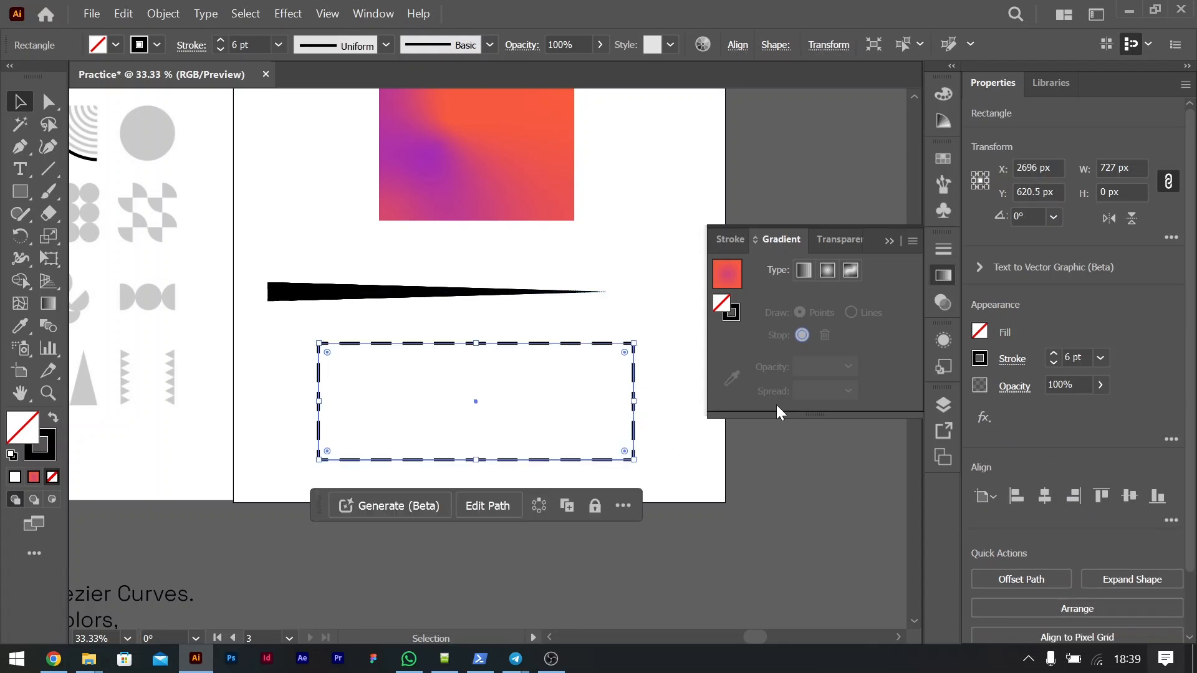
click(1012, 360)
click(971, 337)
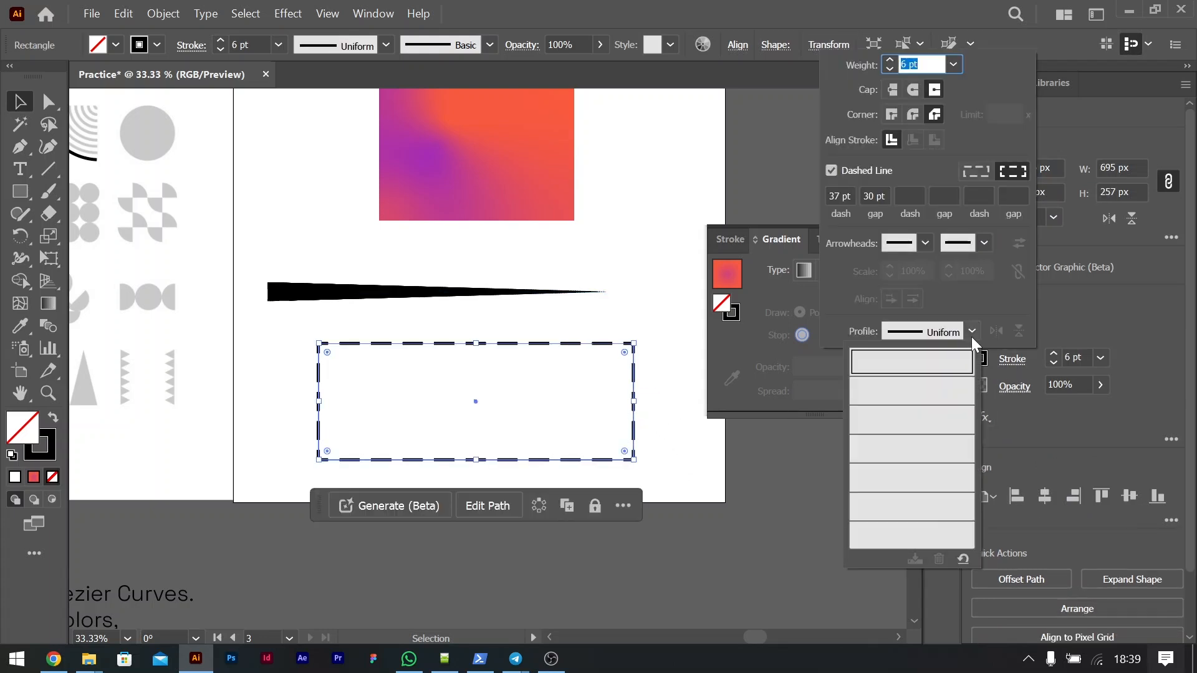
click(926, 387)
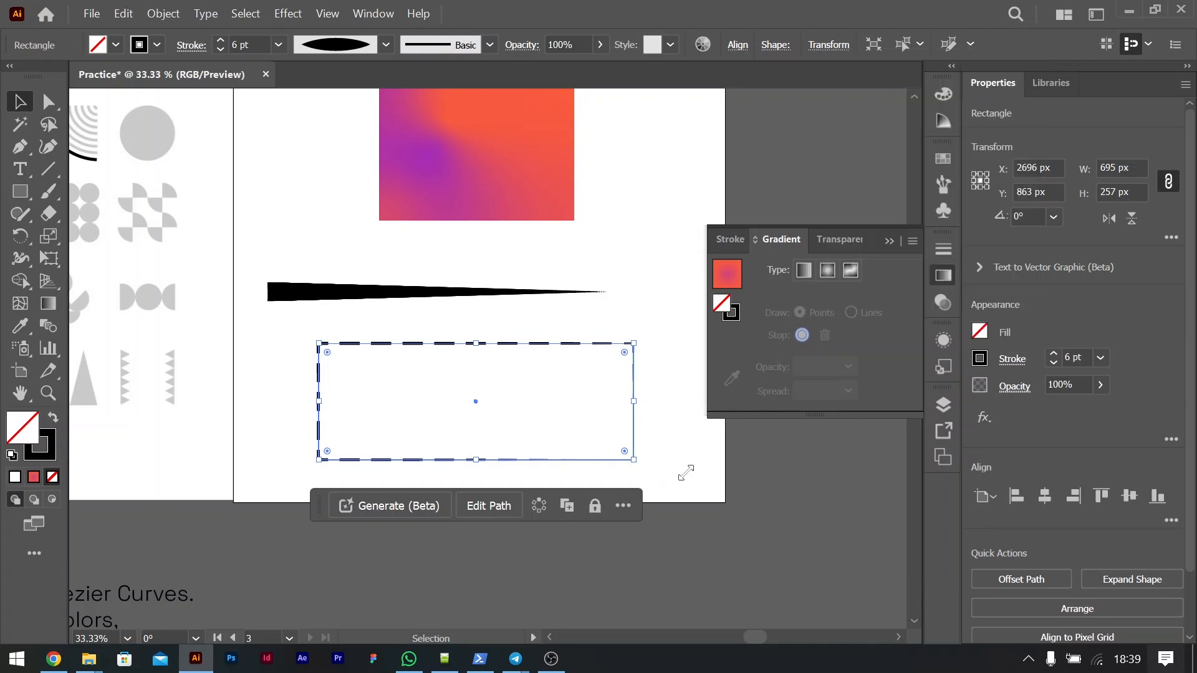
click(671, 441)
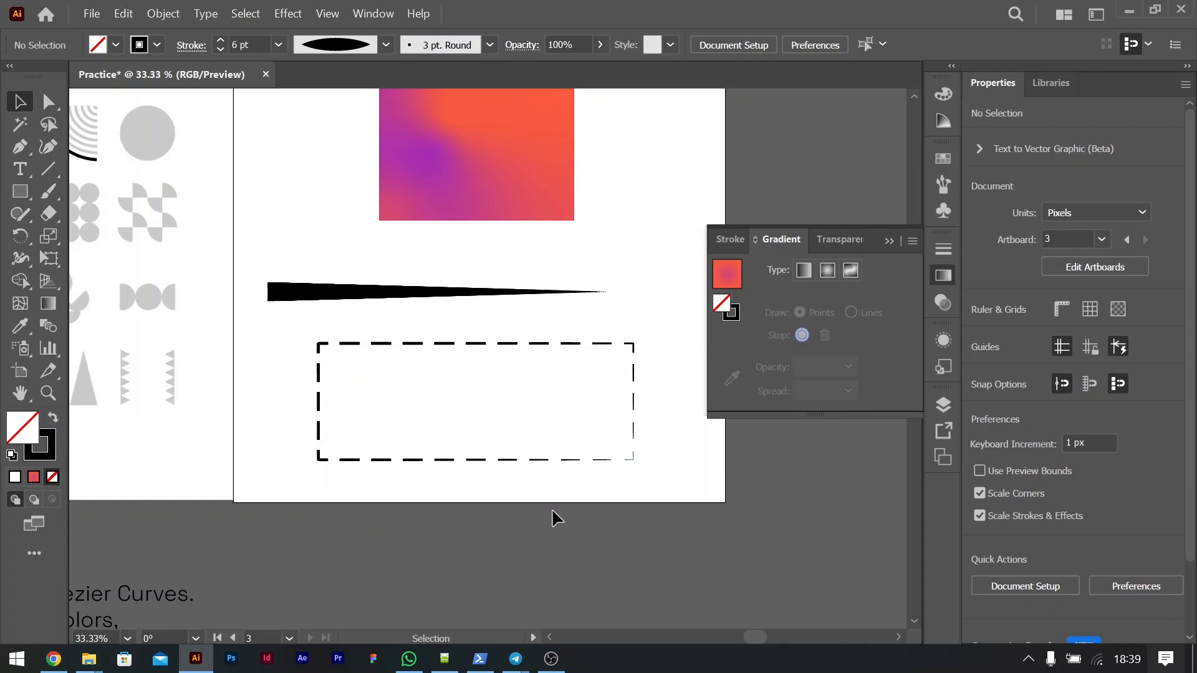
Step: Delete the dashed rectangle and the tapered line from the artboard, keeping the gradient square
drag(648, 430, 426, 321)
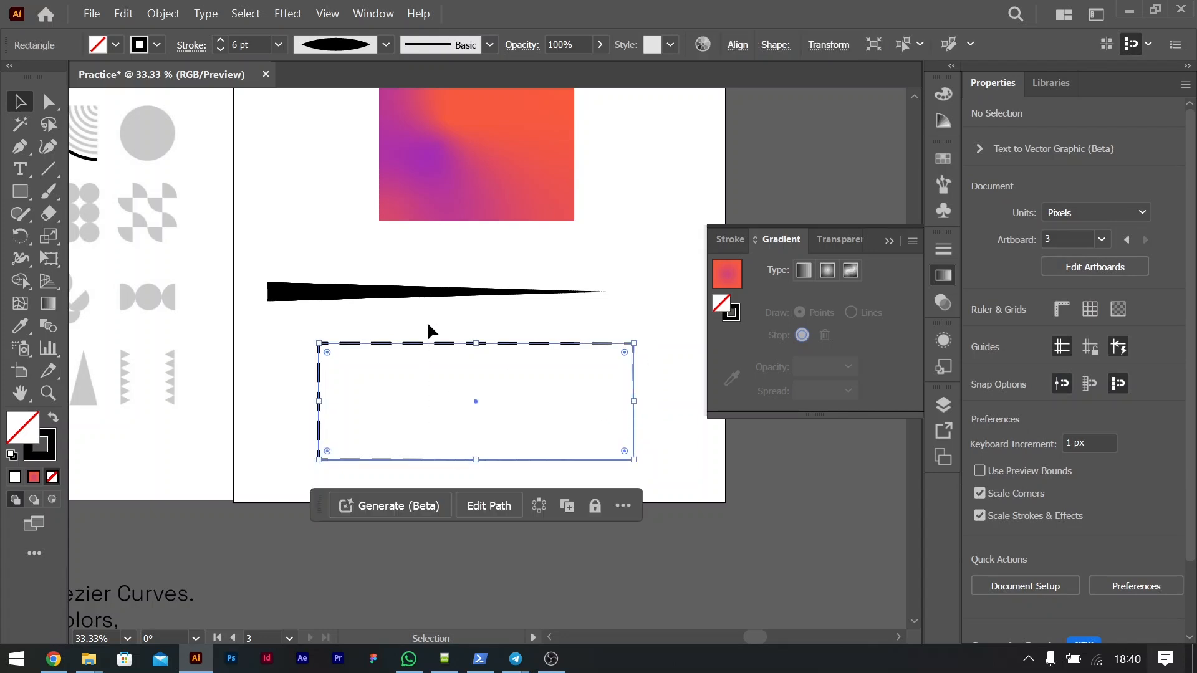
click(428, 321)
drag(358, 236, 519, 373)
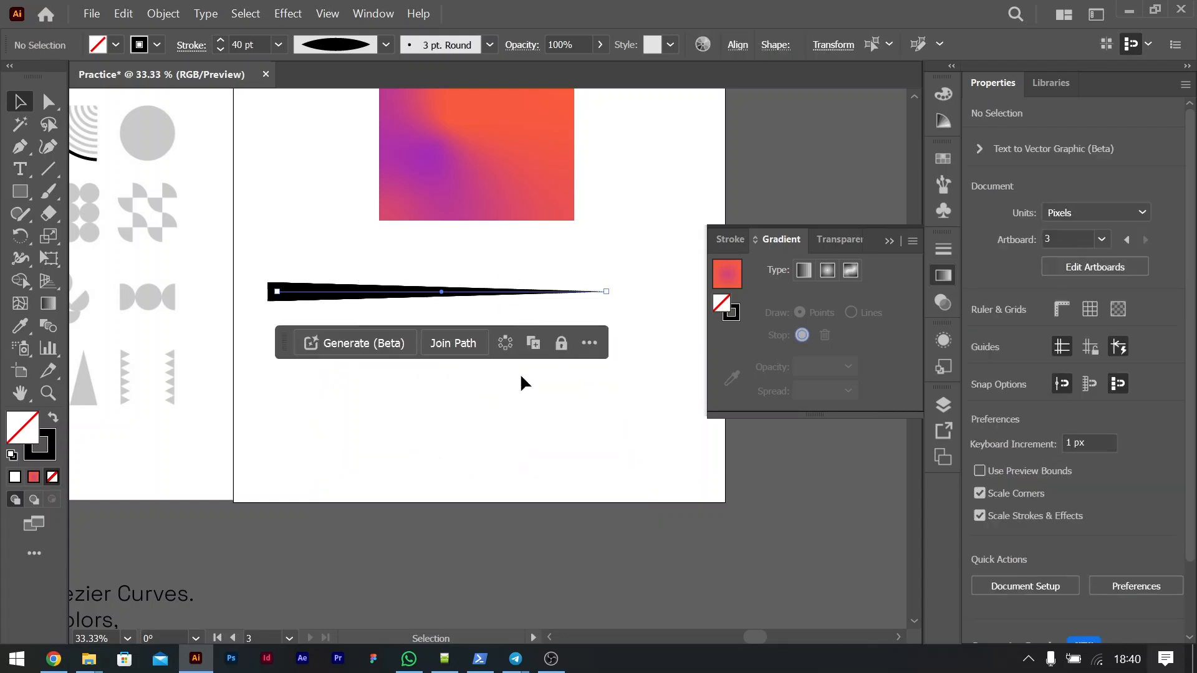
key(Delete)
scroll(521, 375, up, 2)
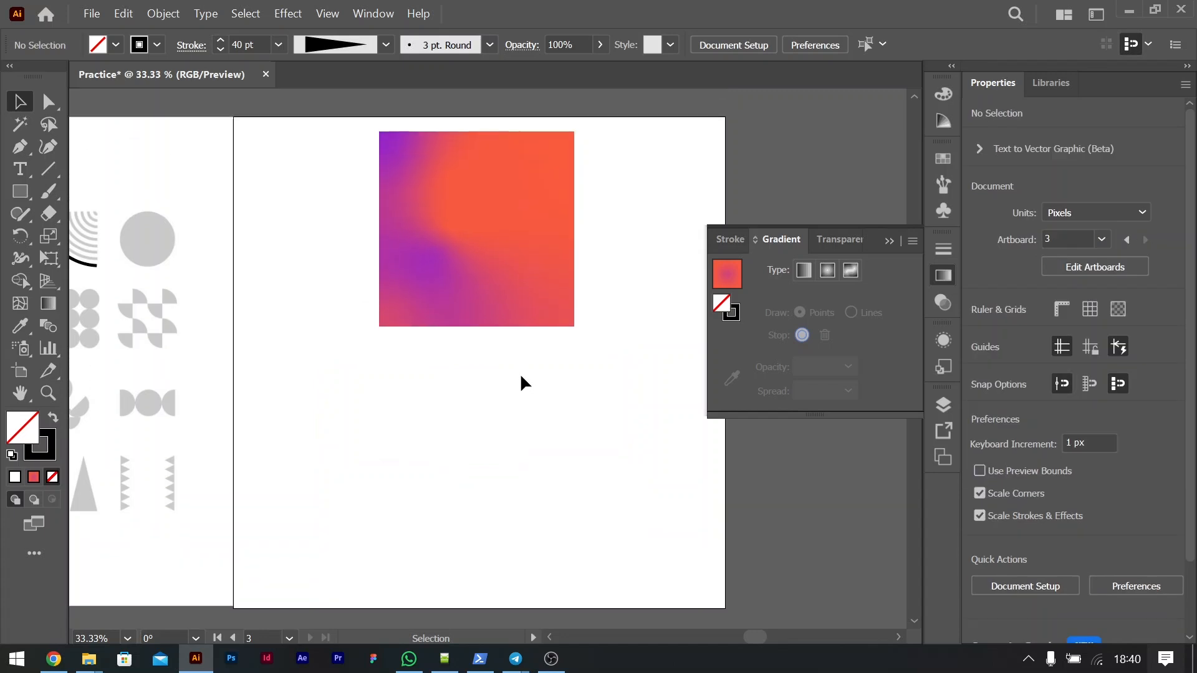
Step: Undo the deletion of the tapered line and the dashed rectangle, and leave them deselected
key(ctrl+z)
click(789, 554)
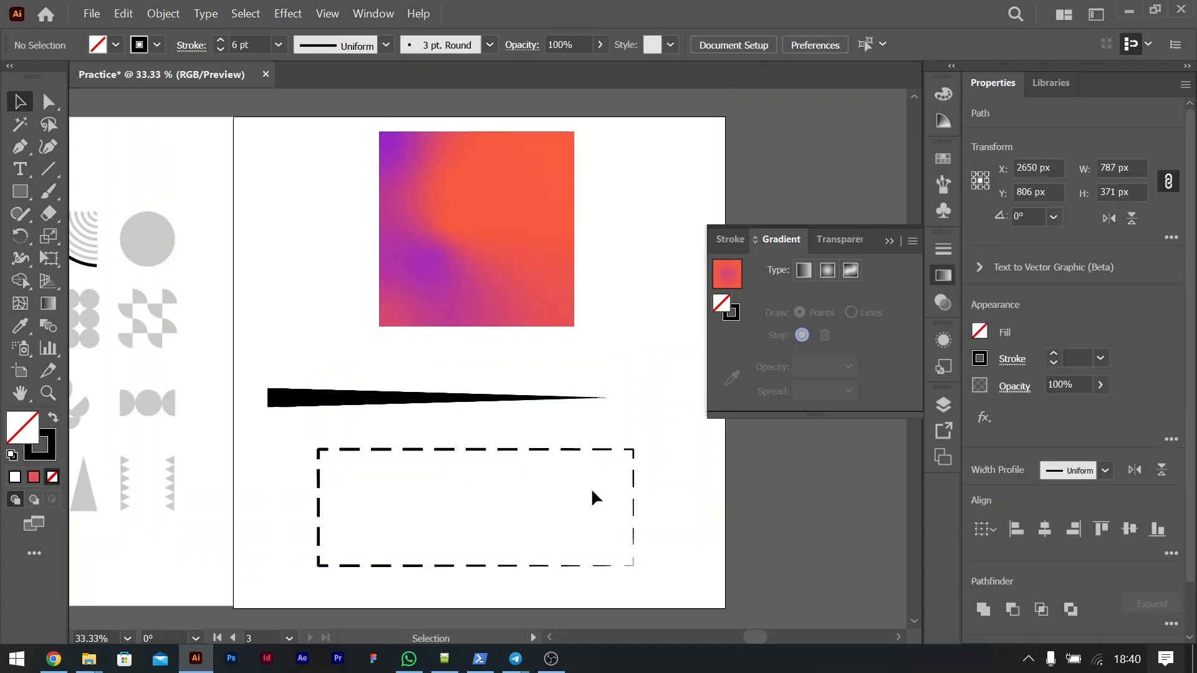
scroll(591, 487, down, 6)
scroll(591, 491, left, 3)
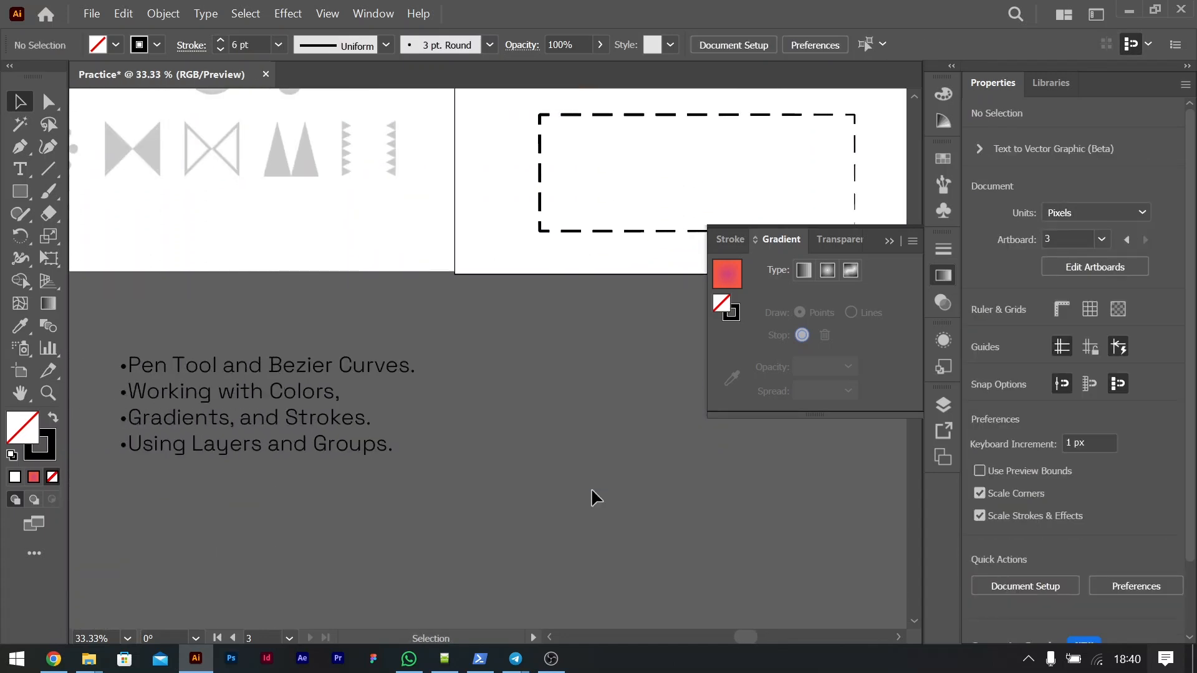
scroll(601, 361, up, 4)
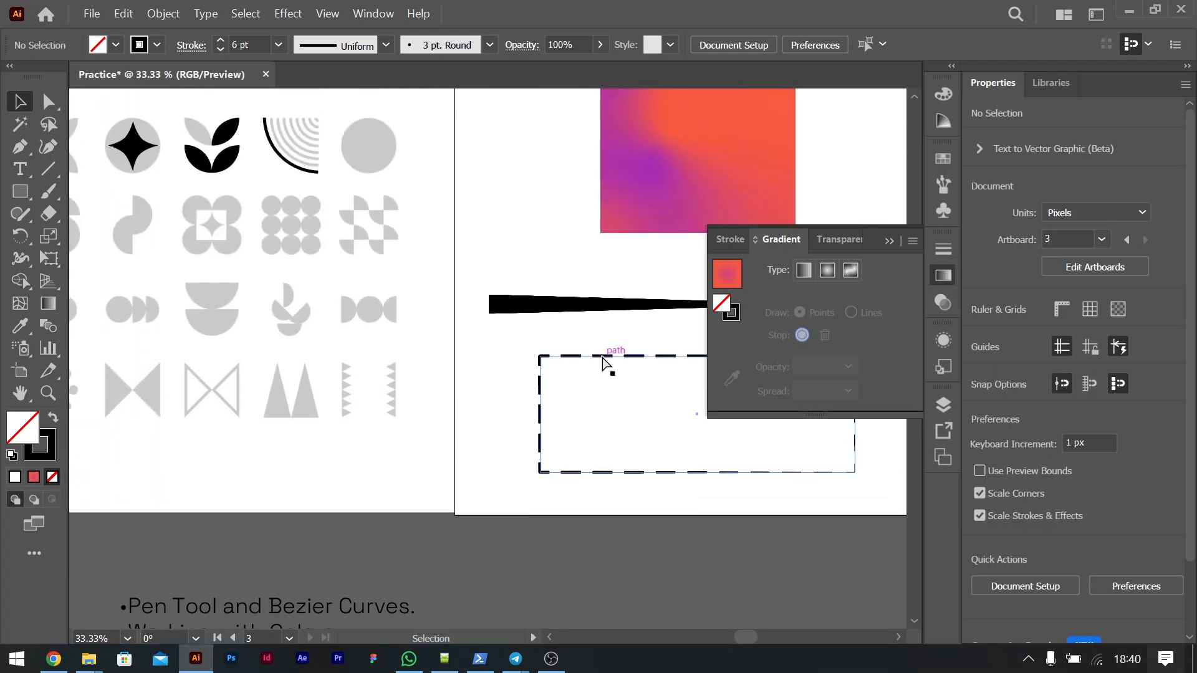
key(ctrl+minus)
scroll(671, 341, left, 2)
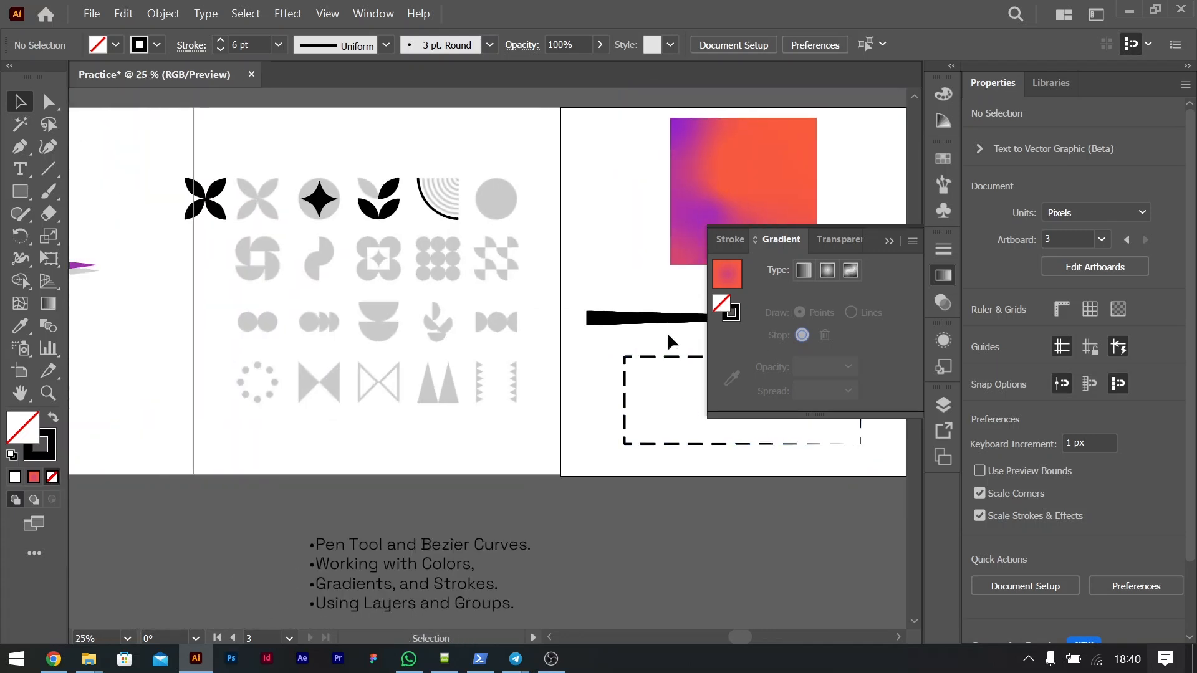
Step: Hide the gradient settings, show the document's layers list and enlarge it vertically
click(888, 241)
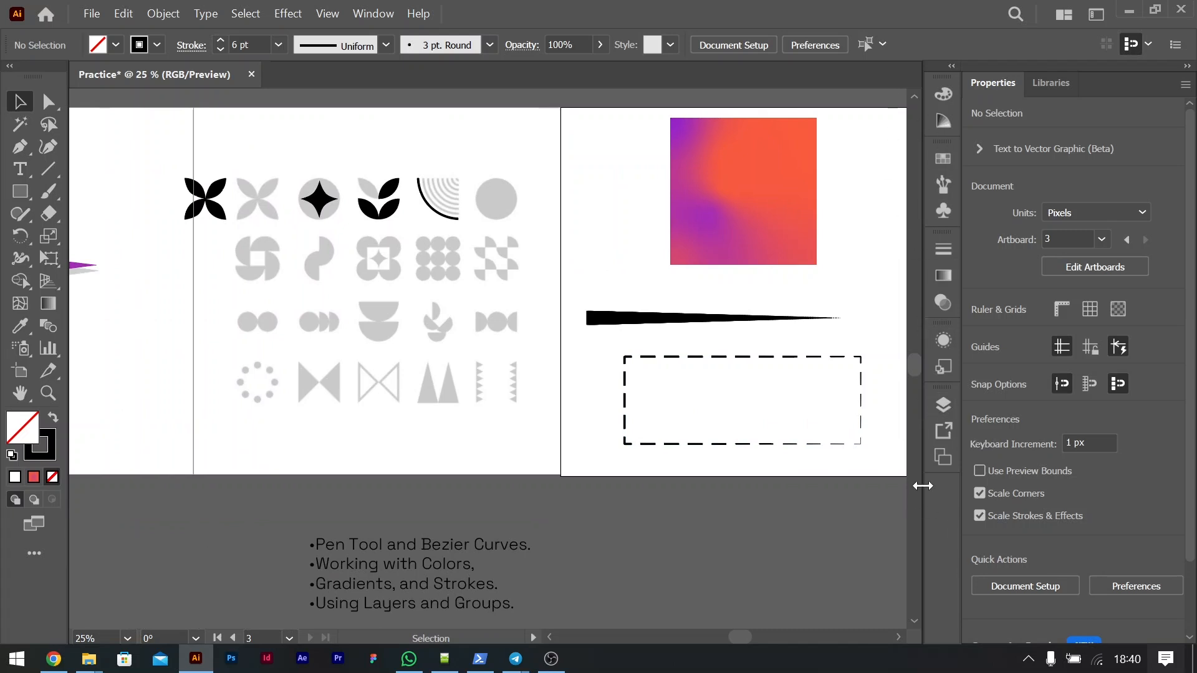
click(944, 405)
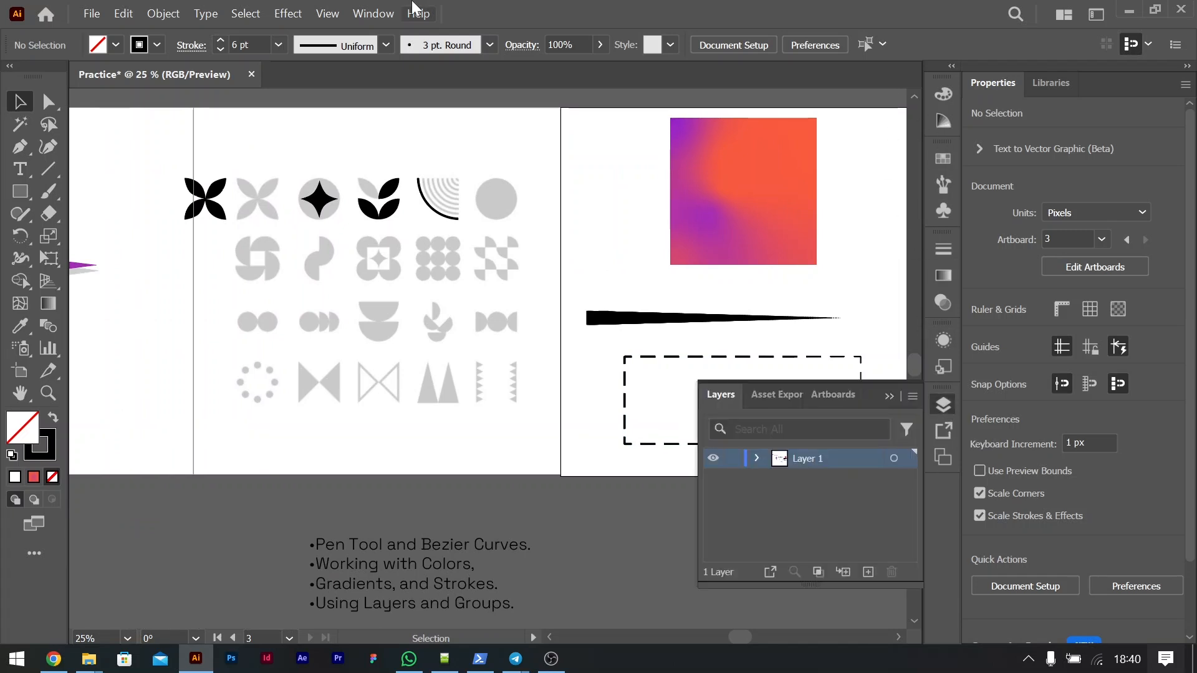
click(373, 13)
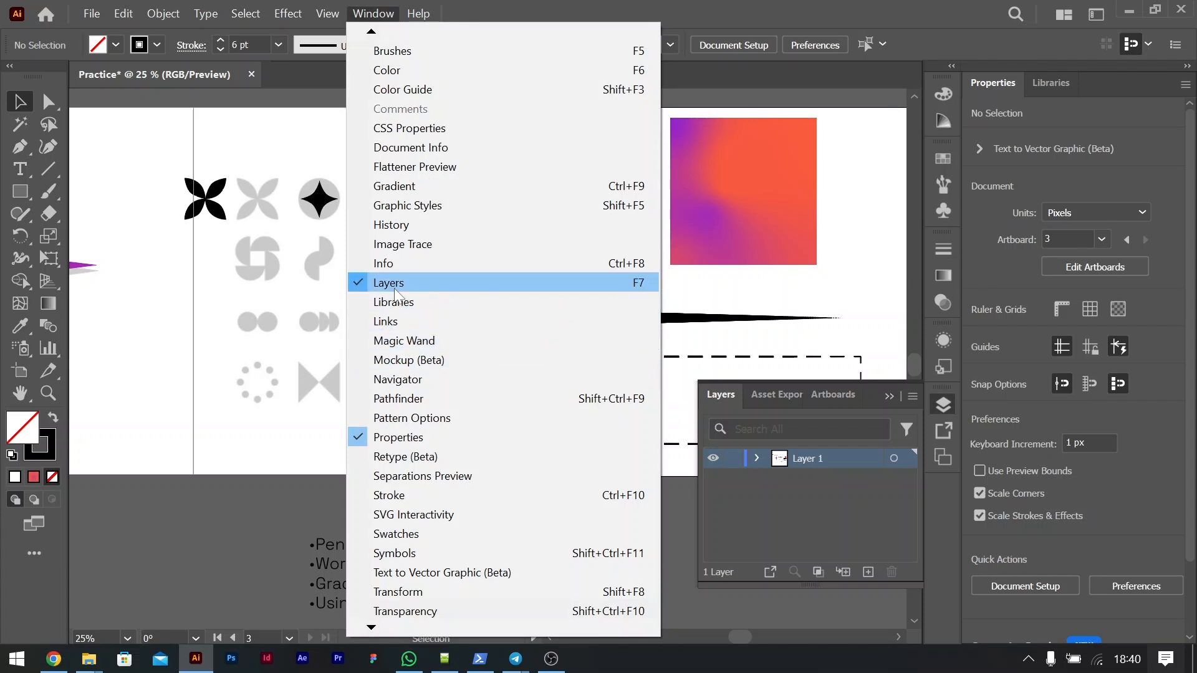
click(719, 494)
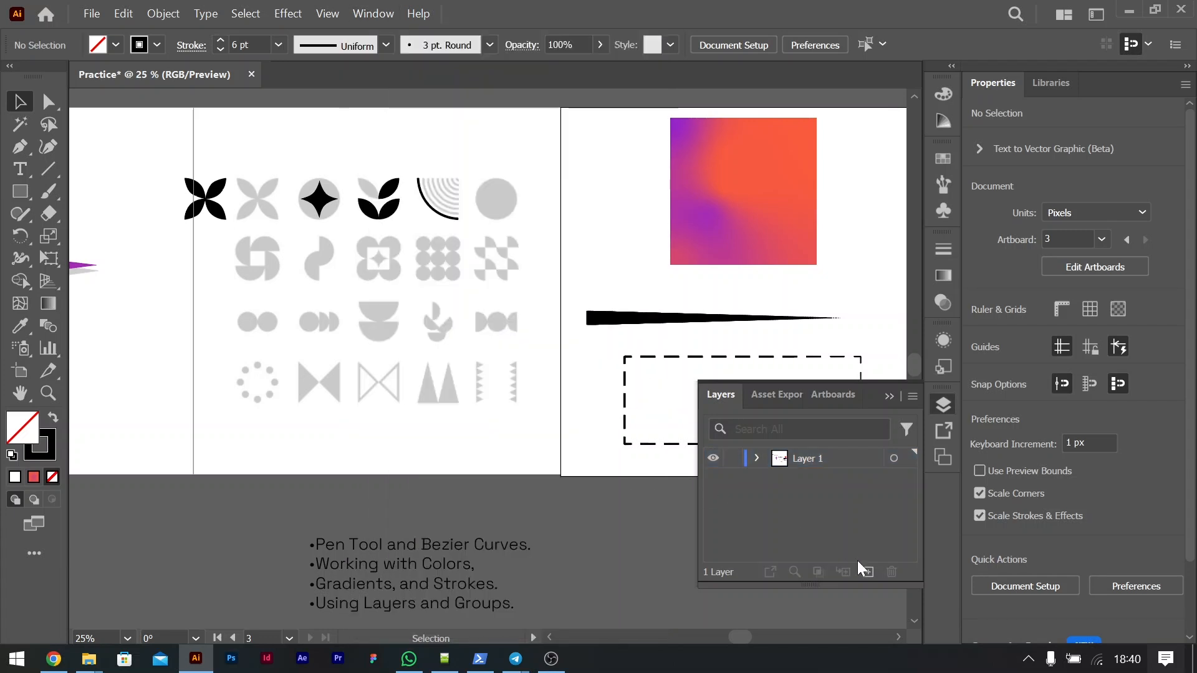
drag(842, 586, 842, 659)
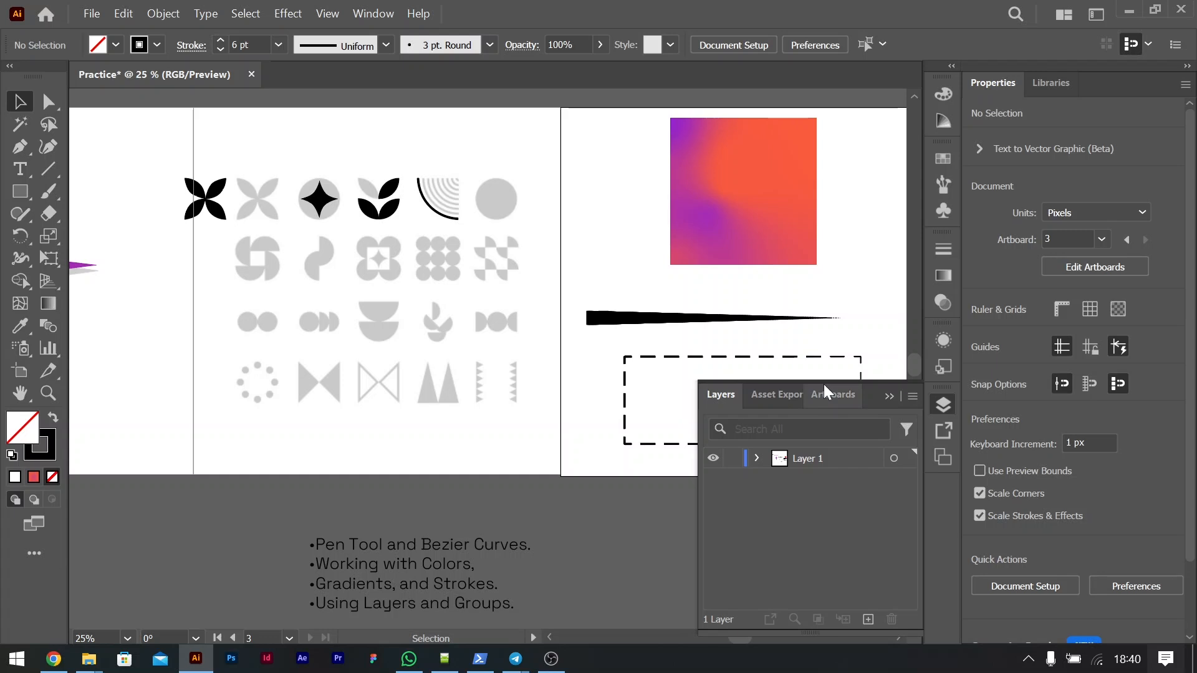
drag(824, 382, 823, 174)
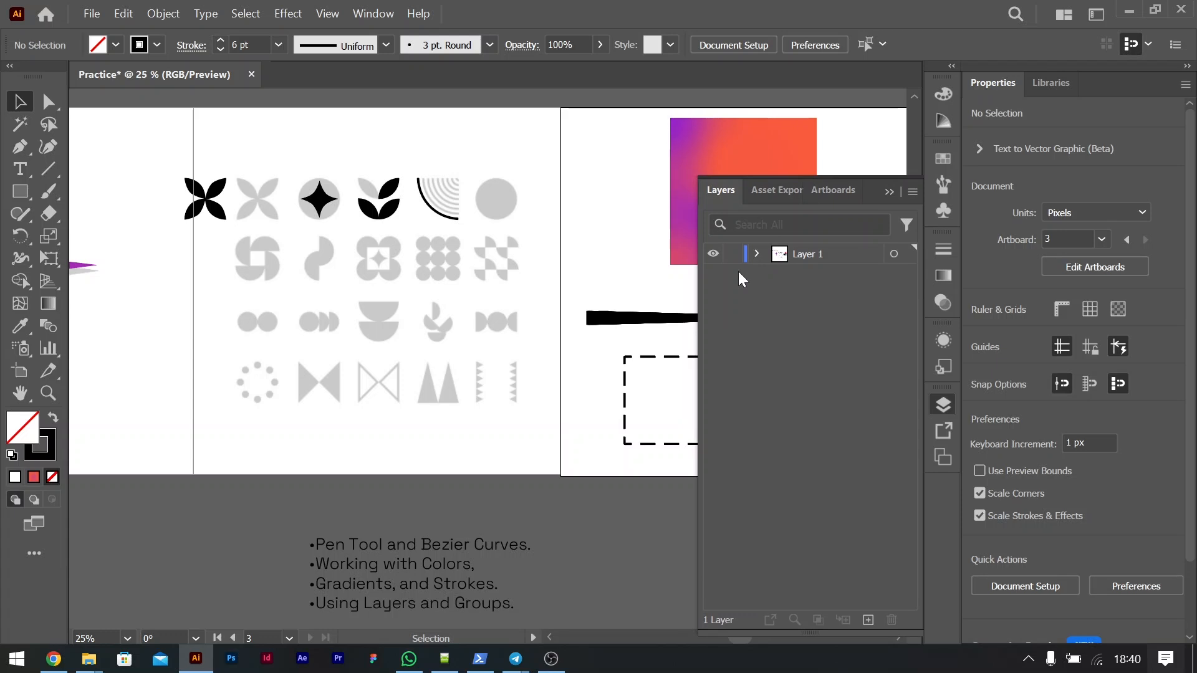
Step: Select the purple eight-pointed star and move it onto a new layer above Layer 1
scroll(328, 262, left, 10)
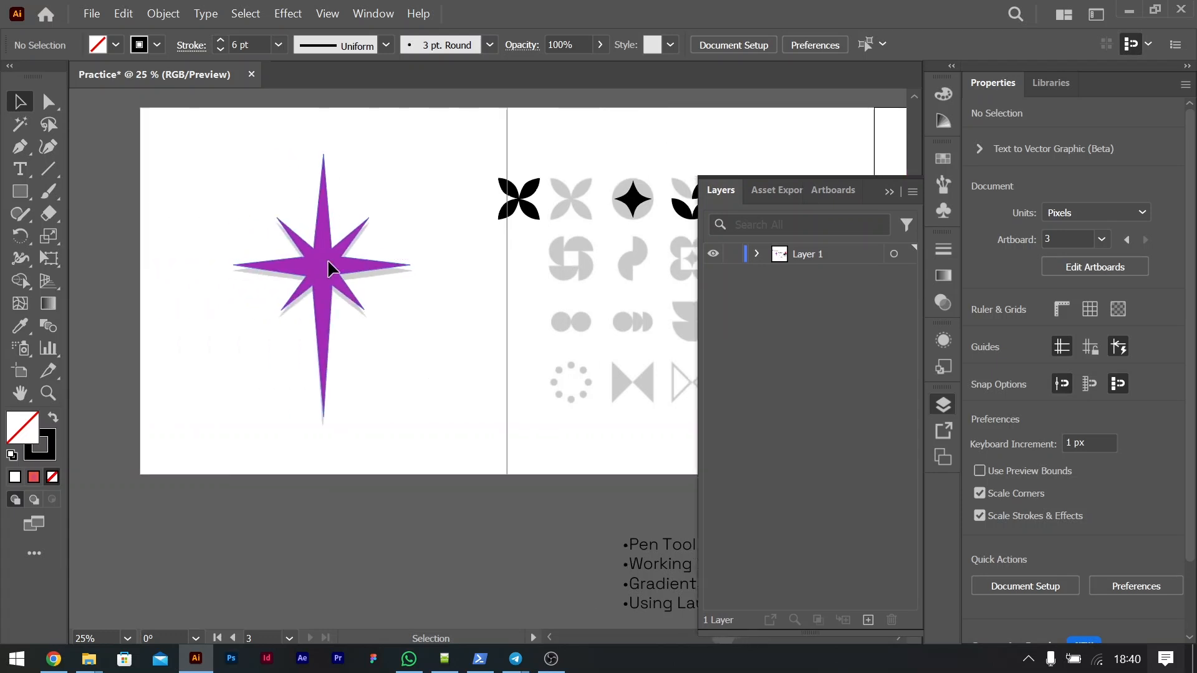
scroll(461, 219, up, 3)
drag(299, 198, 579, 526)
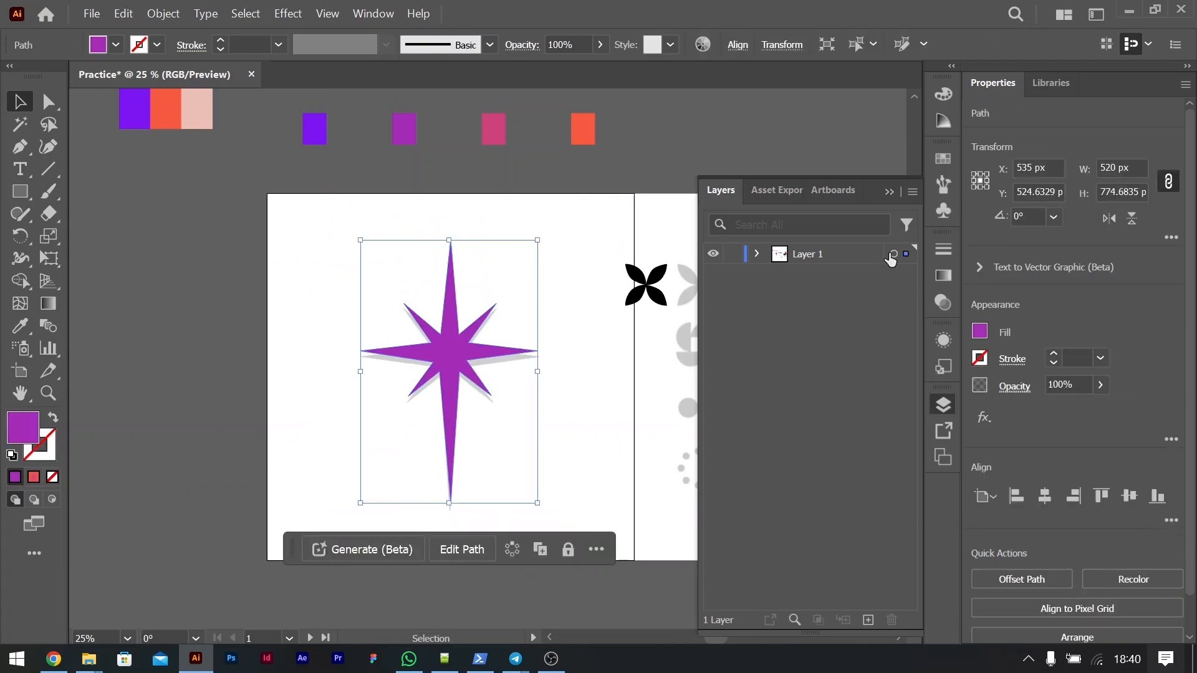
click(868, 619)
drag(902, 275, 907, 254)
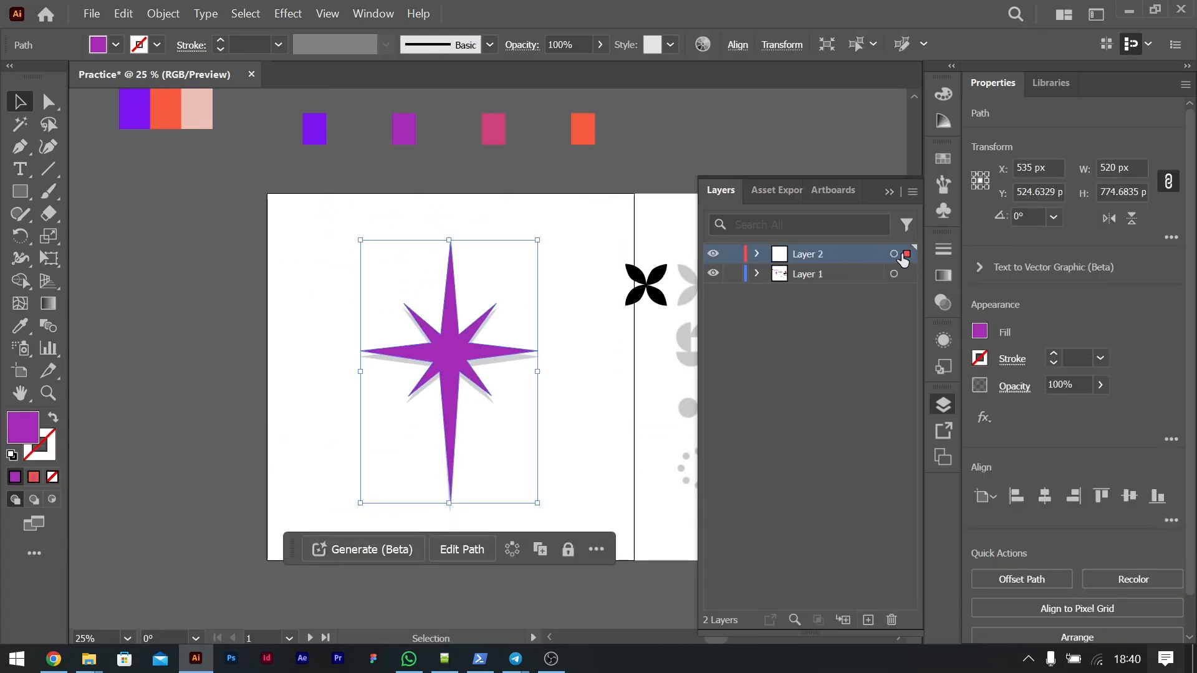
Step: Rename the purple star's layer as Star
double_click(801, 256)
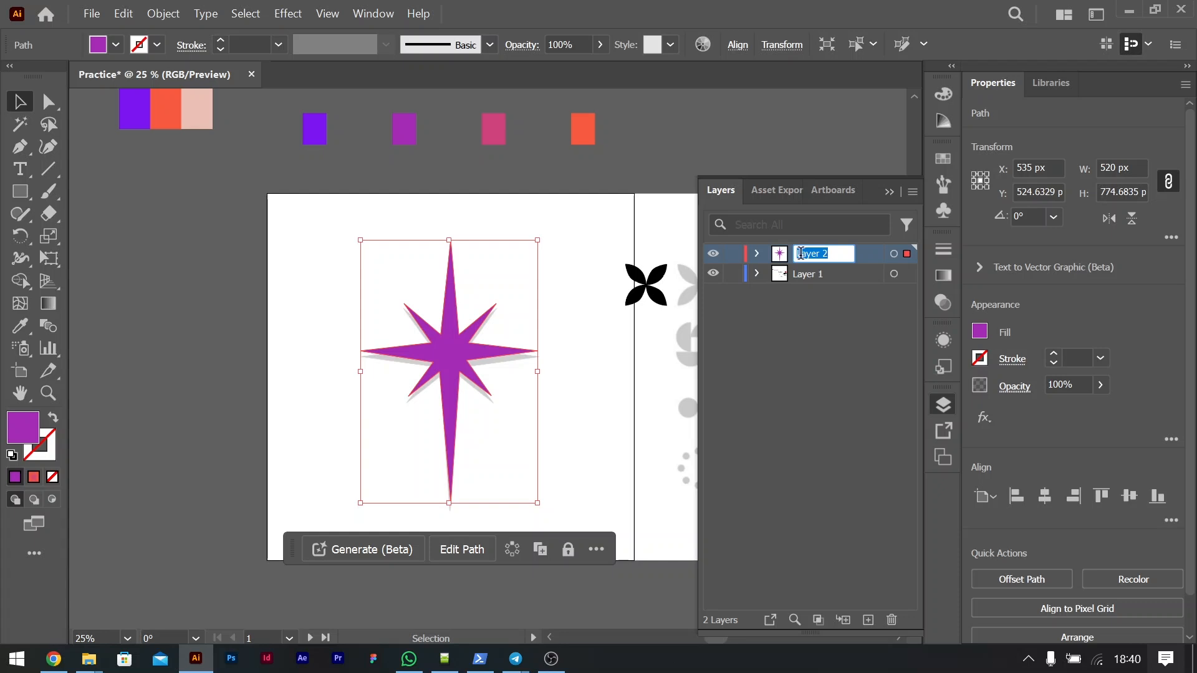
text(Sa)
text(ar)
key(Return)
Step: Move all the artwork remaining on Layer 1 onto a new layer between Star and Layer 1
scroll(539, 333, right, 5)
scroll(538, 333, right, 1)
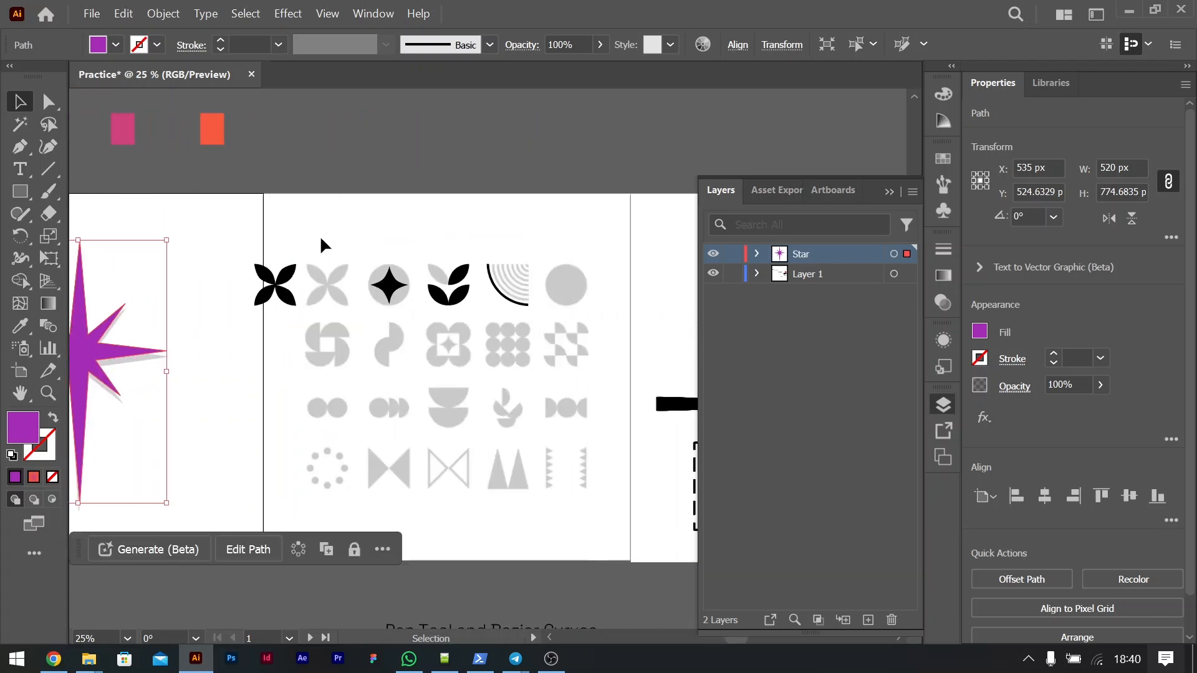
drag(276, 237, 602, 510)
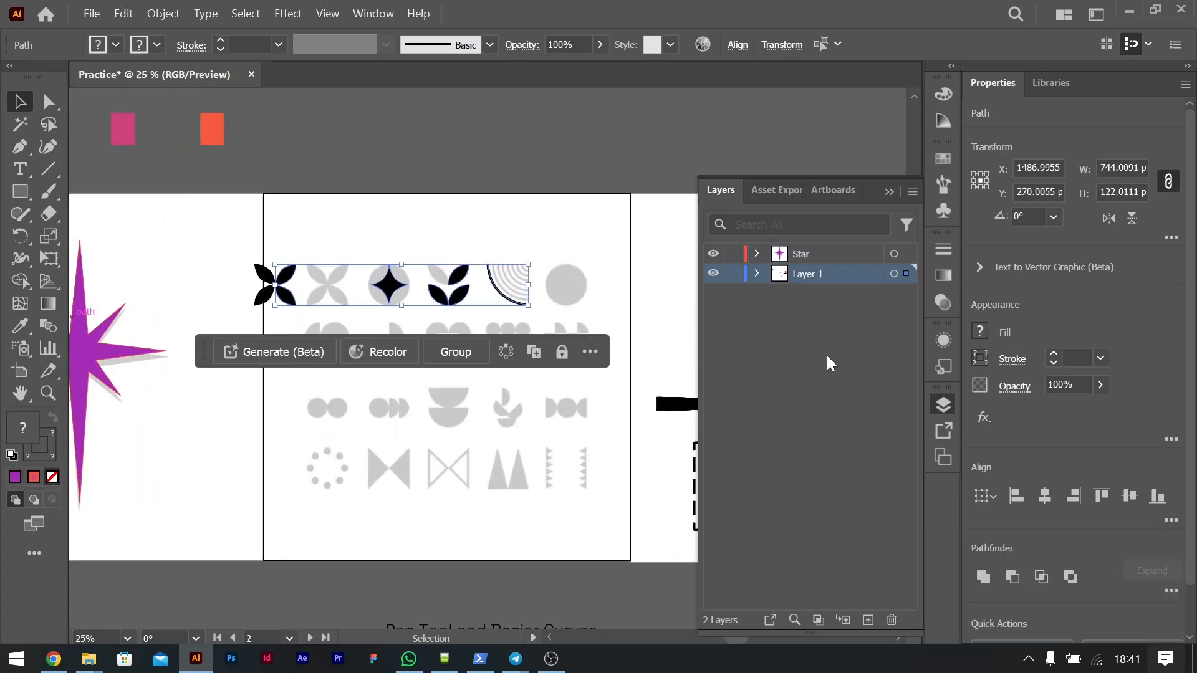
mouse_move(906, 274)
mouse_down()
mouse_move(908, 261)
mouse_move(908, 297)
mouse_move(907, 274)
mouse_up()
click(868, 620)
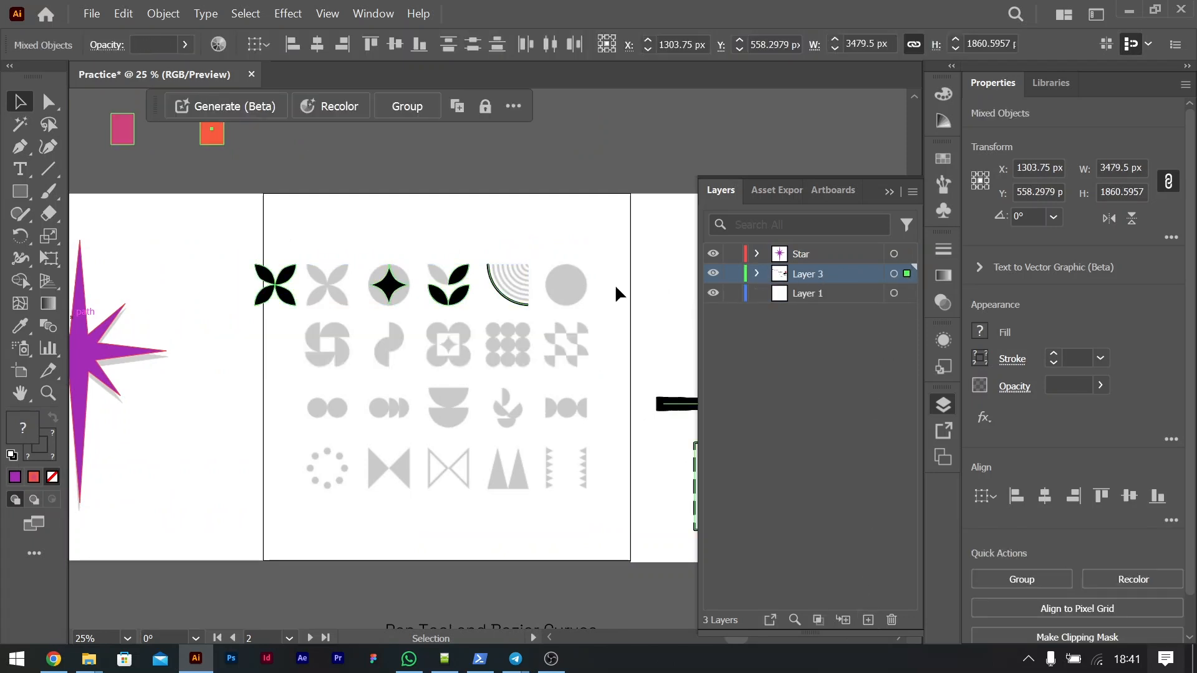
Step: Rename the layer that holds the remaining artwork as Multiple shapes
double_click(805, 275)
text(Mu)
text(ltip)
text(le shapes)
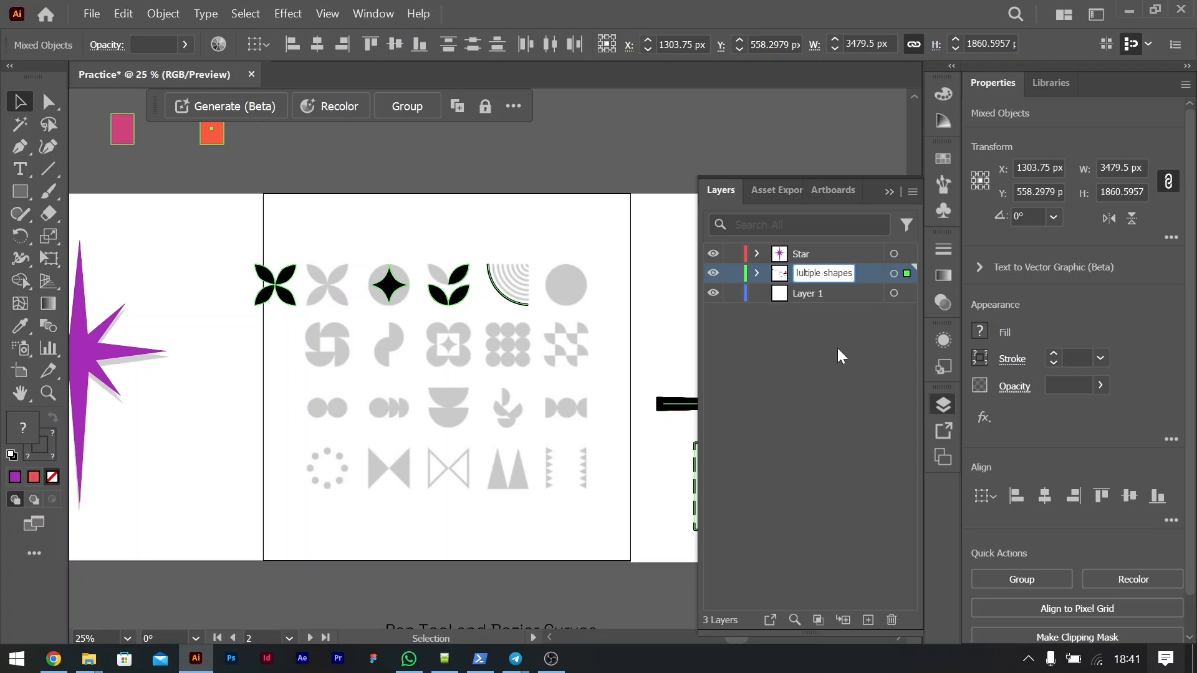
click(843, 333)
Step: Add a new layer and move the gradient square, the tapered line and the dashed rectangle onto it
click(868, 620)
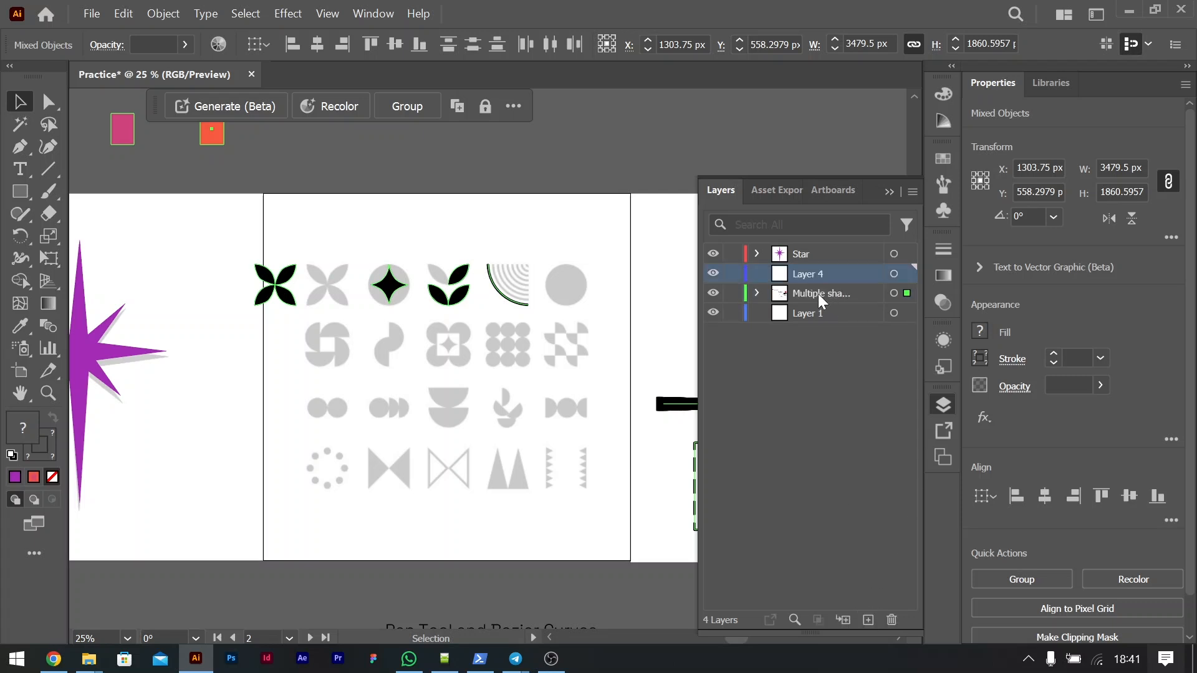
scroll(515, 347, right, 5)
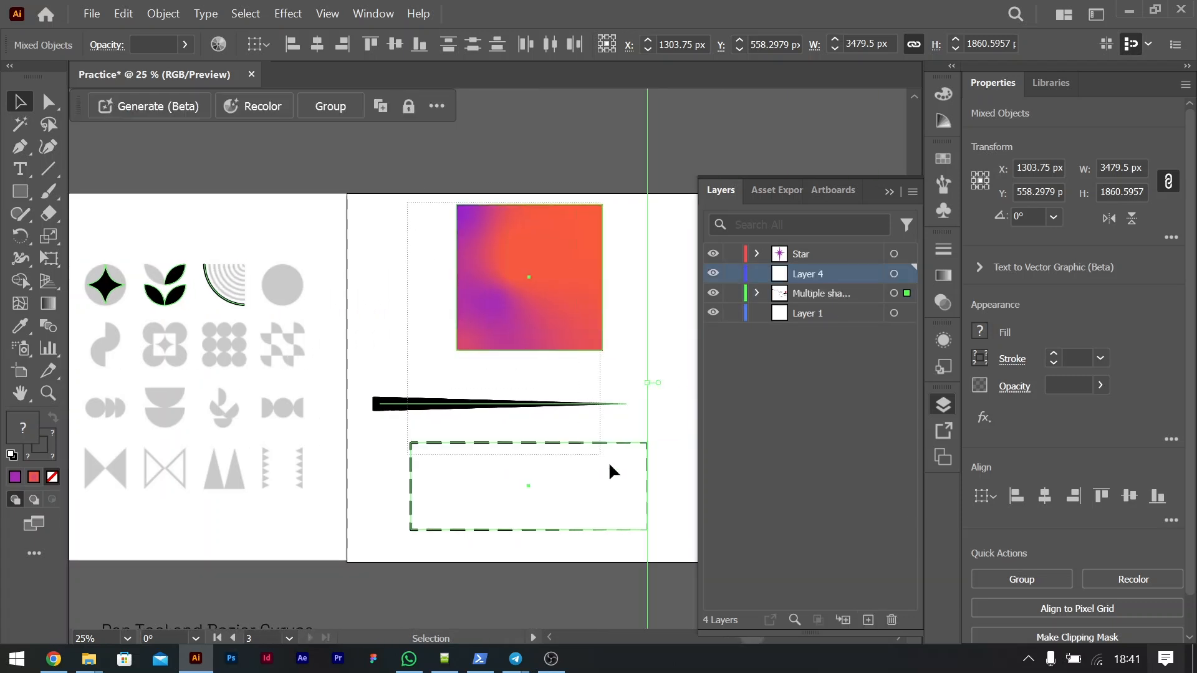
drag(662, 532, 671, 549)
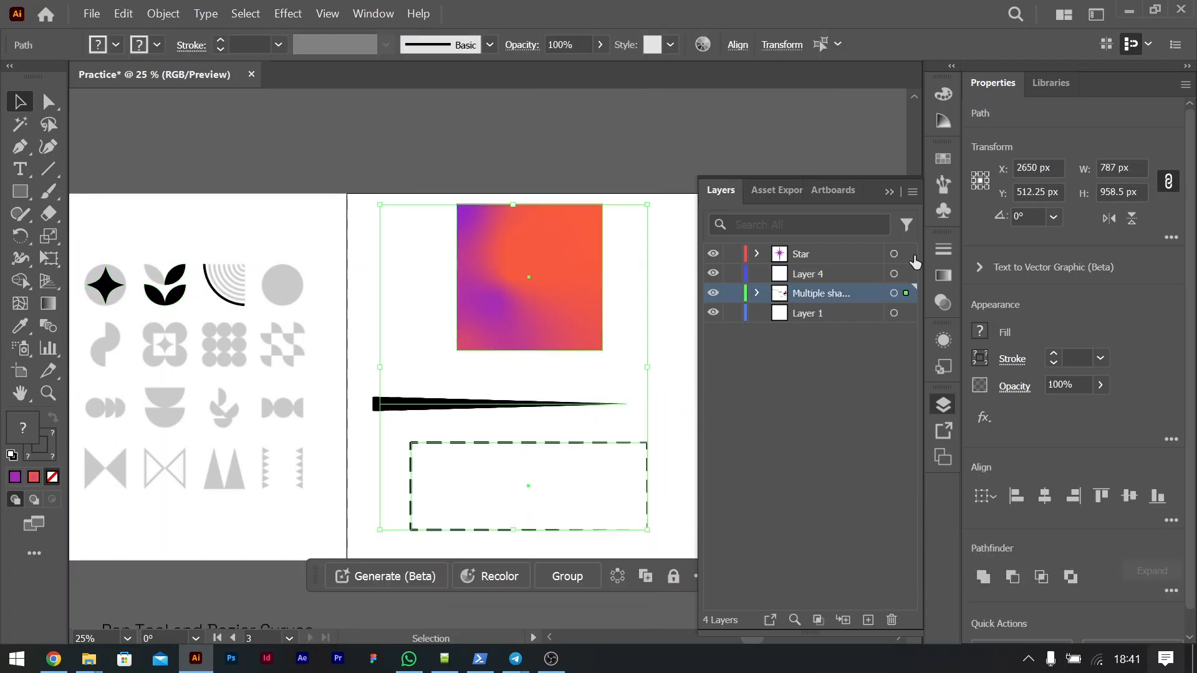
drag(904, 294, 905, 275)
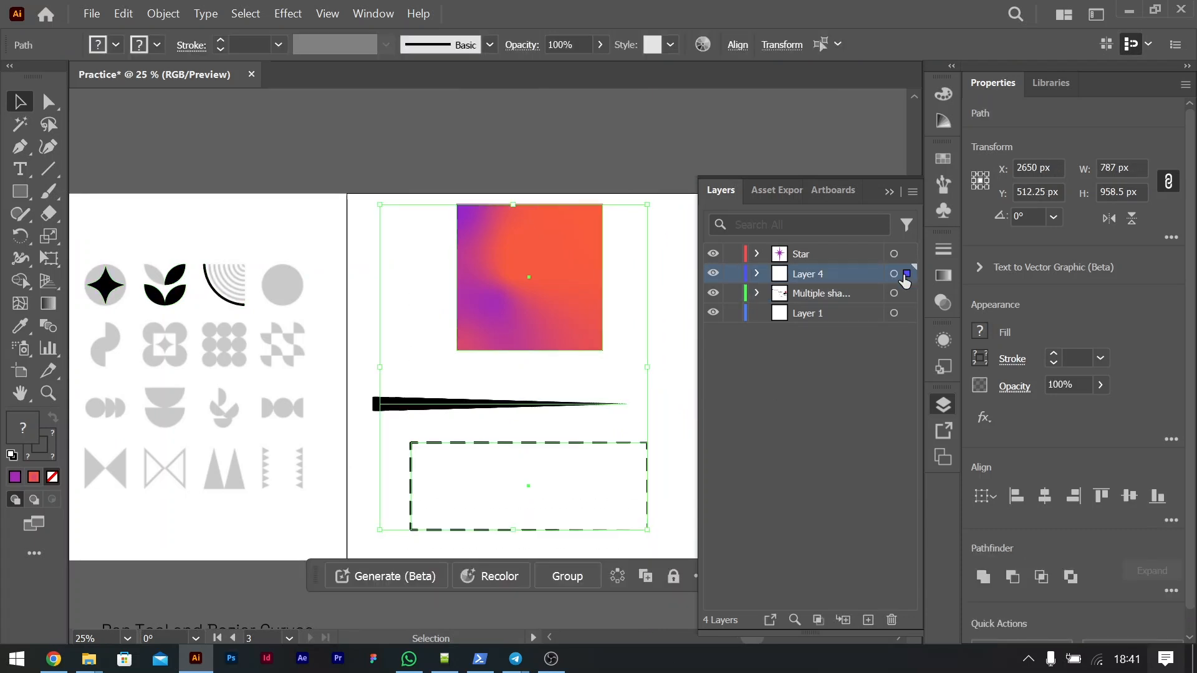
Step: Rename the new layer as Gradient and Strokes, and widen the layers list to fit the full names
double_click(810, 275)
text(Gradi)
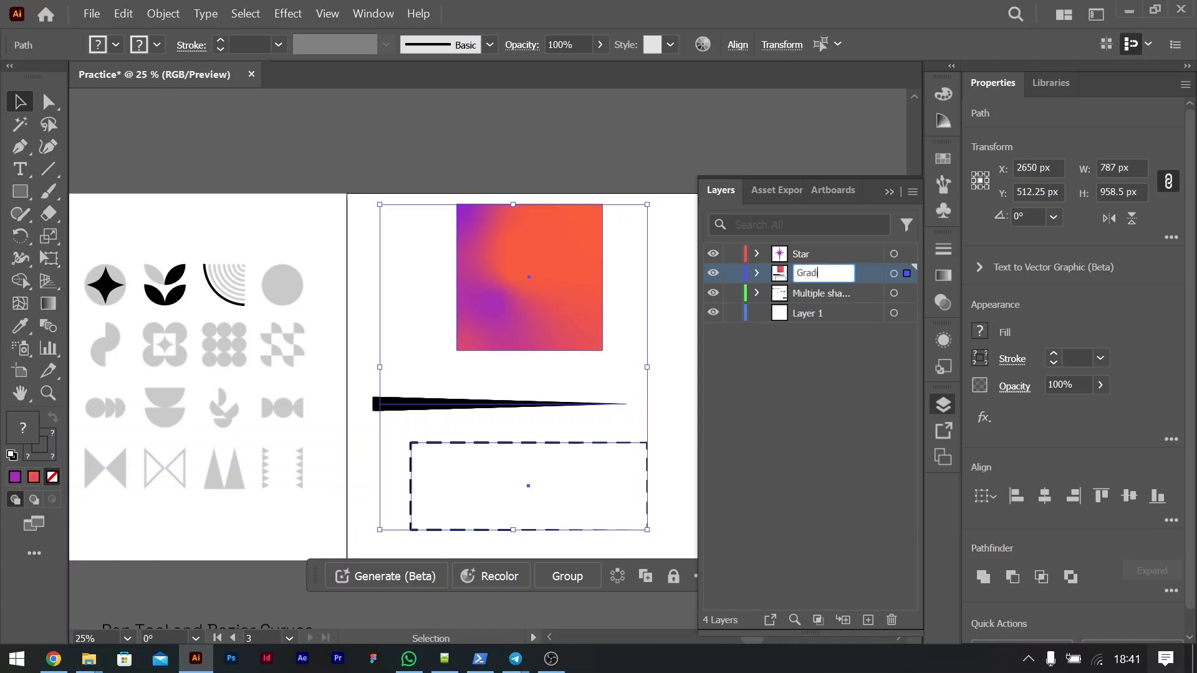
text(ent and Strokes)
key(Return)
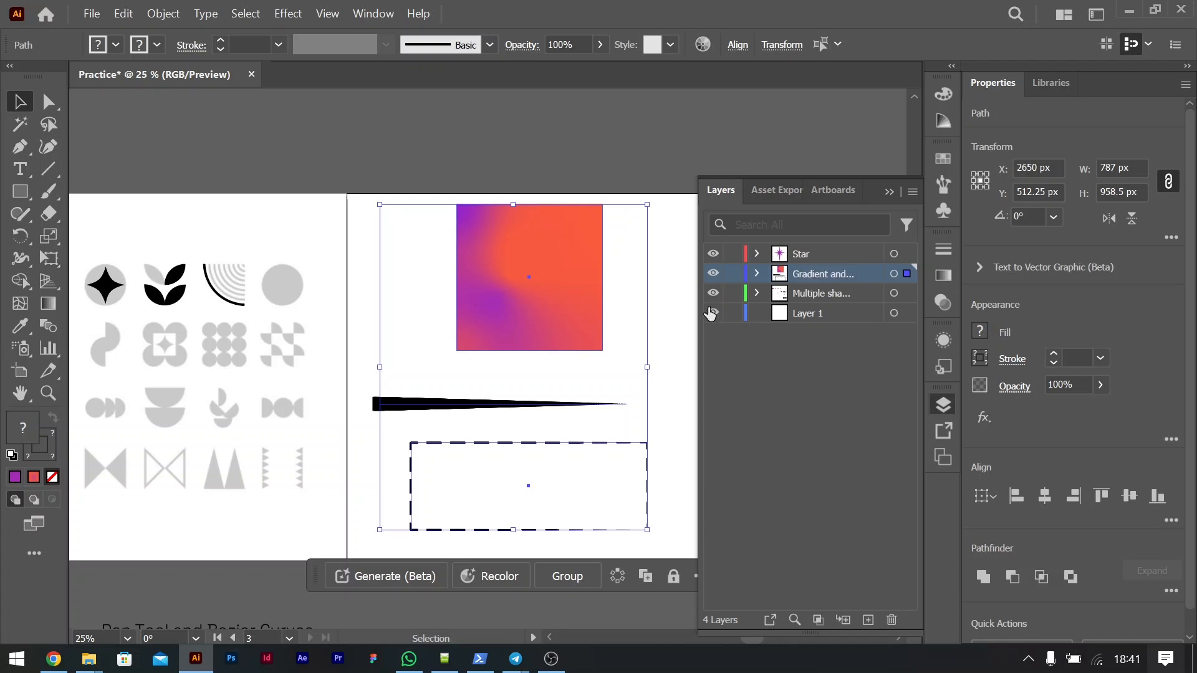
drag(697, 314, 655, 319)
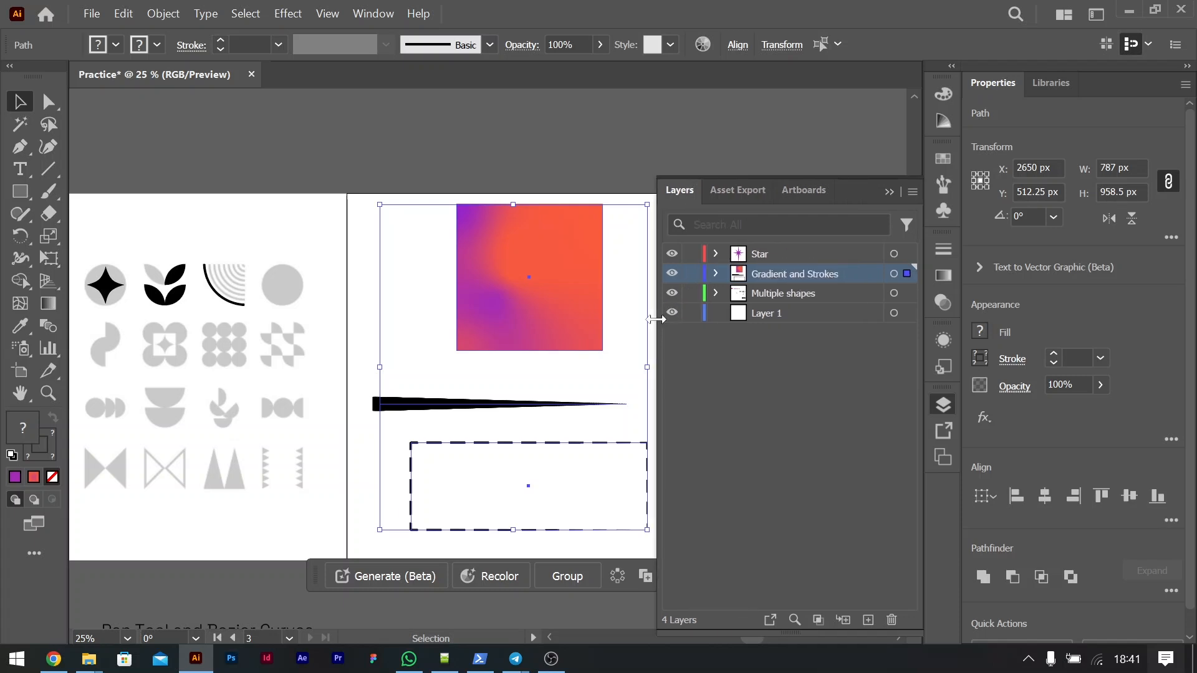
Step: Move the topic list text from below the artboards to the left of the star artboard
click(889, 191)
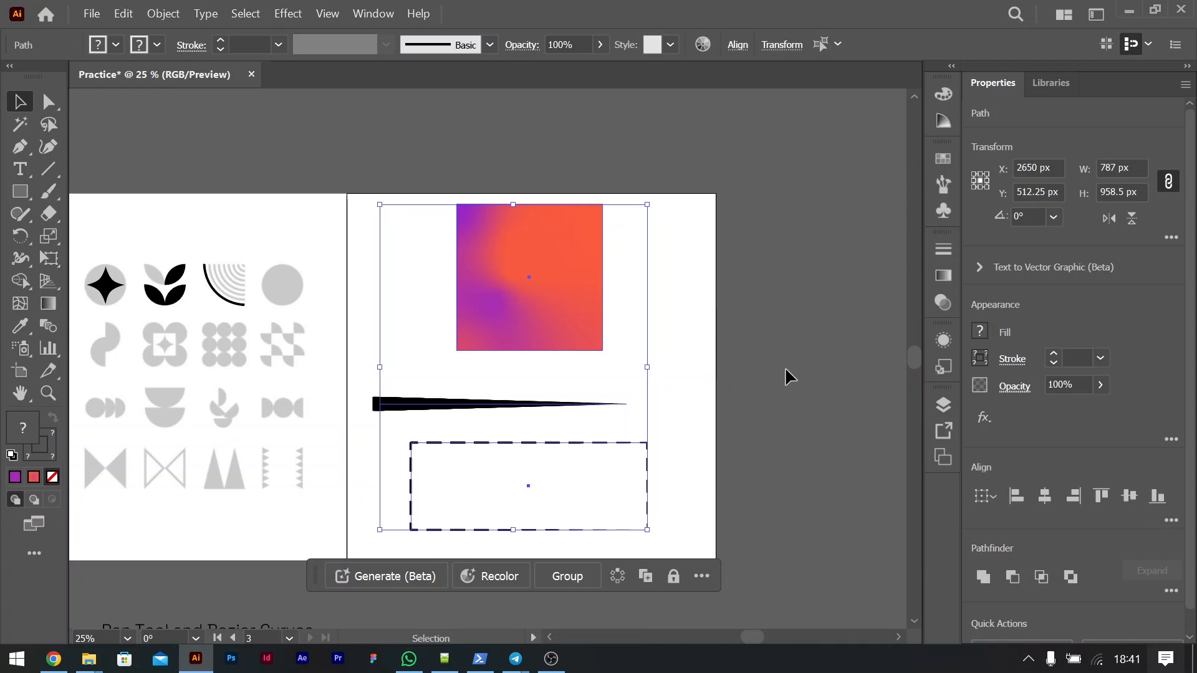
key(ctrl+minus)
key(ctrl+minus)
scroll(785, 369, left, 3)
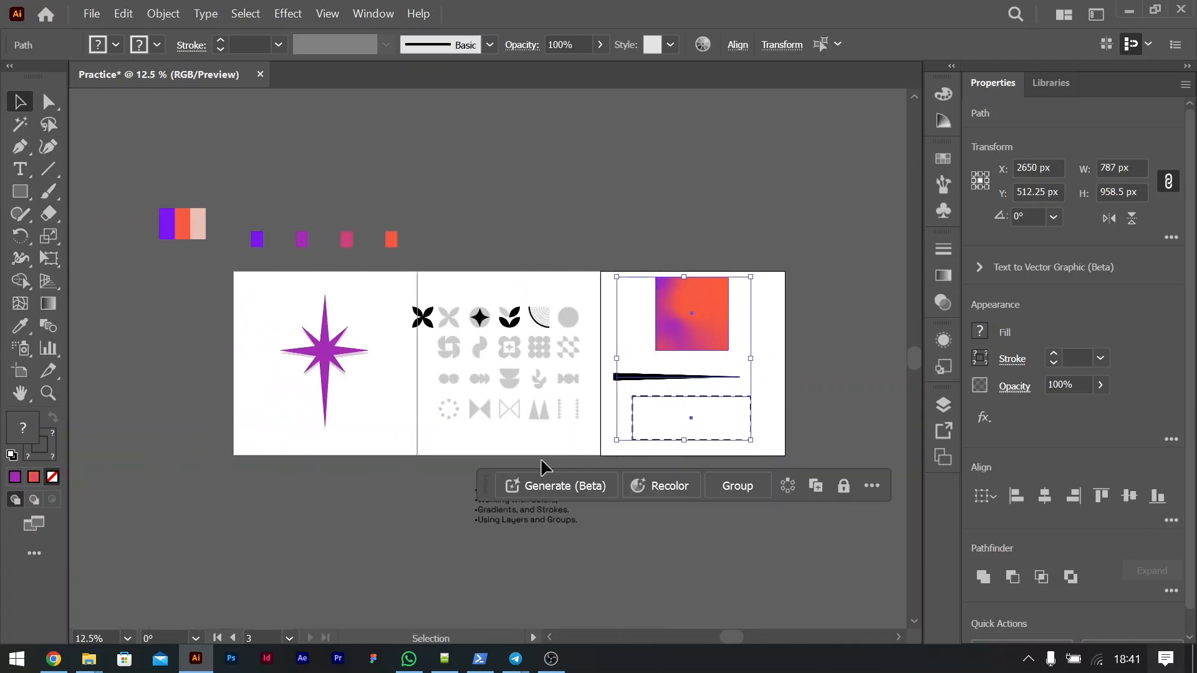
drag(541, 525, 156, 347)
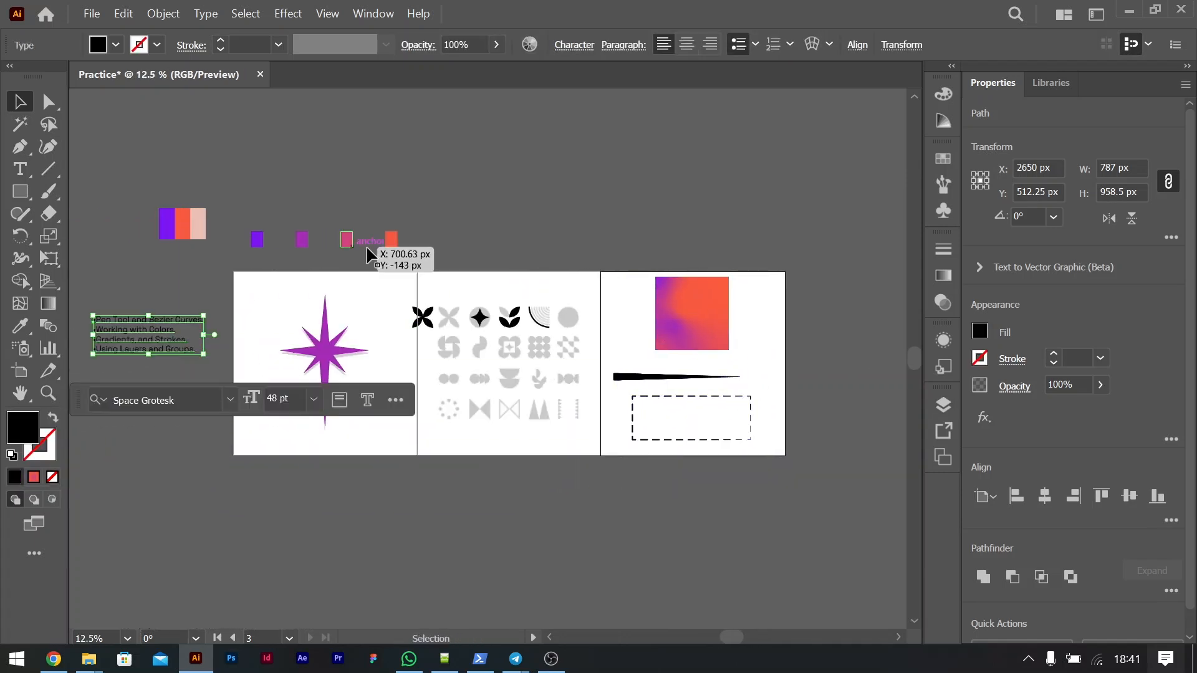
Step: Select the color swatches together with the topic list text and move them onto a new layer above Multiple shapes
drag(407, 247, 166, 195)
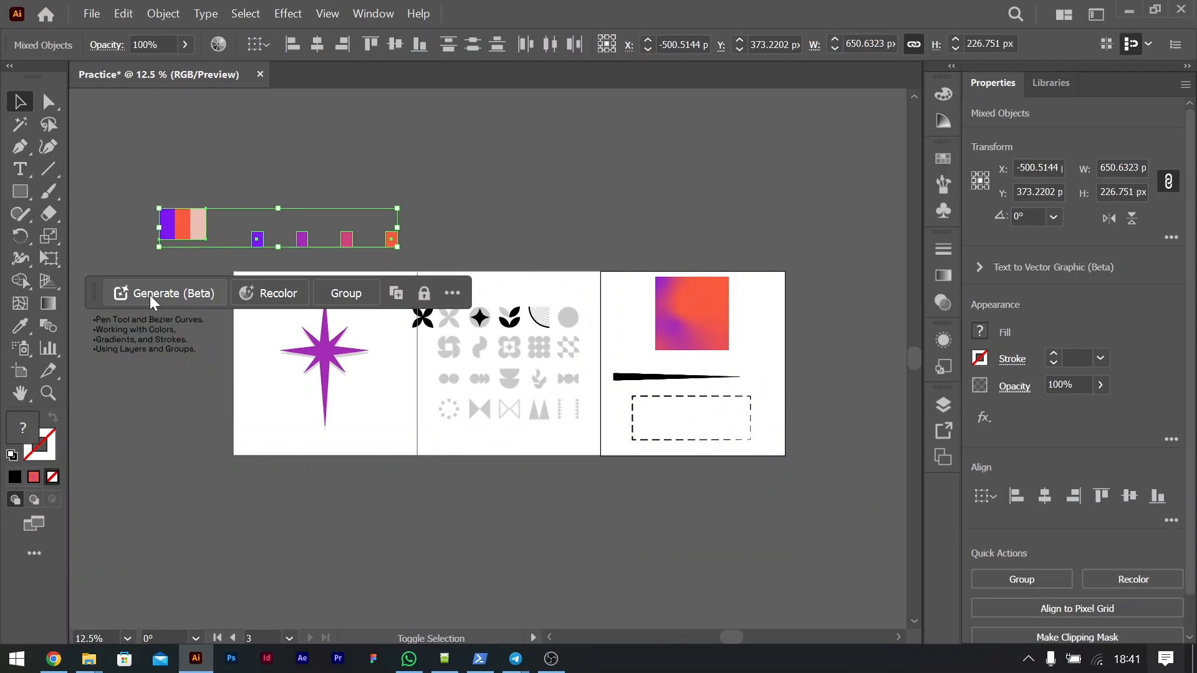
shift+click(130, 342)
click(942, 411)
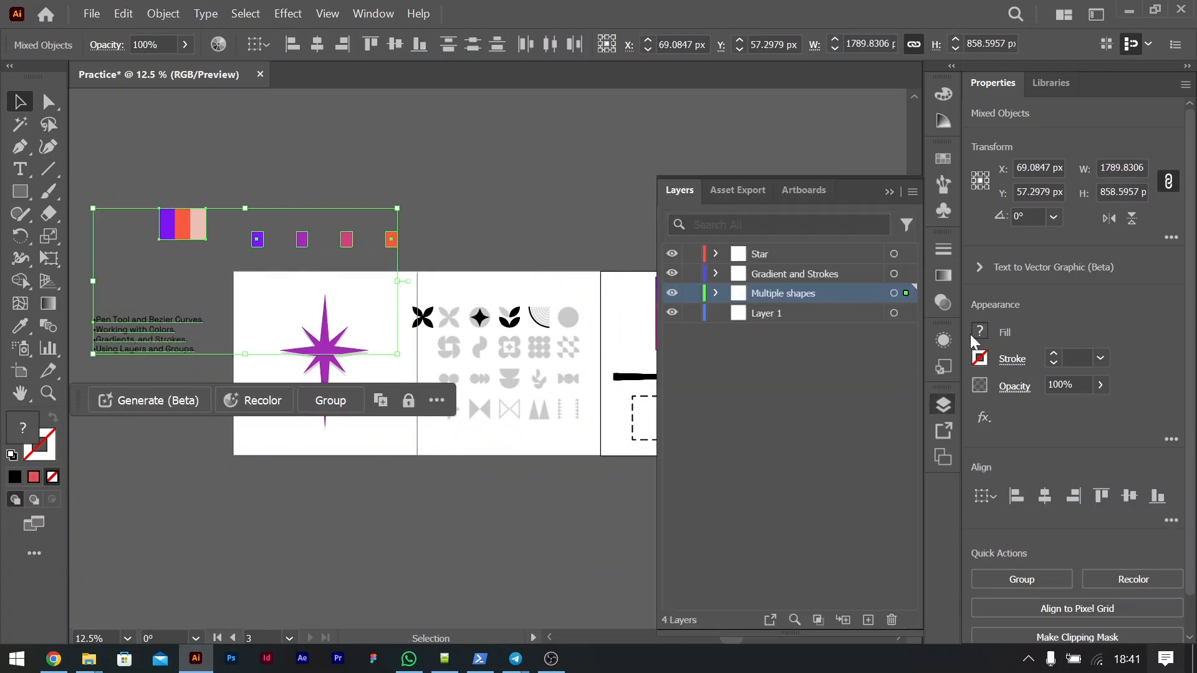
click(867, 620)
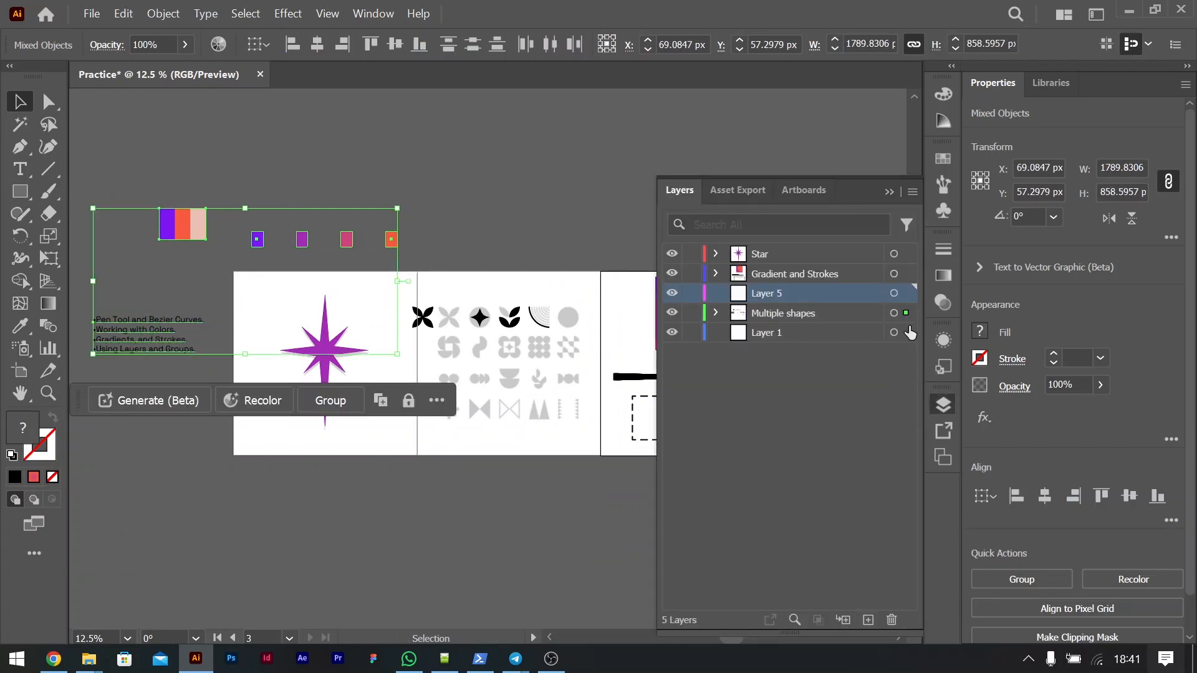
drag(905, 313, 906, 293)
Step: Rename the layer with the color swatches and topic list as Assets
double_click(768, 293)
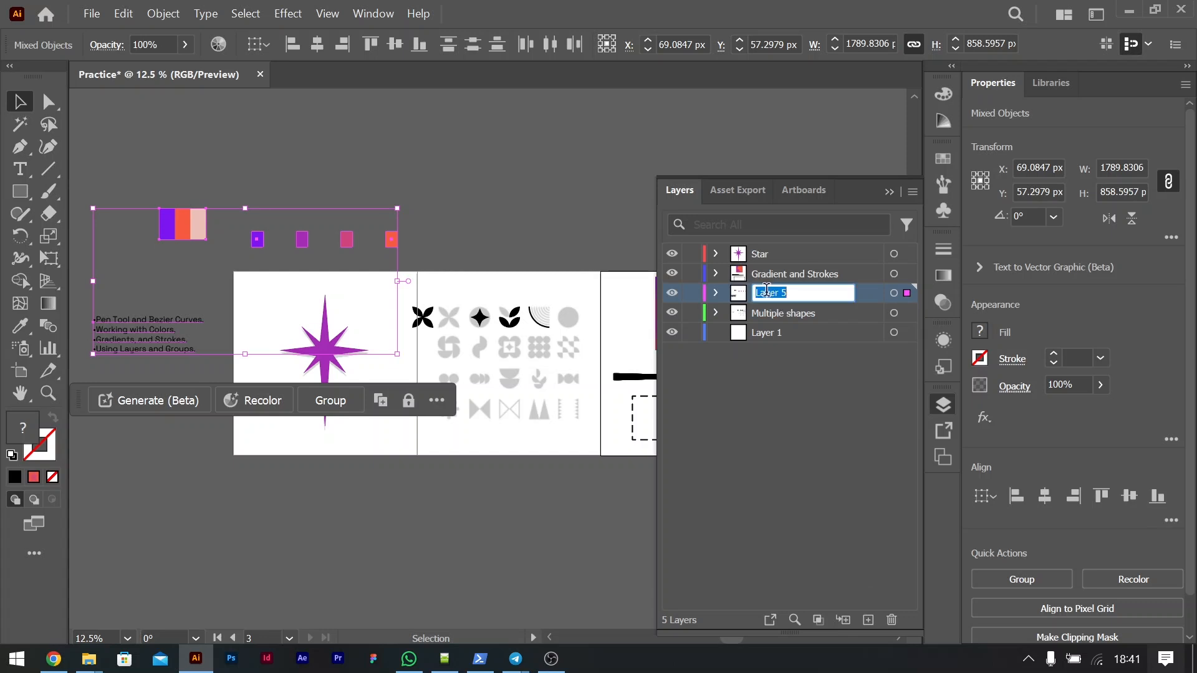
text(Assets)
key(Return)
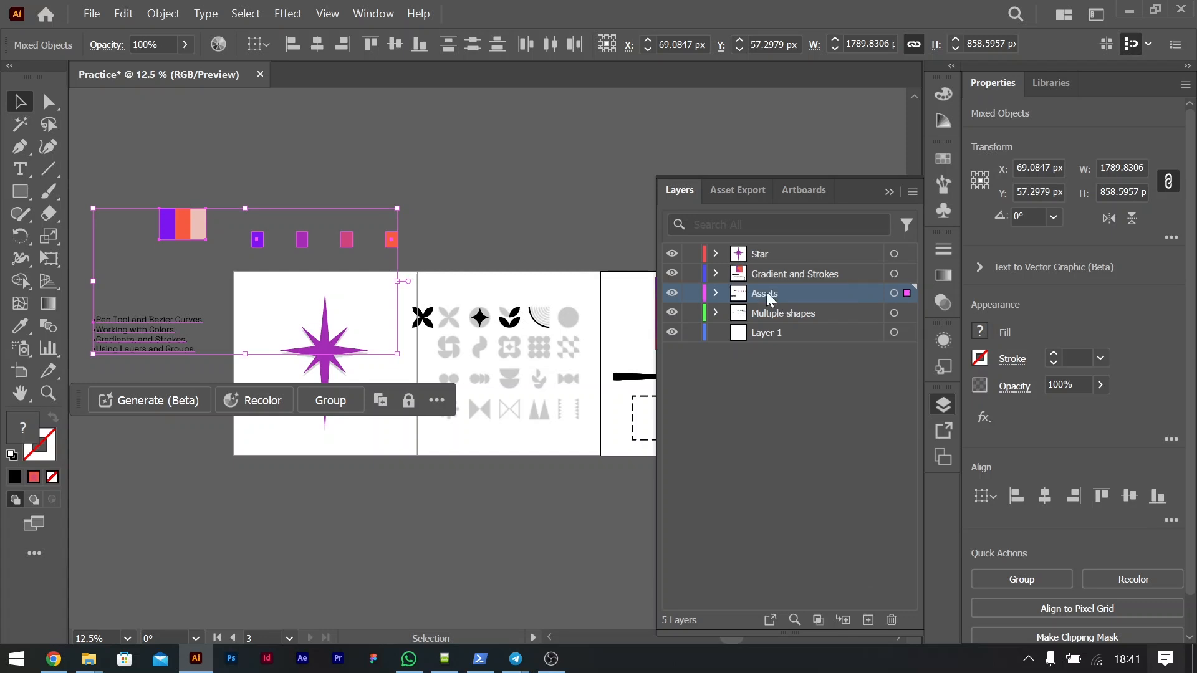
Step: Delete the empty Layer 1 and collapse the layers list
click(757, 335)
click(909, 338)
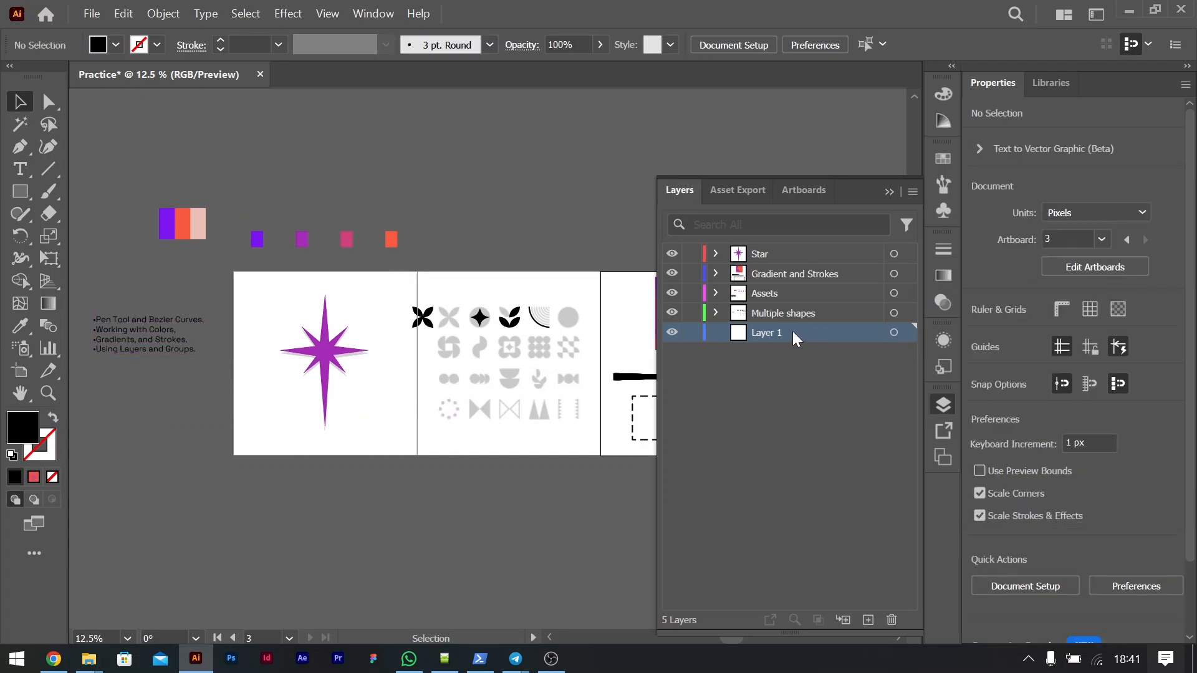
click(891, 619)
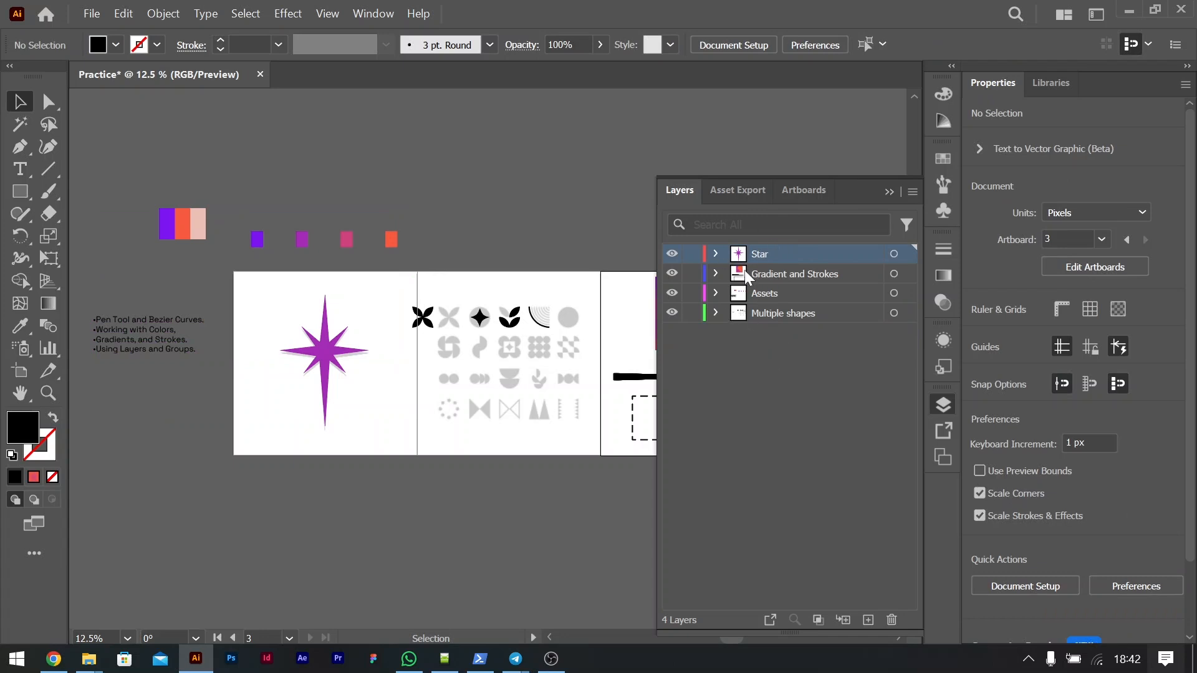
click(888, 192)
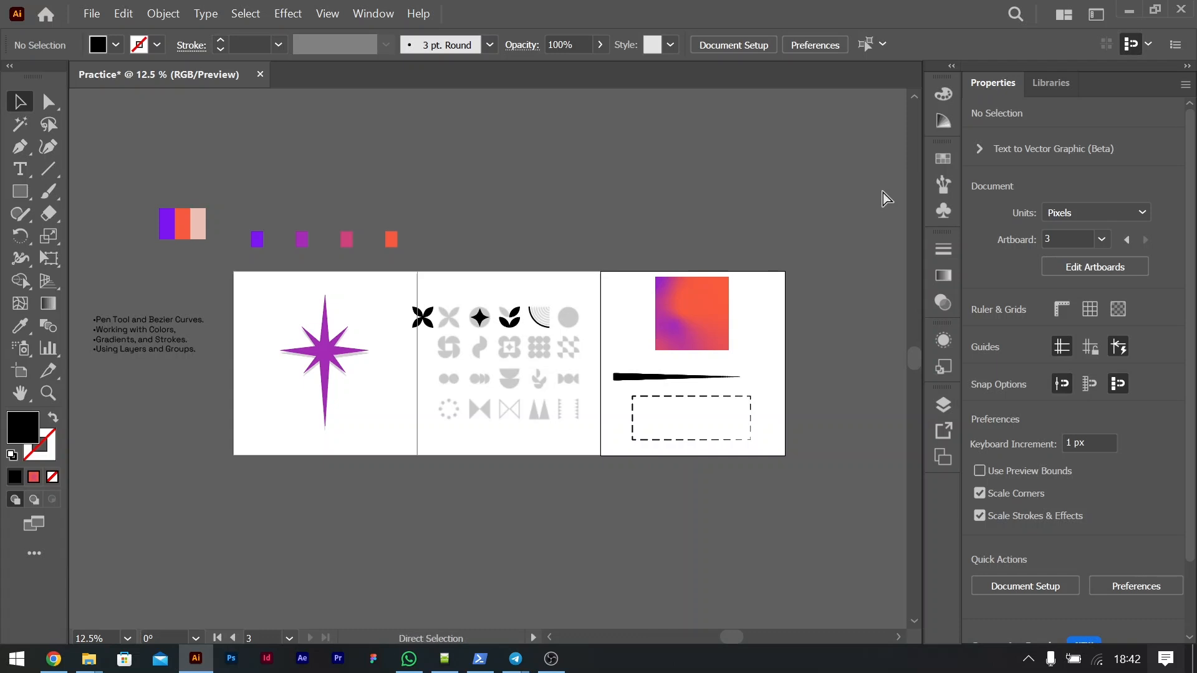
Step: Review the artboards, destination and format settings in Export for Screens, and close it without exporting
key(ctrl+minus)
scroll(601, 233, up, 3)
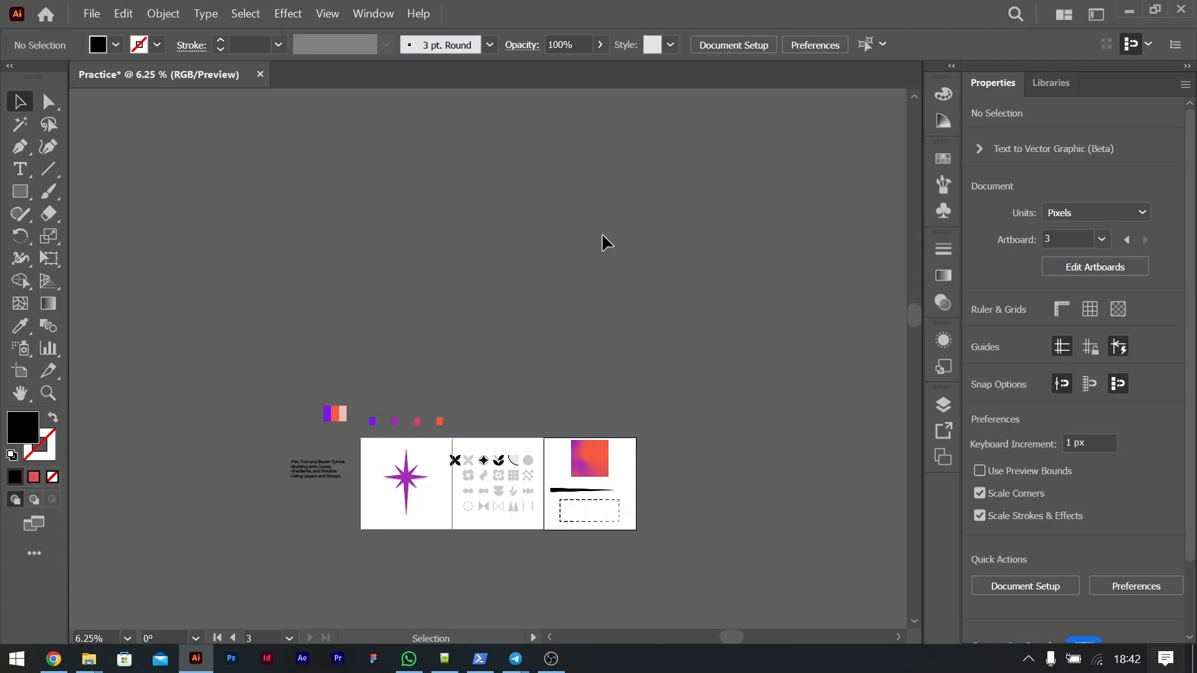
scroll(520, 377, down, 3)
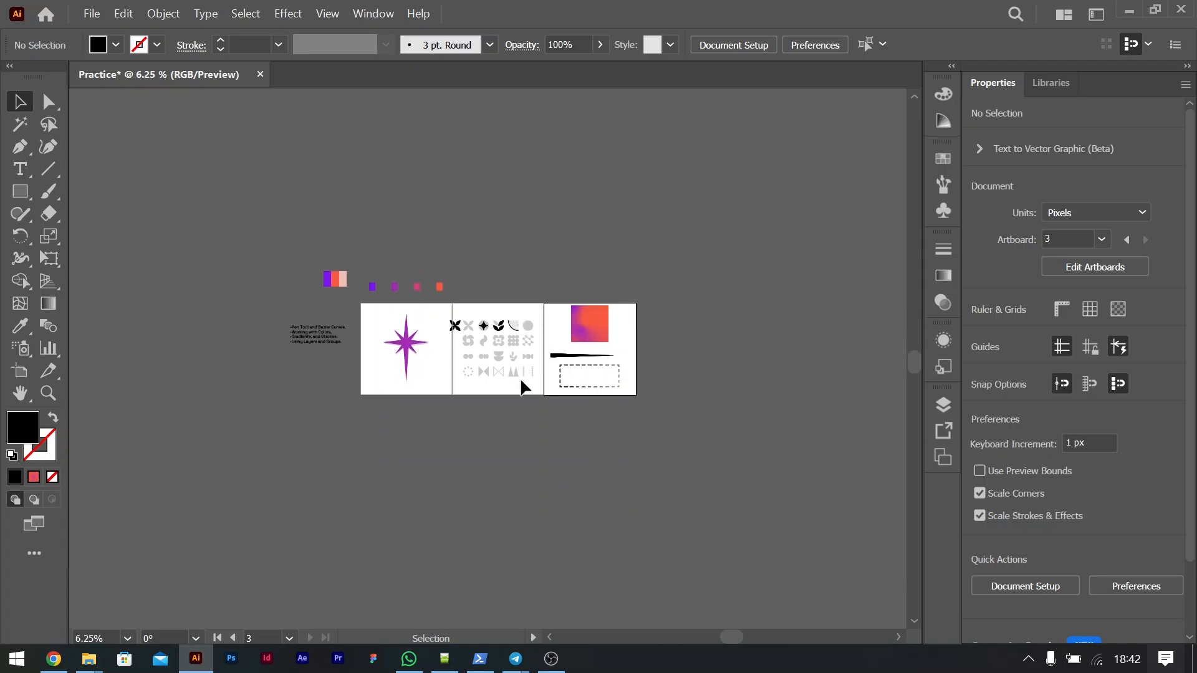
click(91, 14)
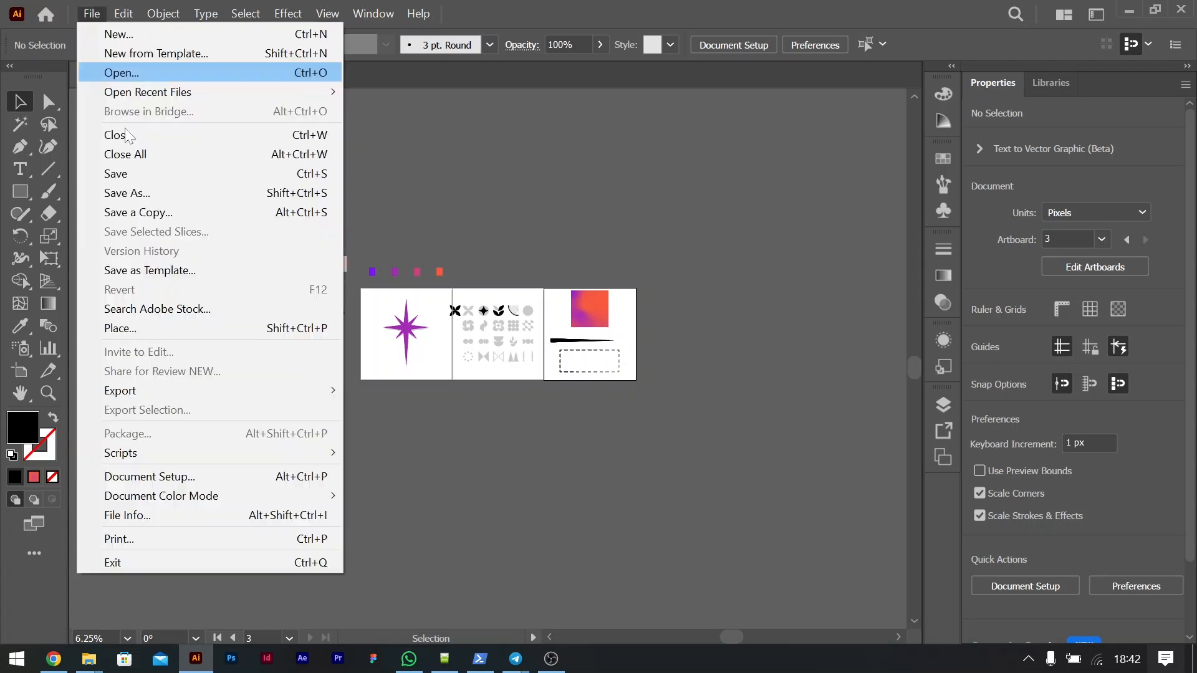
mouse_move(272, 388)
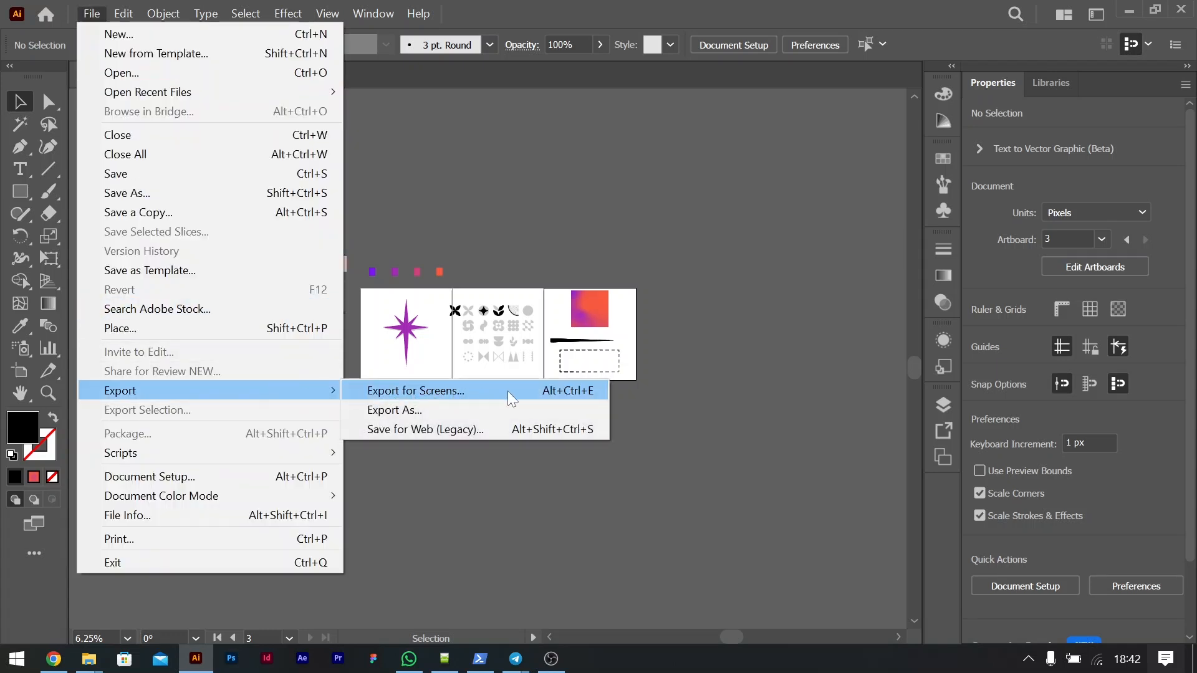
click(597, 387)
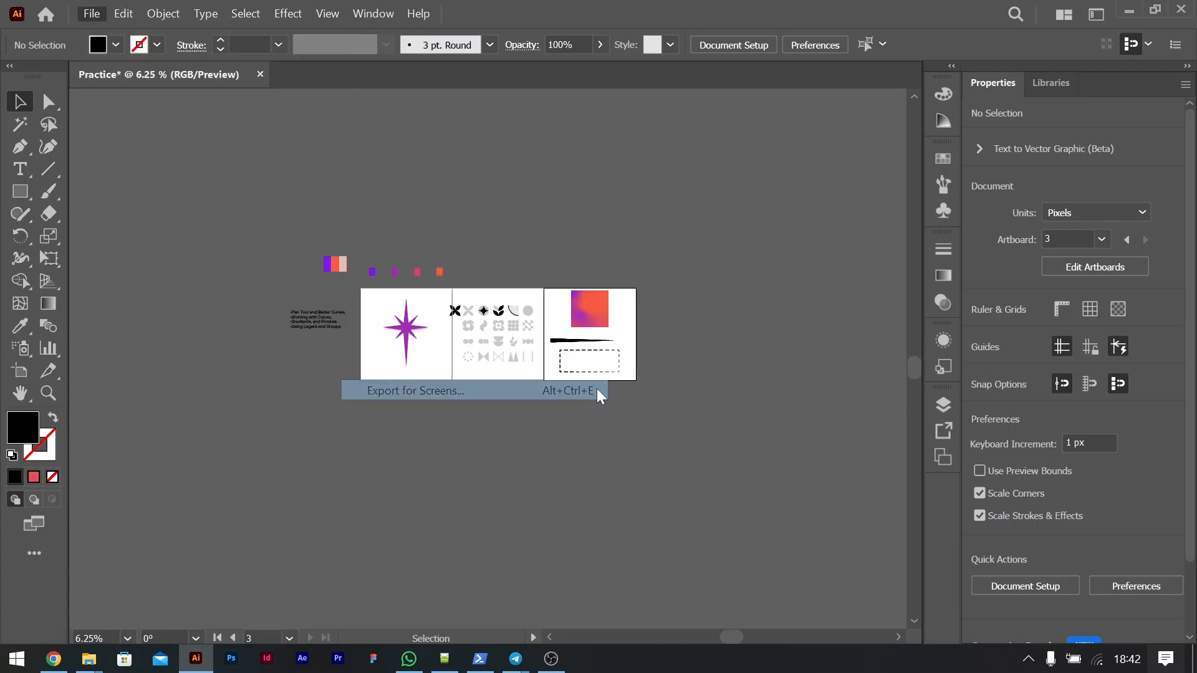
drag(433, 140, 640, 58)
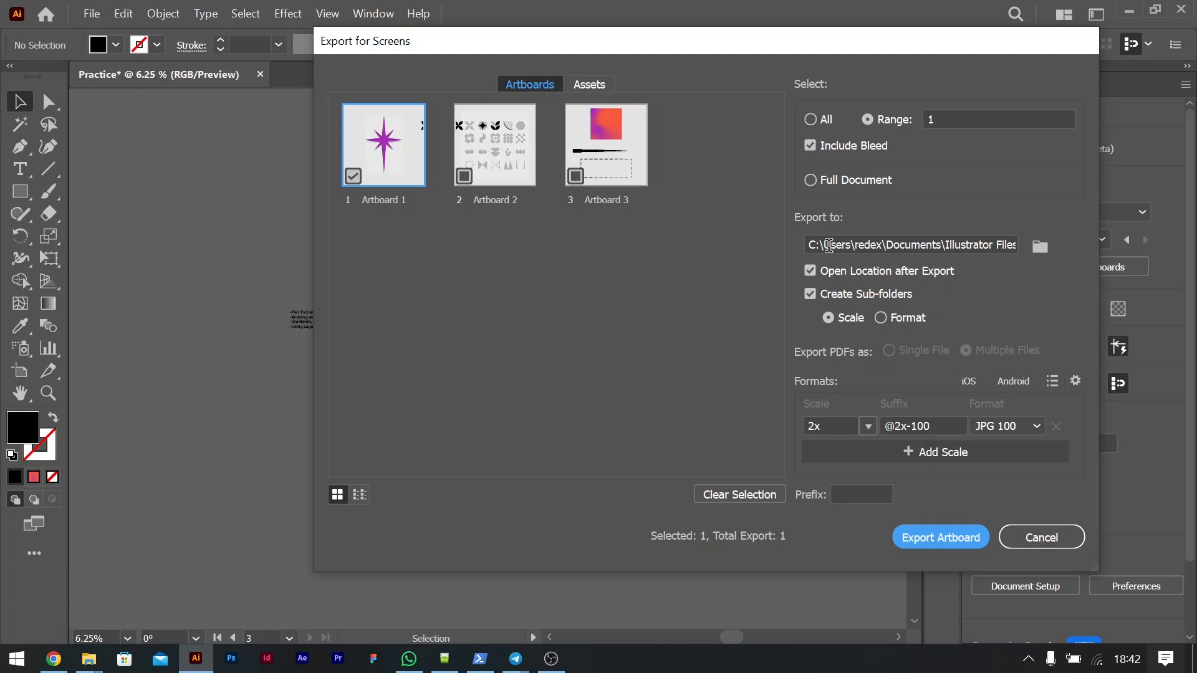
click(1058, 537)
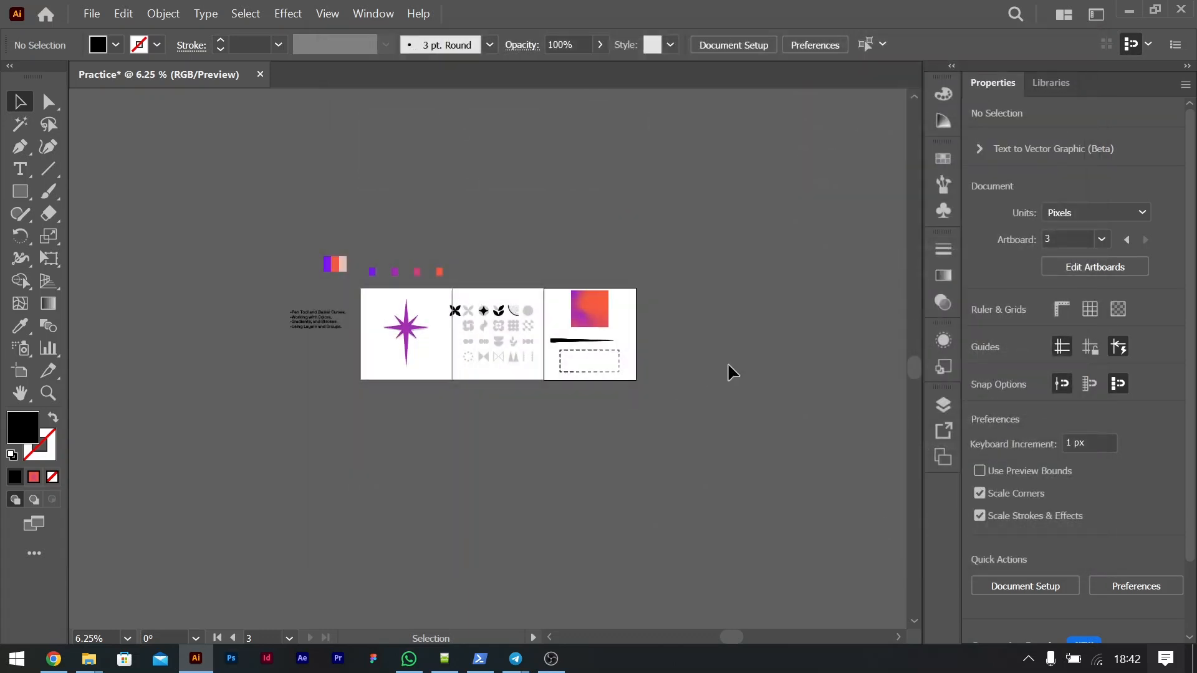
key(ctrl+plus)
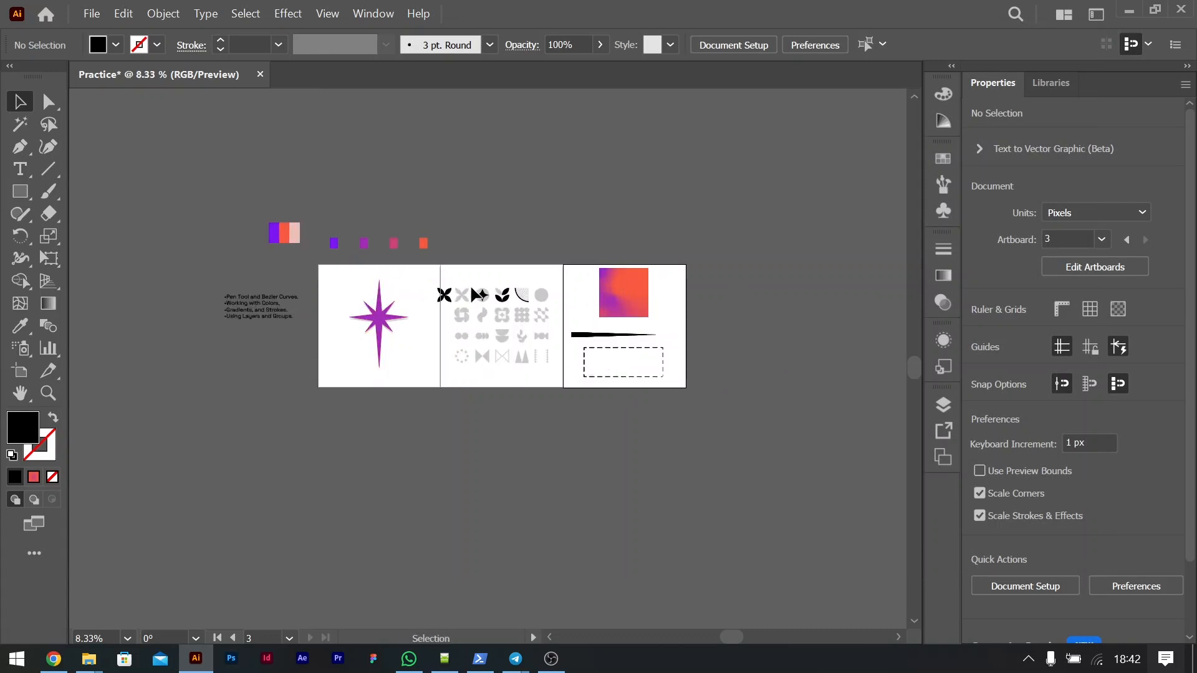
click(943, 406)
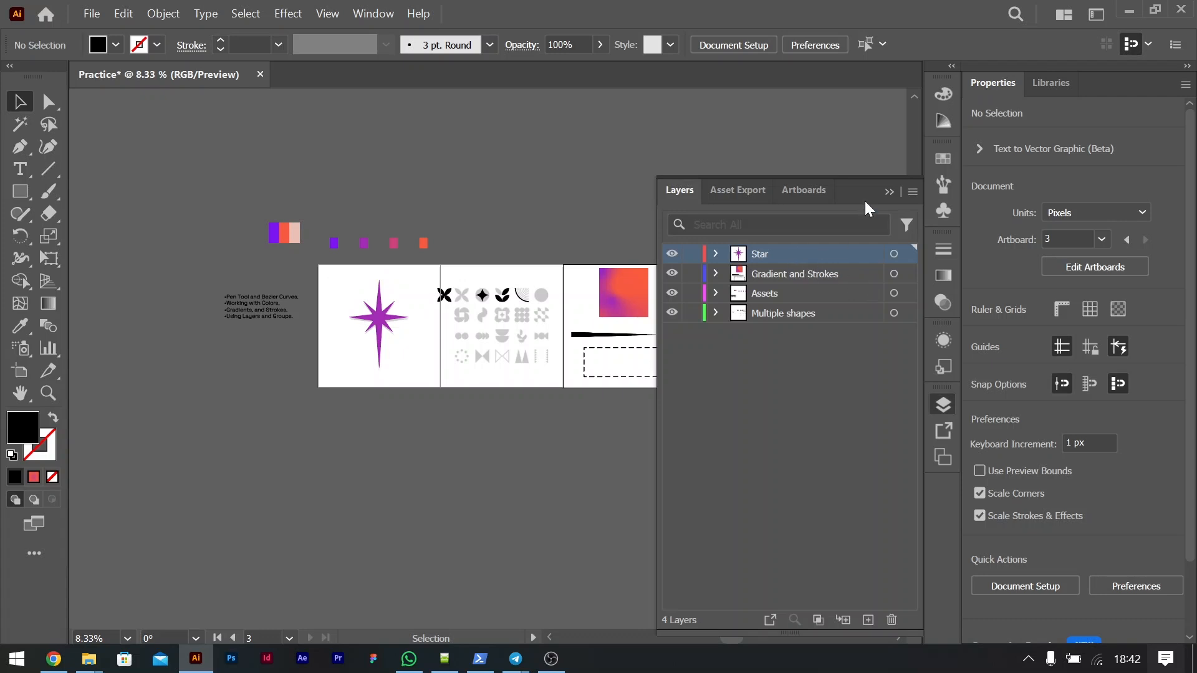
click(889, 192)
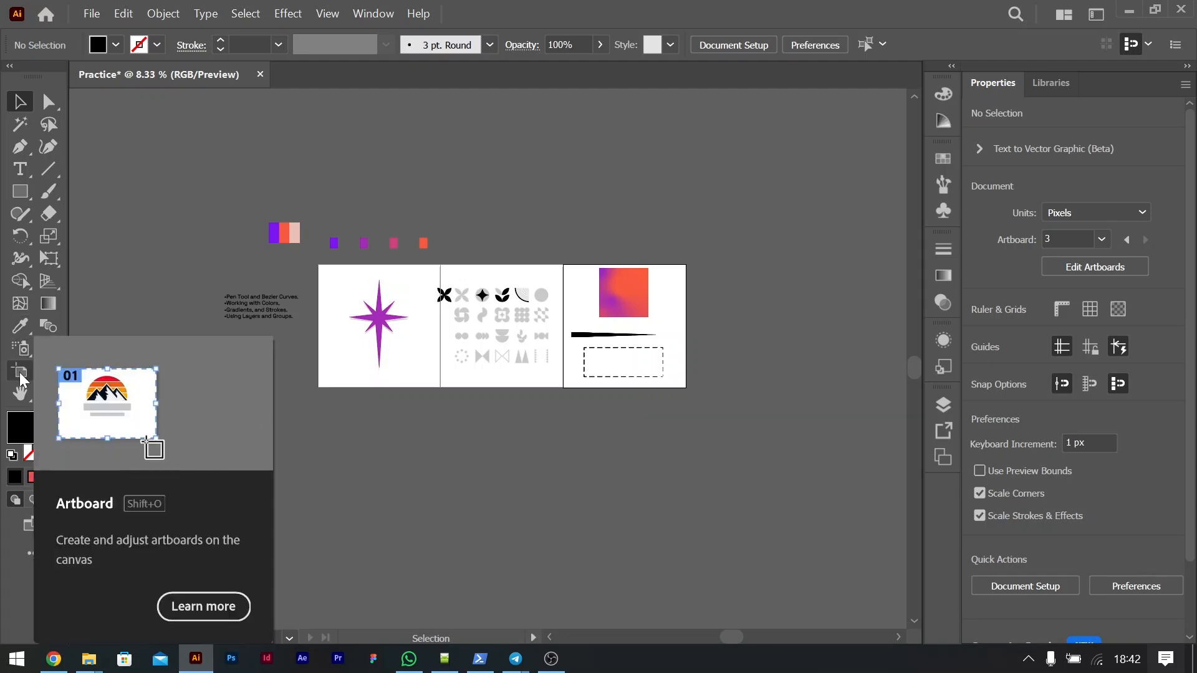
Step: Try to rename the first artboard, the one containing the purple star, as Star in its artboard properties
click(20, 373)
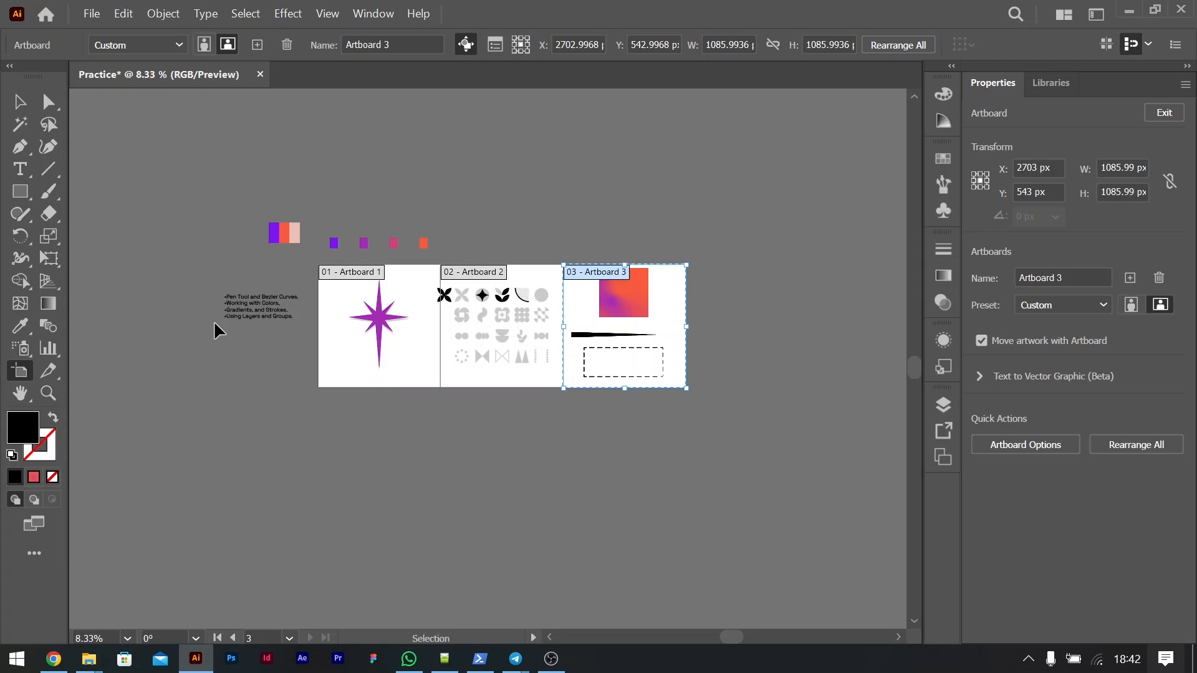
key(ctrl+equal)
key(ctrl+equal)
scroll(214, 325, left, 3)
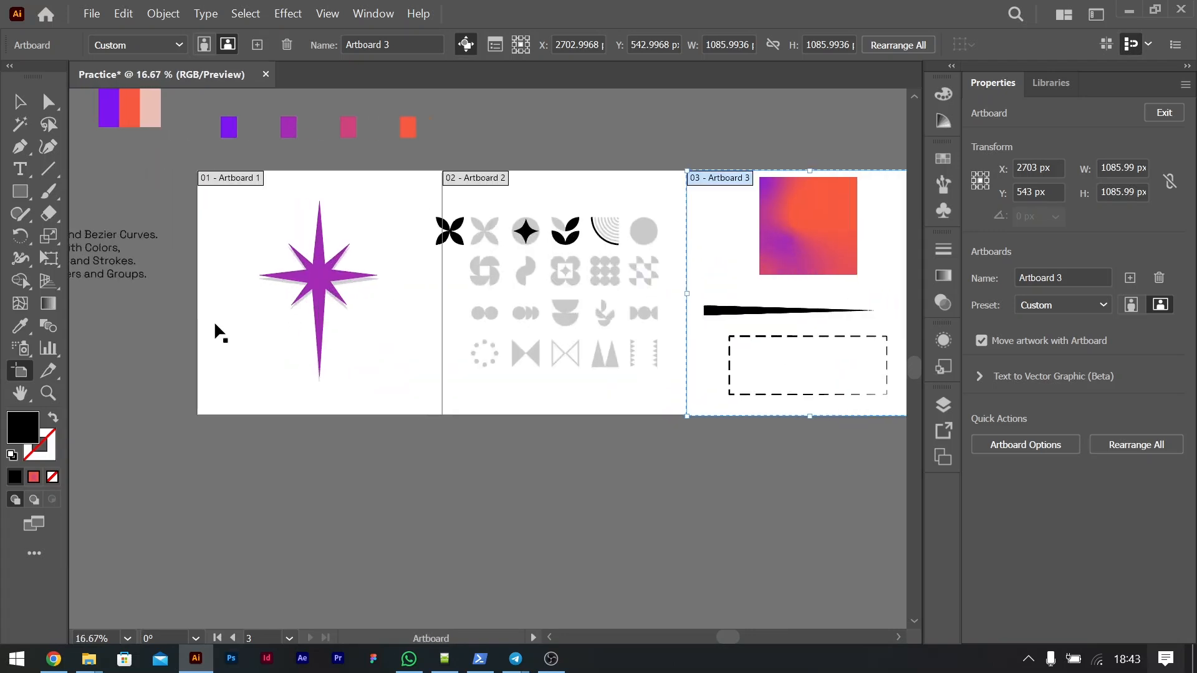
click(291, 179)
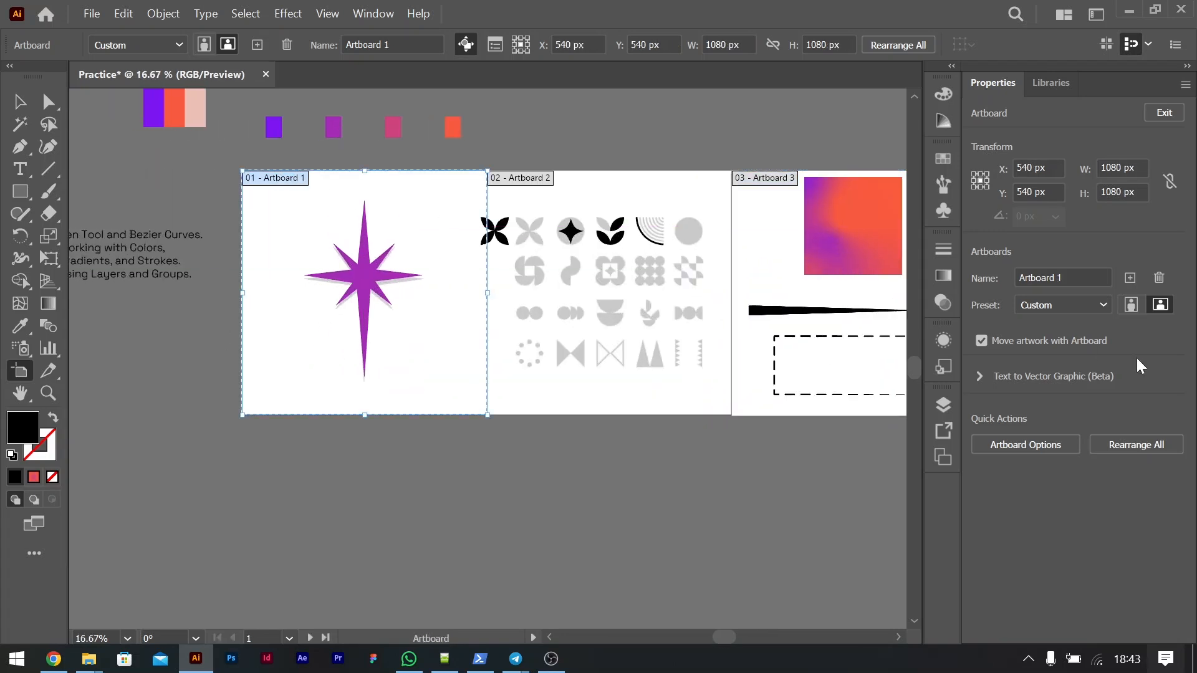
click(1077, 273)
key(ctrl+a)
text(Star)
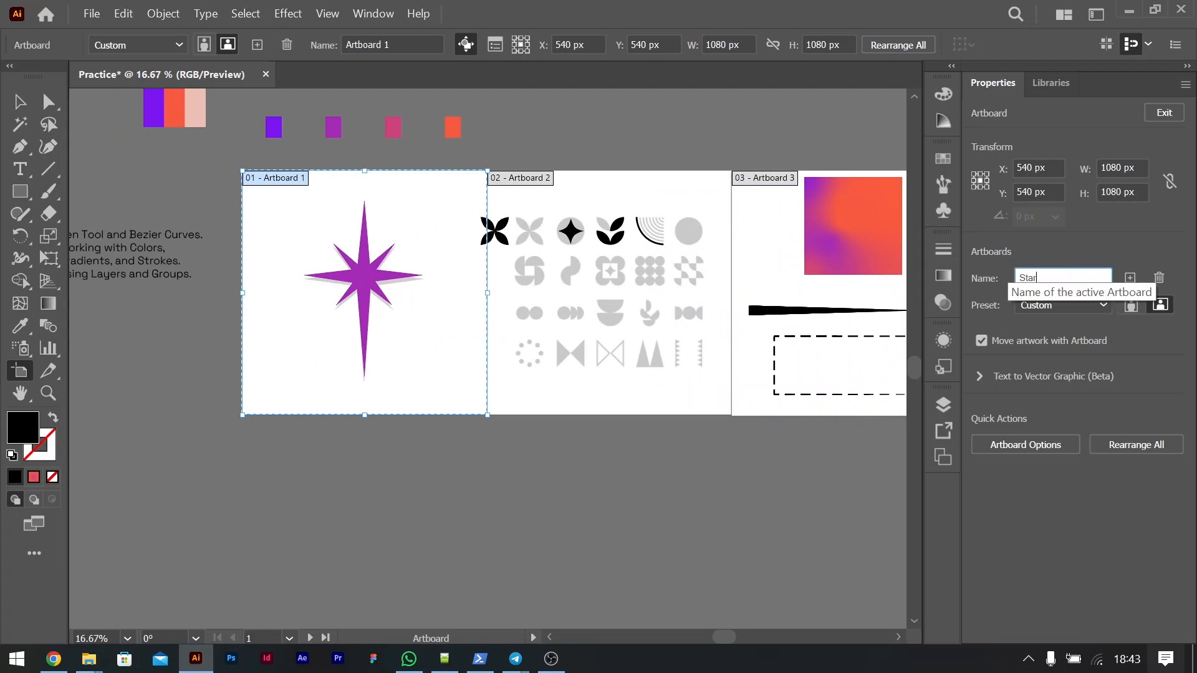
click(19, 101)
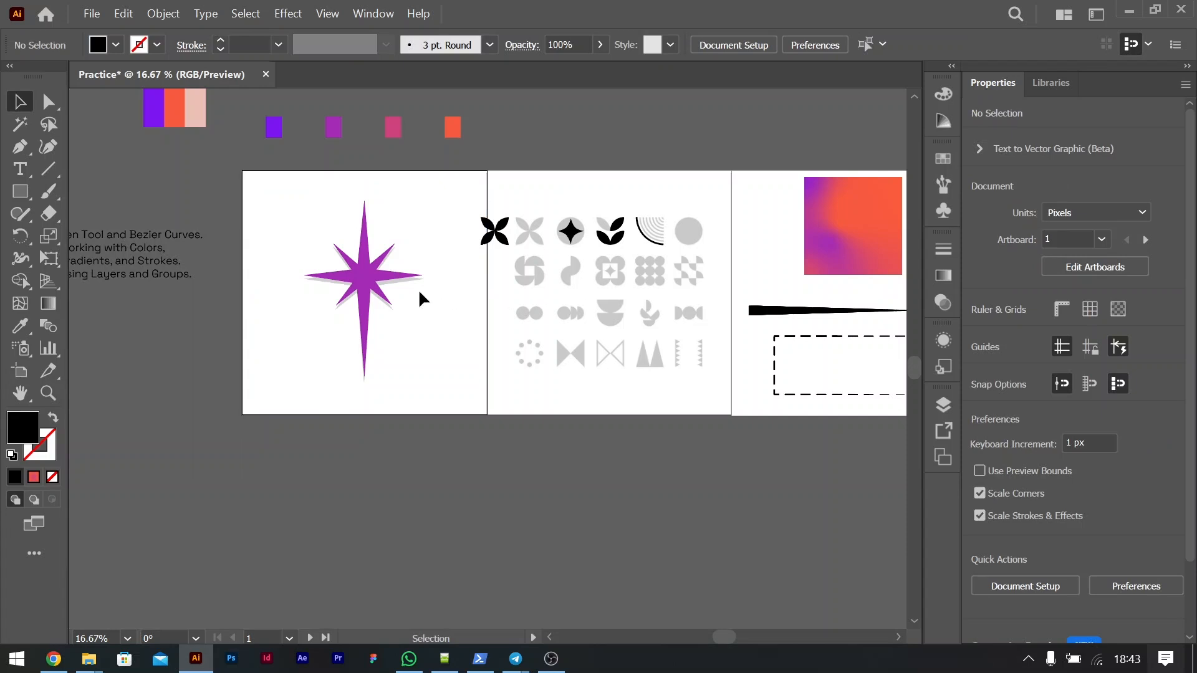
key(ctrl+alt+e)
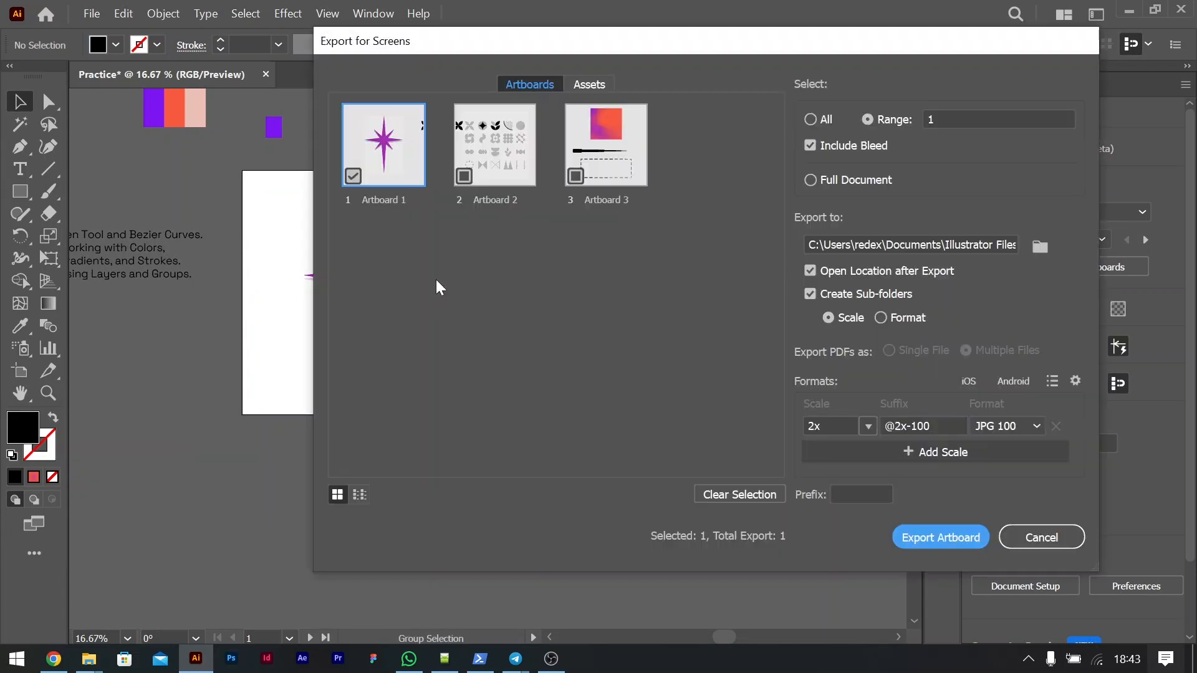
double_click(387, 202)
click(1042, 539)
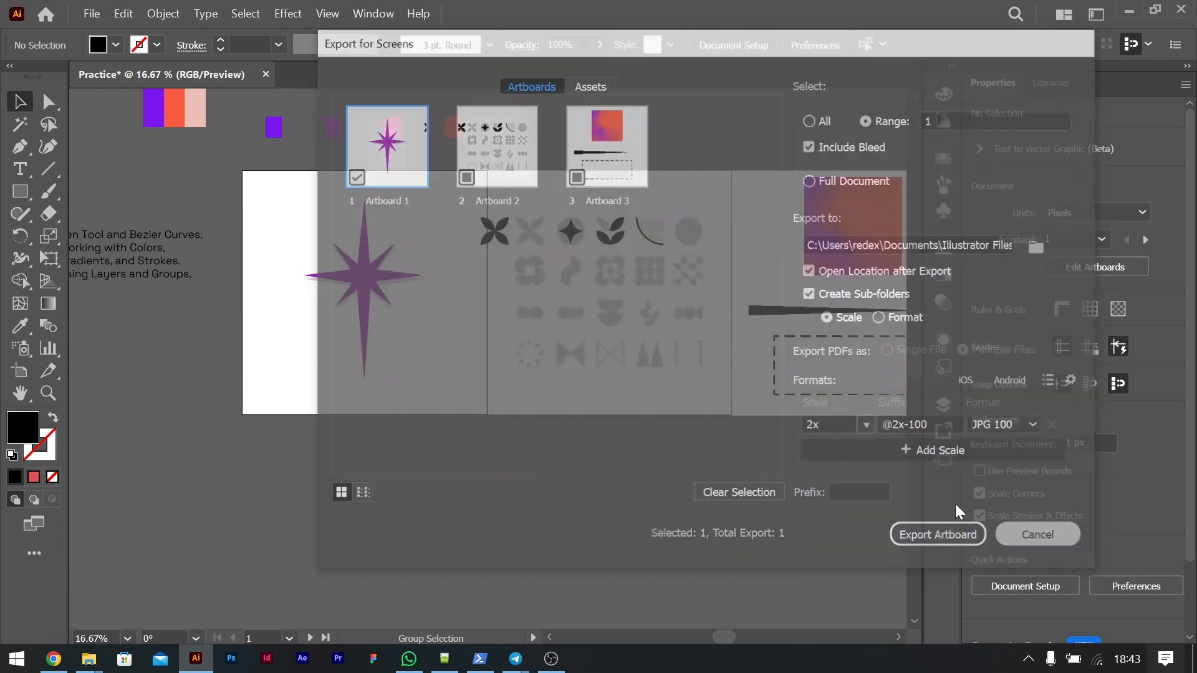
key(shift+o)
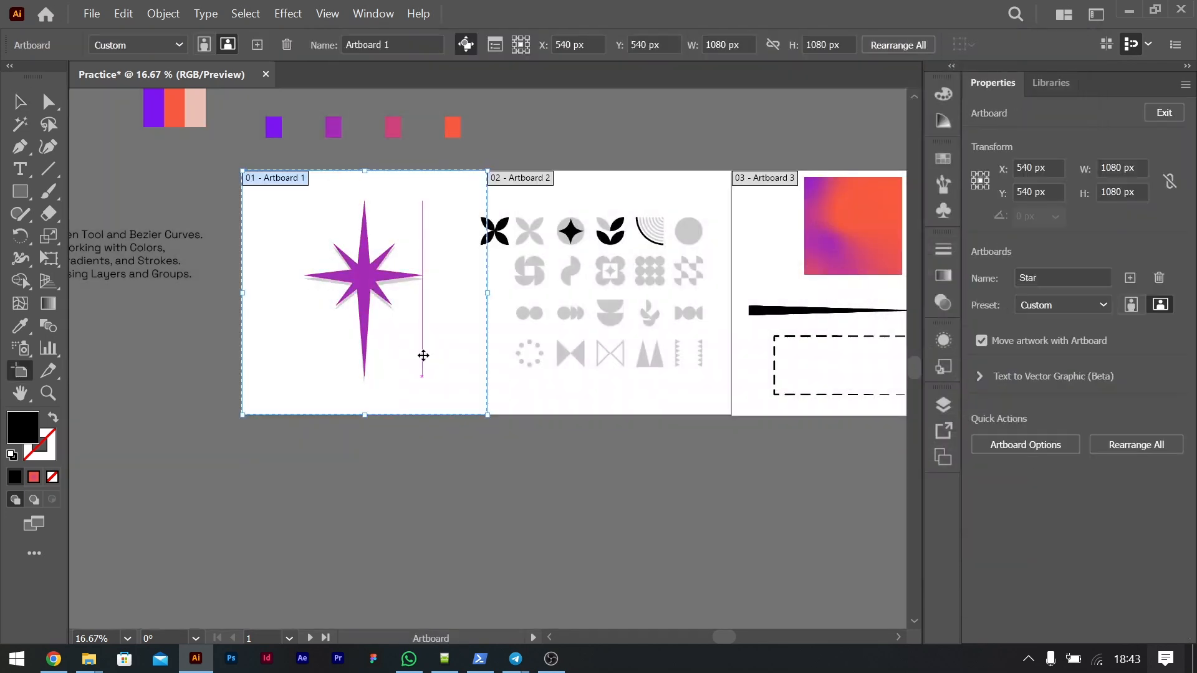
click(1066, 272)
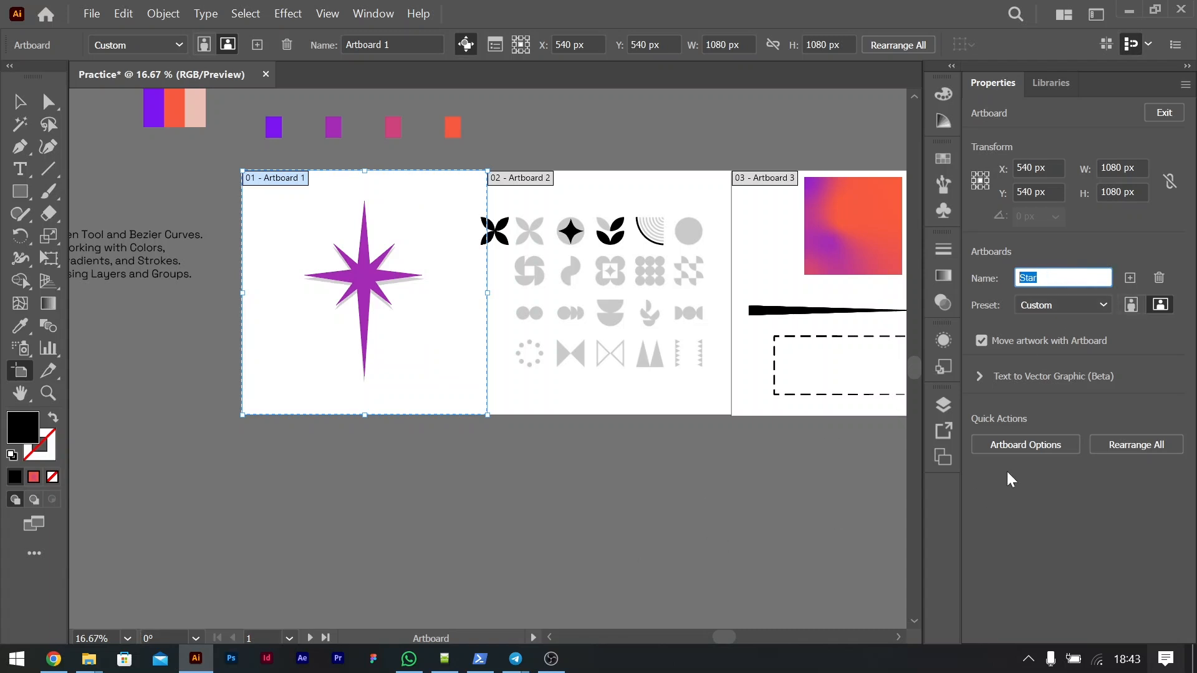
click(20, 101)
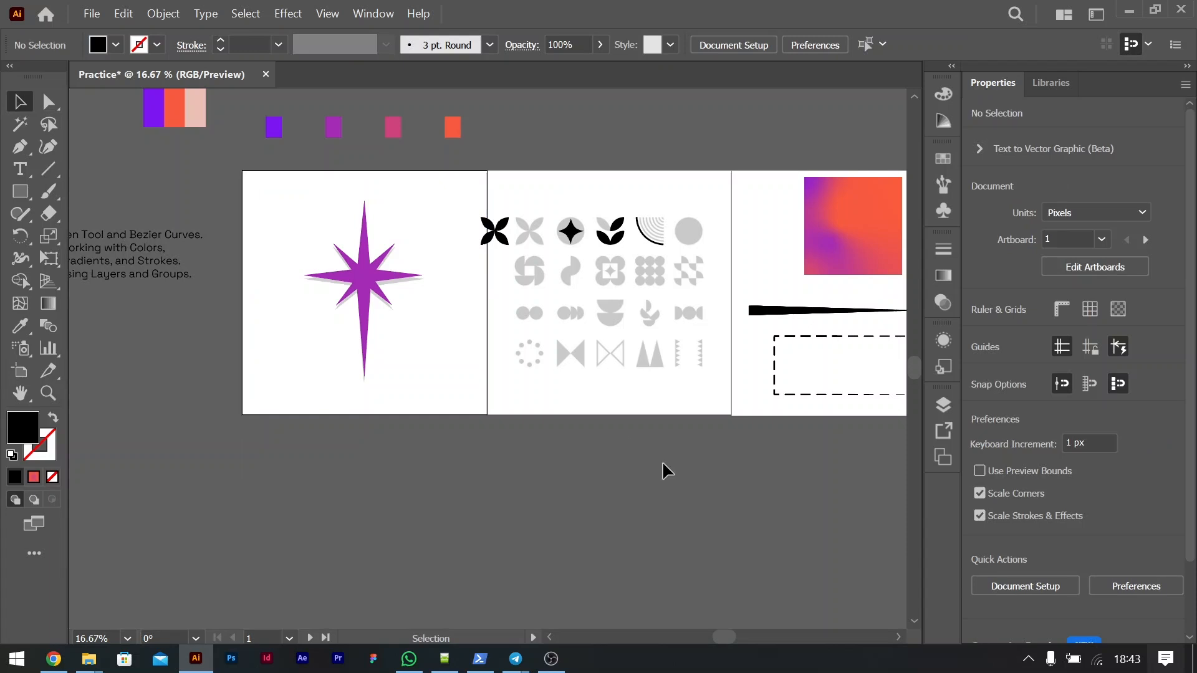
key(shift+o)
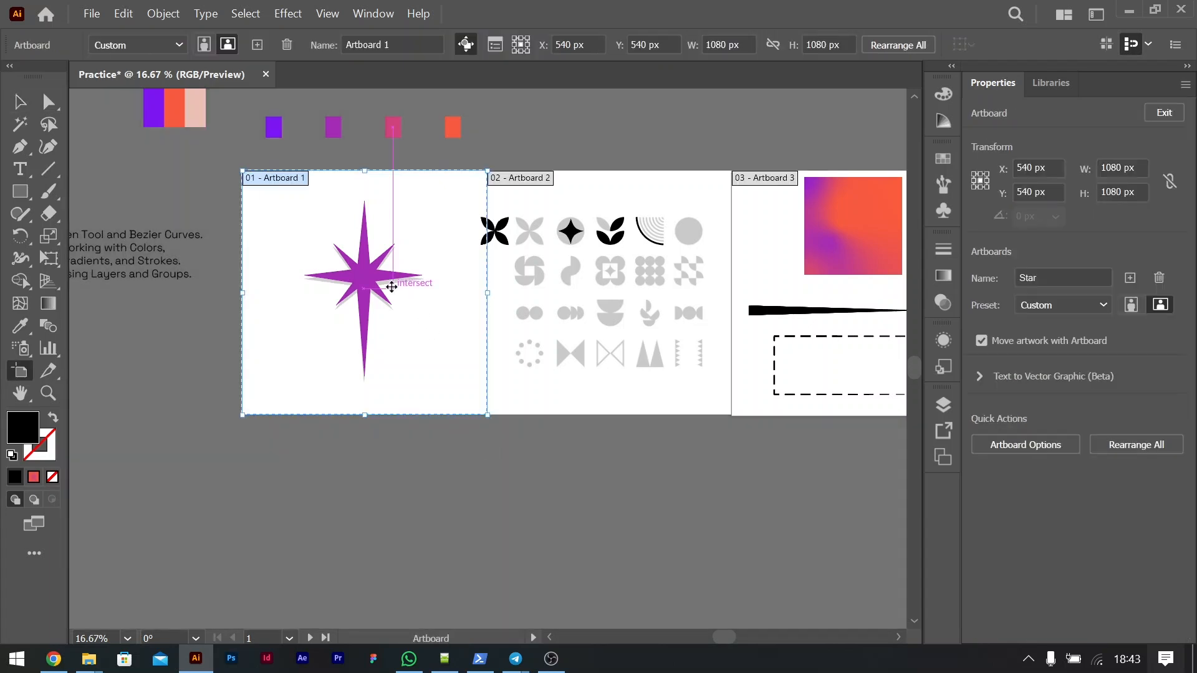
Step: Rename the first artboard as Star in Export for Screens
key(ctrl+alt+e)
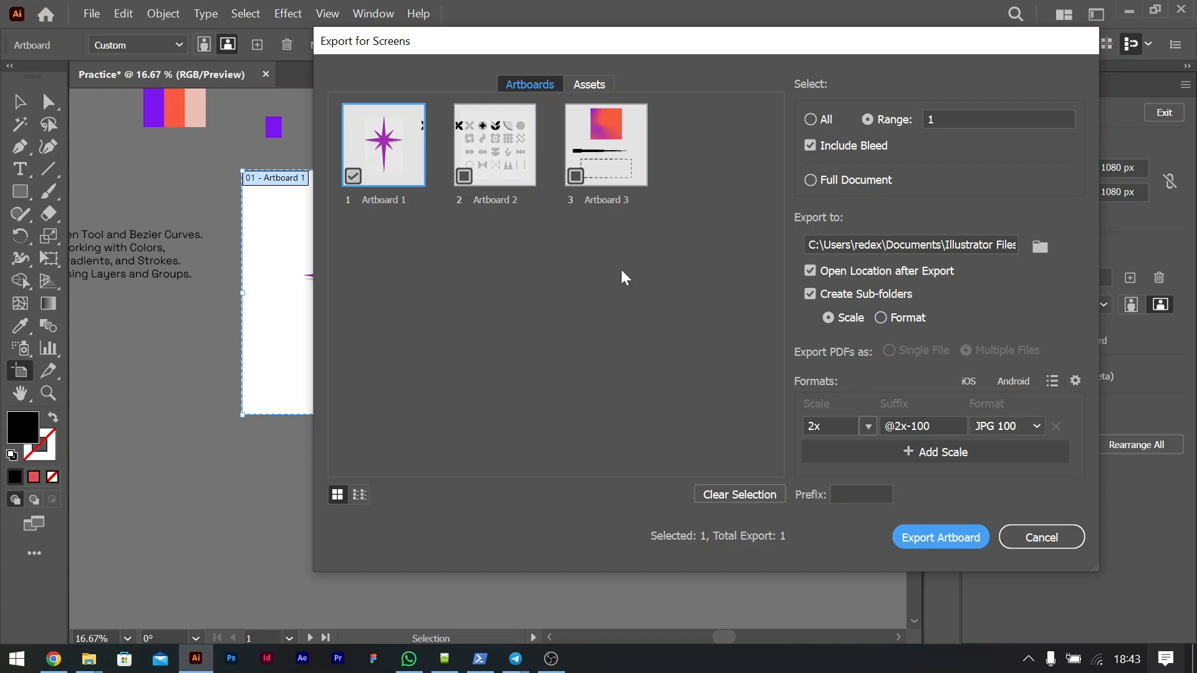
double_click(383, 200)
text(Star)
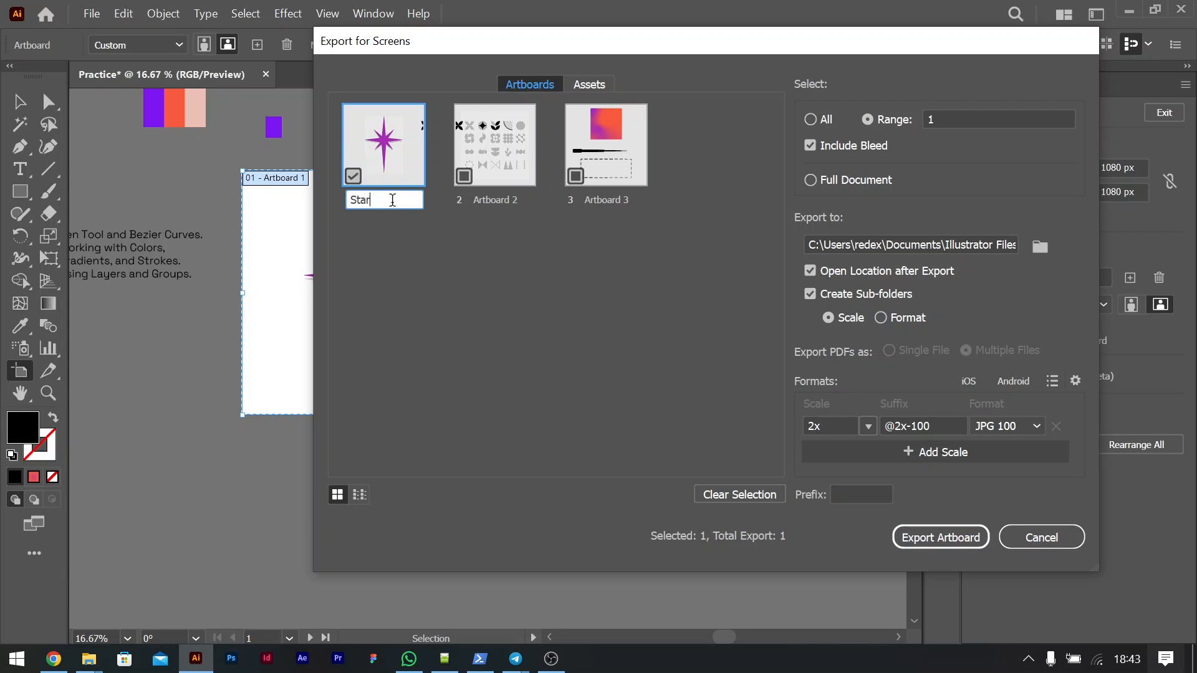
click(485, 331)
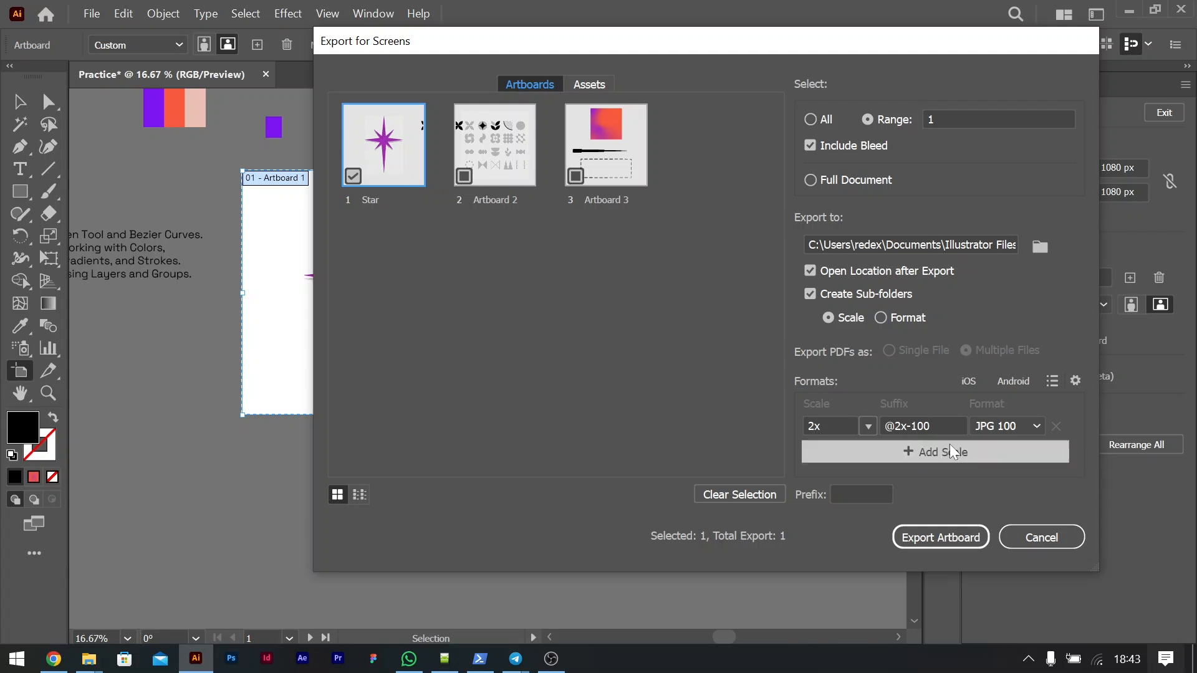
Step: Examine the available export file formats and scale factors, keeping JPG 100 at 2x, and close Export for Screens without exporting
click(1006, 426)
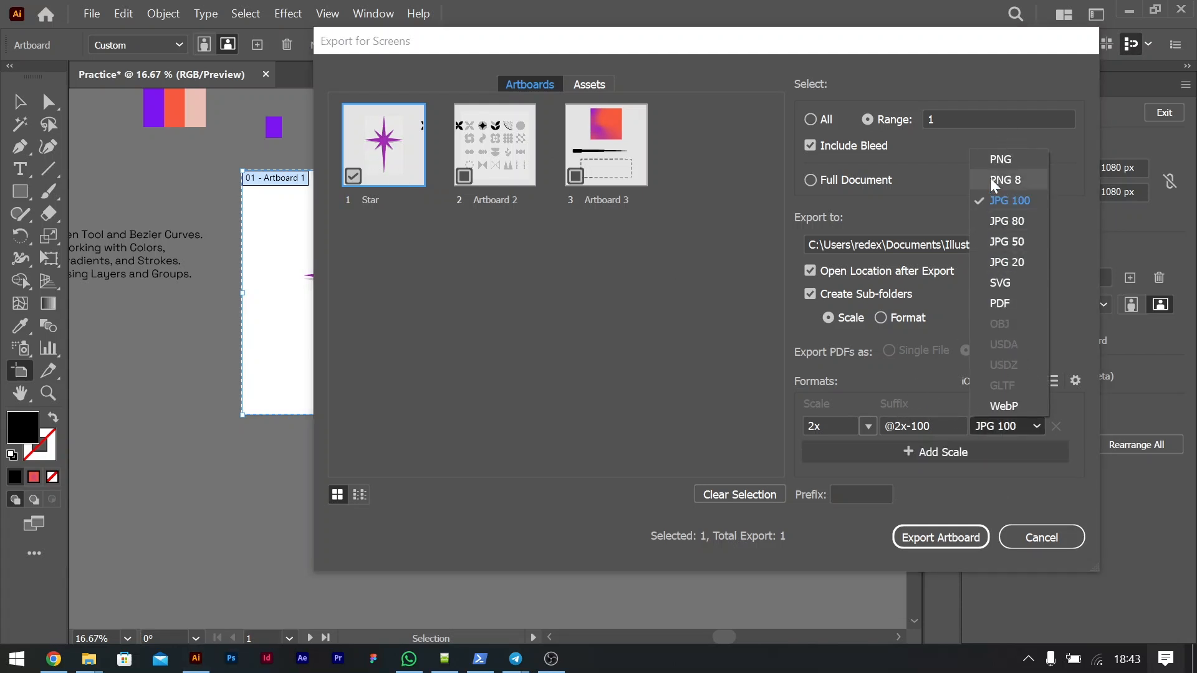
click(899, 397)
click(1003, 427)
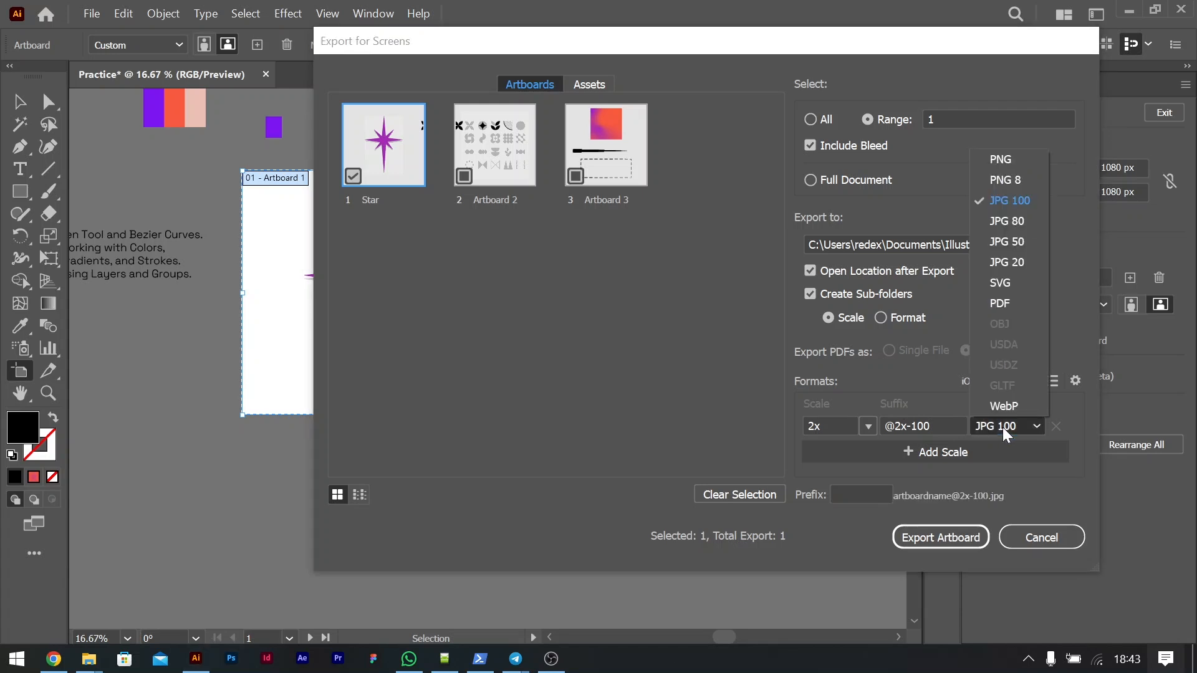
click(1016, 201)
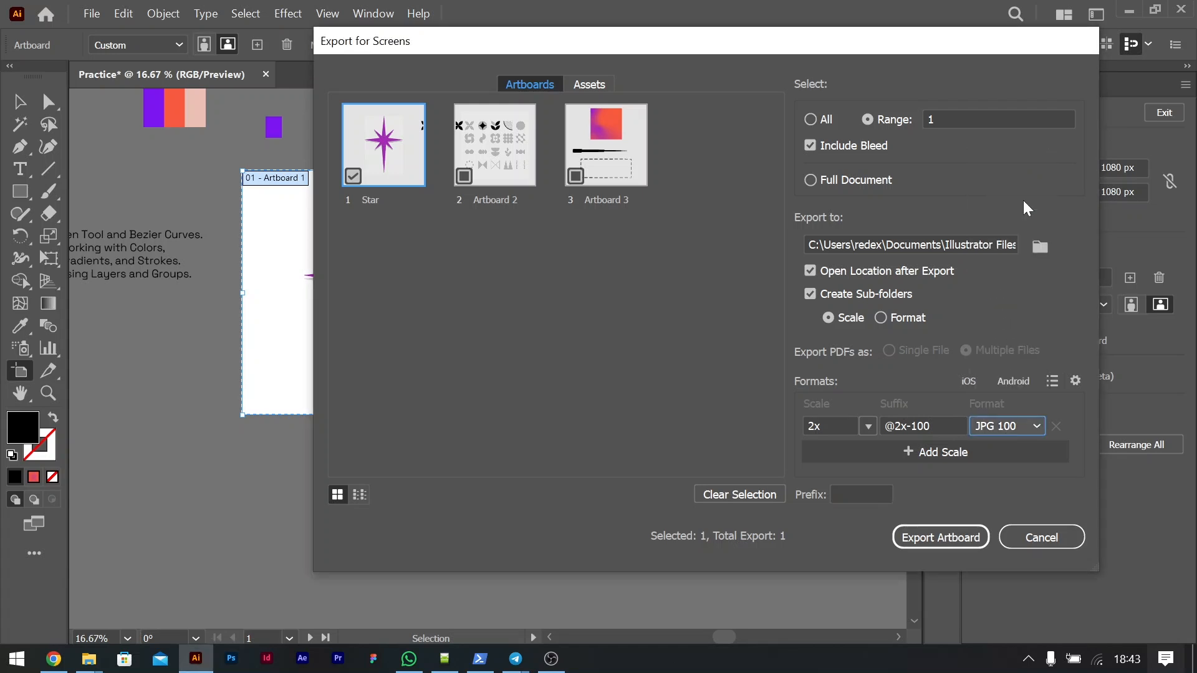
click(868, 426)
click(870, 425)
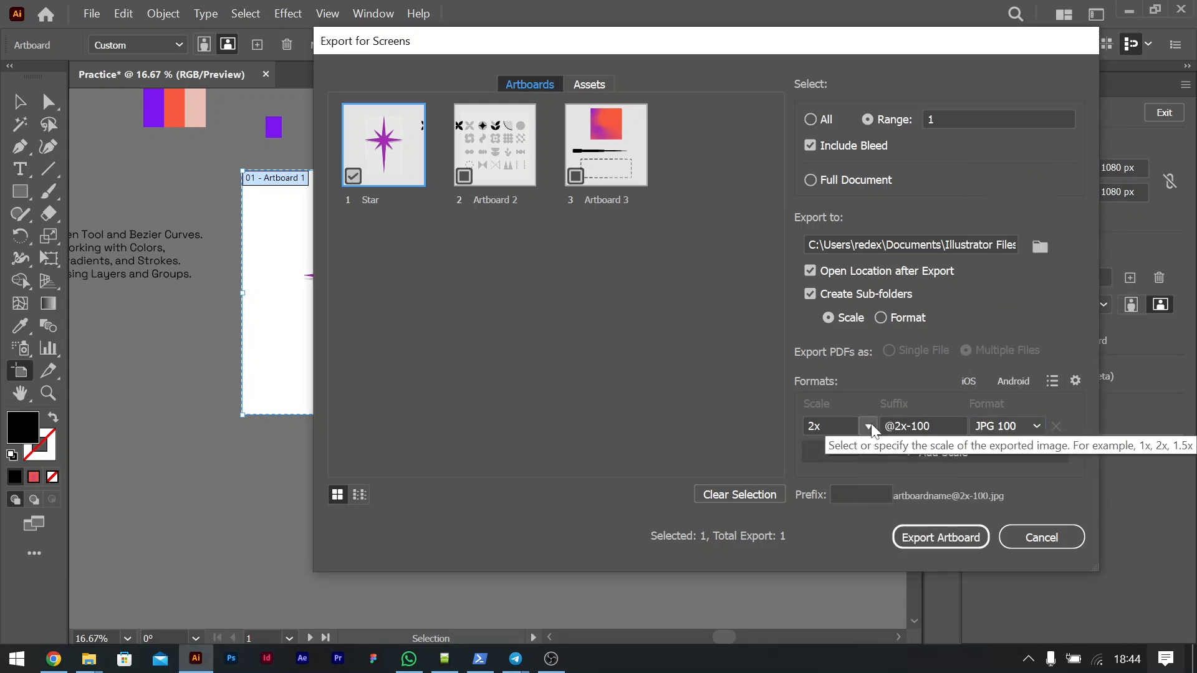
click(870, 425)
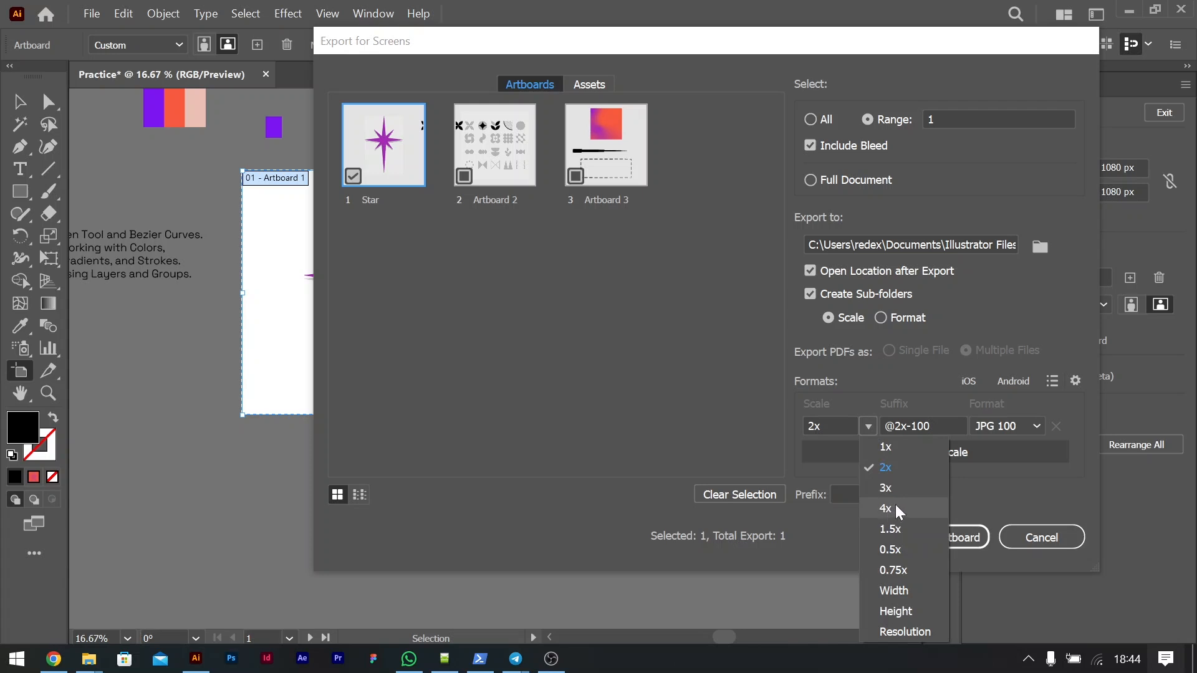
click(918, 387)
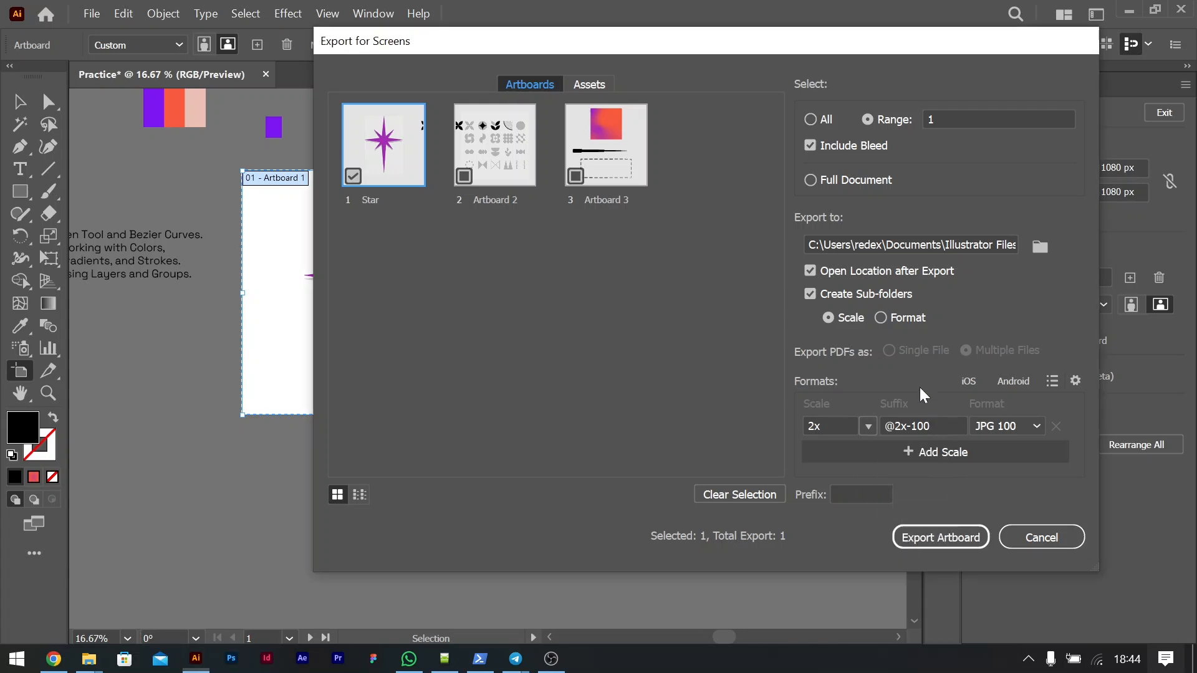
click(1004, 428)
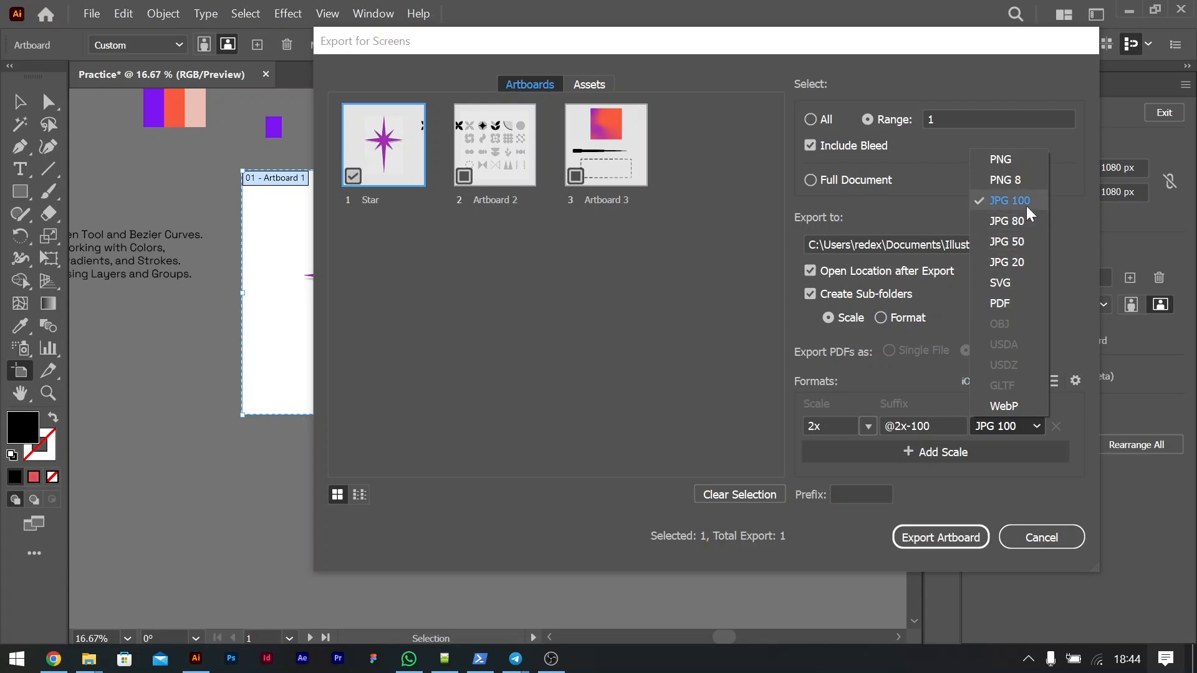
click(874, 428)
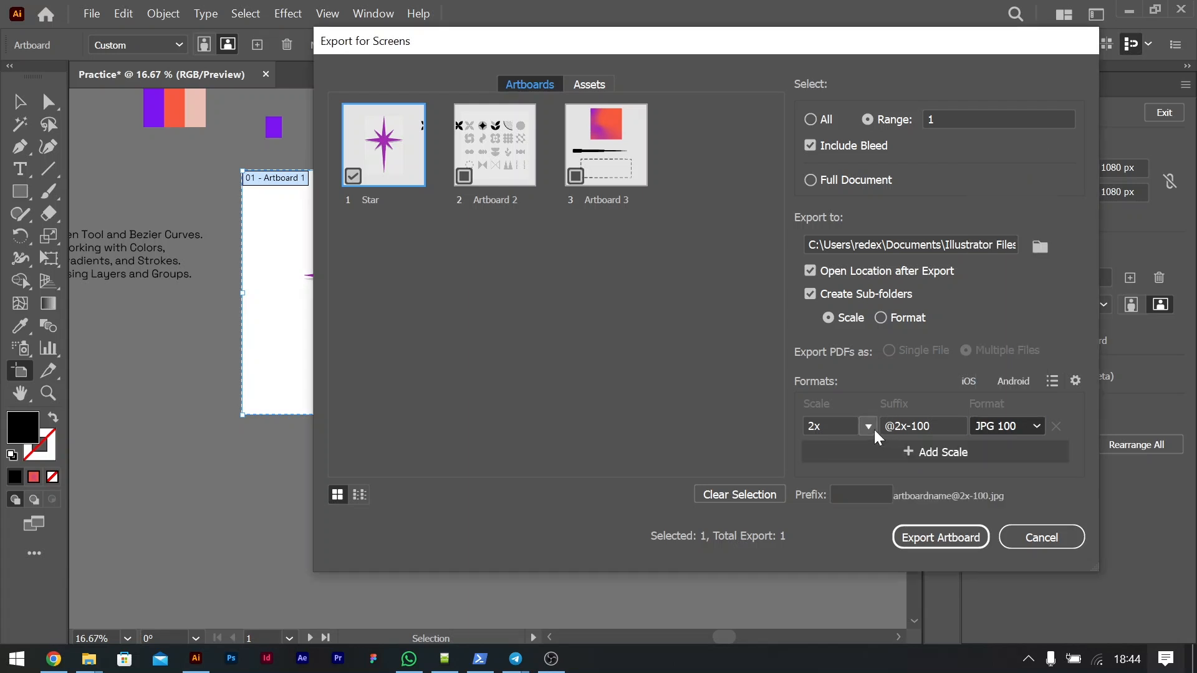
click(870, 425)
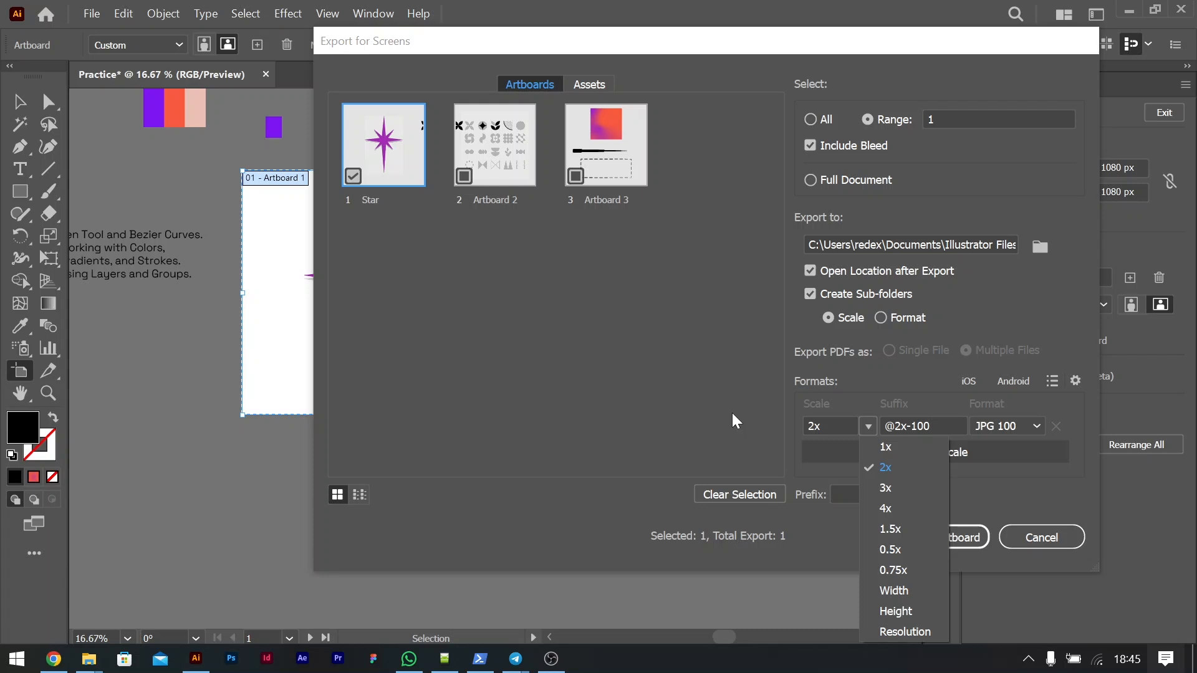
click(453, 320)
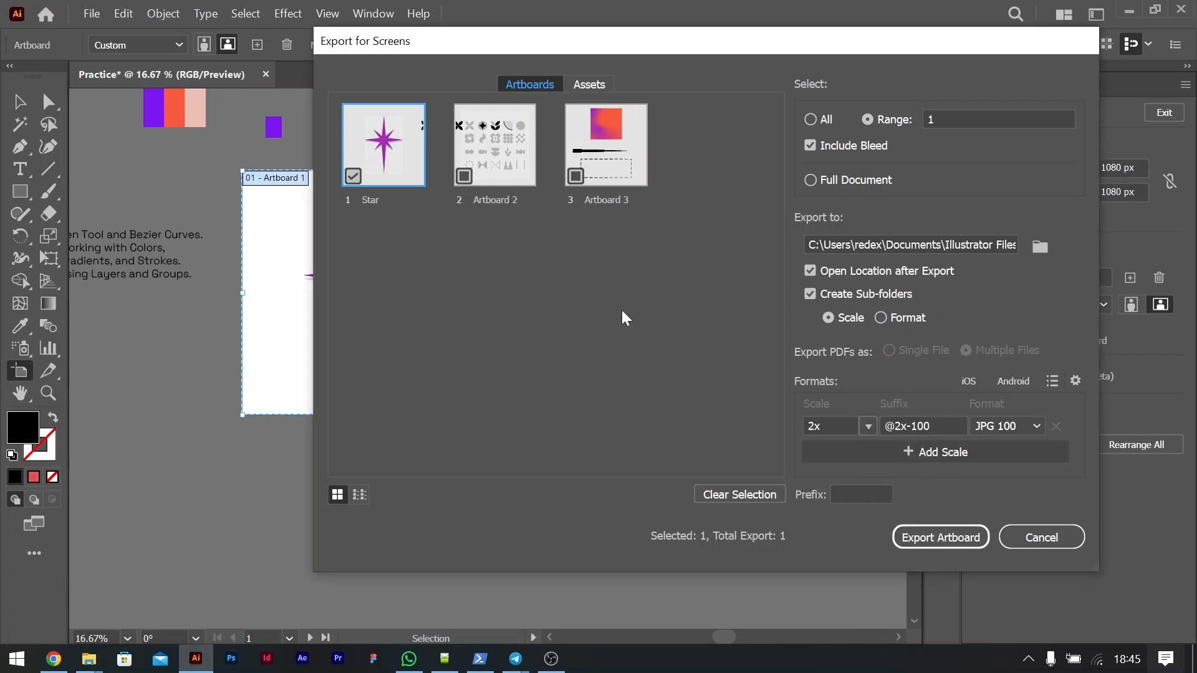
click(1036, 539)
Step: Move the topic list text onto the lower right of the star artboard, overlapping the neighbouring shapes artboard, and deselect it
scroll(324, 411, left, 3)
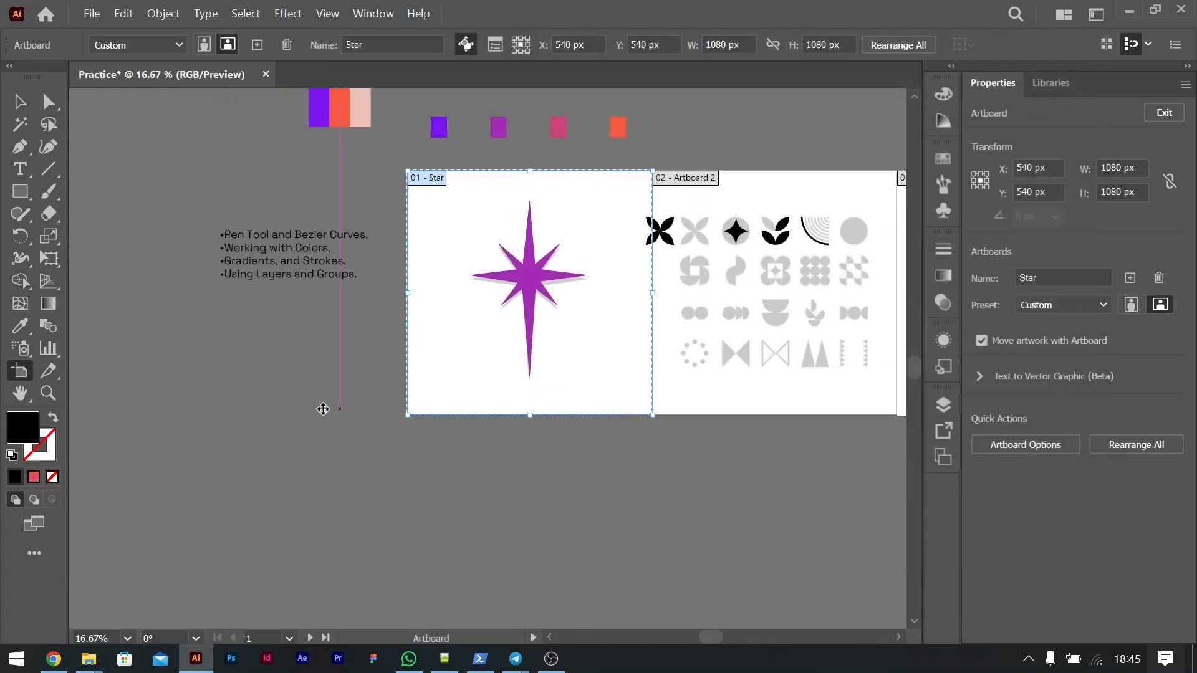
scroll(322, 409, left, 2)
click(21, 101)
scroll(388, 278, up, 1)
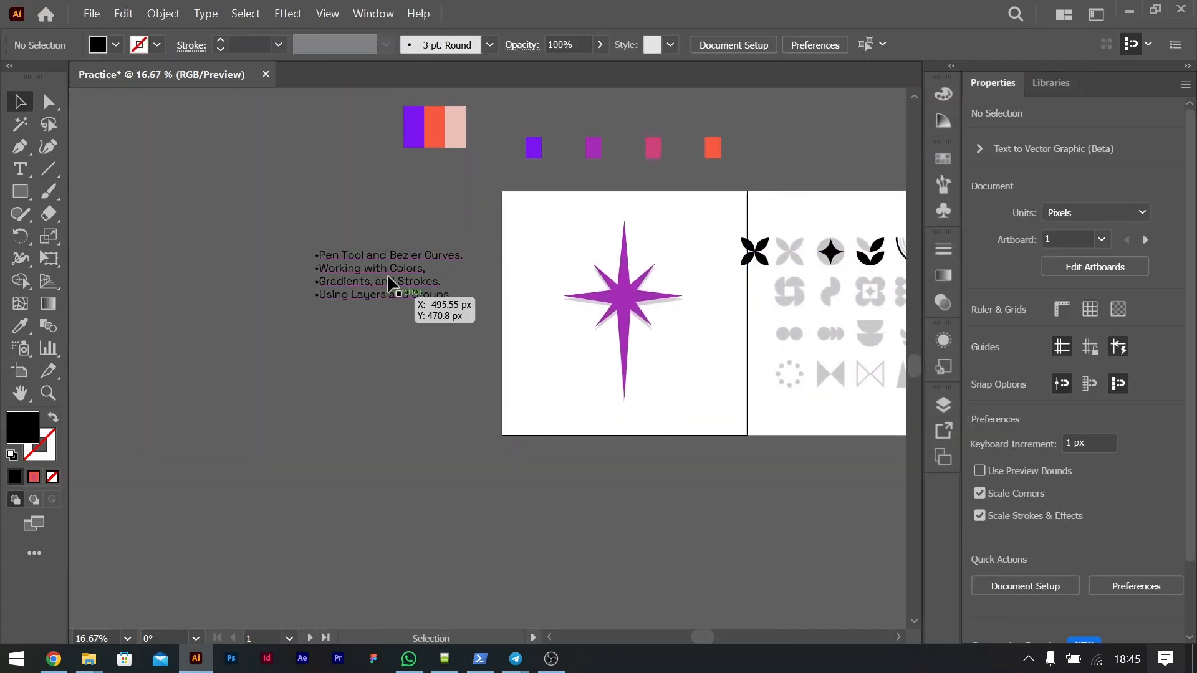
drag(387, 282, 712, 364)
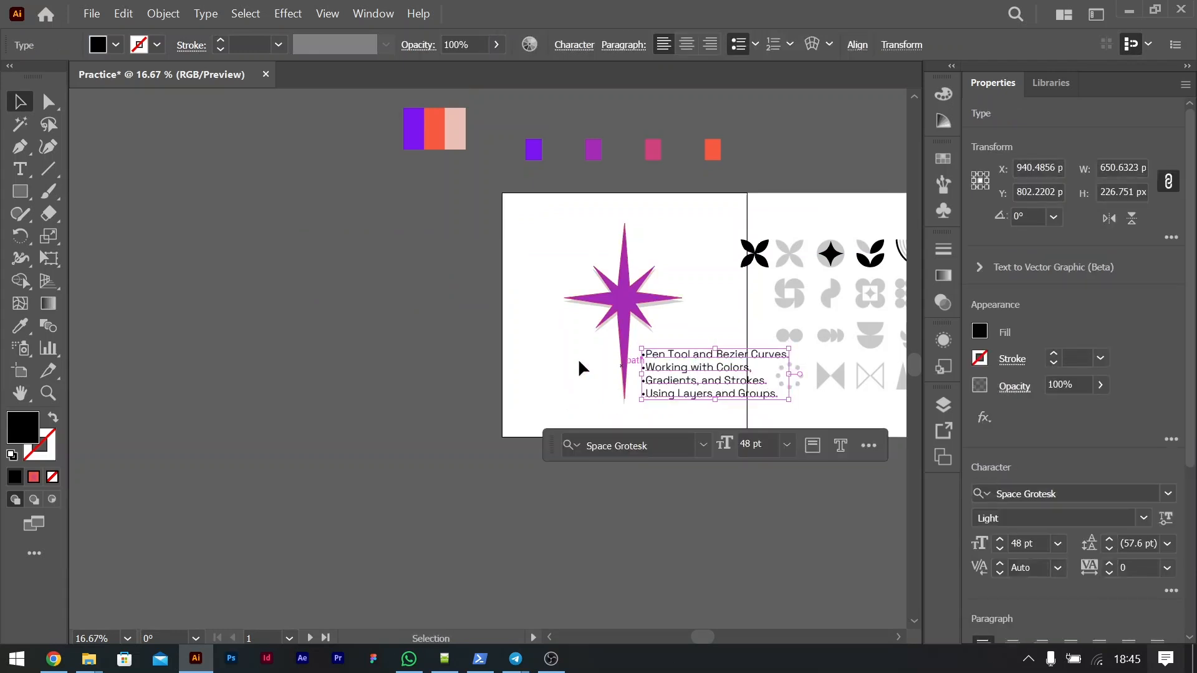
click(479, 352)
scroll(611, 362, right, 8)
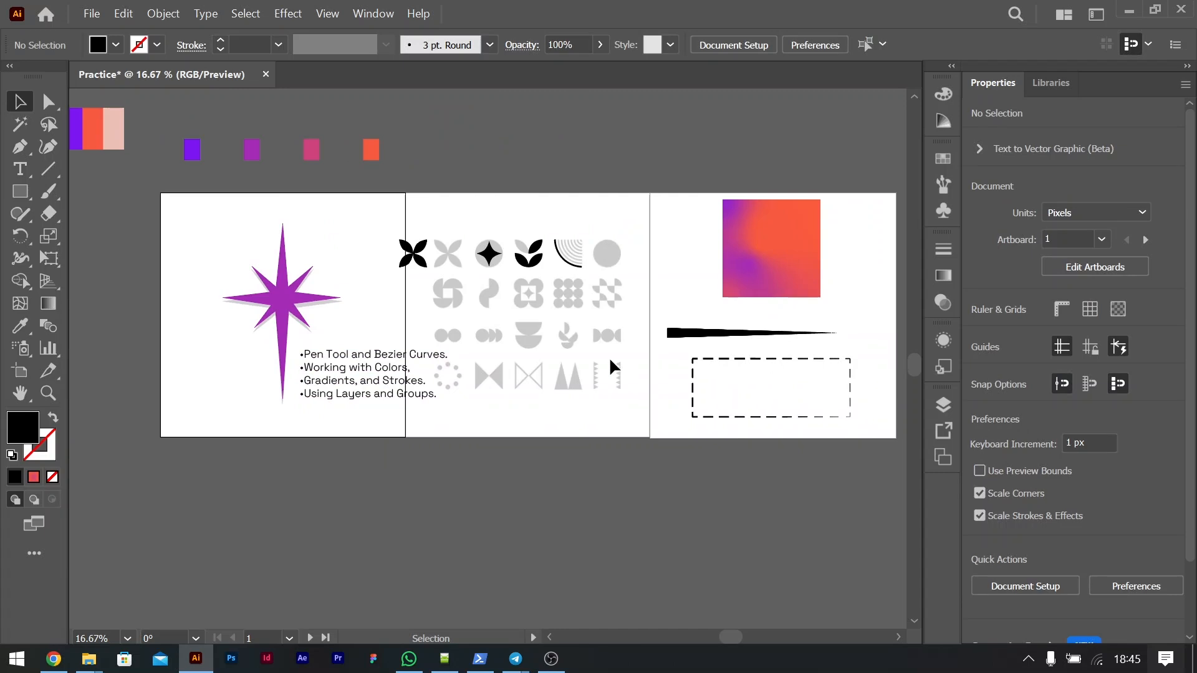
click(549, 637)
click(549, 667)
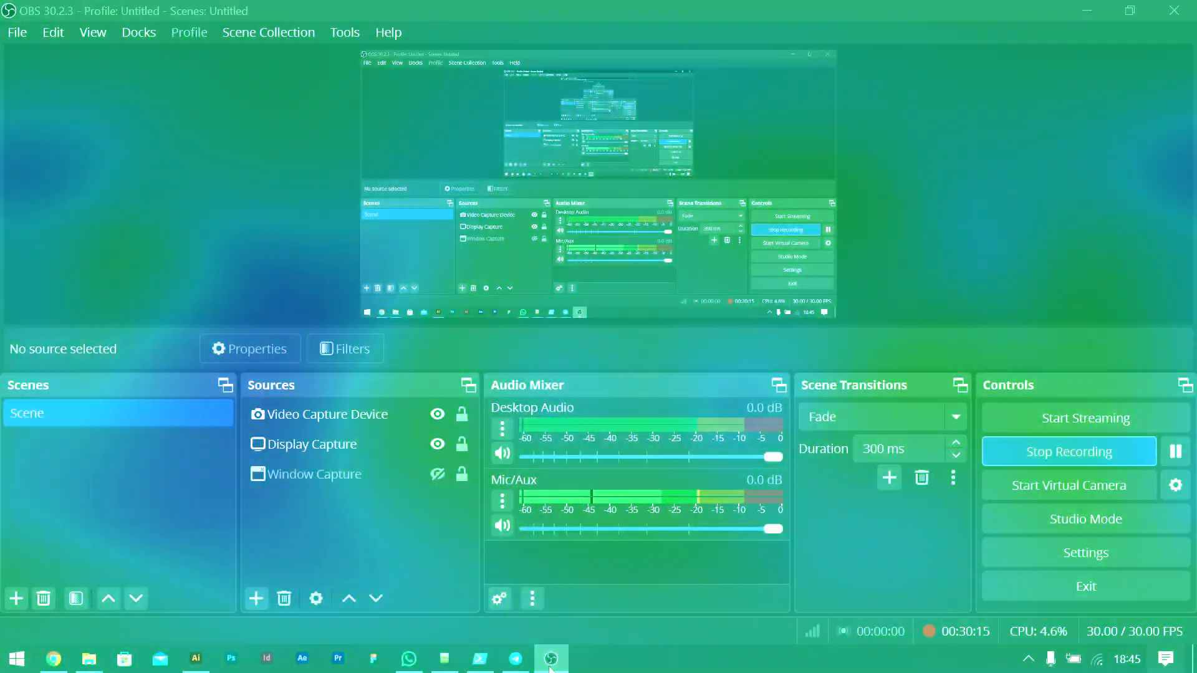
click(550, 666)
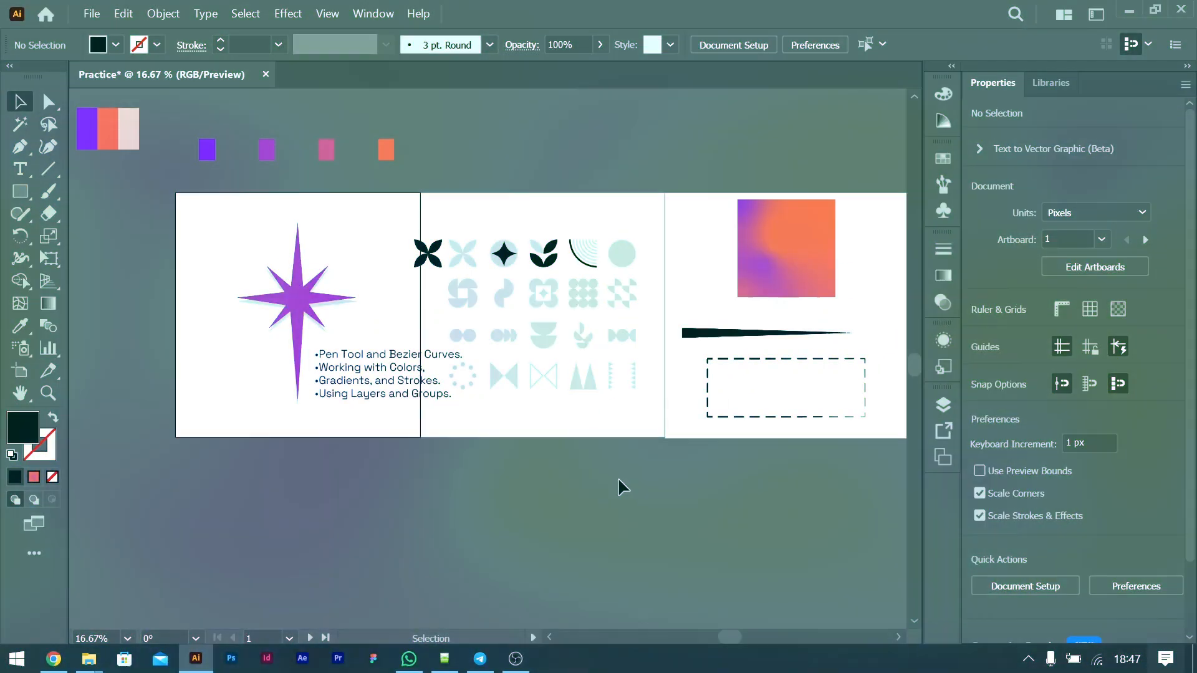
scroll(618, 480, up, 1)
scroll(620, 485, up, 1)
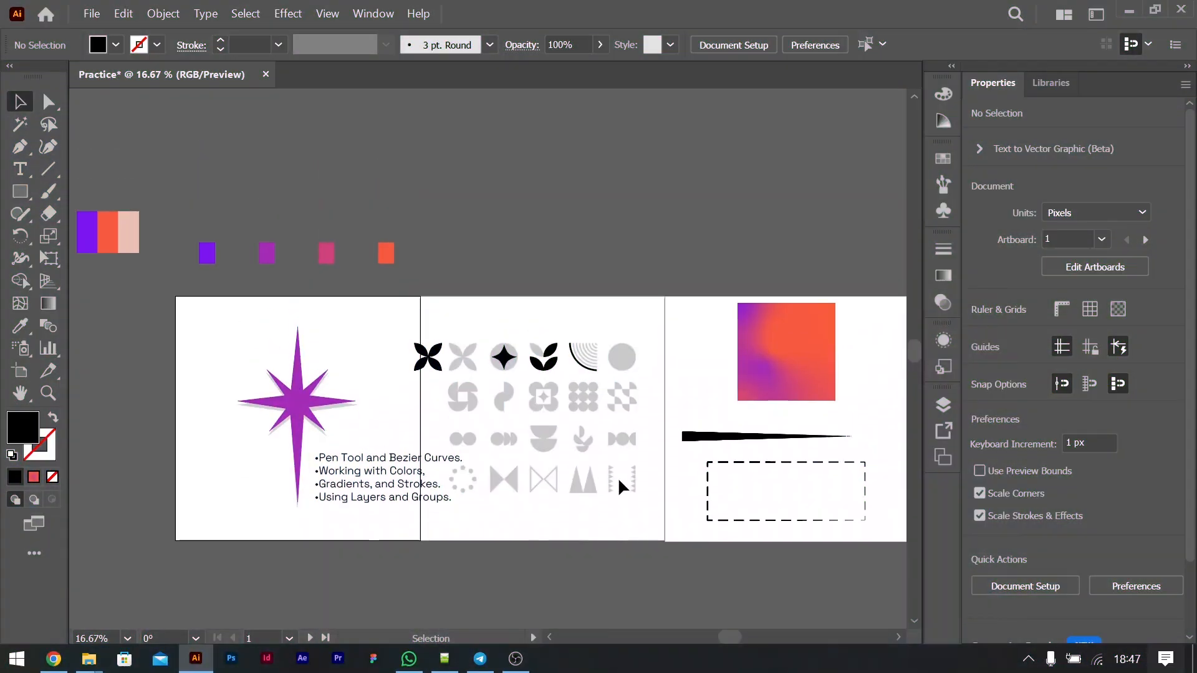